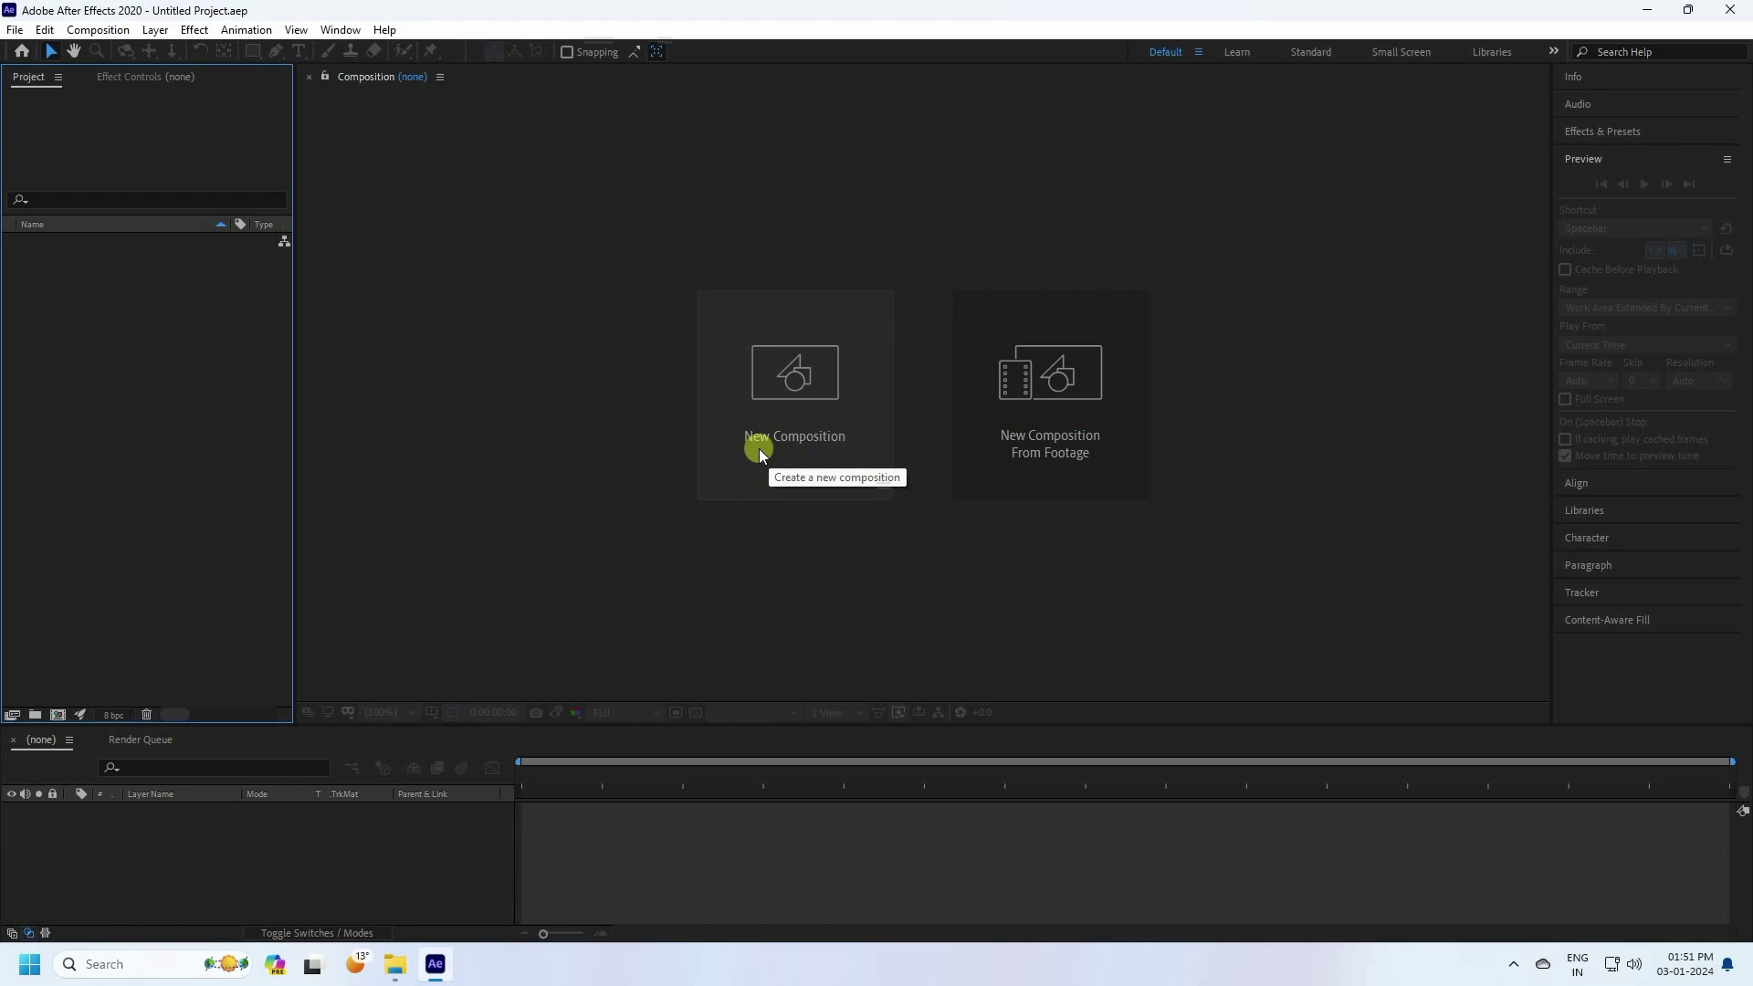
- Create a 20-second composition with the HDTV 1080 29.97 preset and add a text layer reading "Music Beats"
click(762, 446)
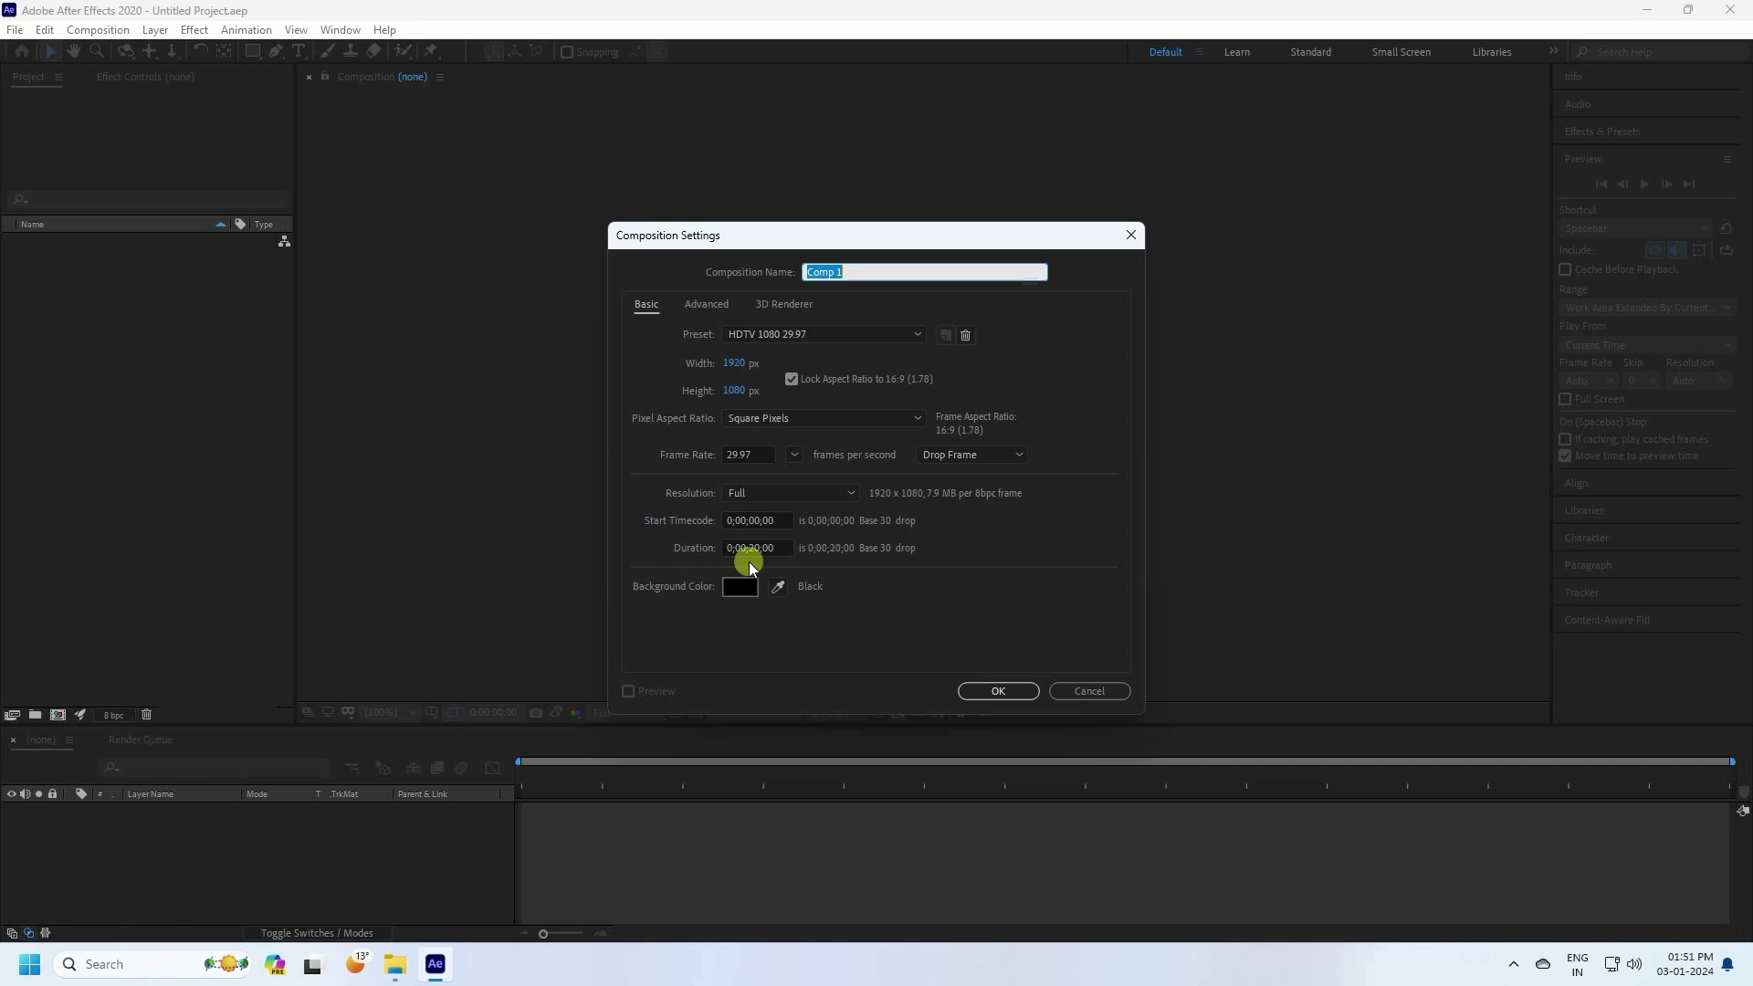
click(982, 686)
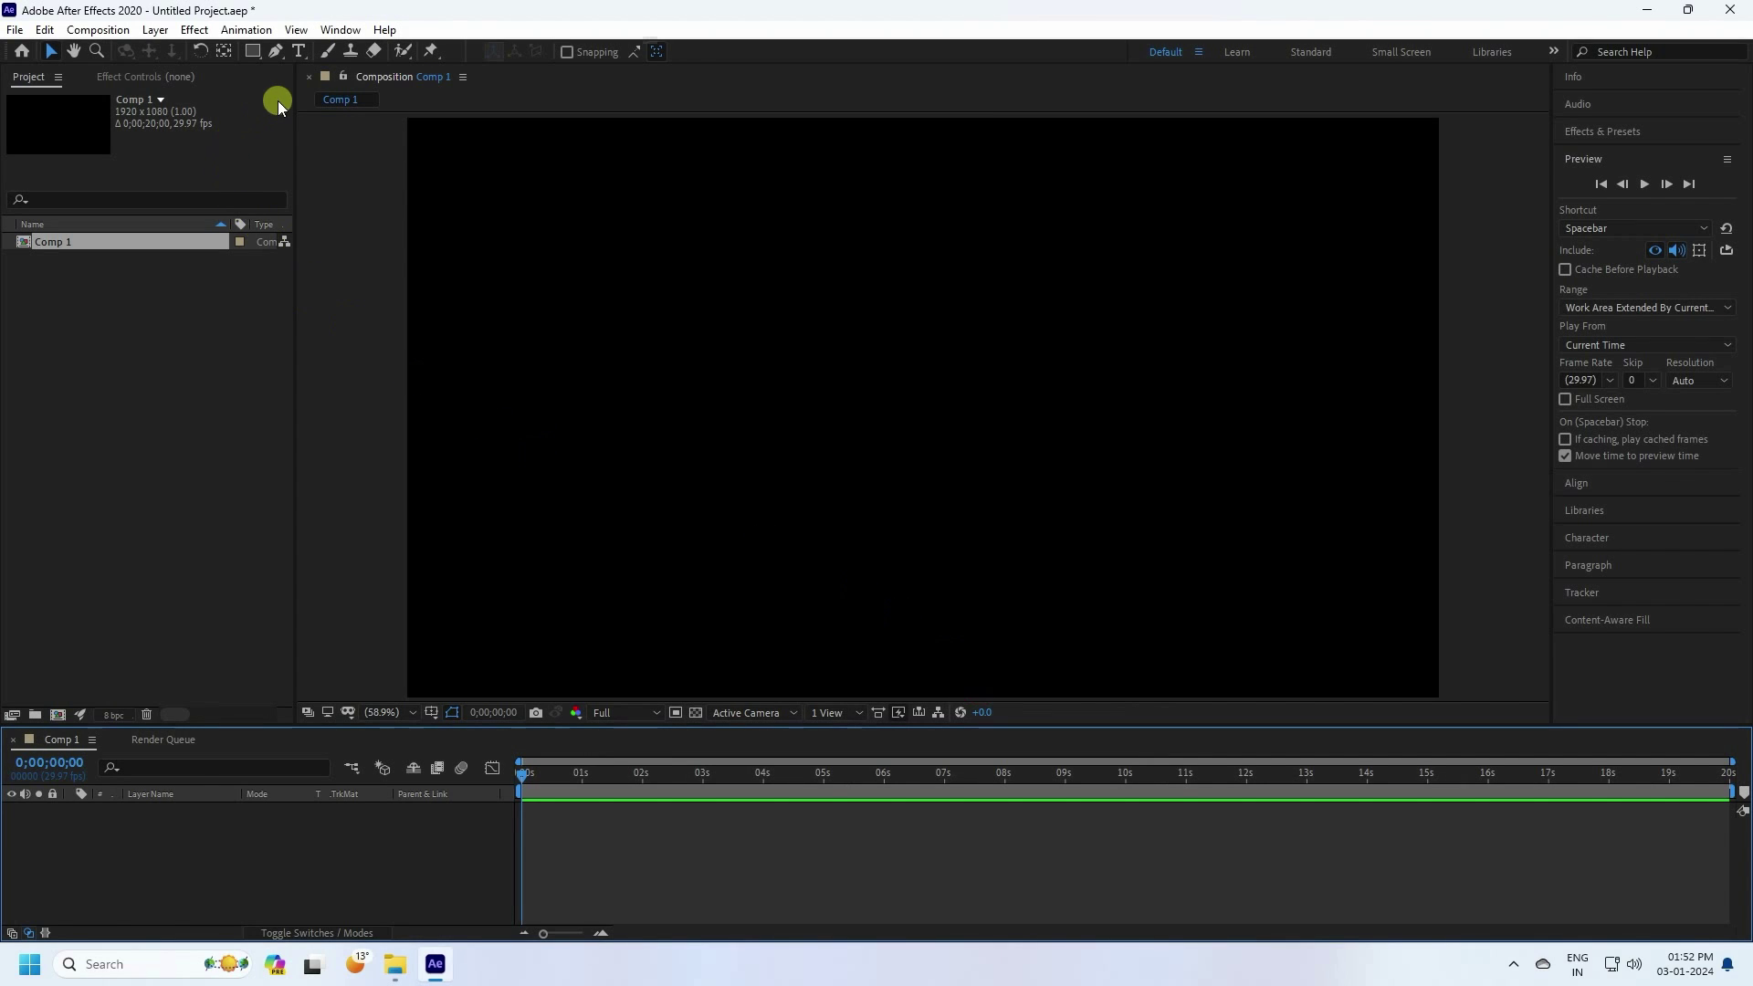
click(300, 51)
click(541, 367)
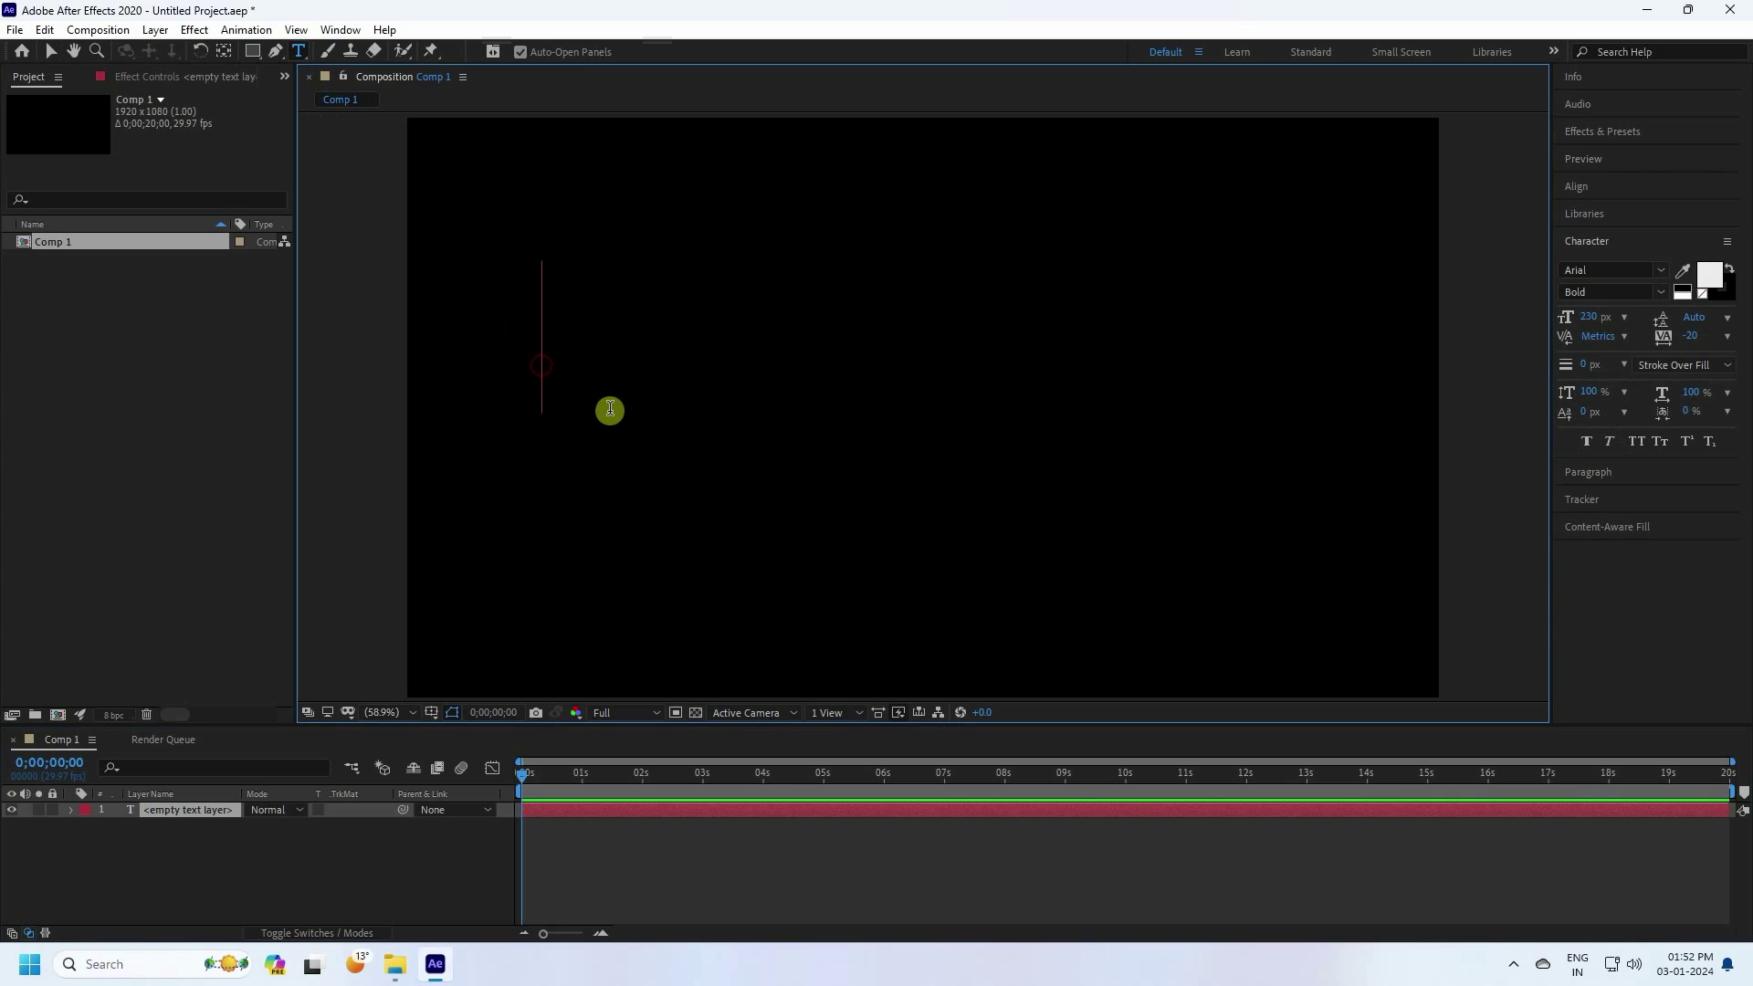
text(Music)
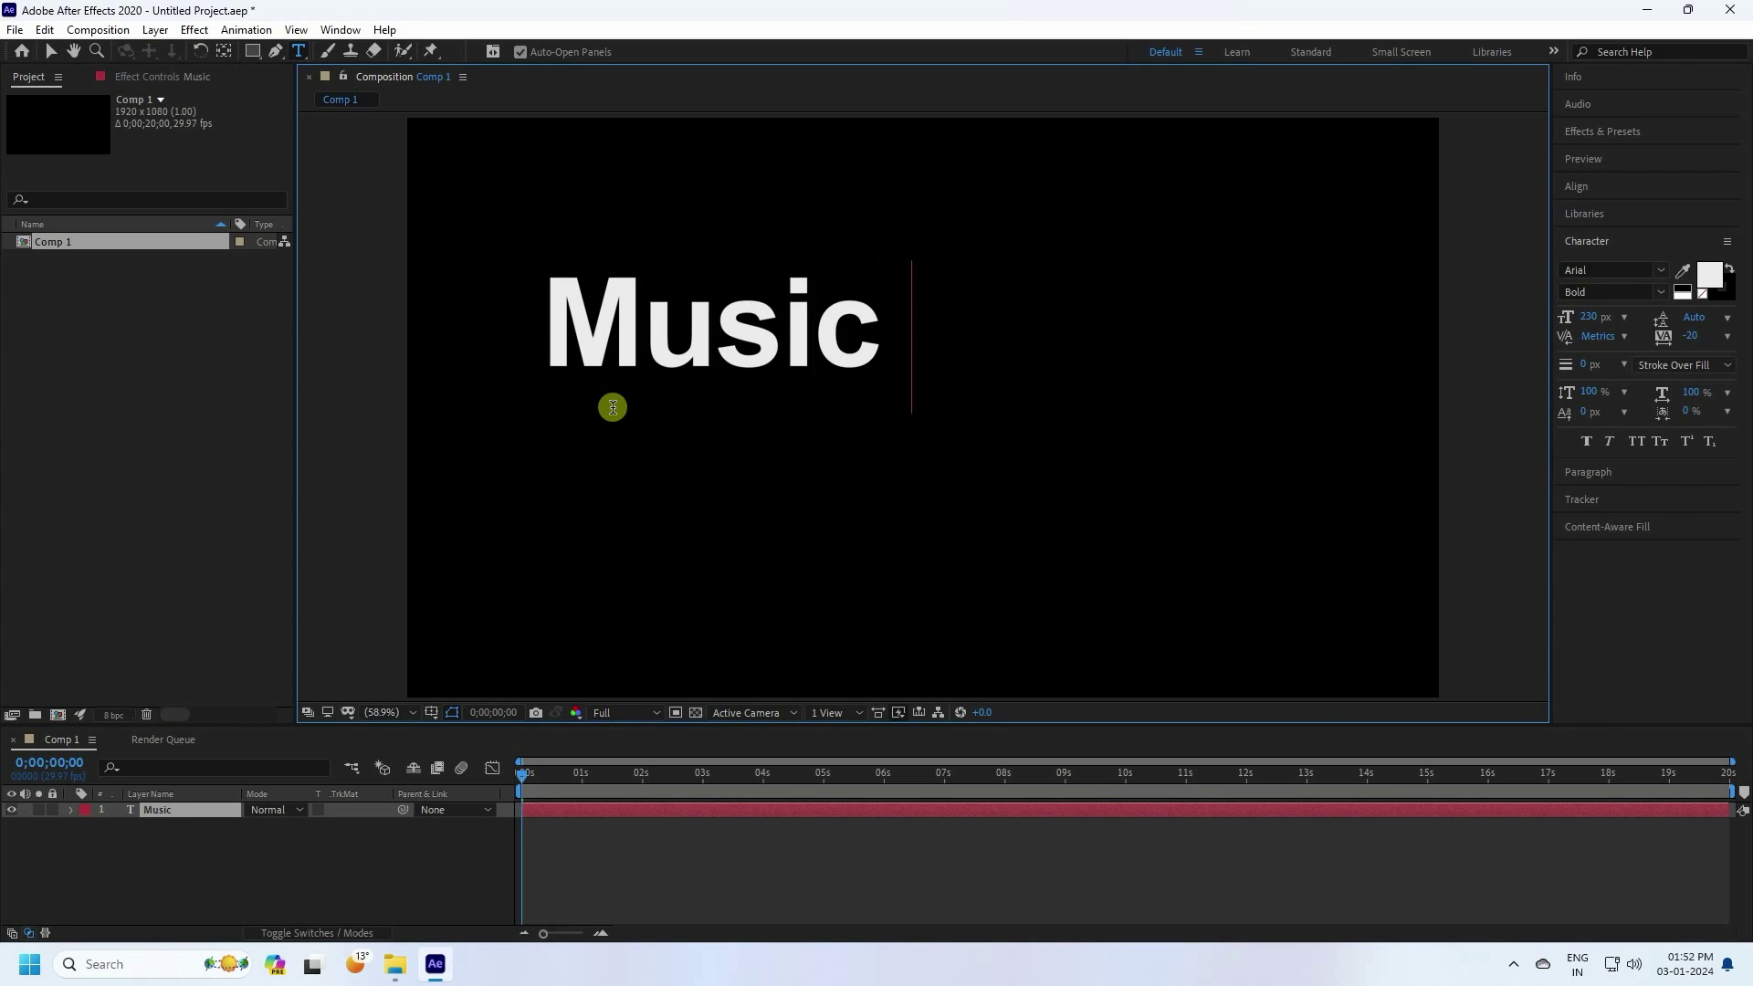
text( Beats)
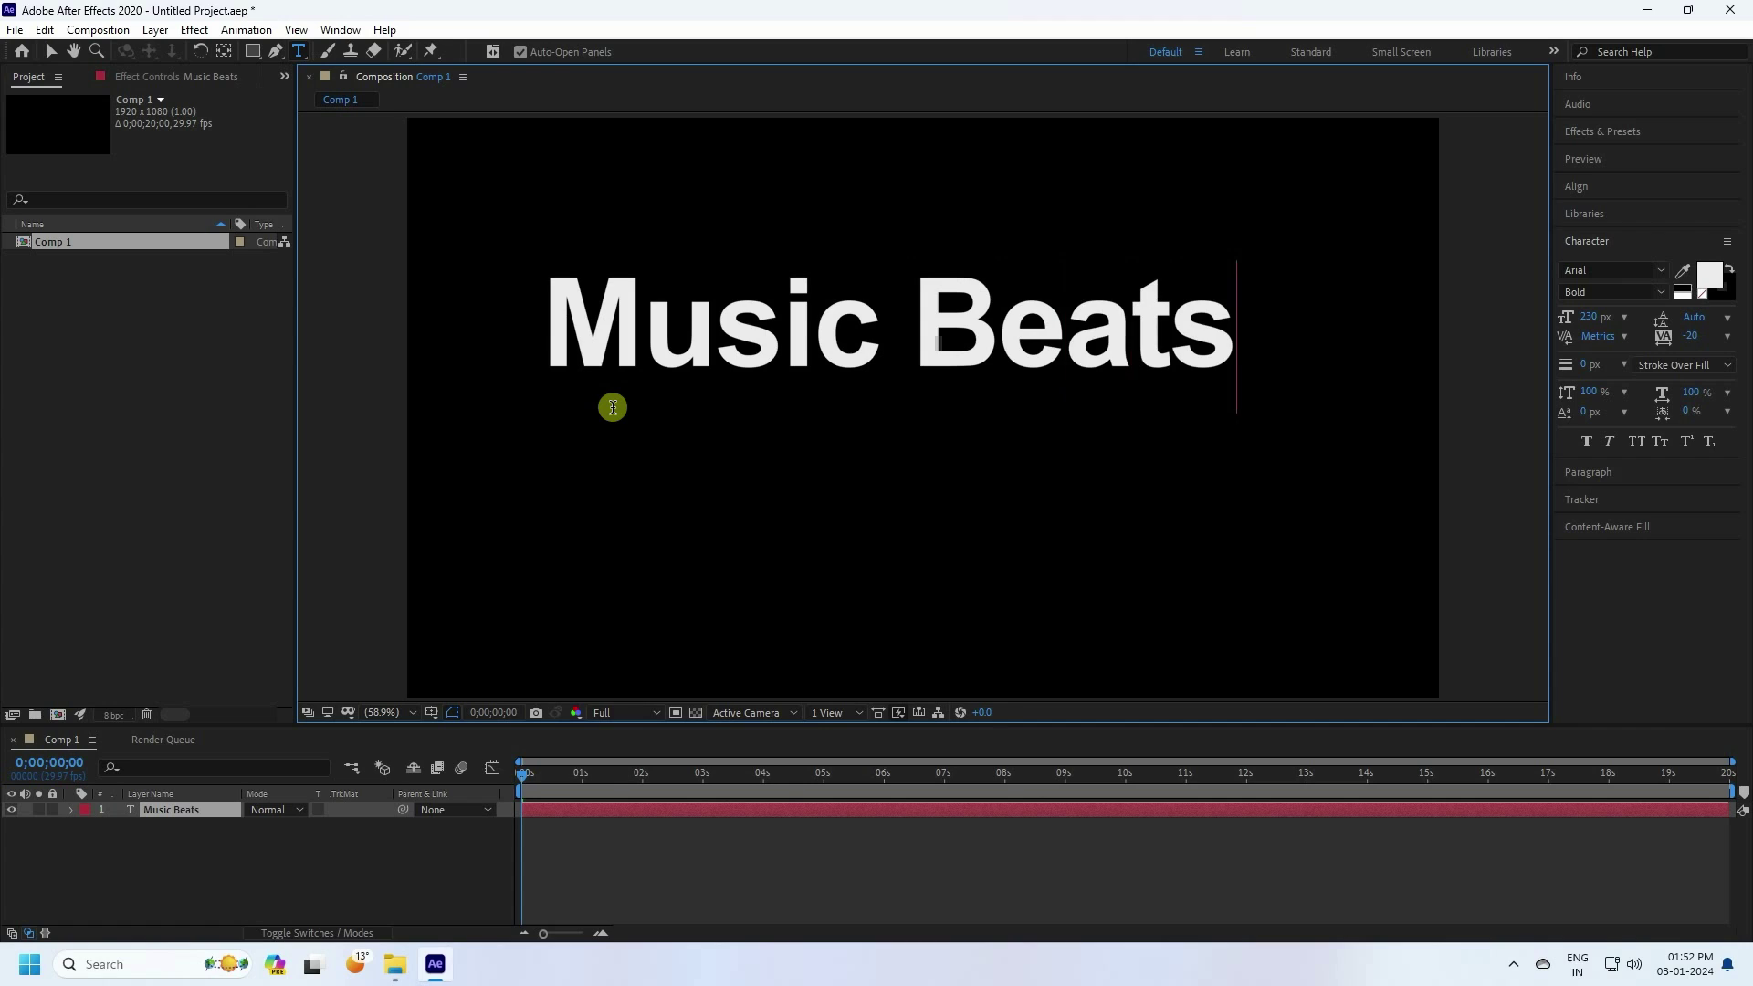
click(46, 57)
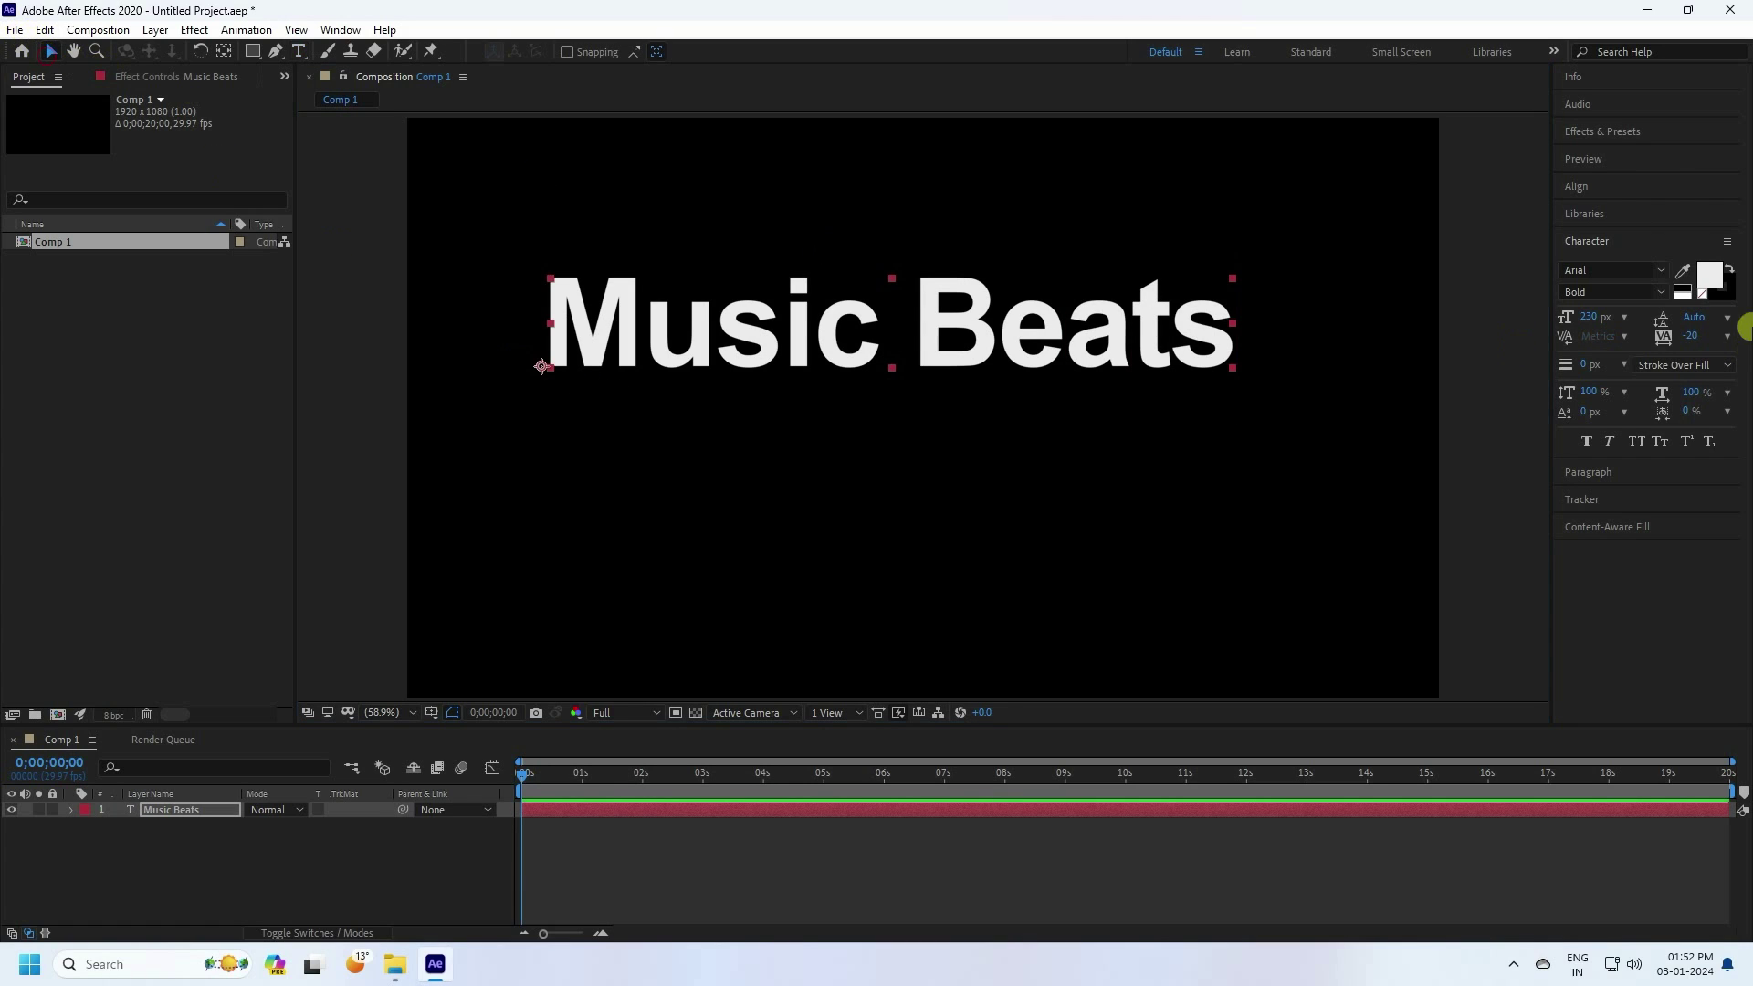
- Centre the Music Beats text horizontally and vertically in the composition and move its anchor point to the text's centre
click(1577, 185)
click(1601, 232)
click(1695, 232)
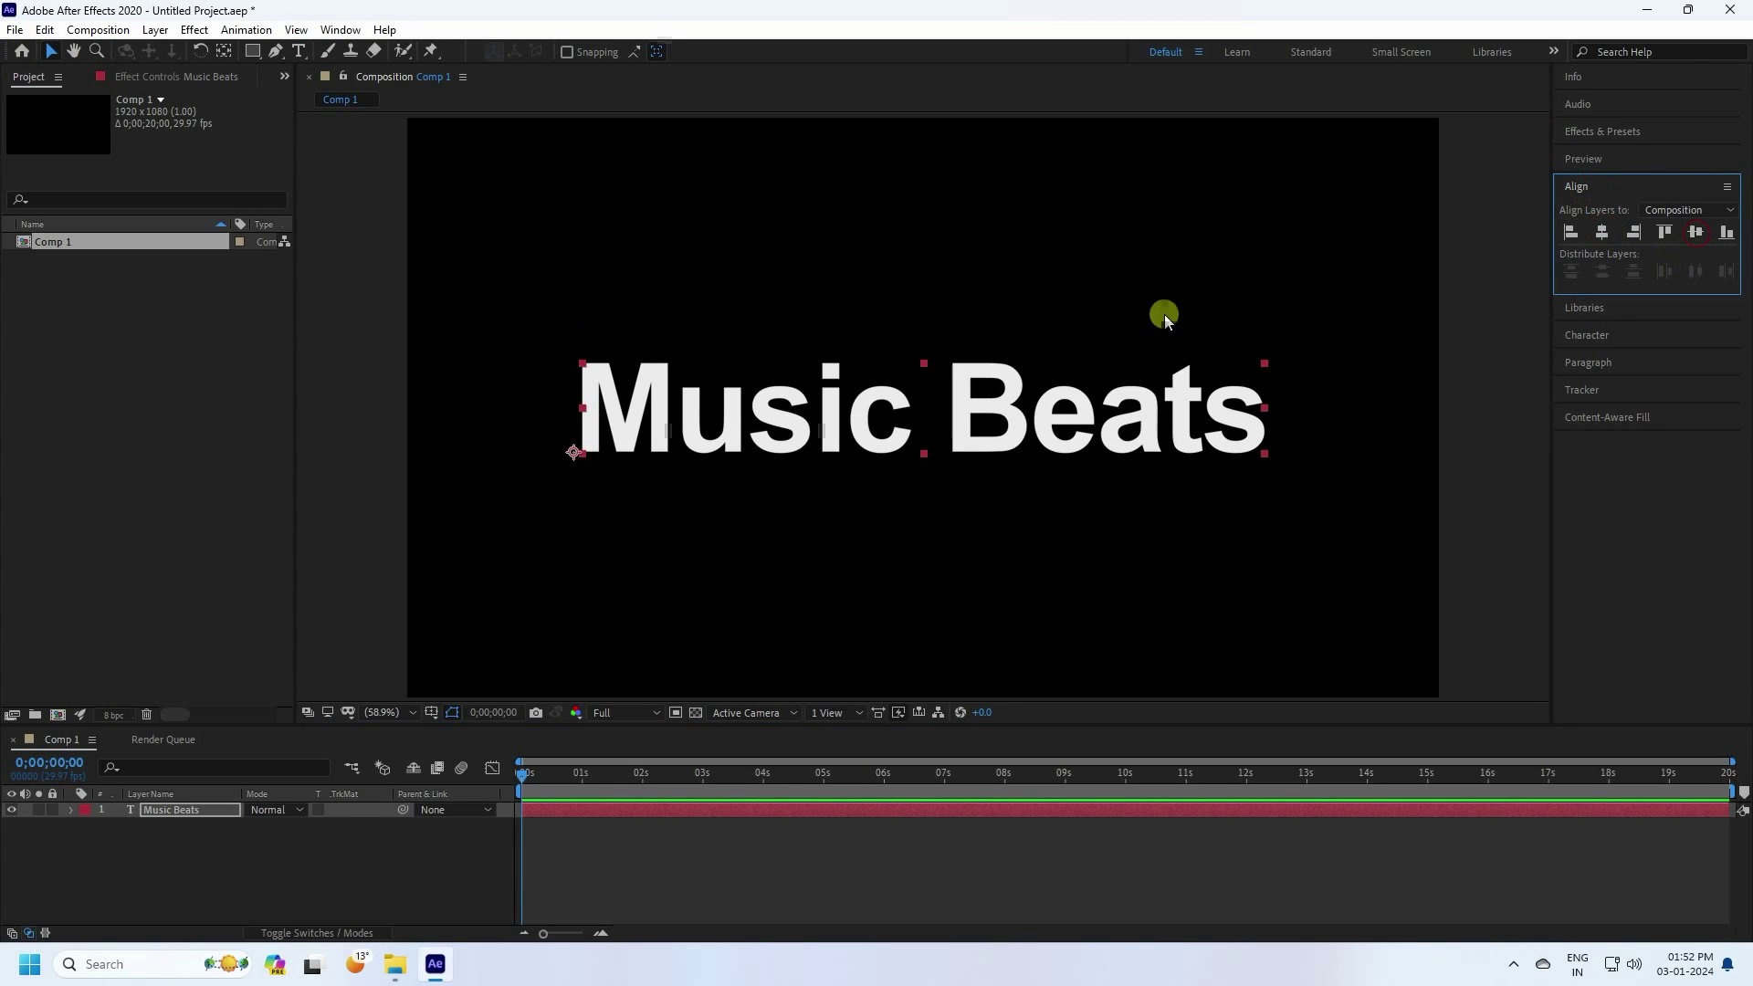
key(ctrl+alt+Home)
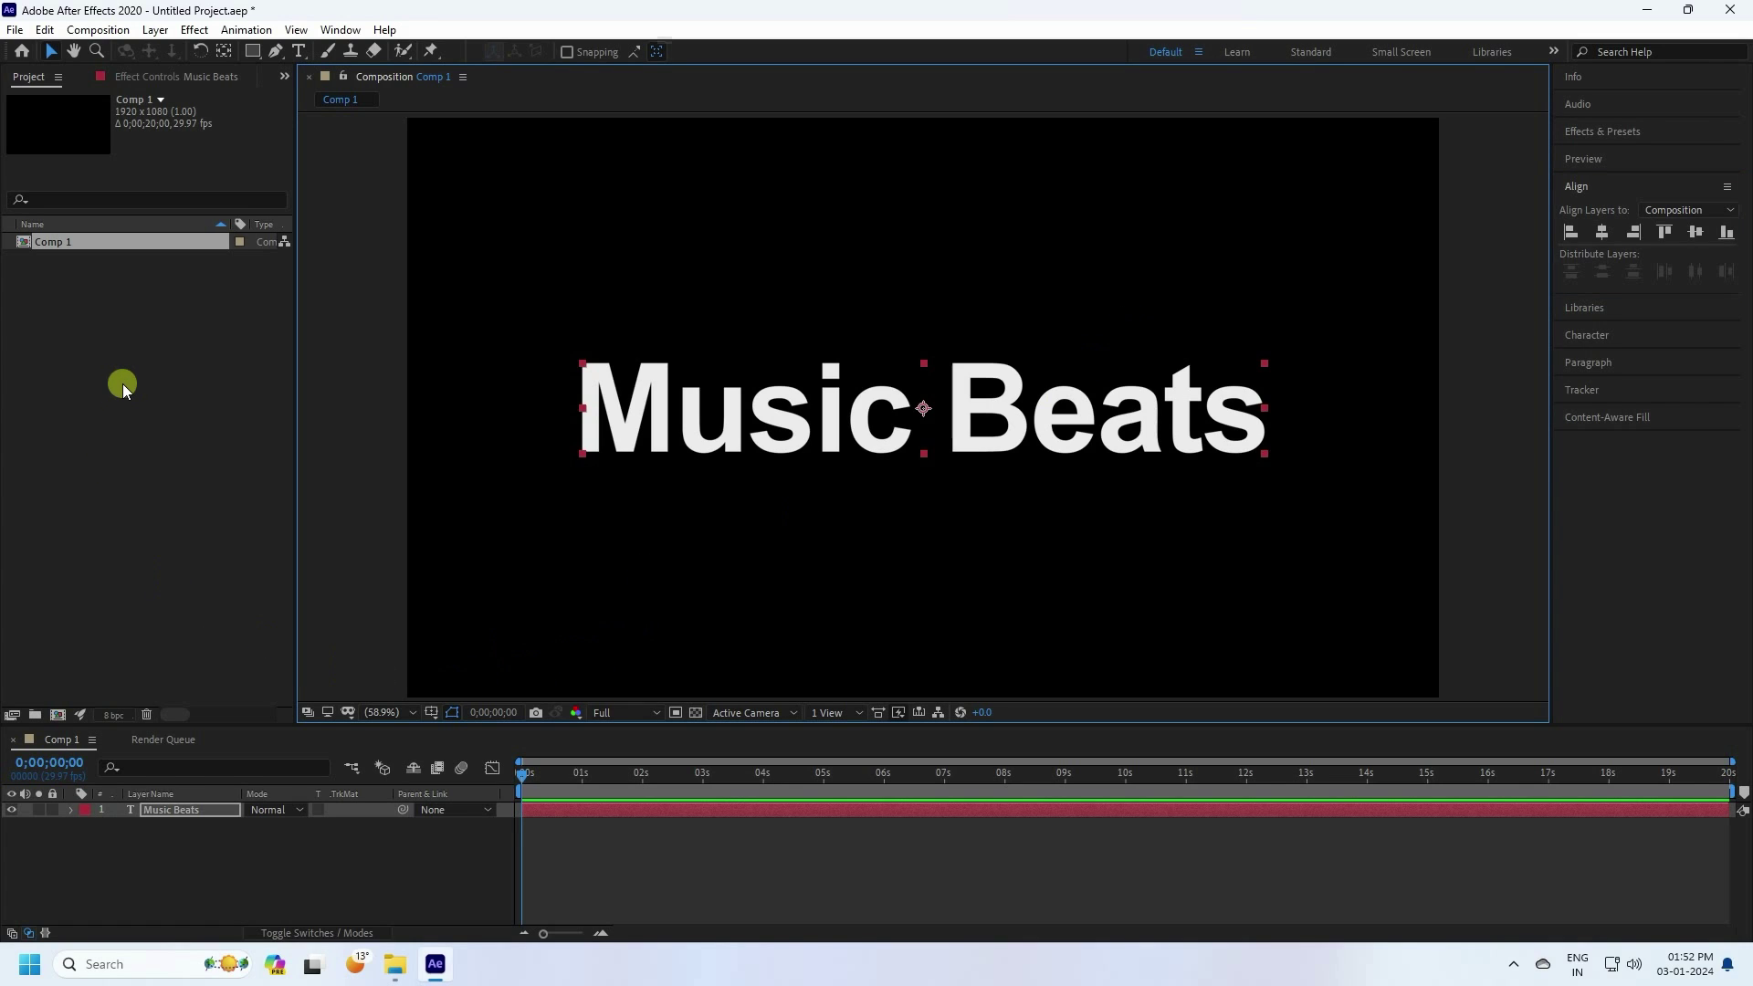
- Import the Music audio file and the Flash BG b&w and Glittch BG videos from the Audio Text folder
right_click(65, 331)
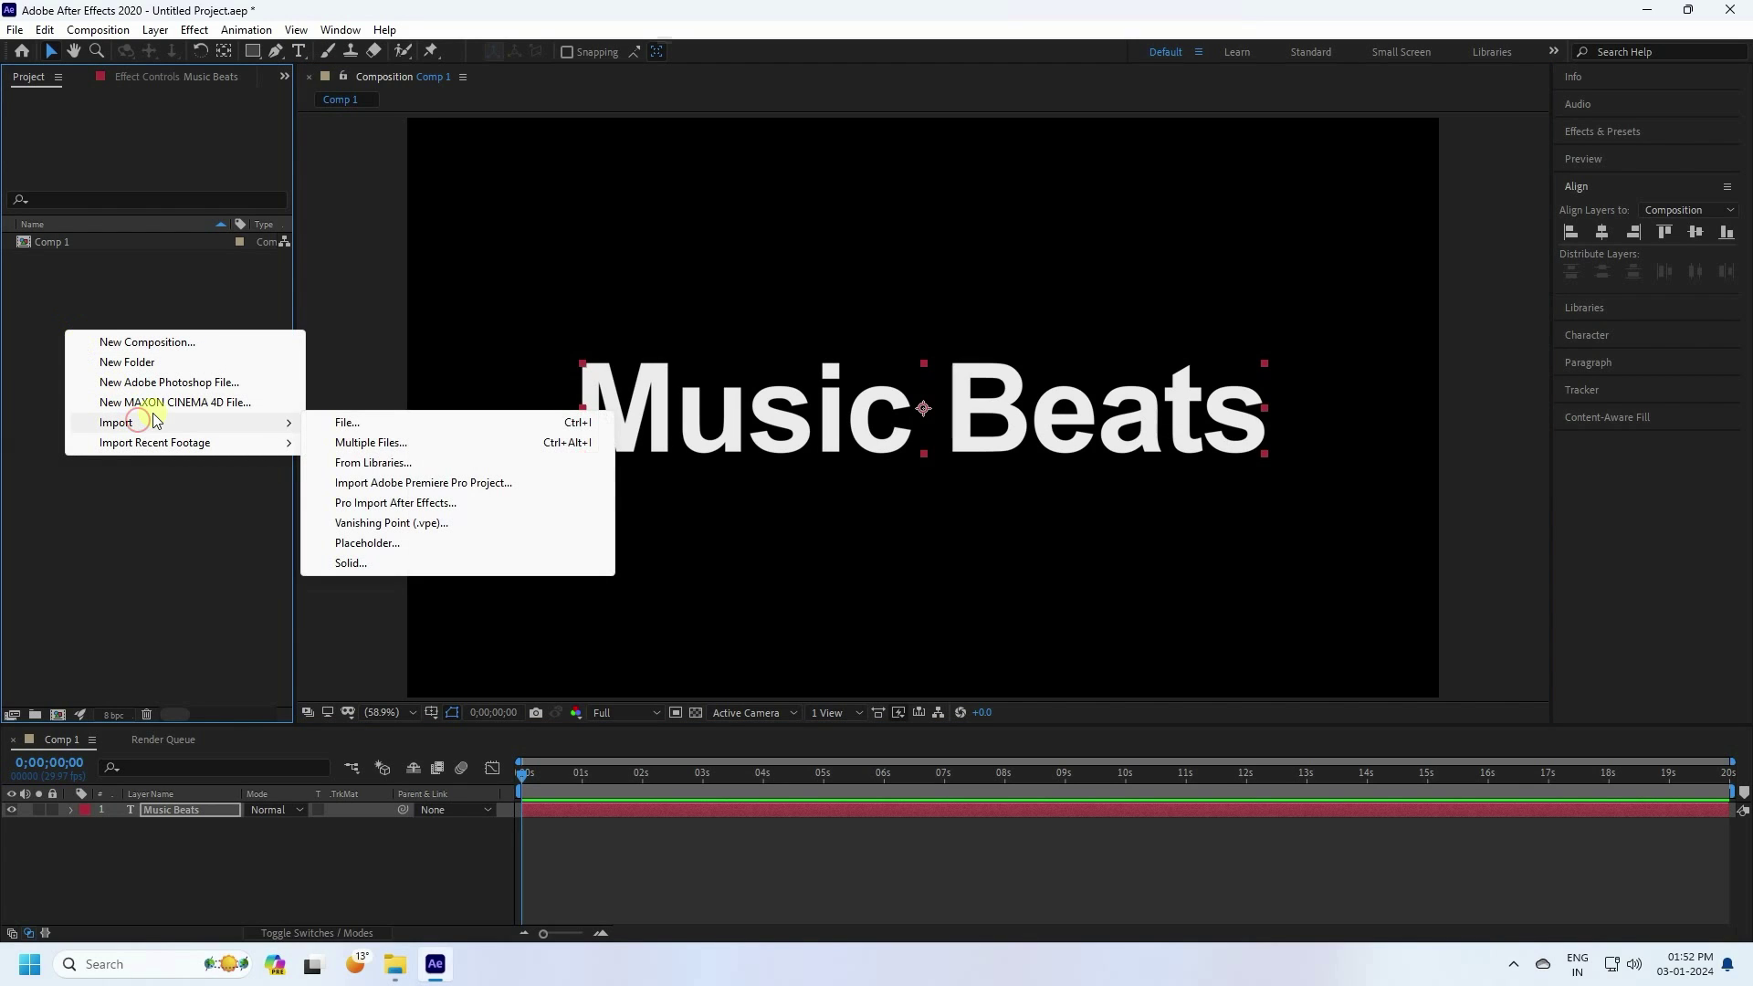
click(294, 419)
click(373, 423)
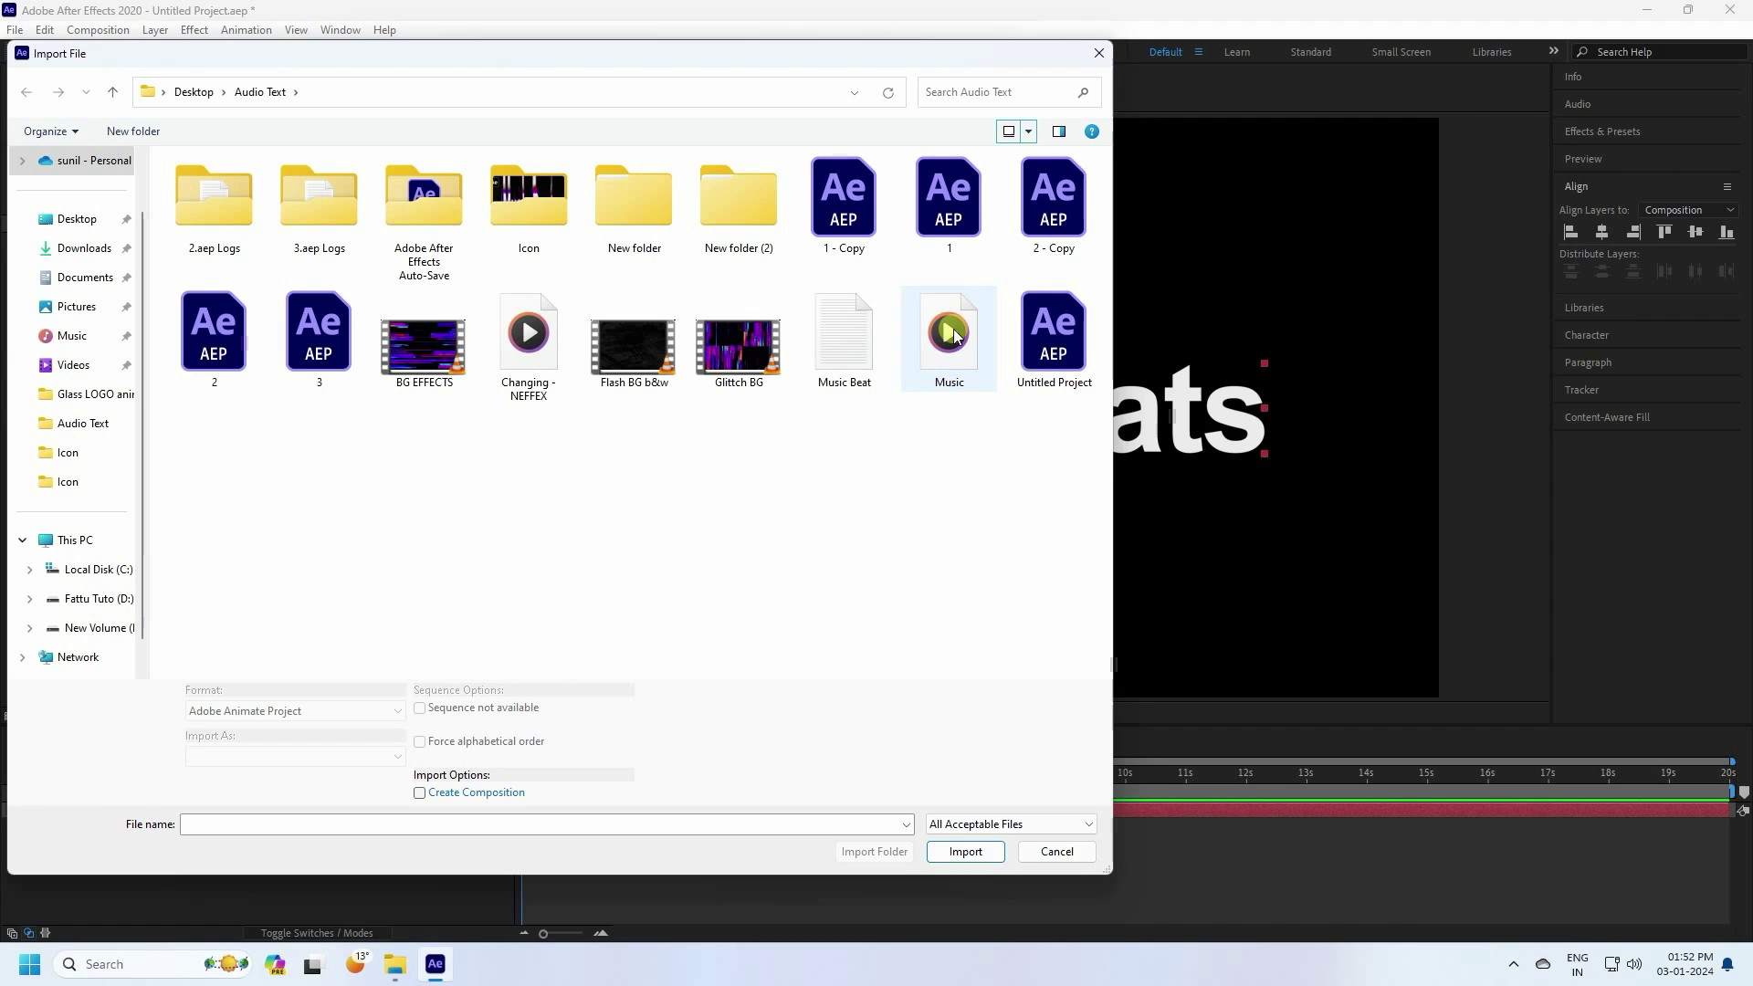
click(954, 336)
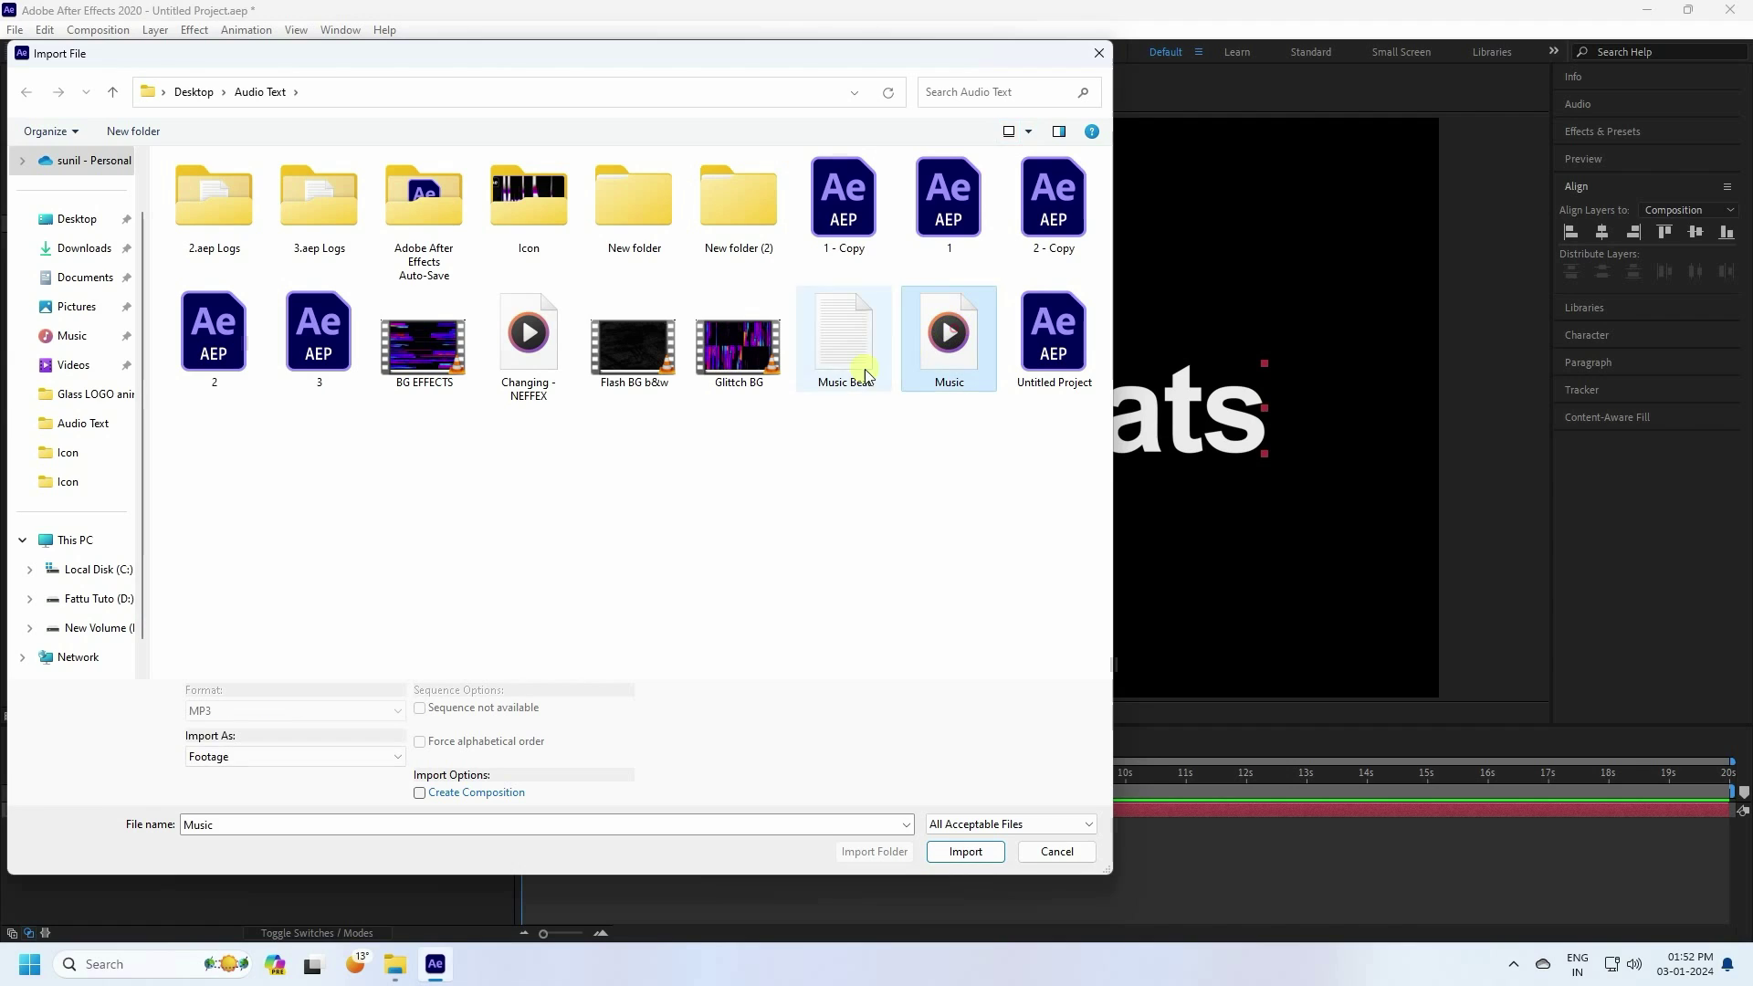
drag(604, 437, 776, 291)
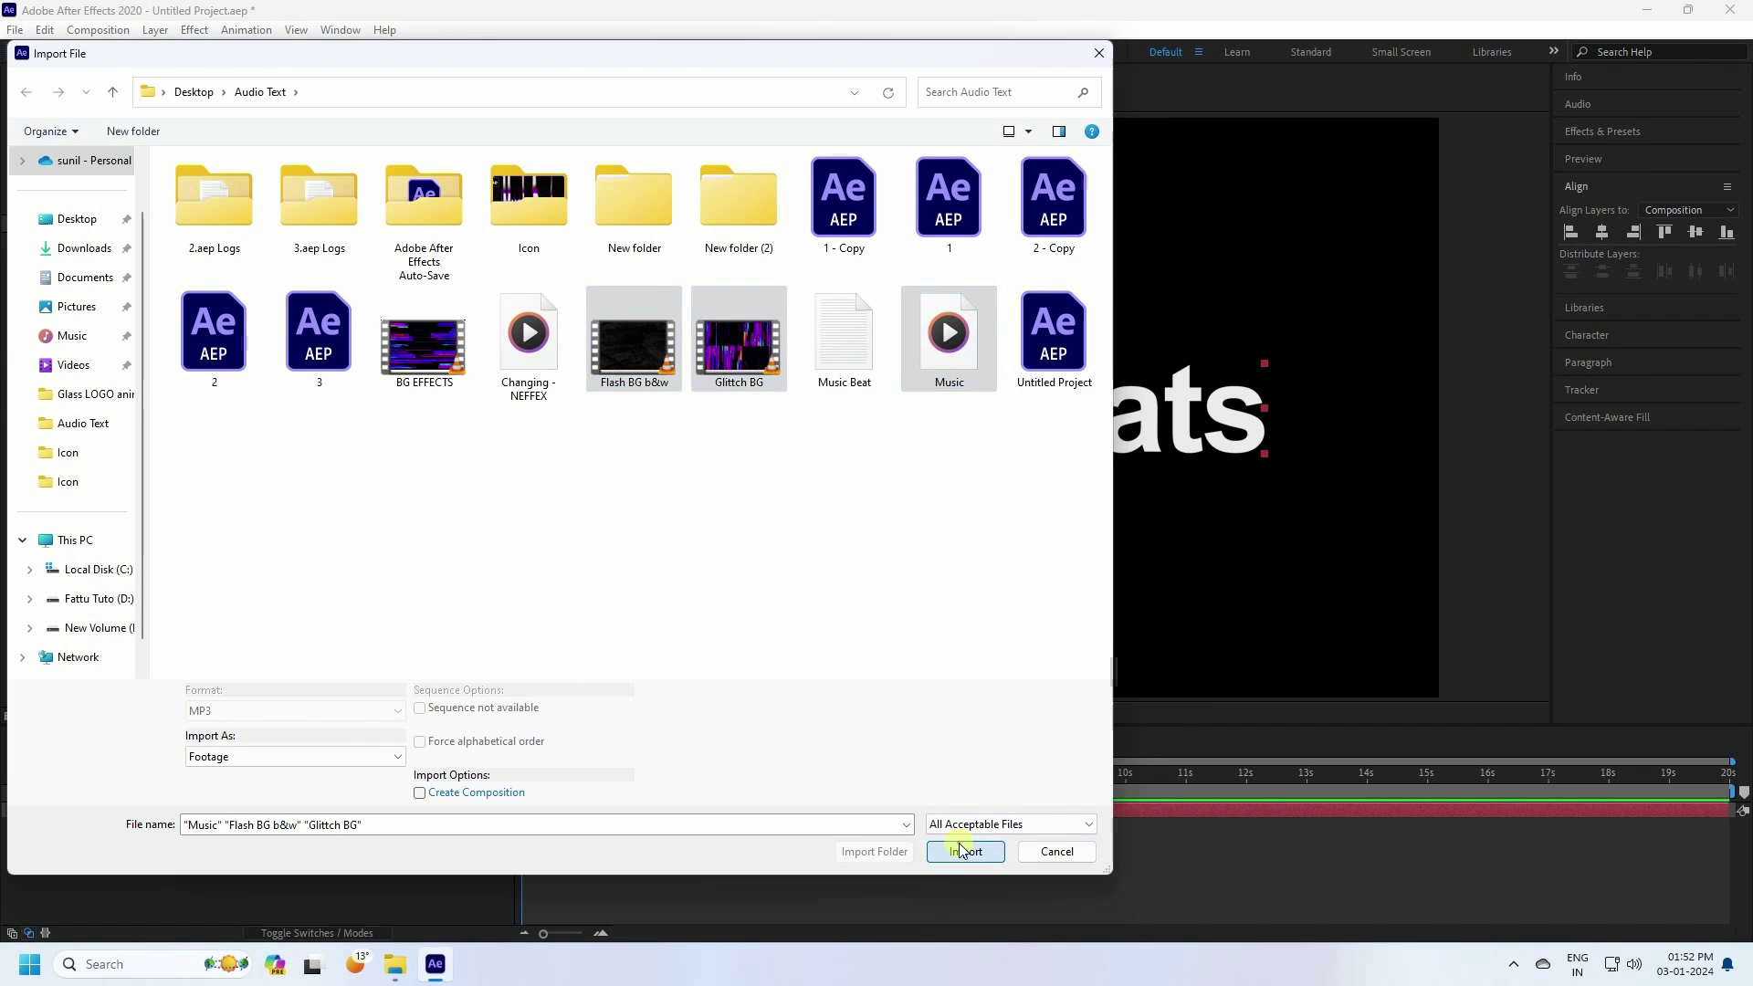
click(965, 848)
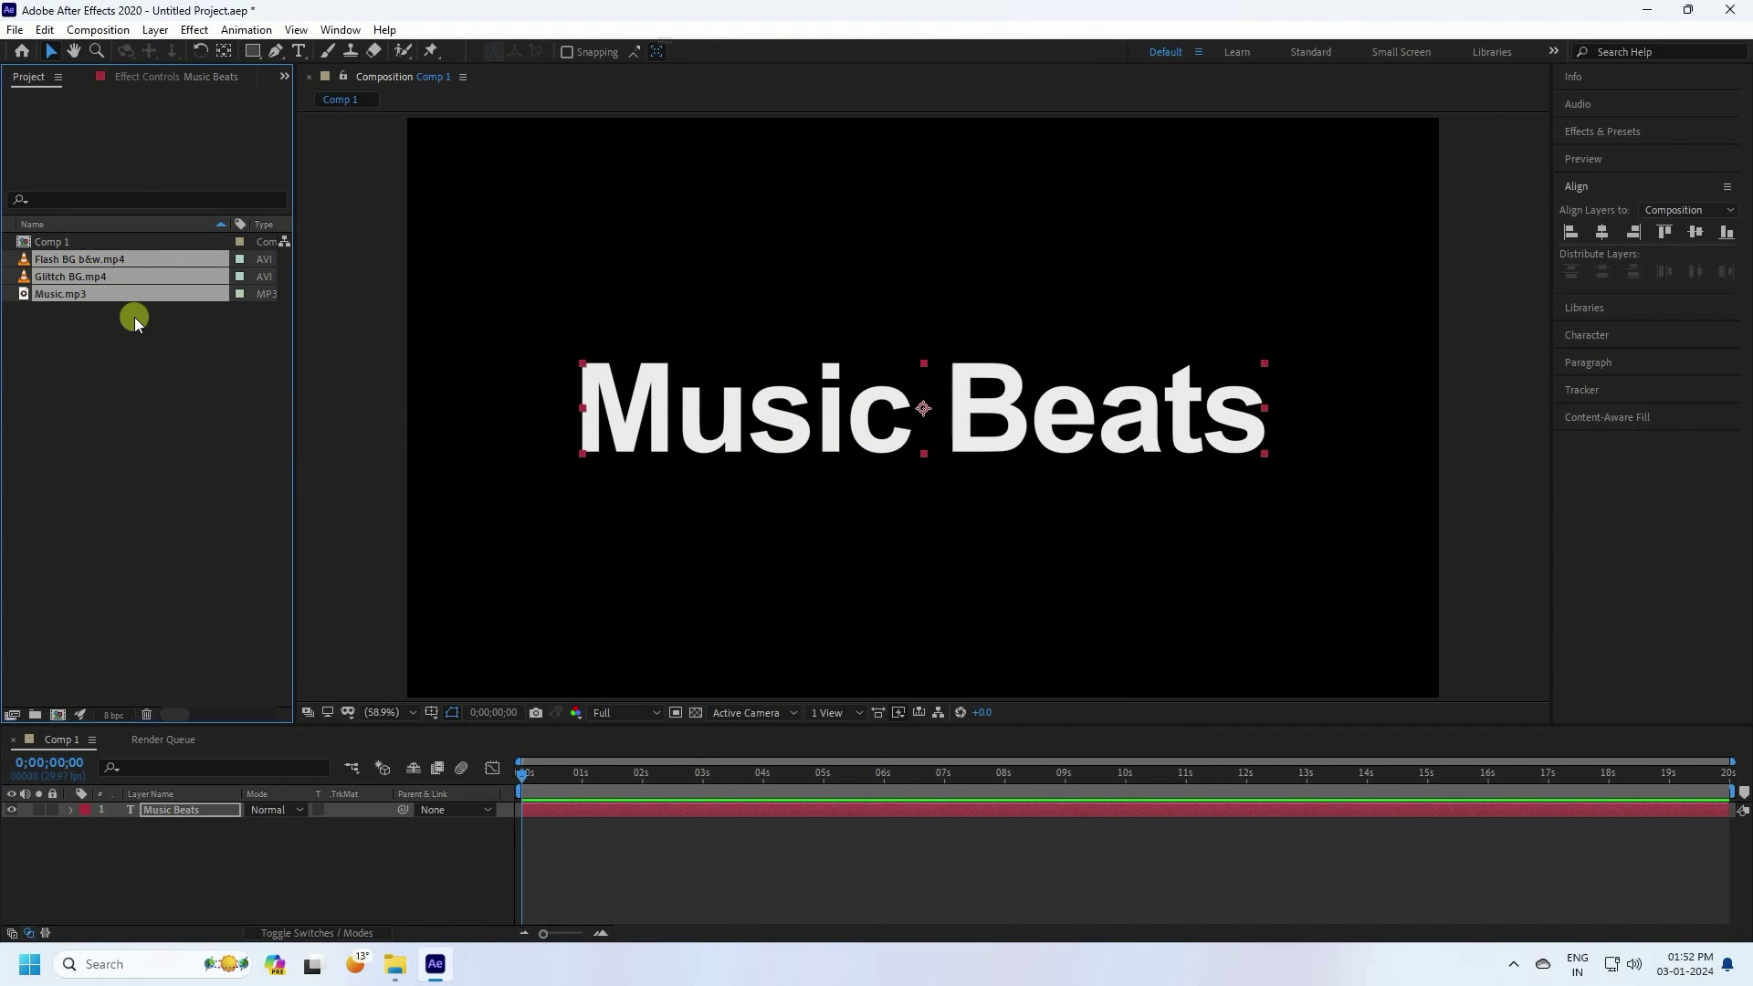
click(155, 393)
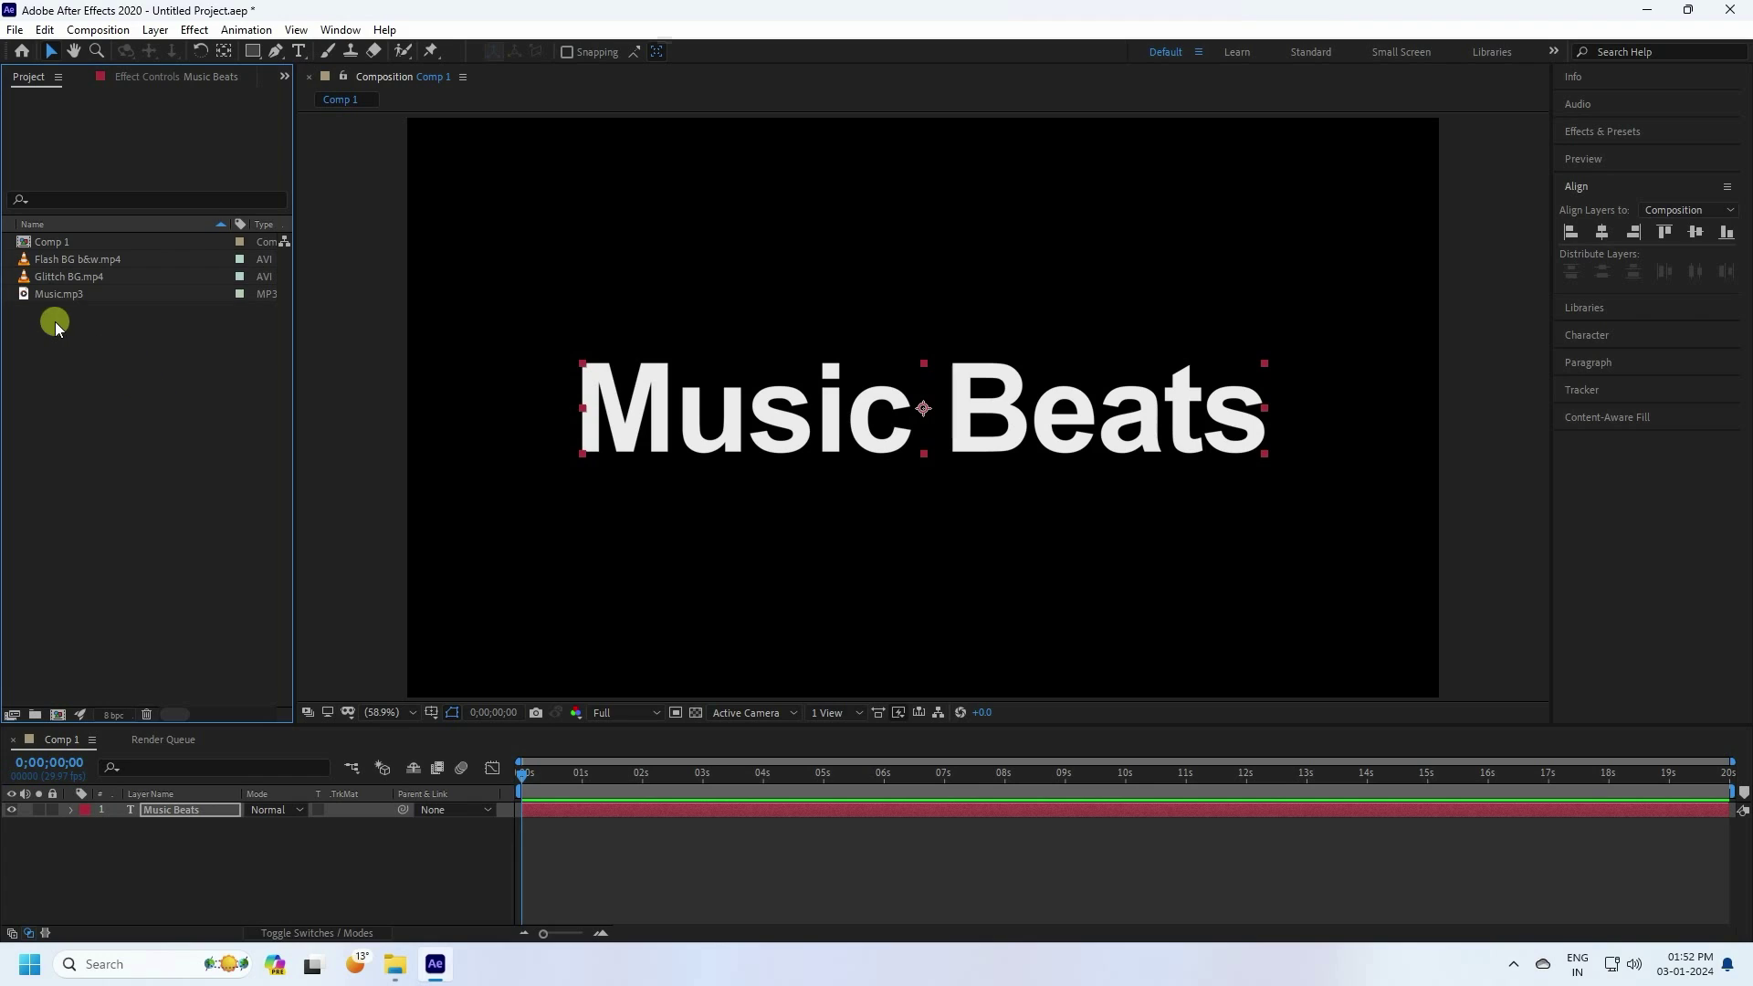
- Add Music.mp3 to the composition below the text layer and play a short preview
click(69, 291)
drag(73, 299, 193, 814)
click(959, 508)
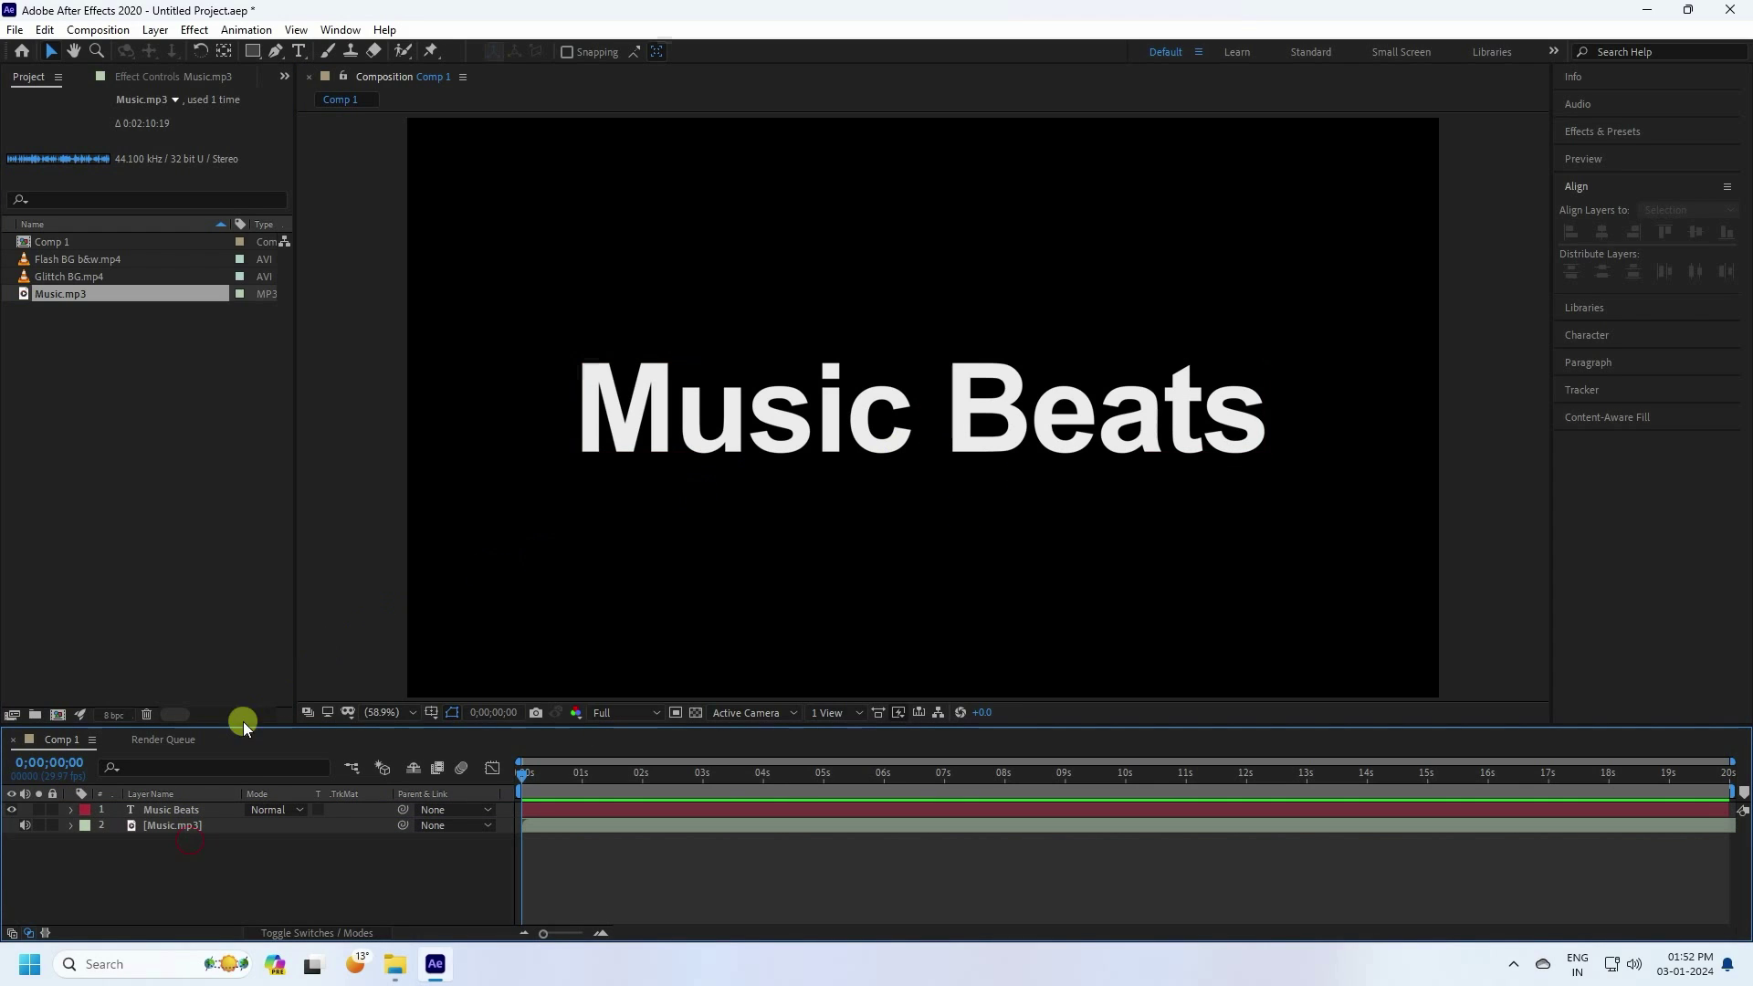
click(1565, 159)
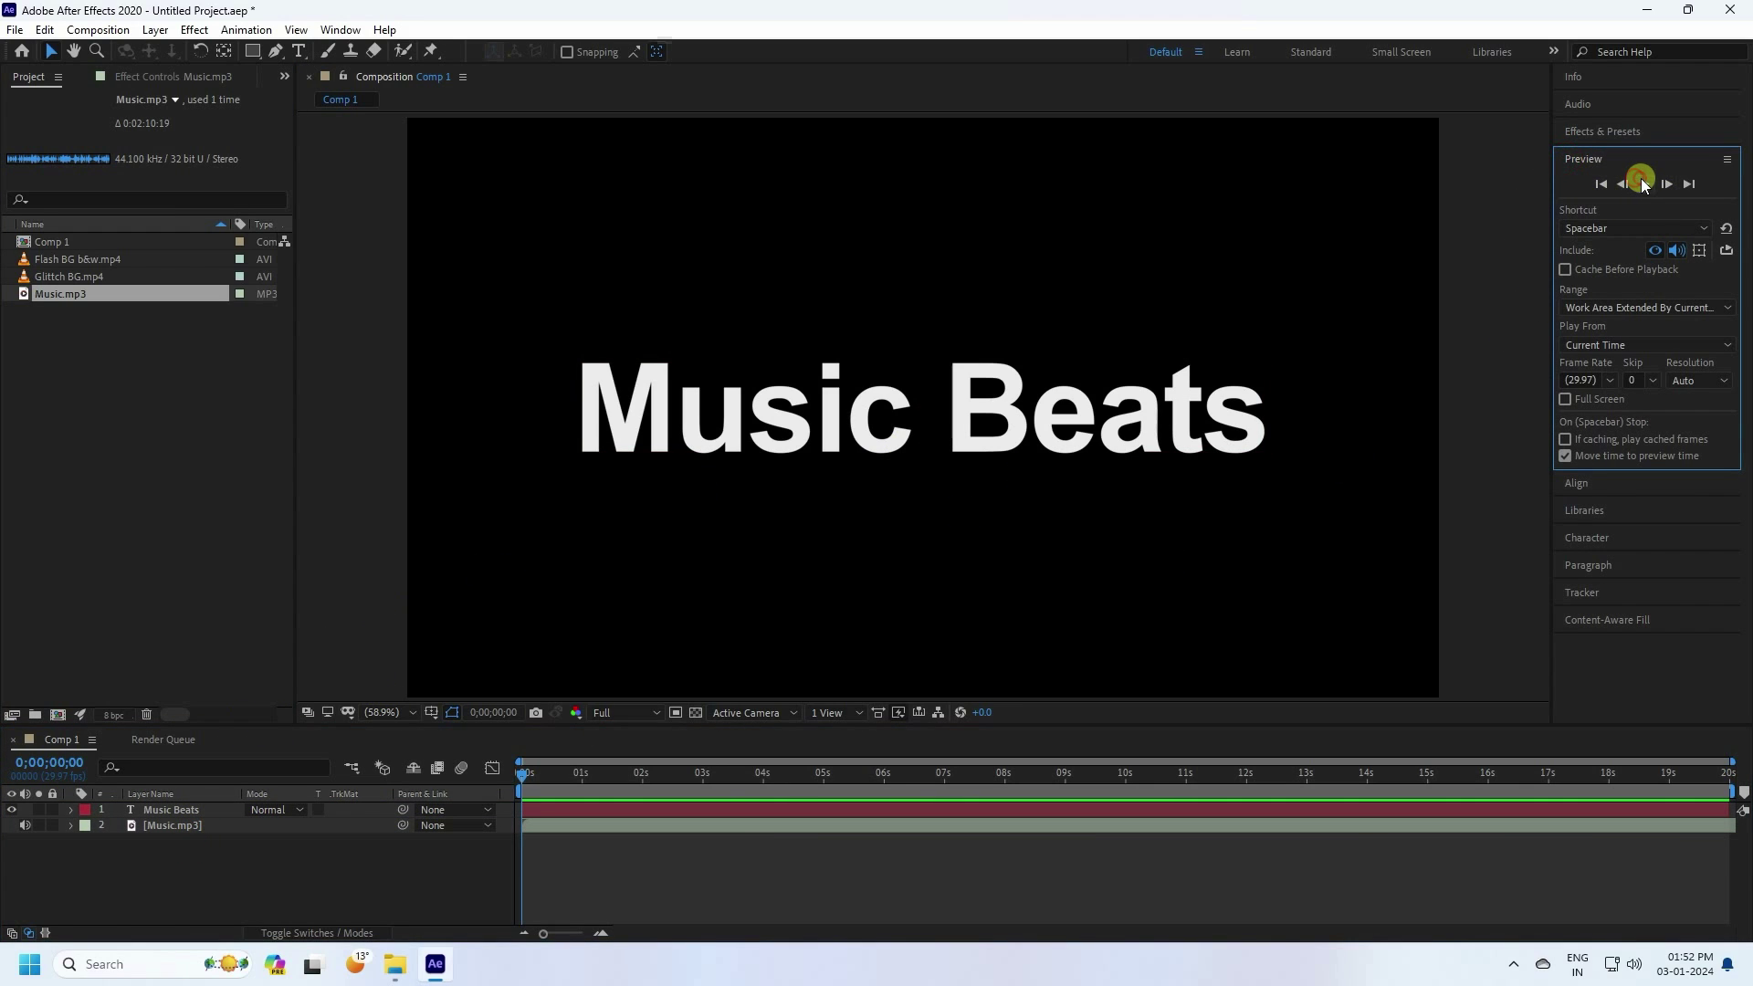
click(1643, 184)
click(1643, 183)
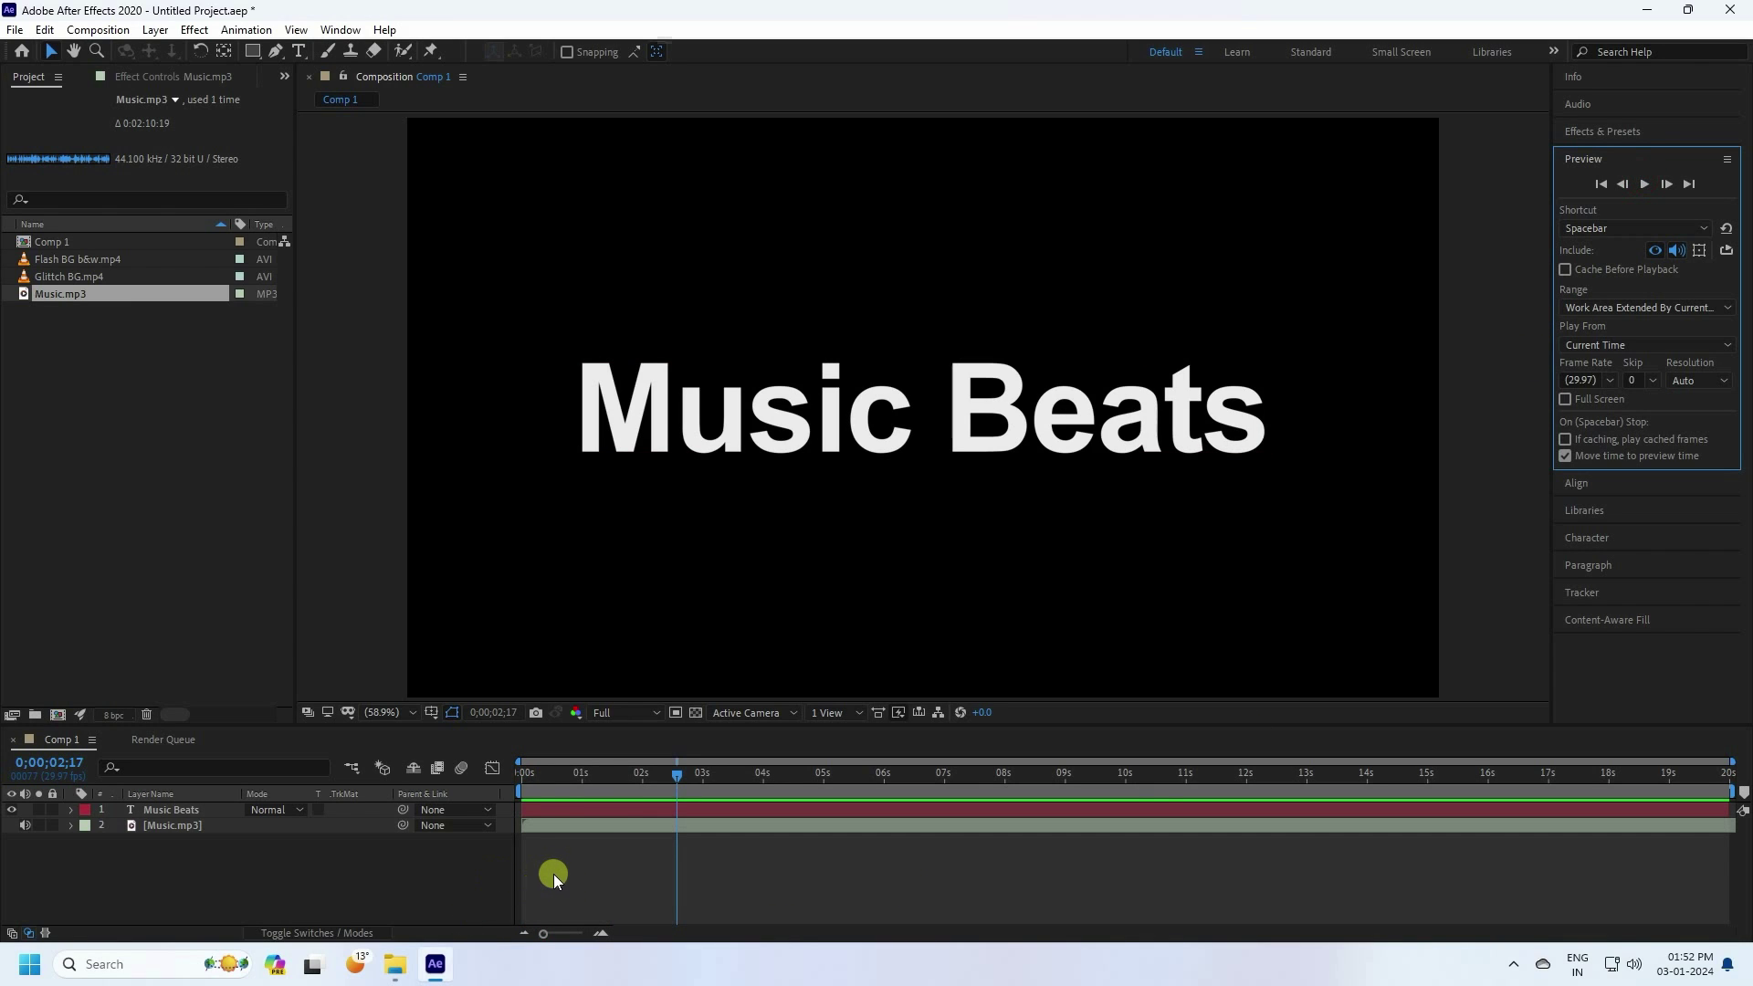
- Convert the Music.mp3 layer's audio to keyframes
click(153, 827)
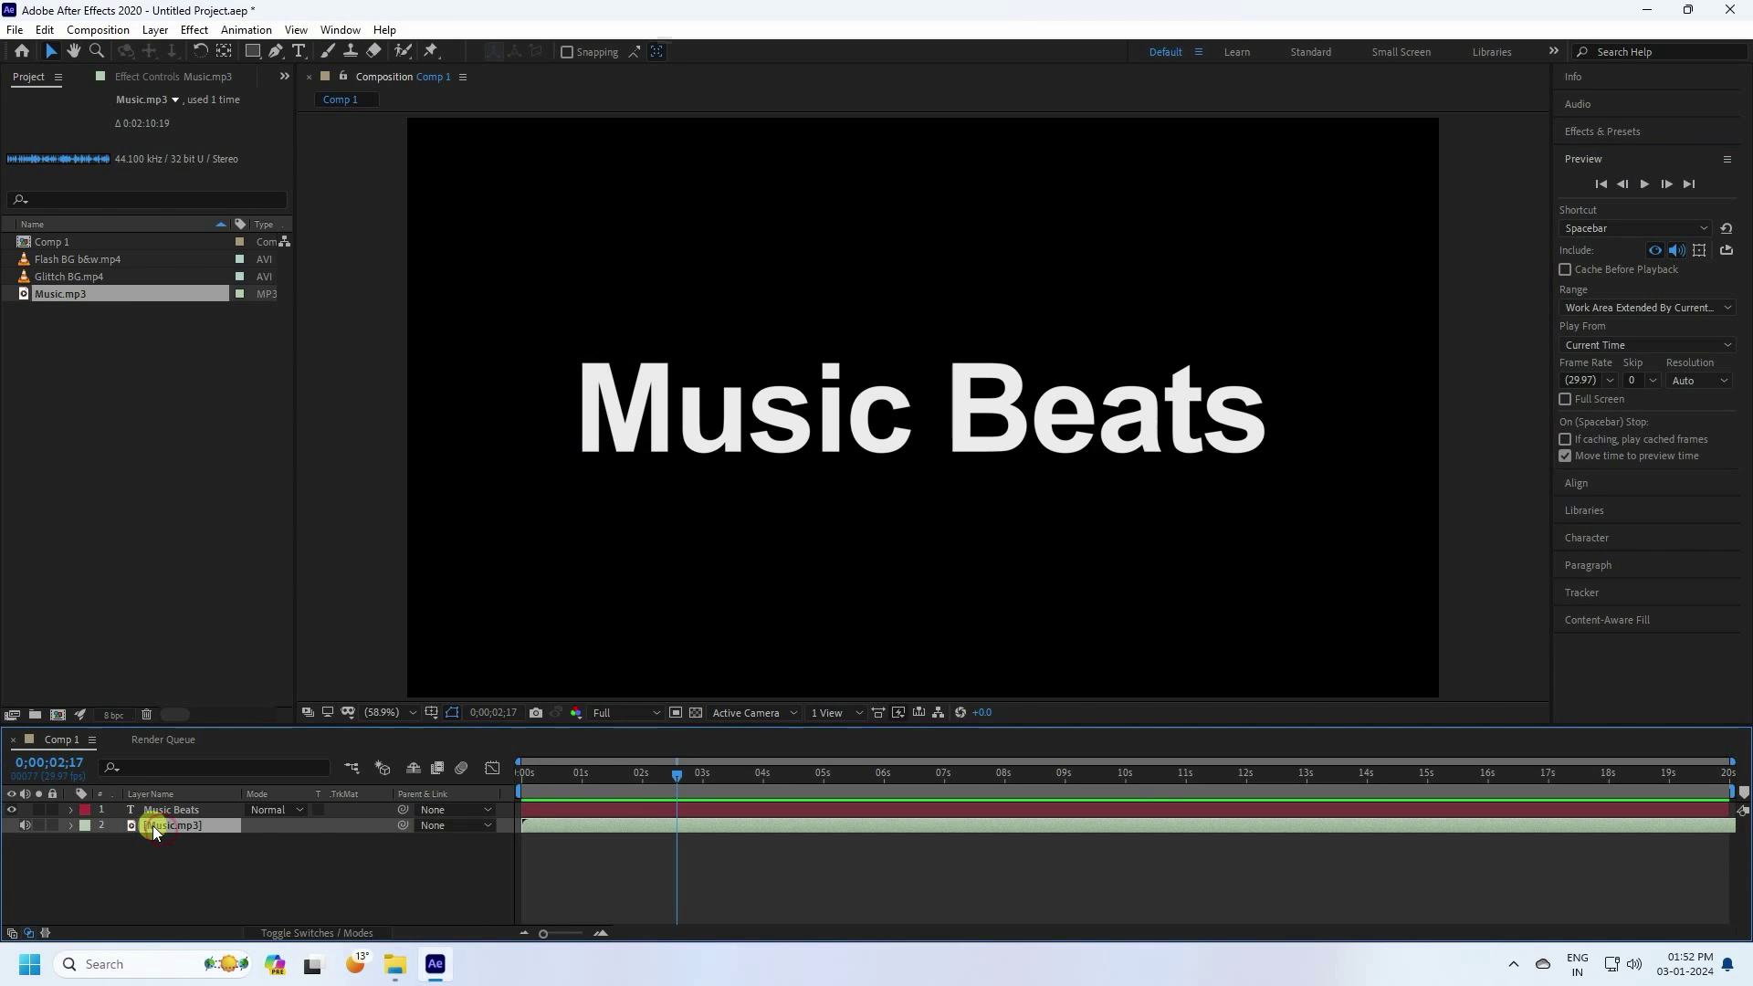
right_click(156, 825)
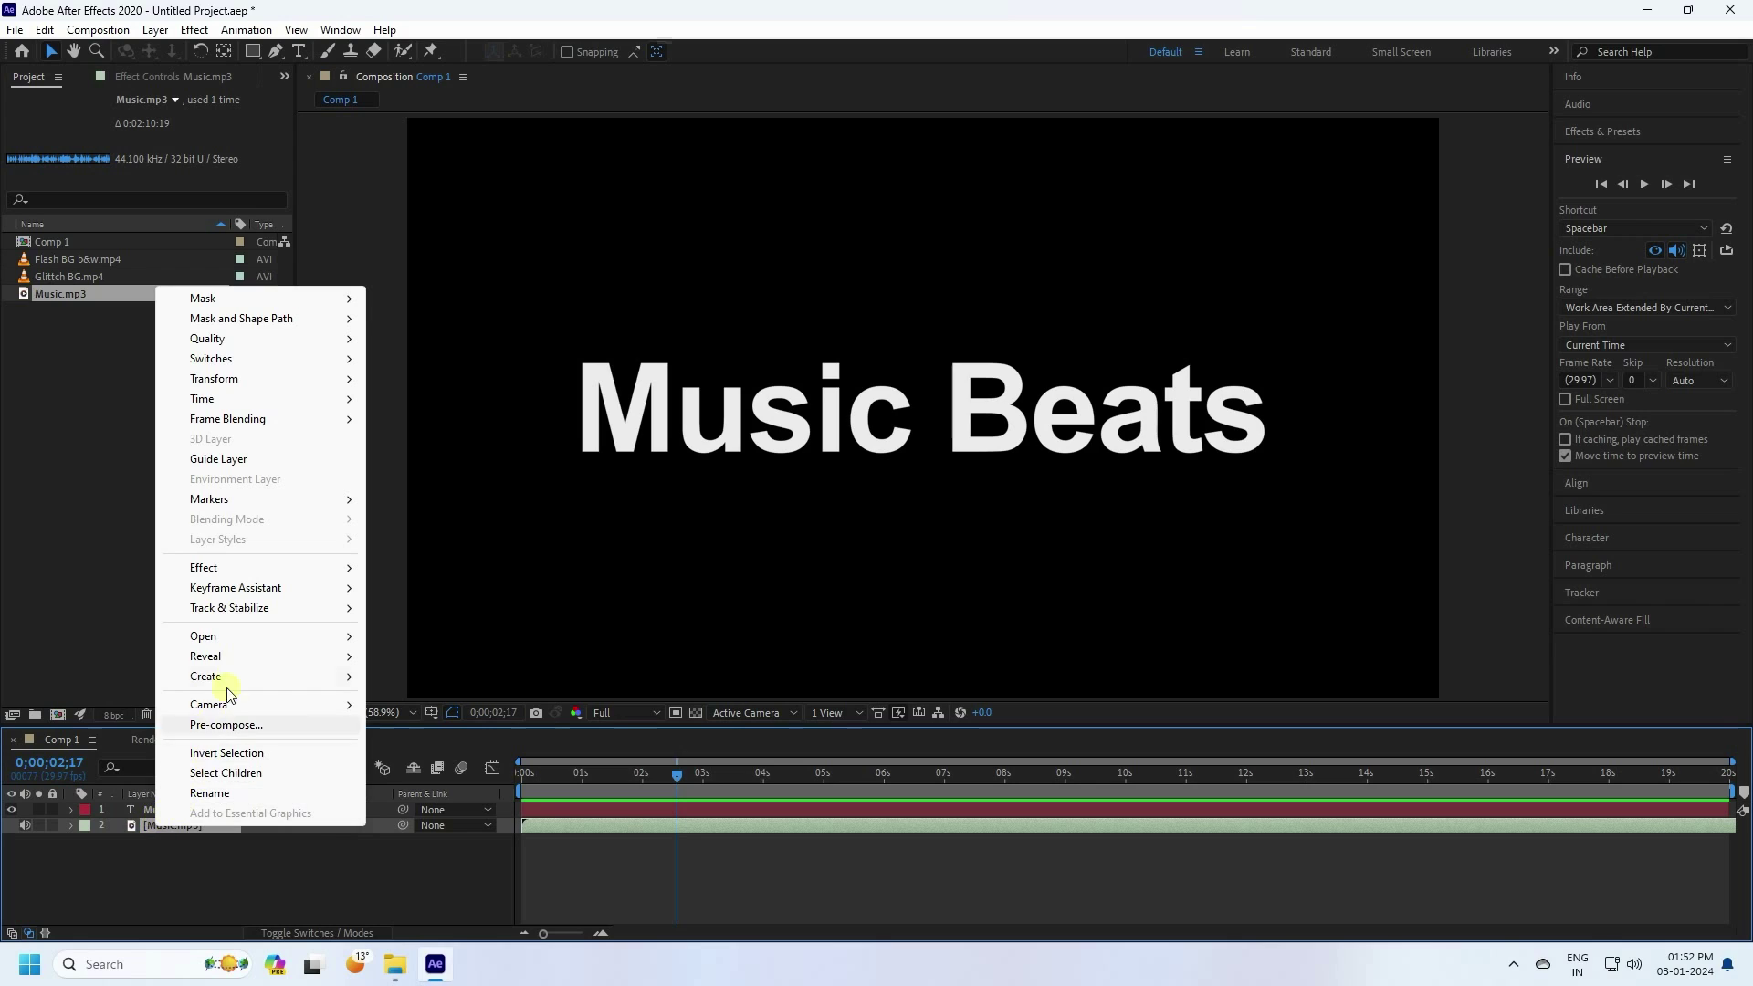
mouse_move(229, 592)
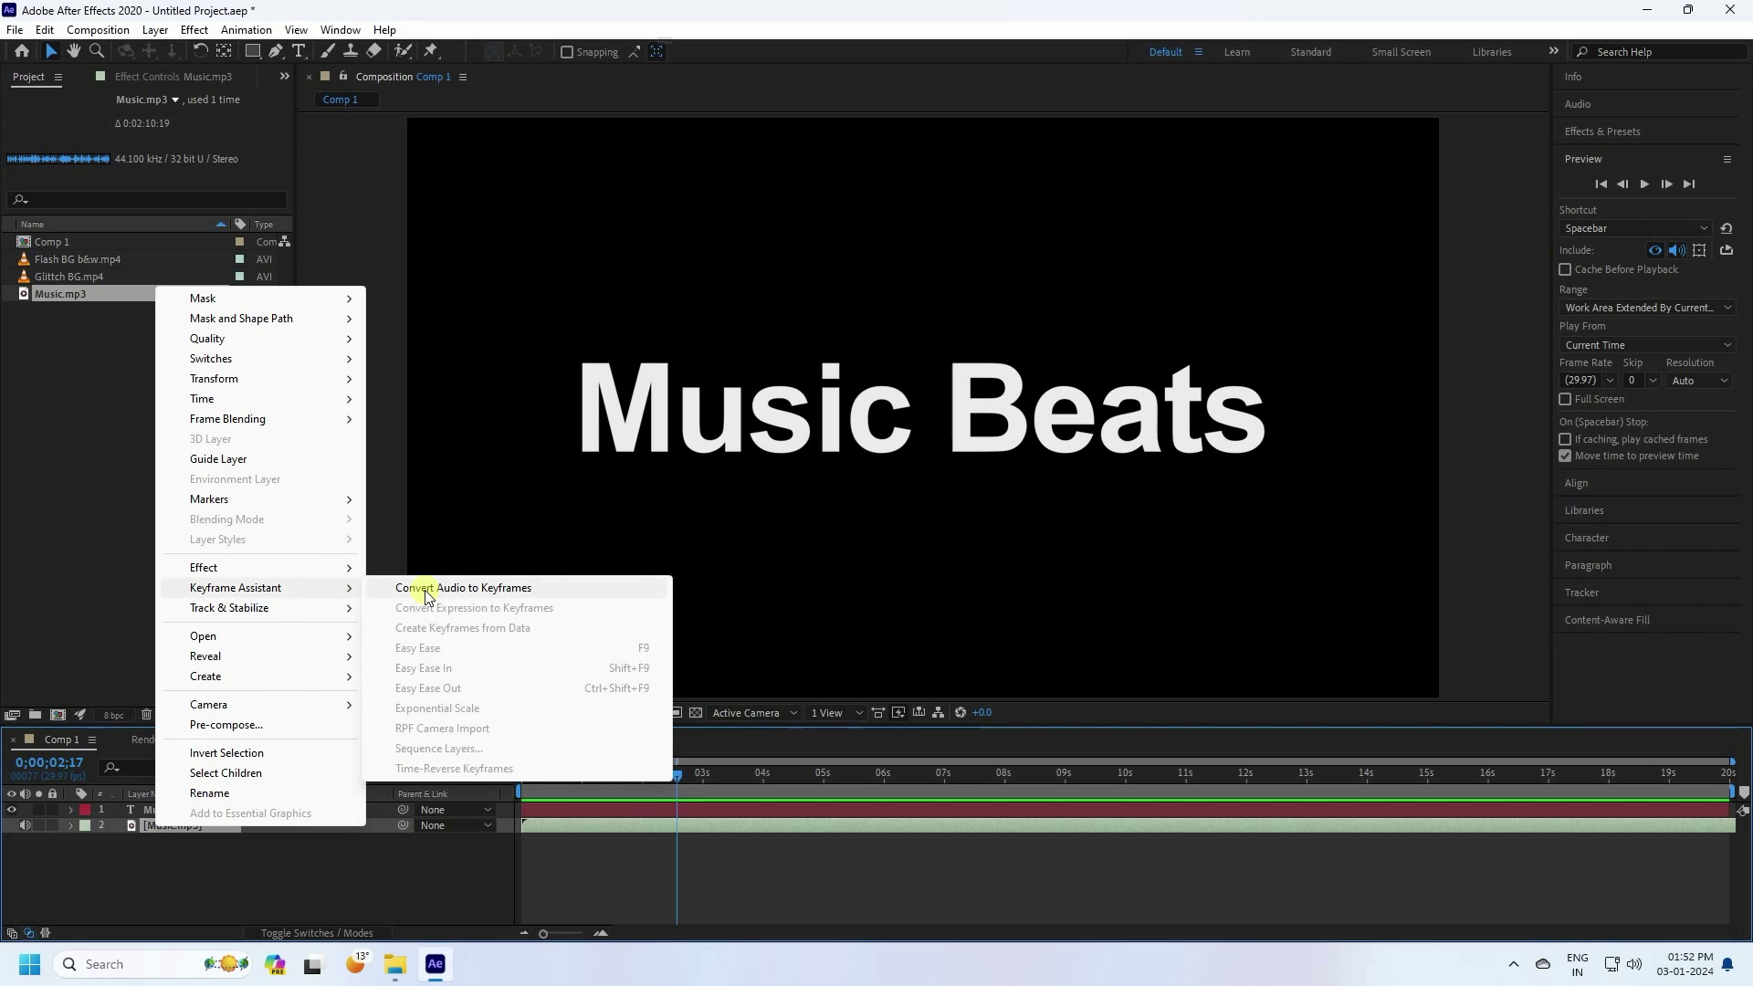
click(463, 592)
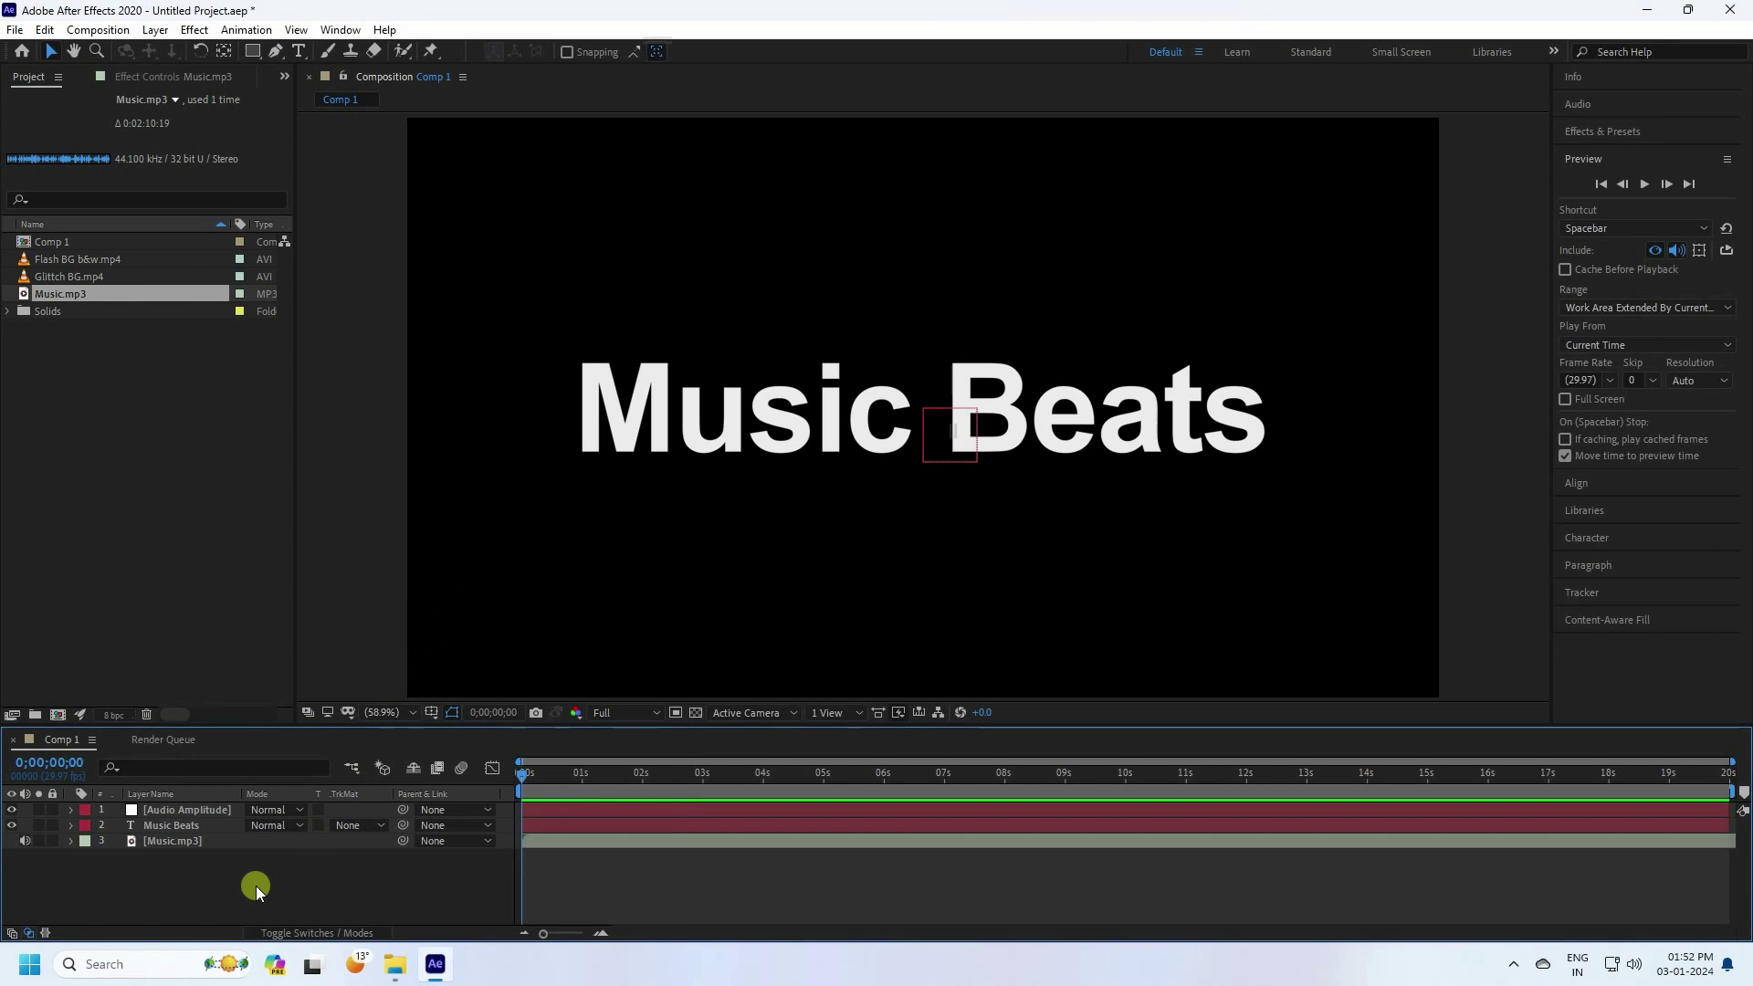
- Reveal the Audio Amplitude keyframes, delete the Left Channel and Right Channel effects while keeping Both Channels, and briefly preview the composition
click(200, 812)
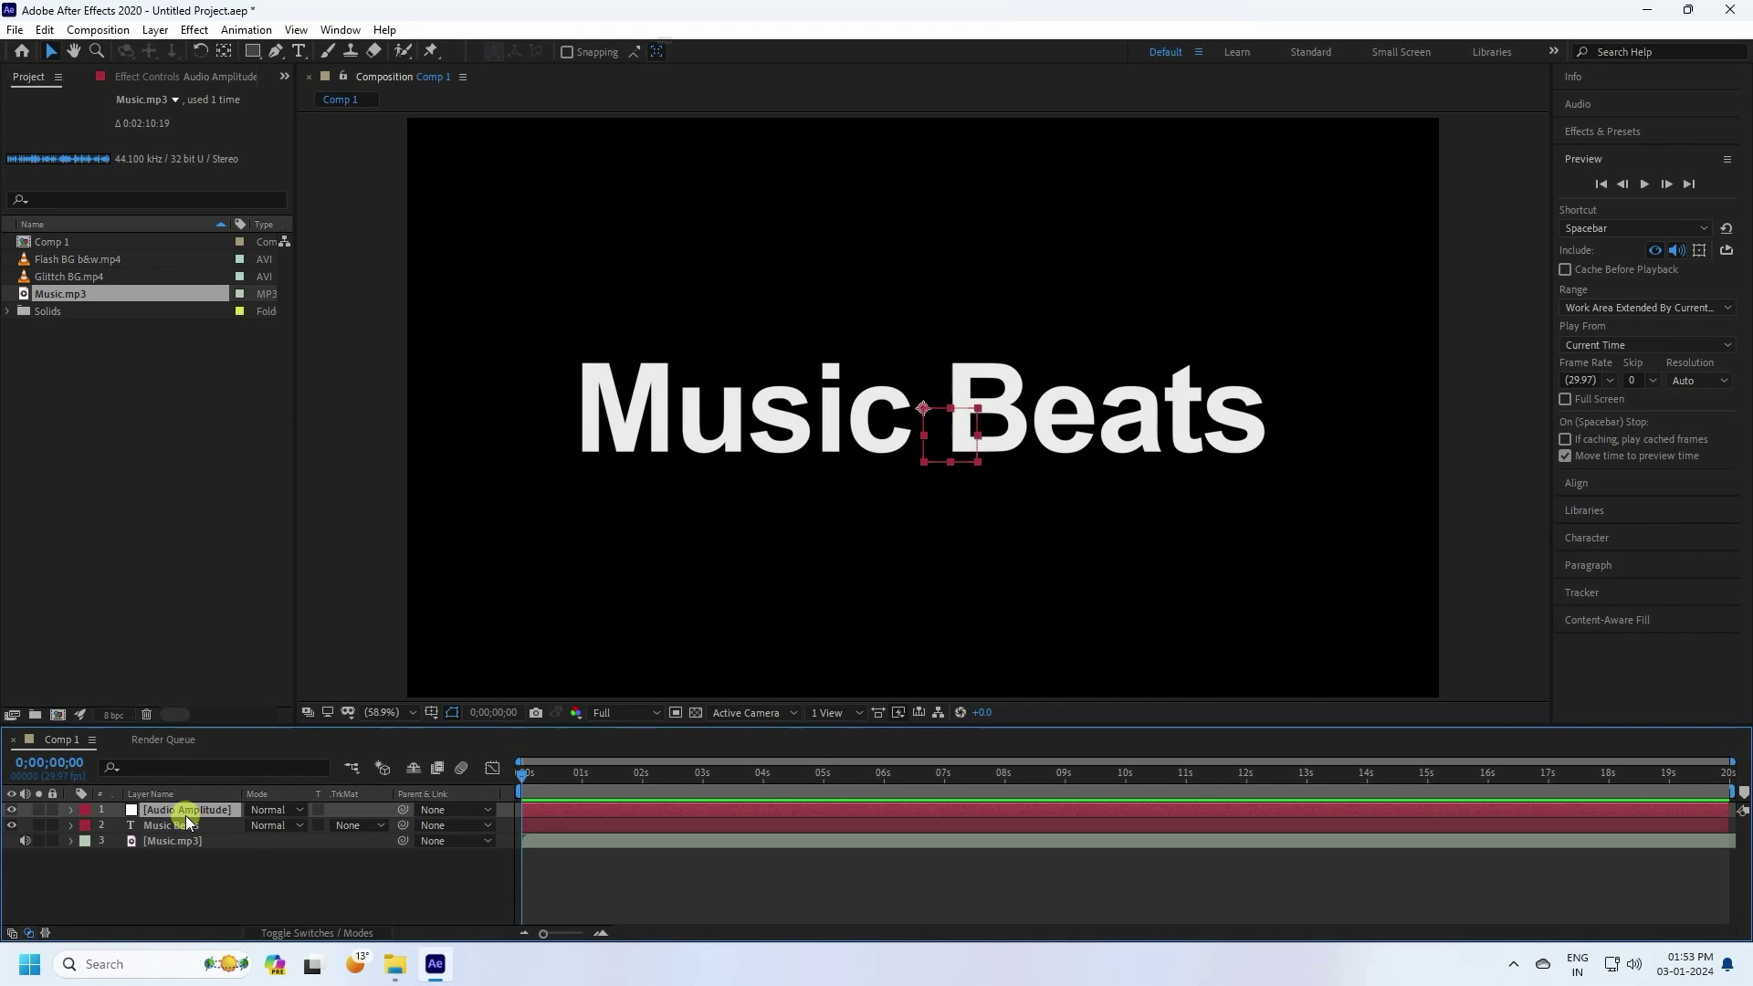
key(u)
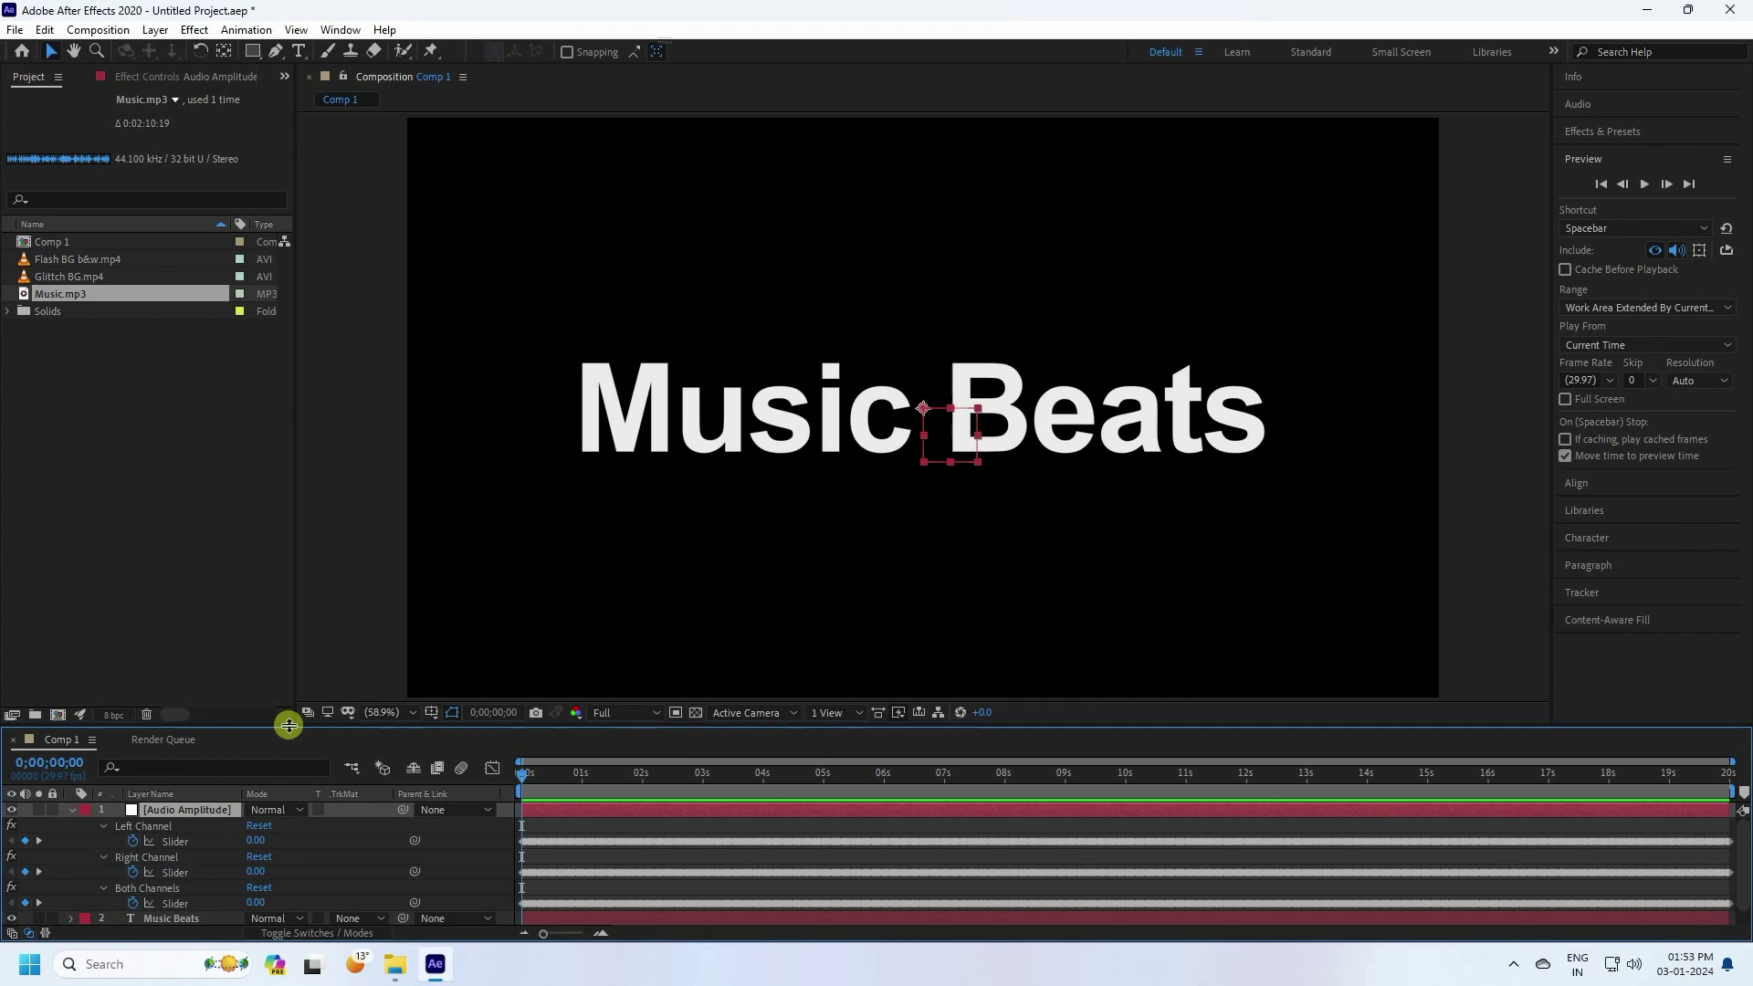
drag(306, 715, 277, 634)
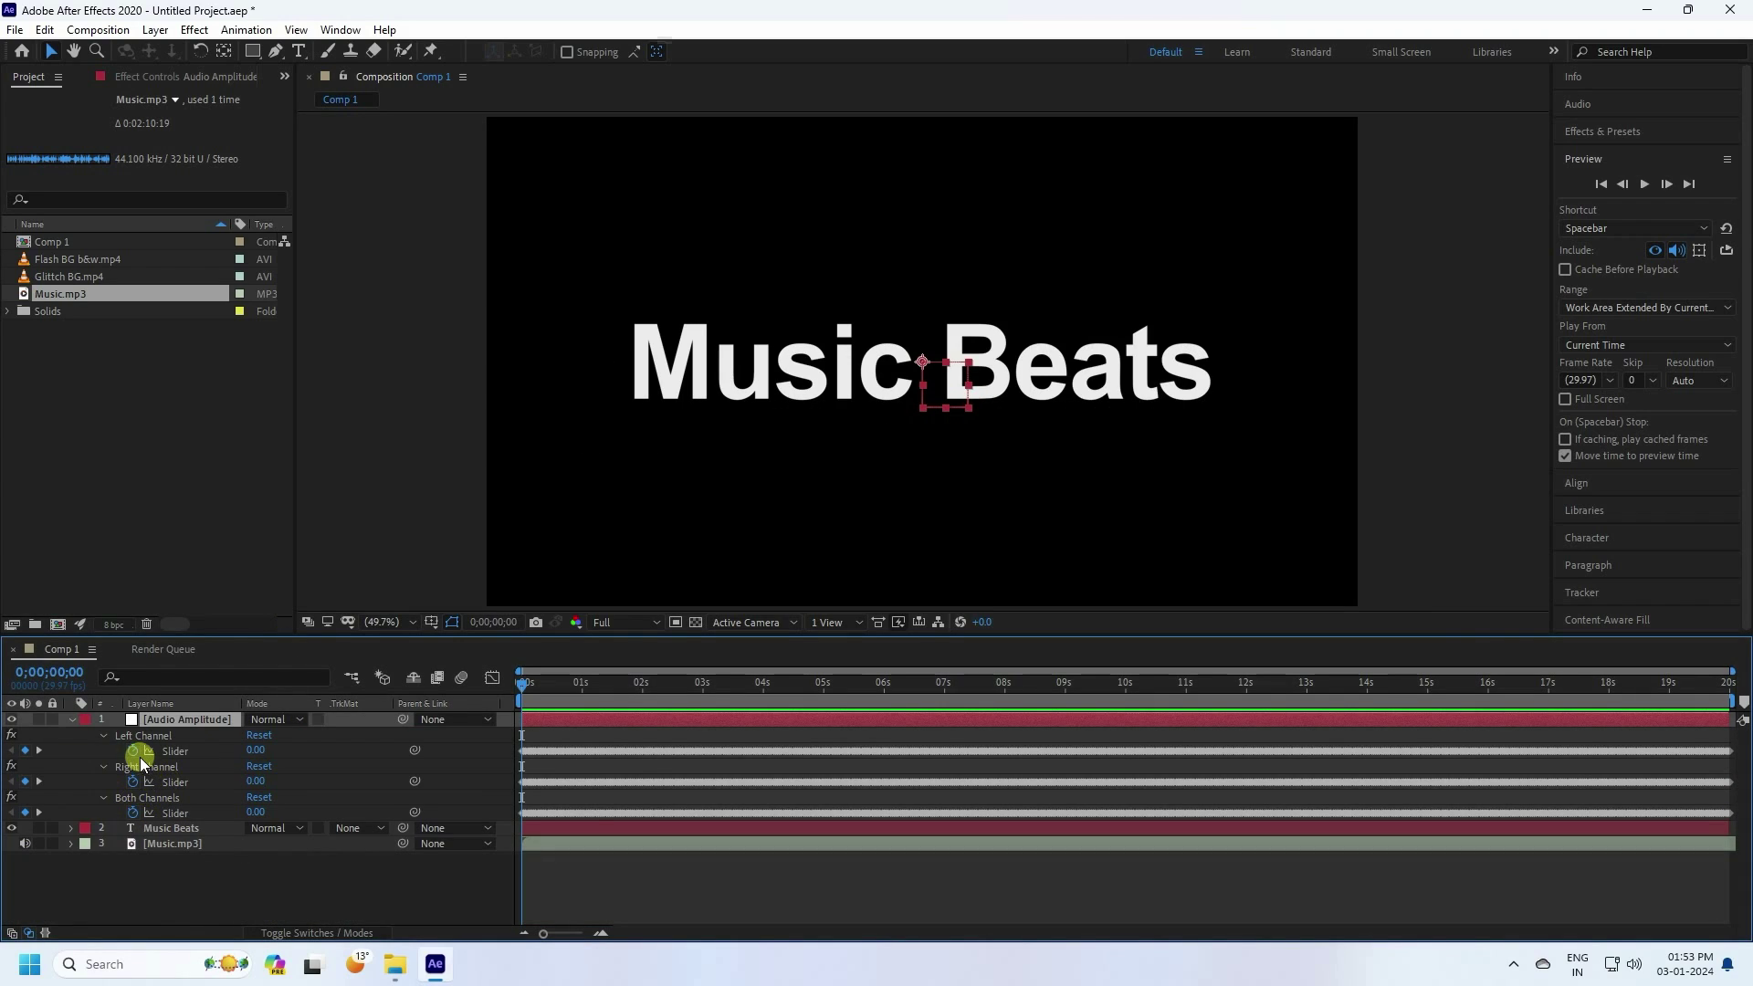
click(126, 739)
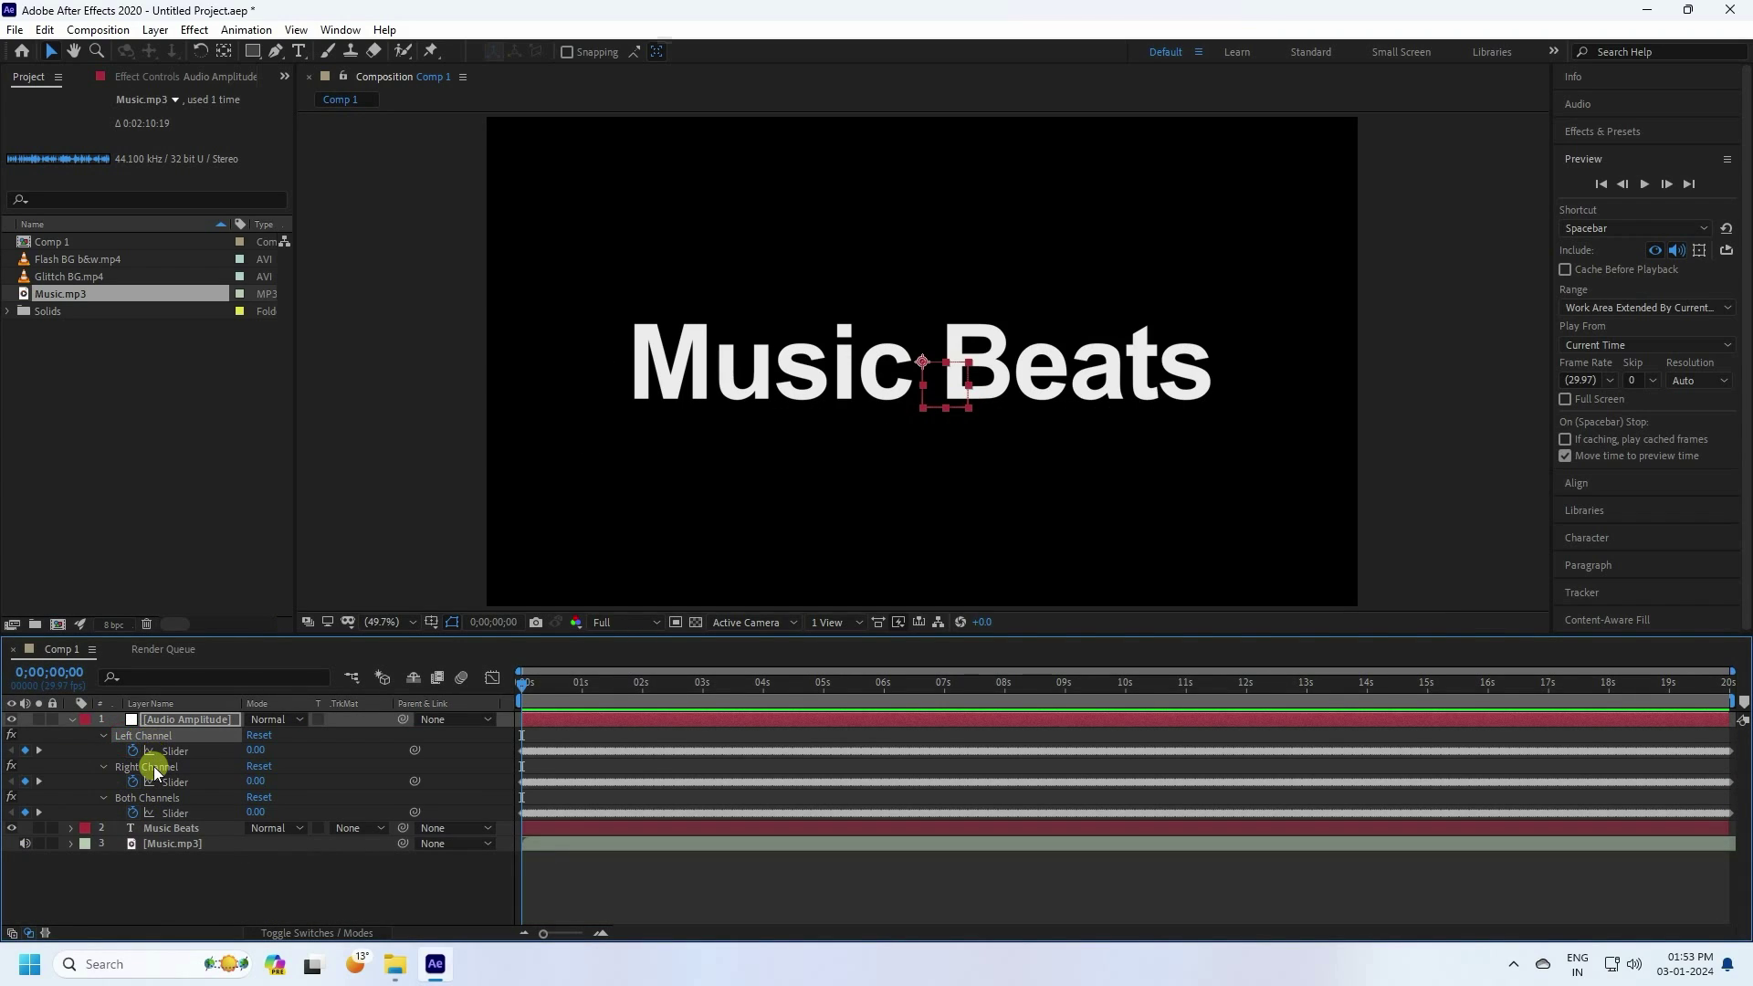
click(153, 768)
click(134, 743)
key(Delete)
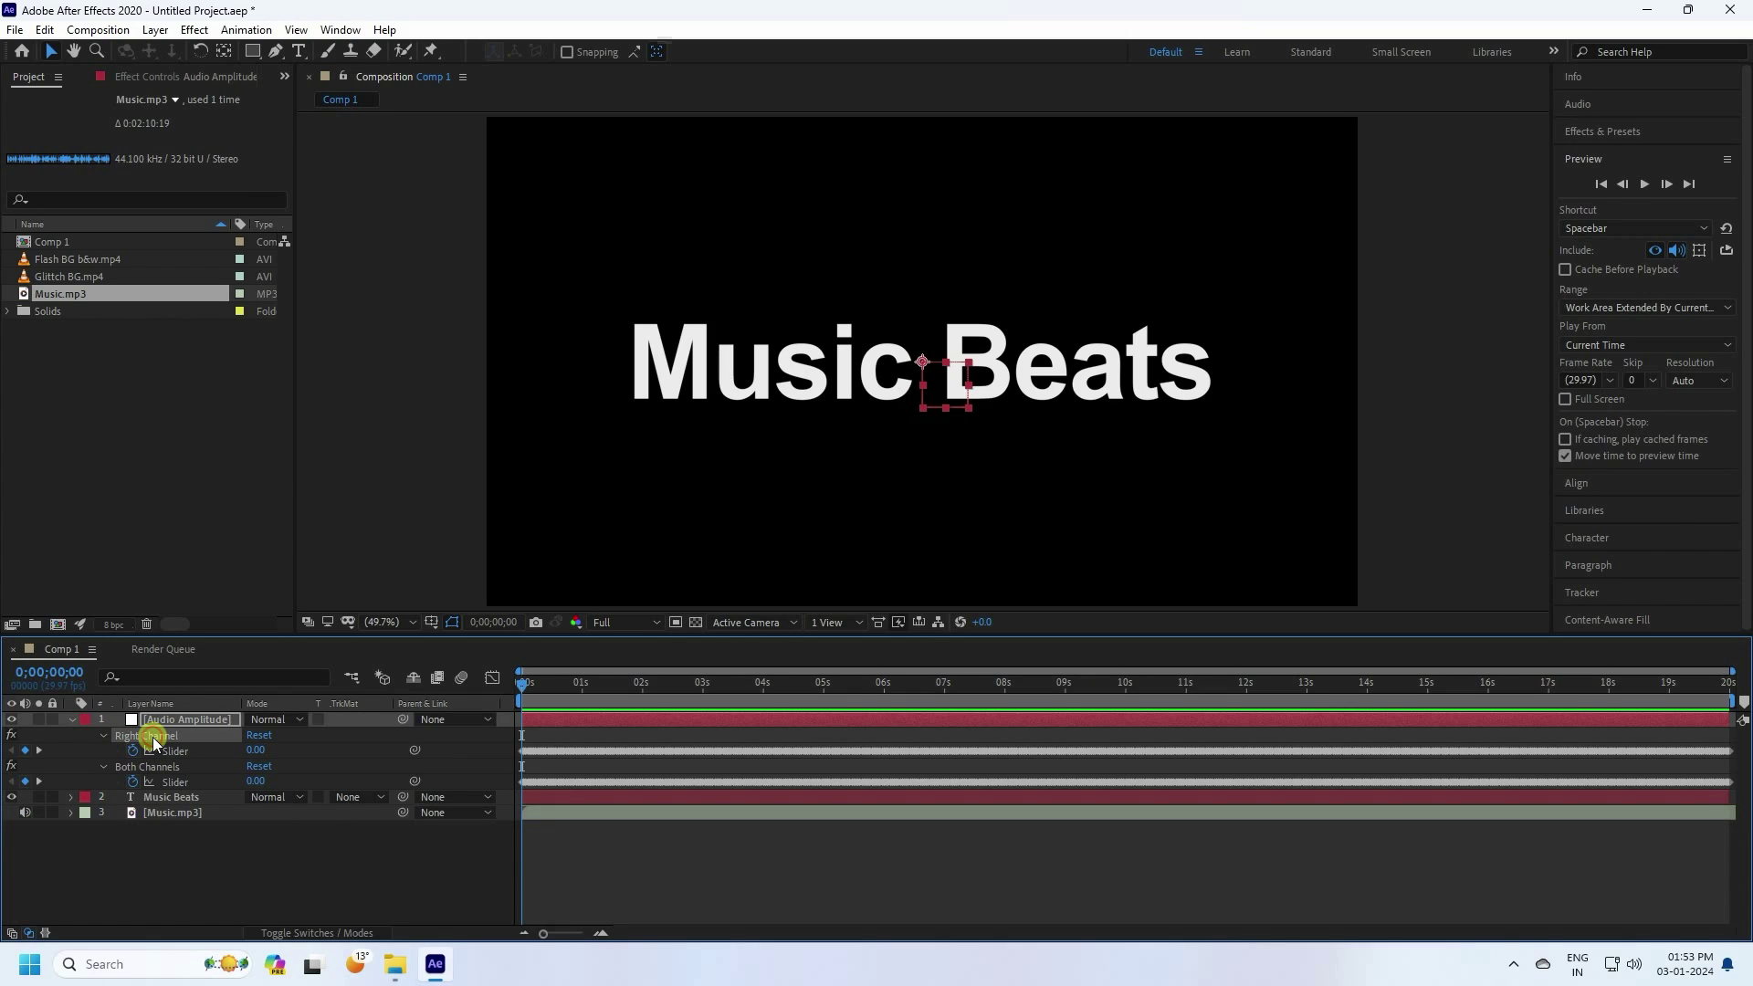
key(Delete)
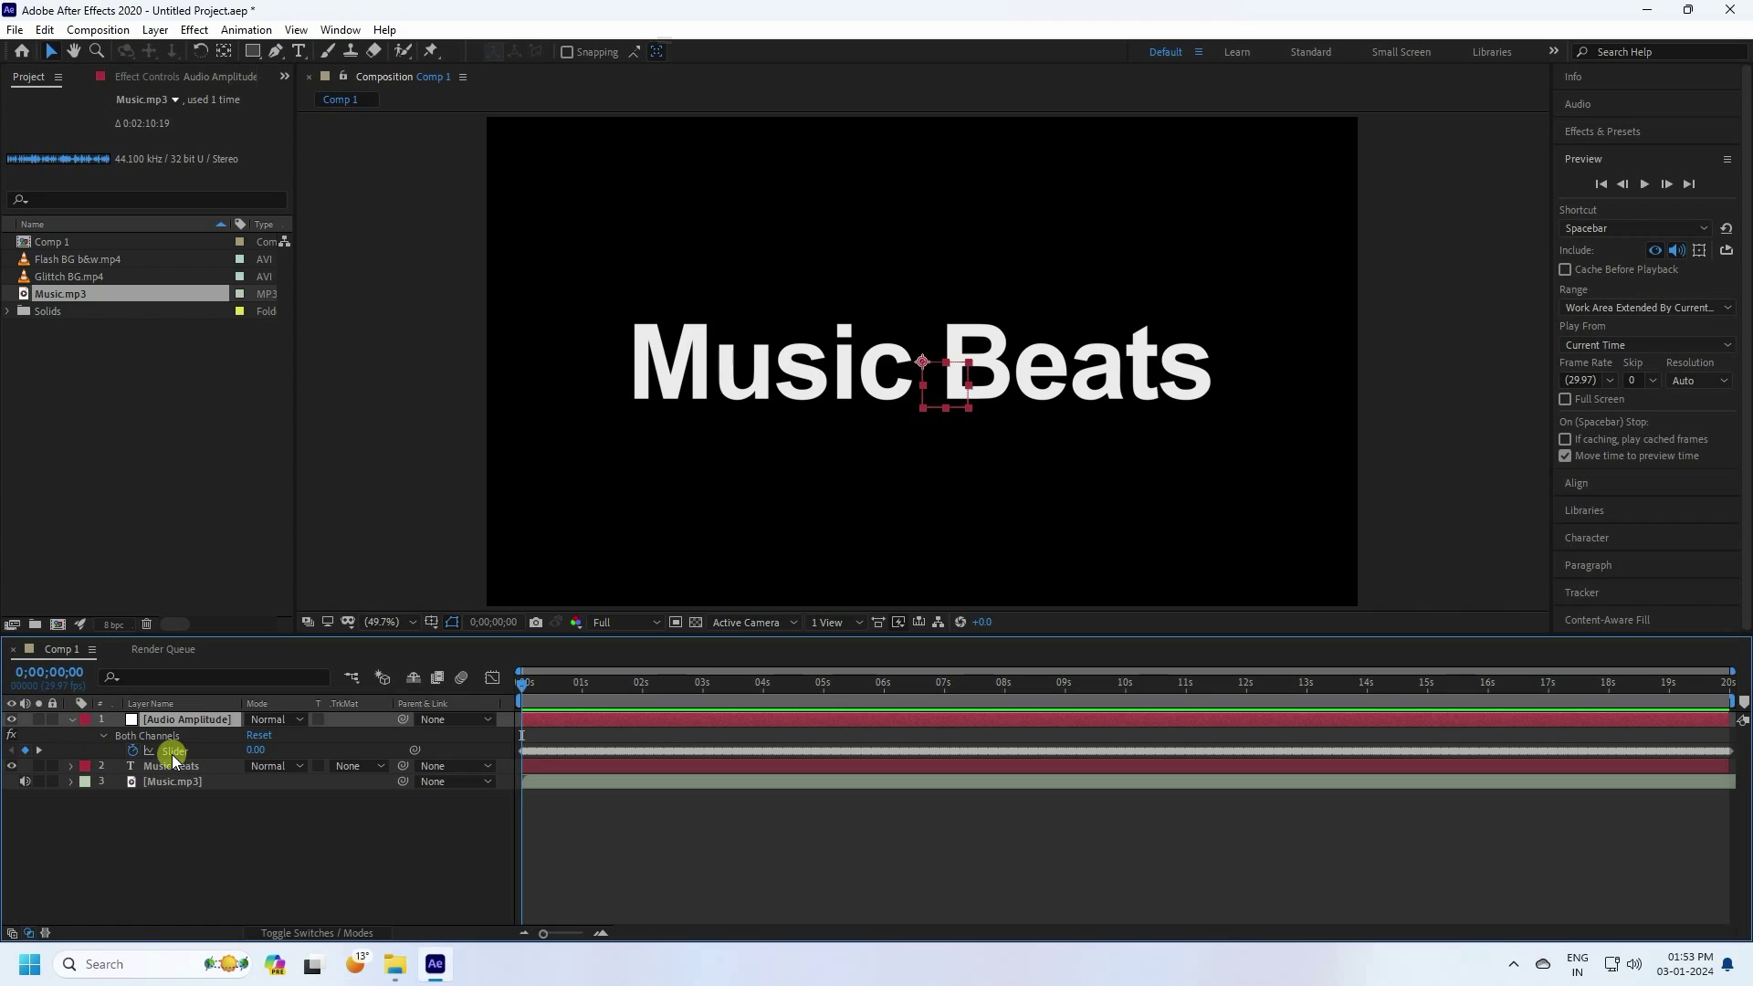
click(1636, 188)
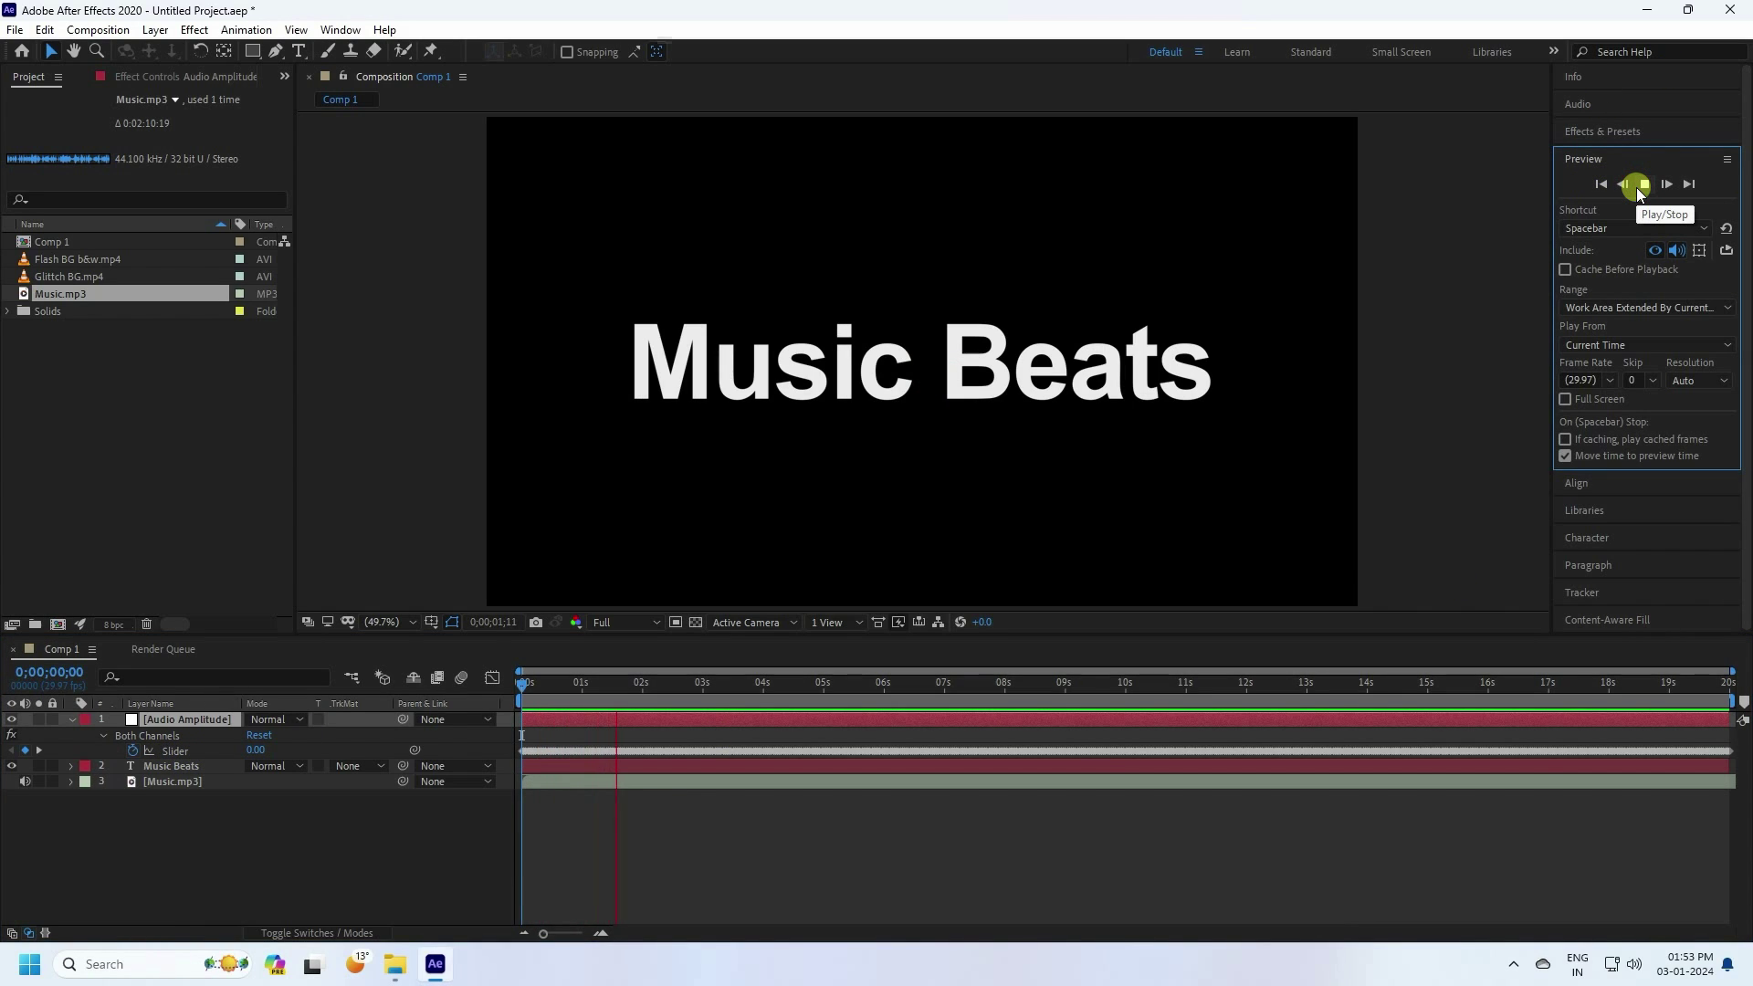
click(1636, 188)
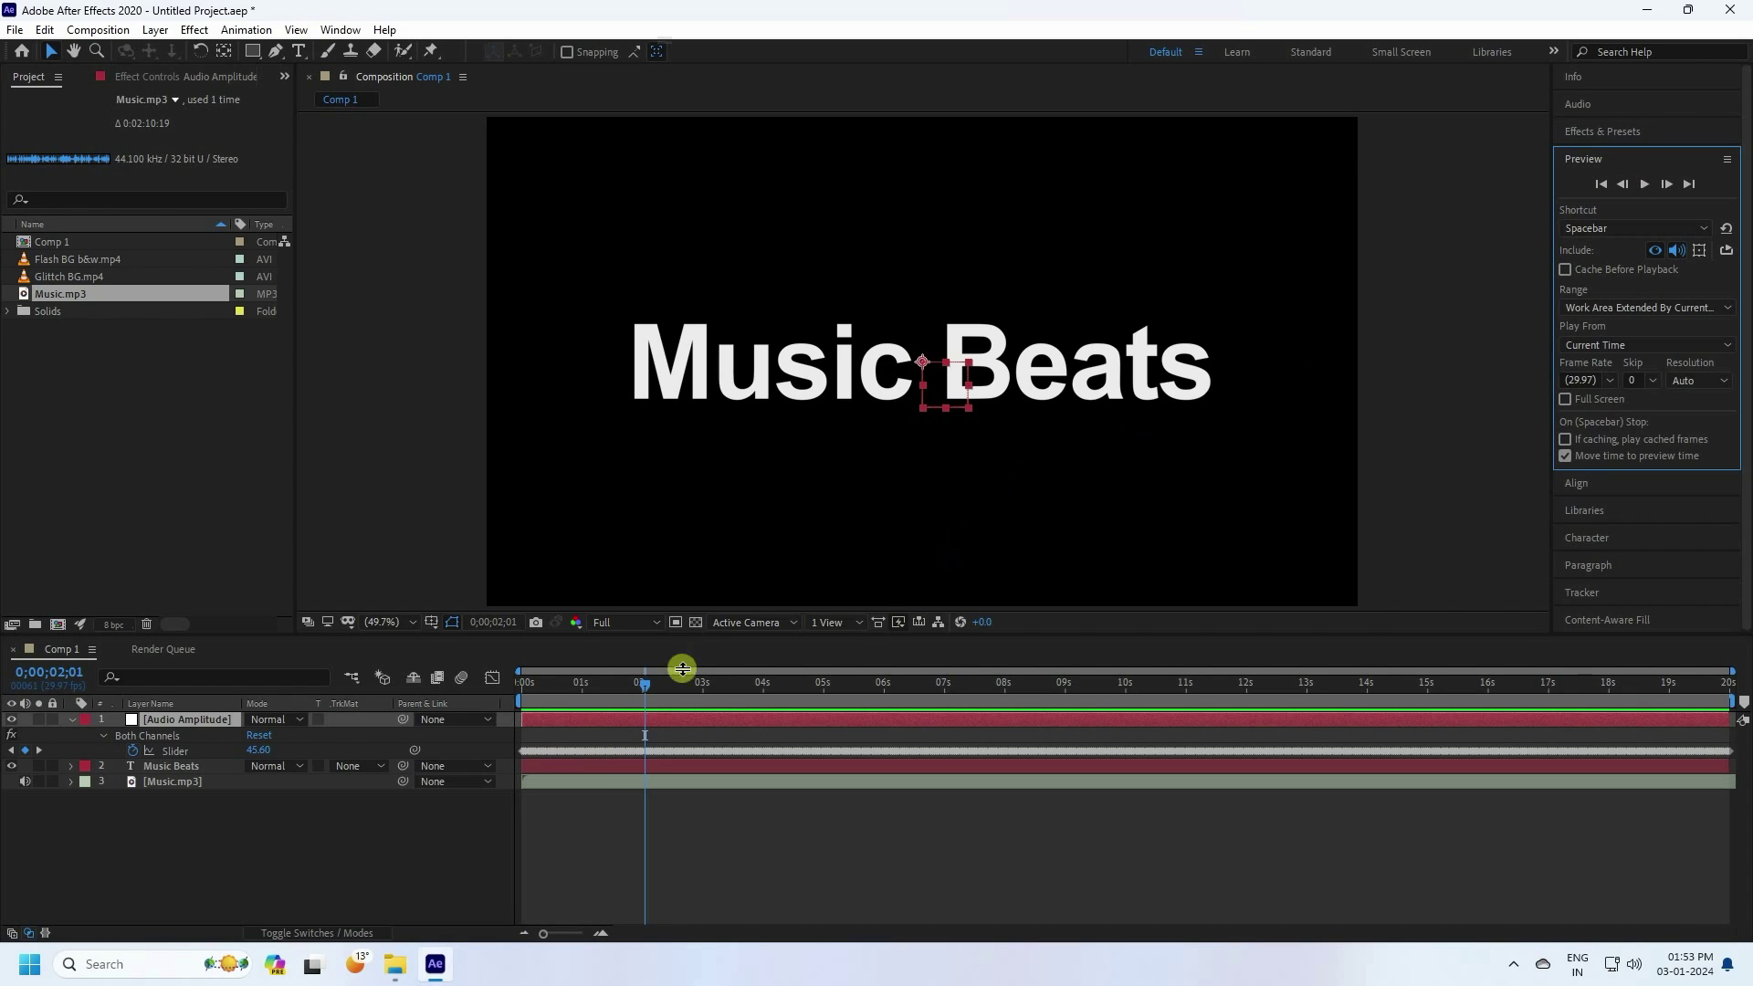
- Add a new adjustment layer above all other layers and rename it "DISPLACMENT"
right_click(184, 853)
click(239, 647)
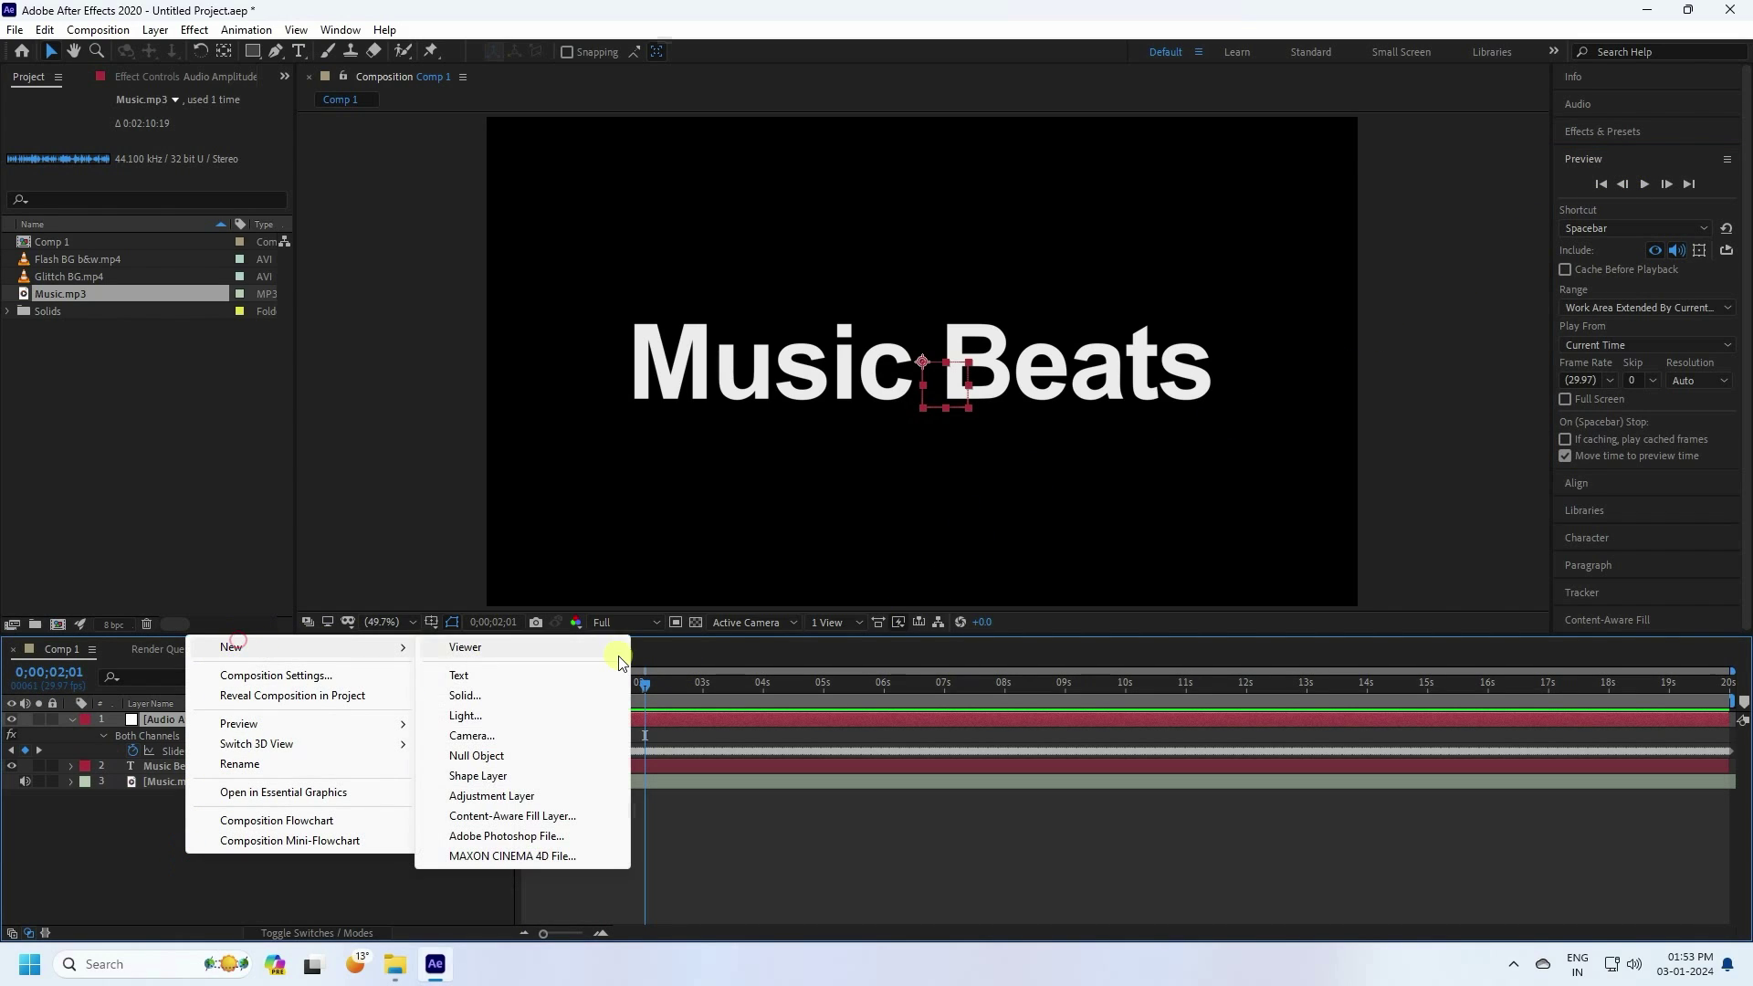
click(502, 796)
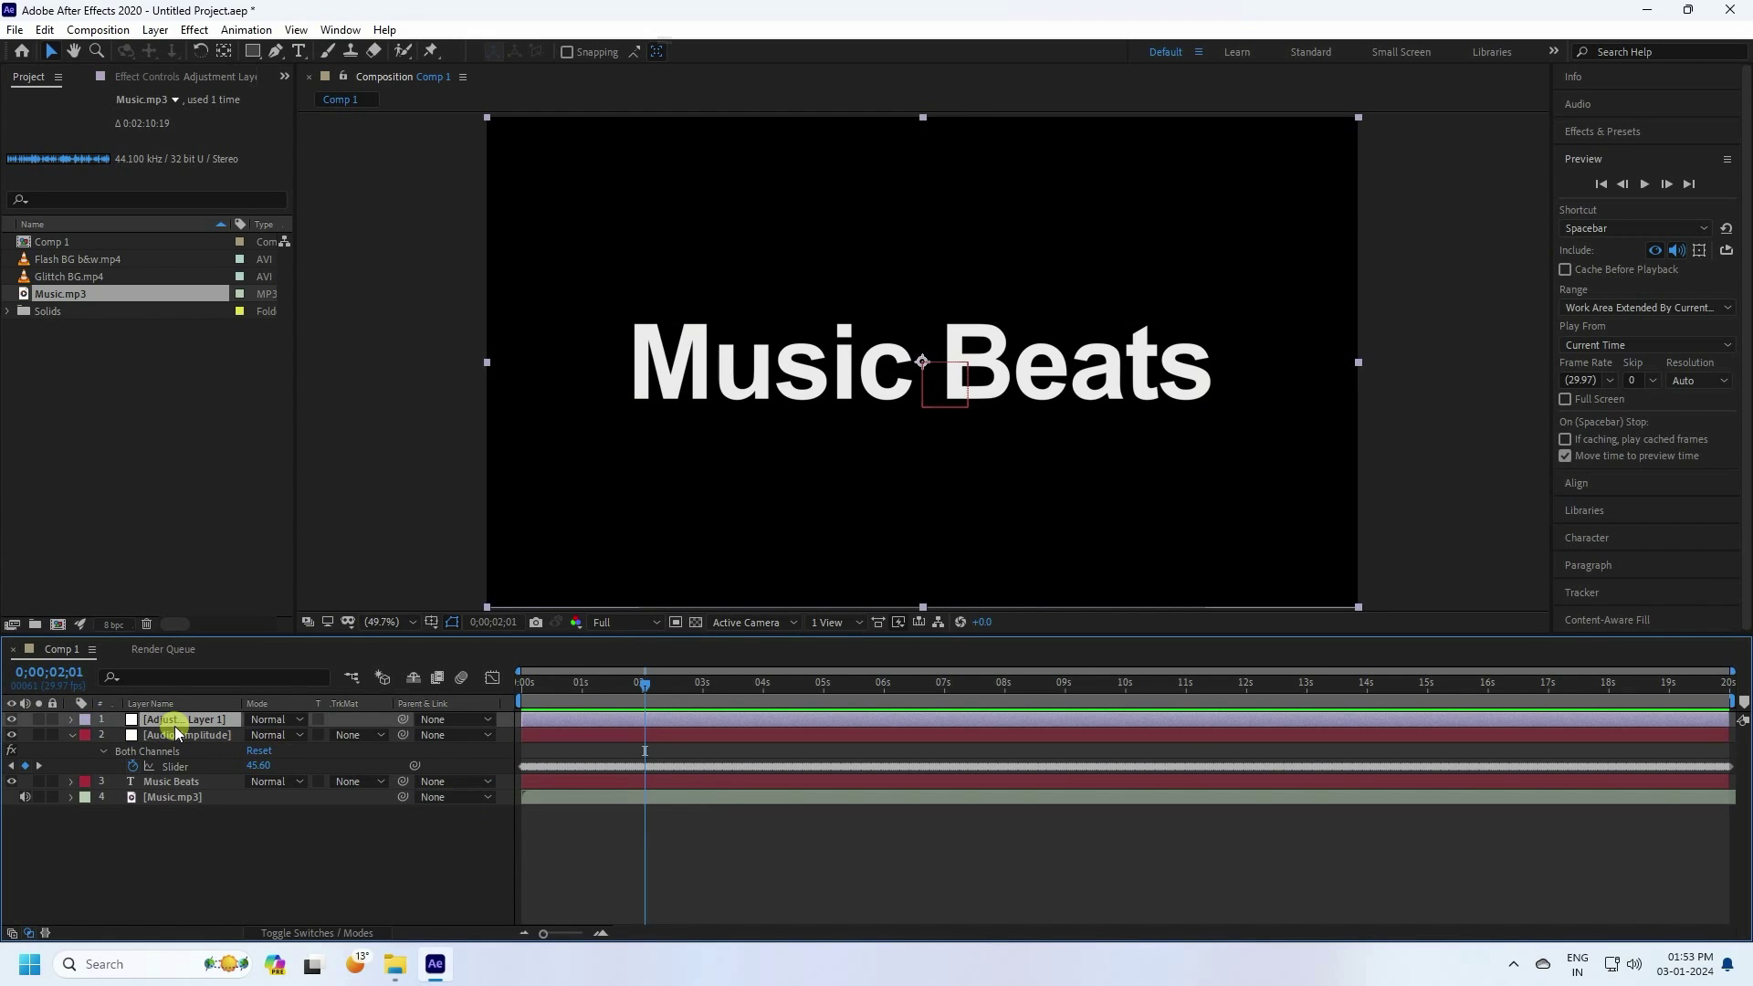
right_click(182, 726)
click(256, 720)
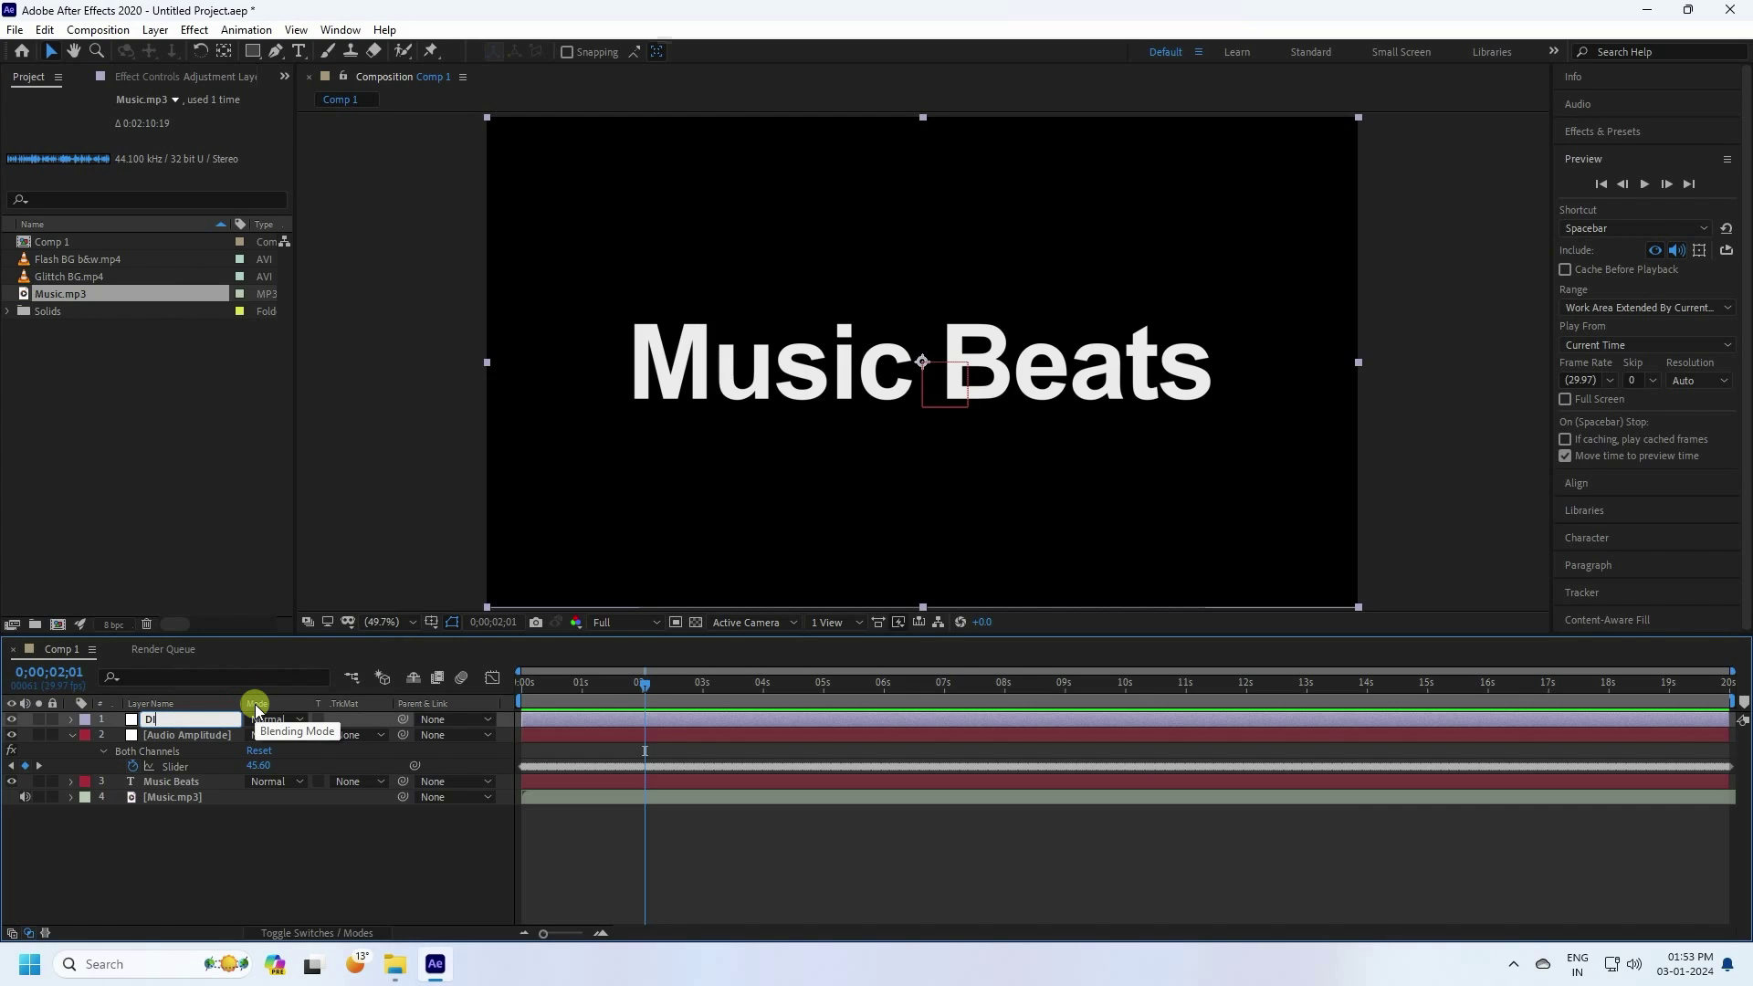
text(DISPLACMENT)
key(Return)
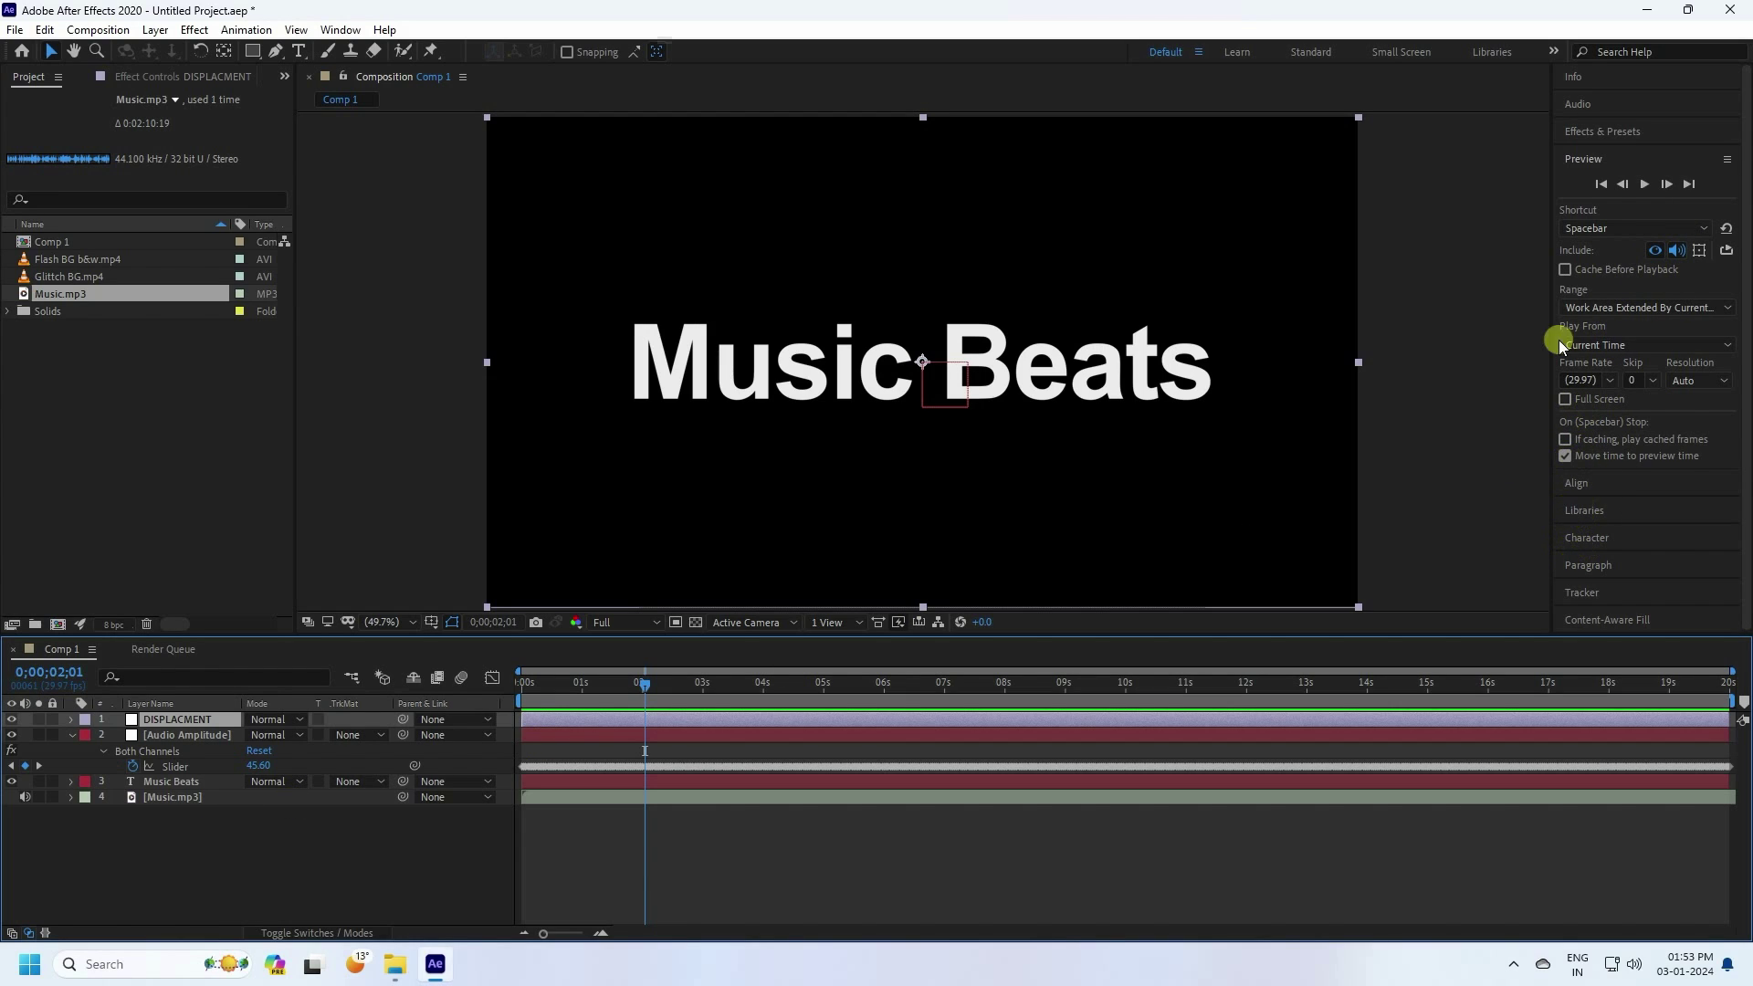
- Find the Displacement Map effect and apply it to the DISPLACMENT adjustment layer
click(1604, 135)
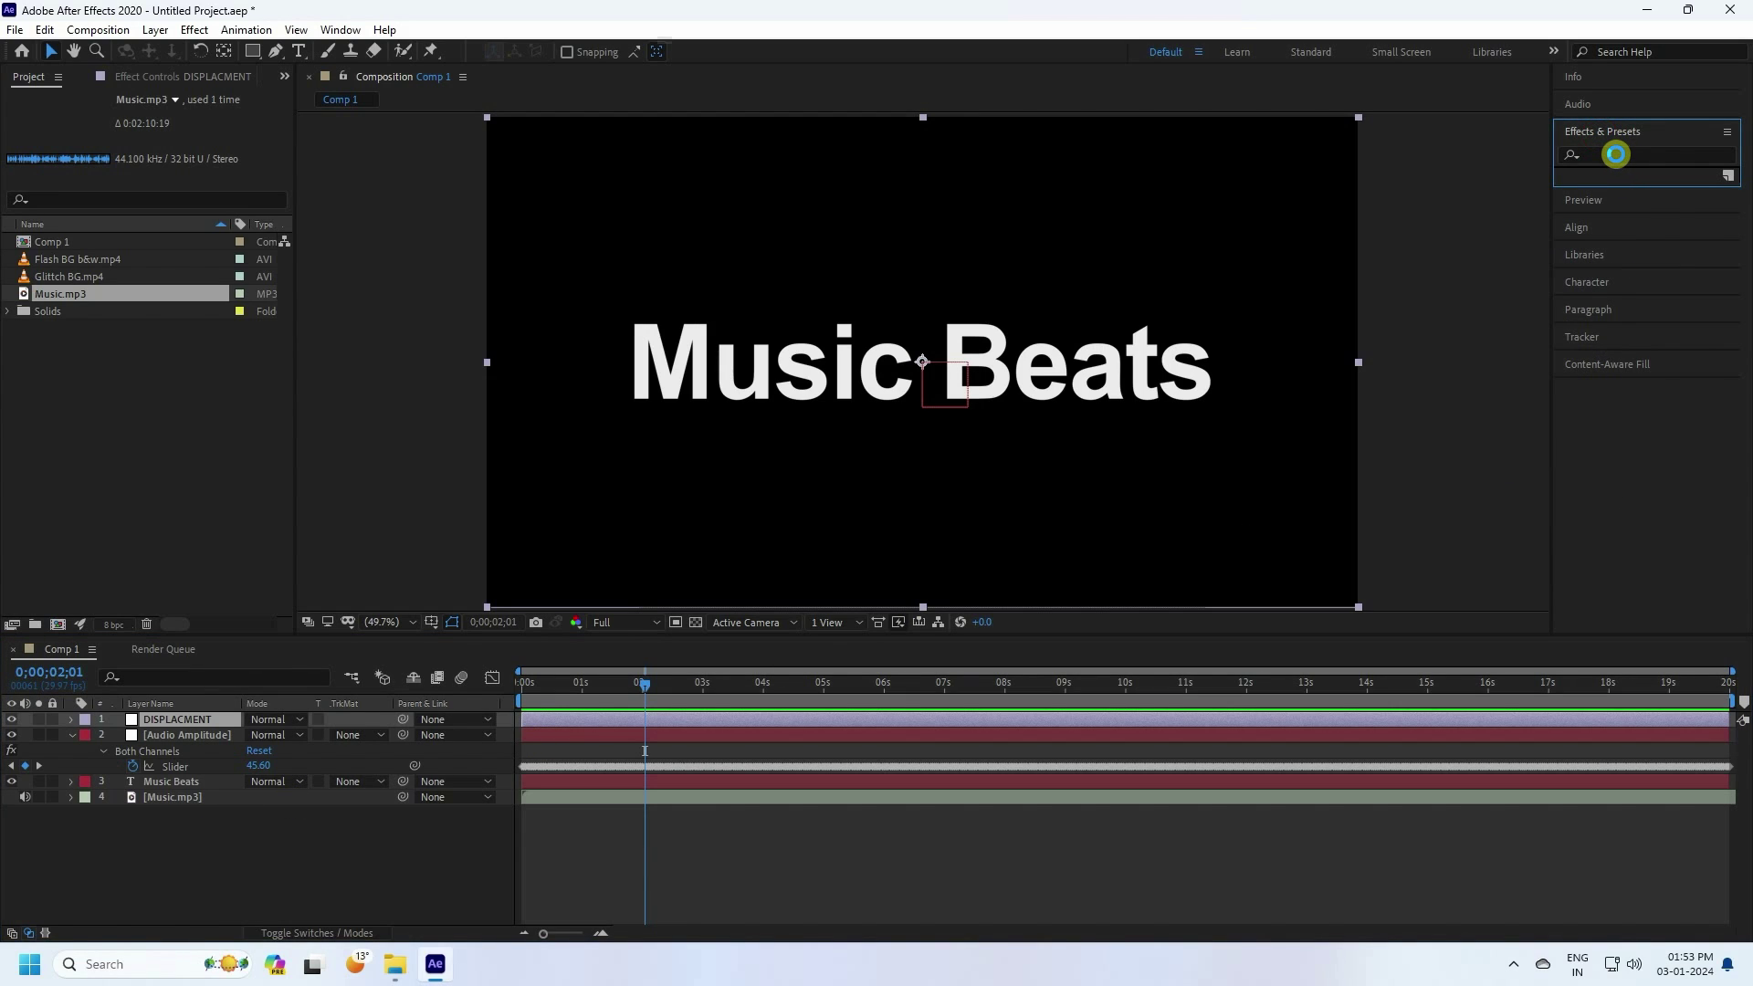
click(1616, 155)
text(dis)
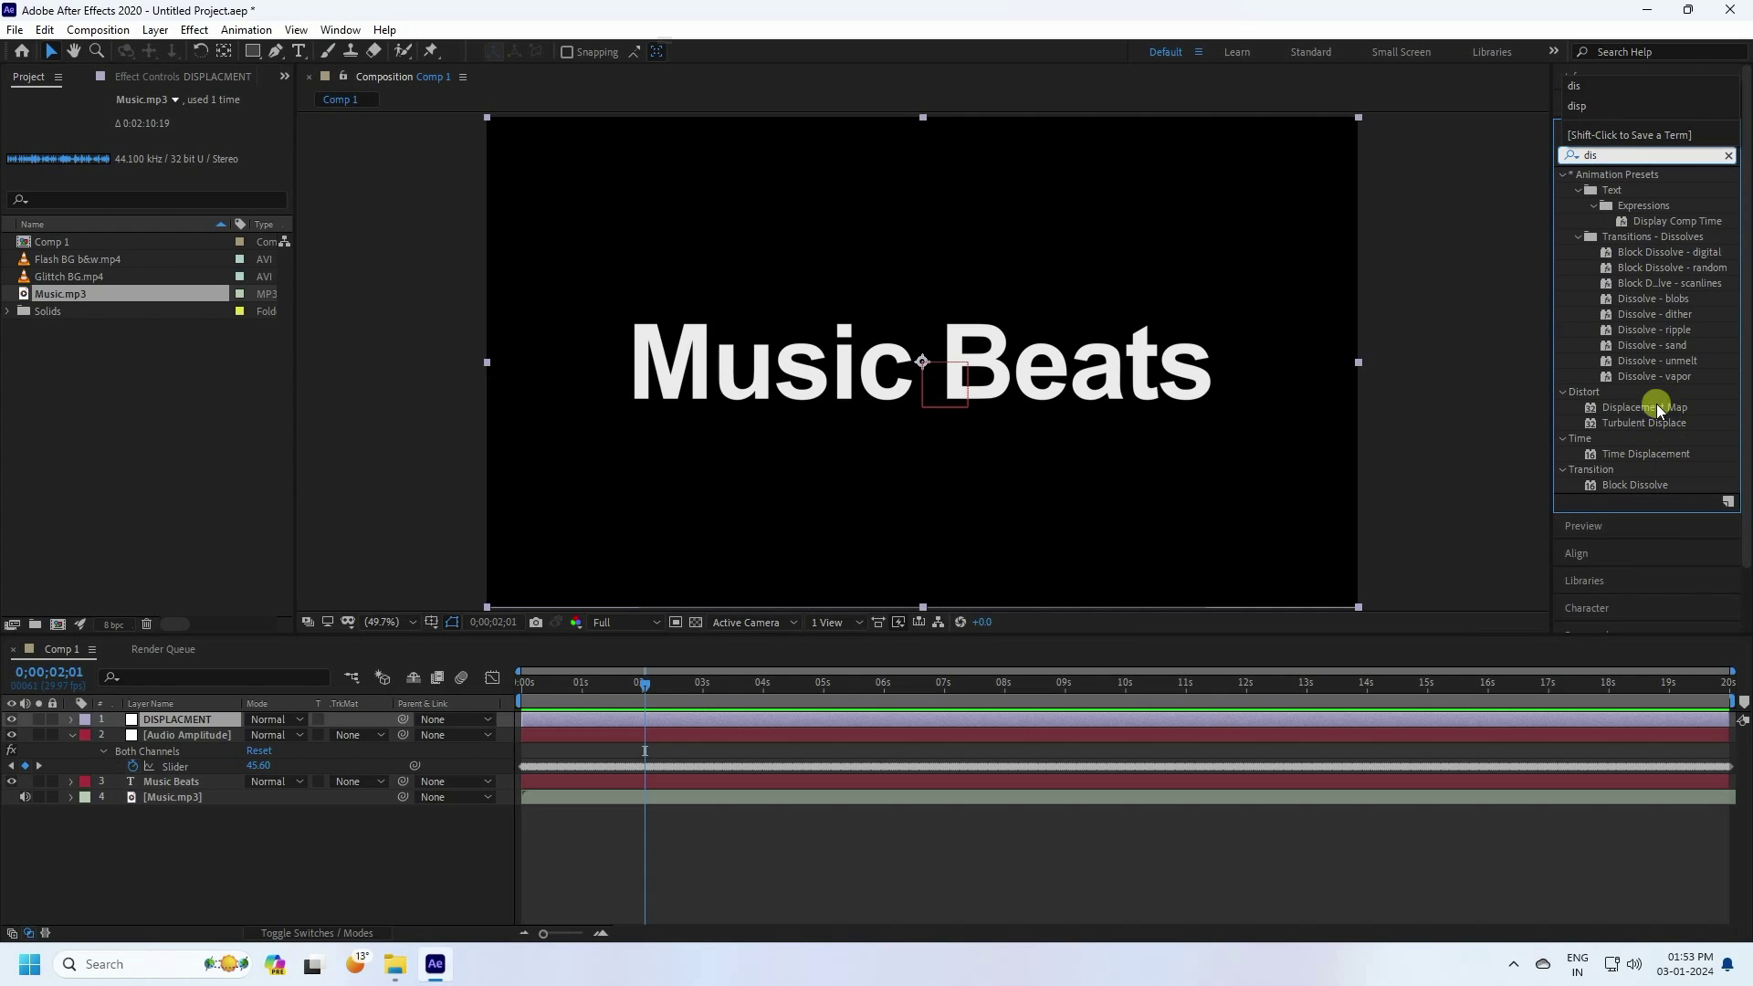
click(1656, 407)
drag(1668, 407, 181, 719)
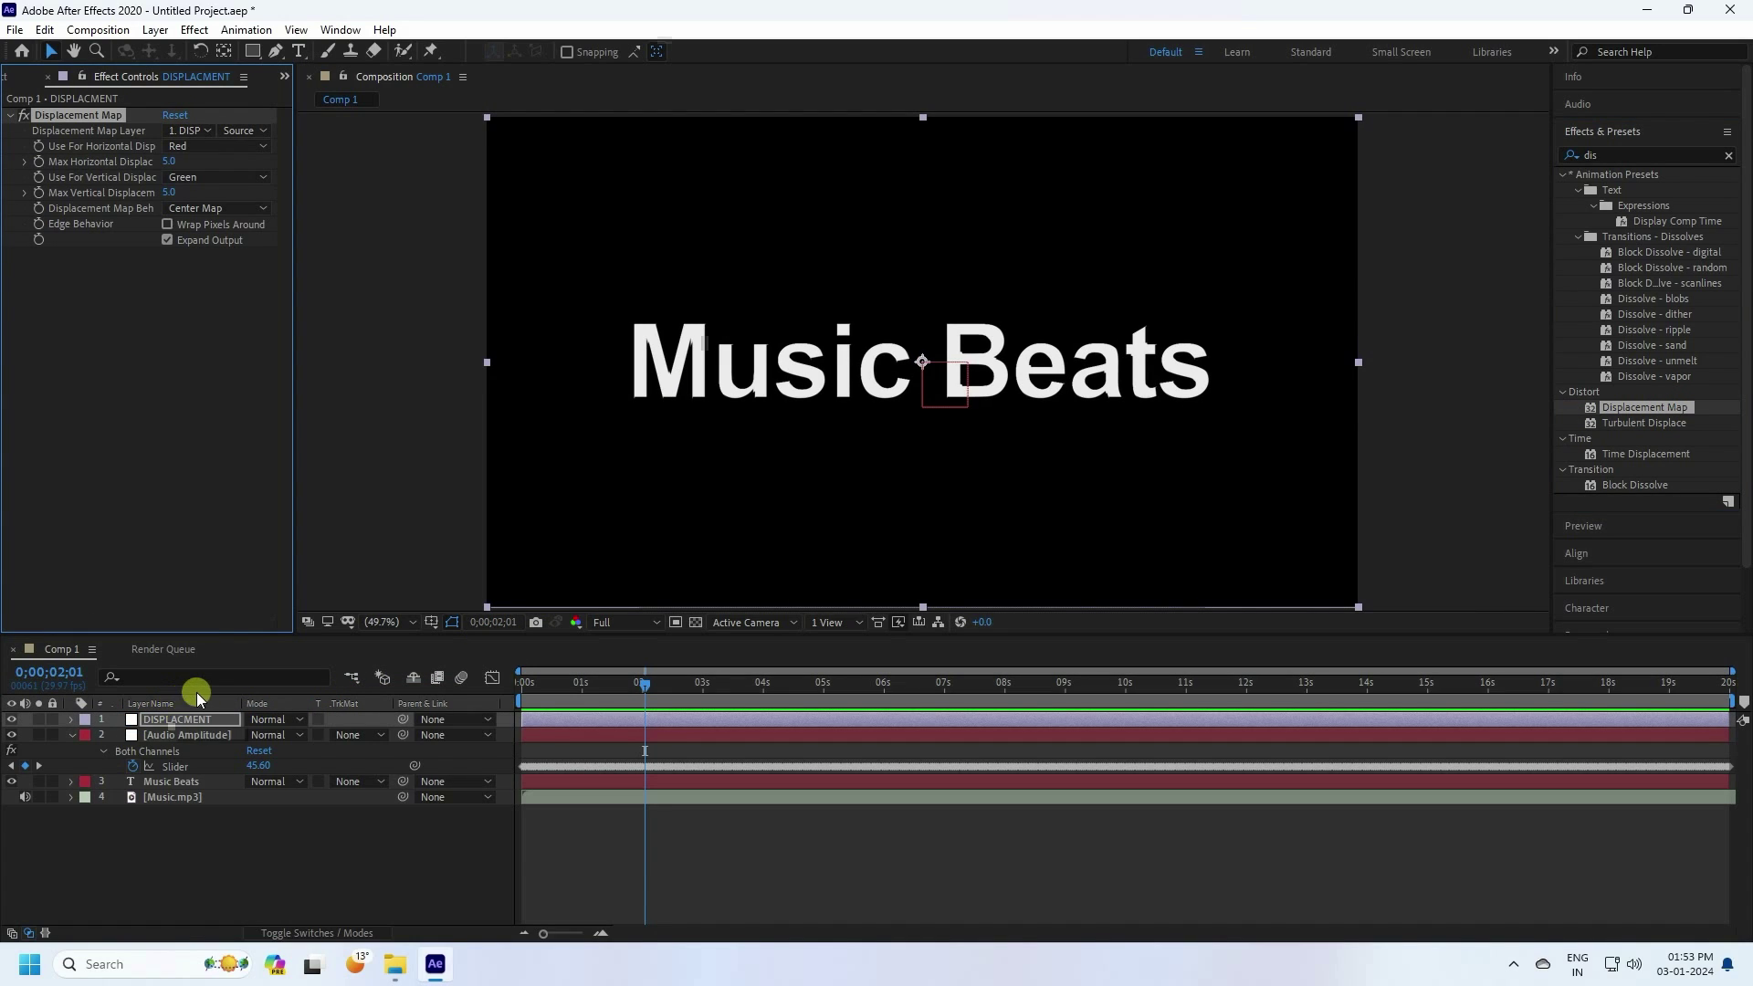
- Set the Displacement Map's maximum horizontal and maximum vertical displacement to 10
click(170, 162)
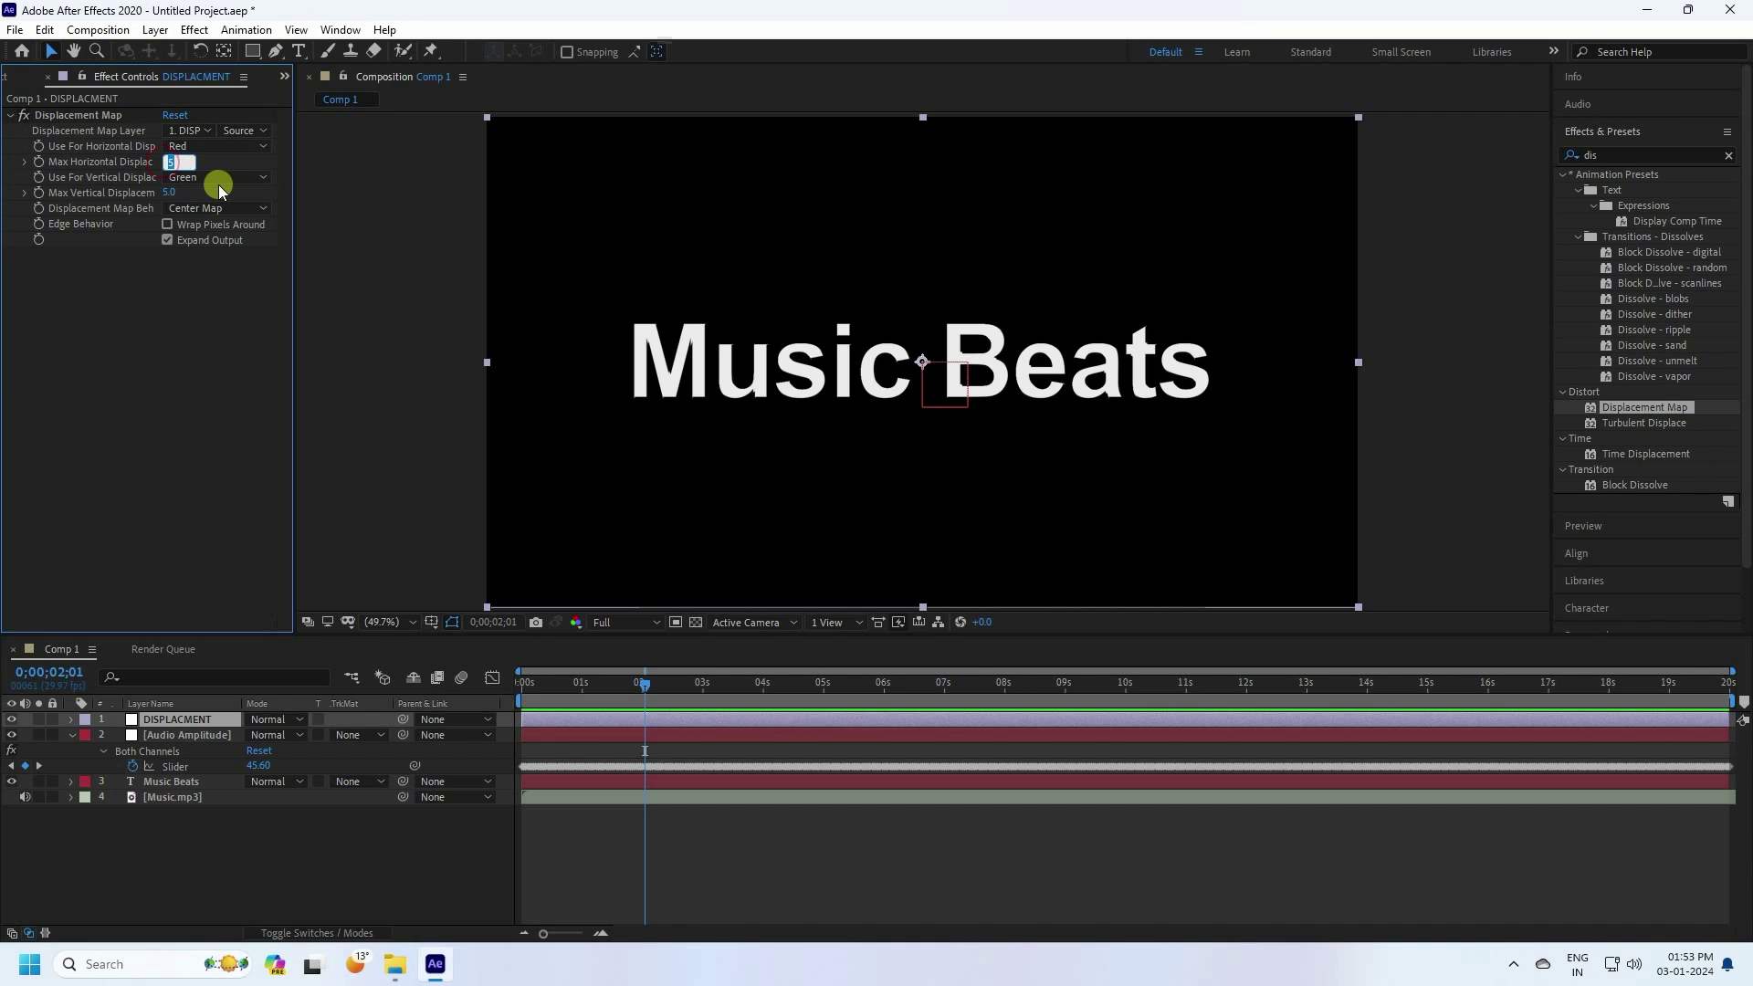
key(Return)
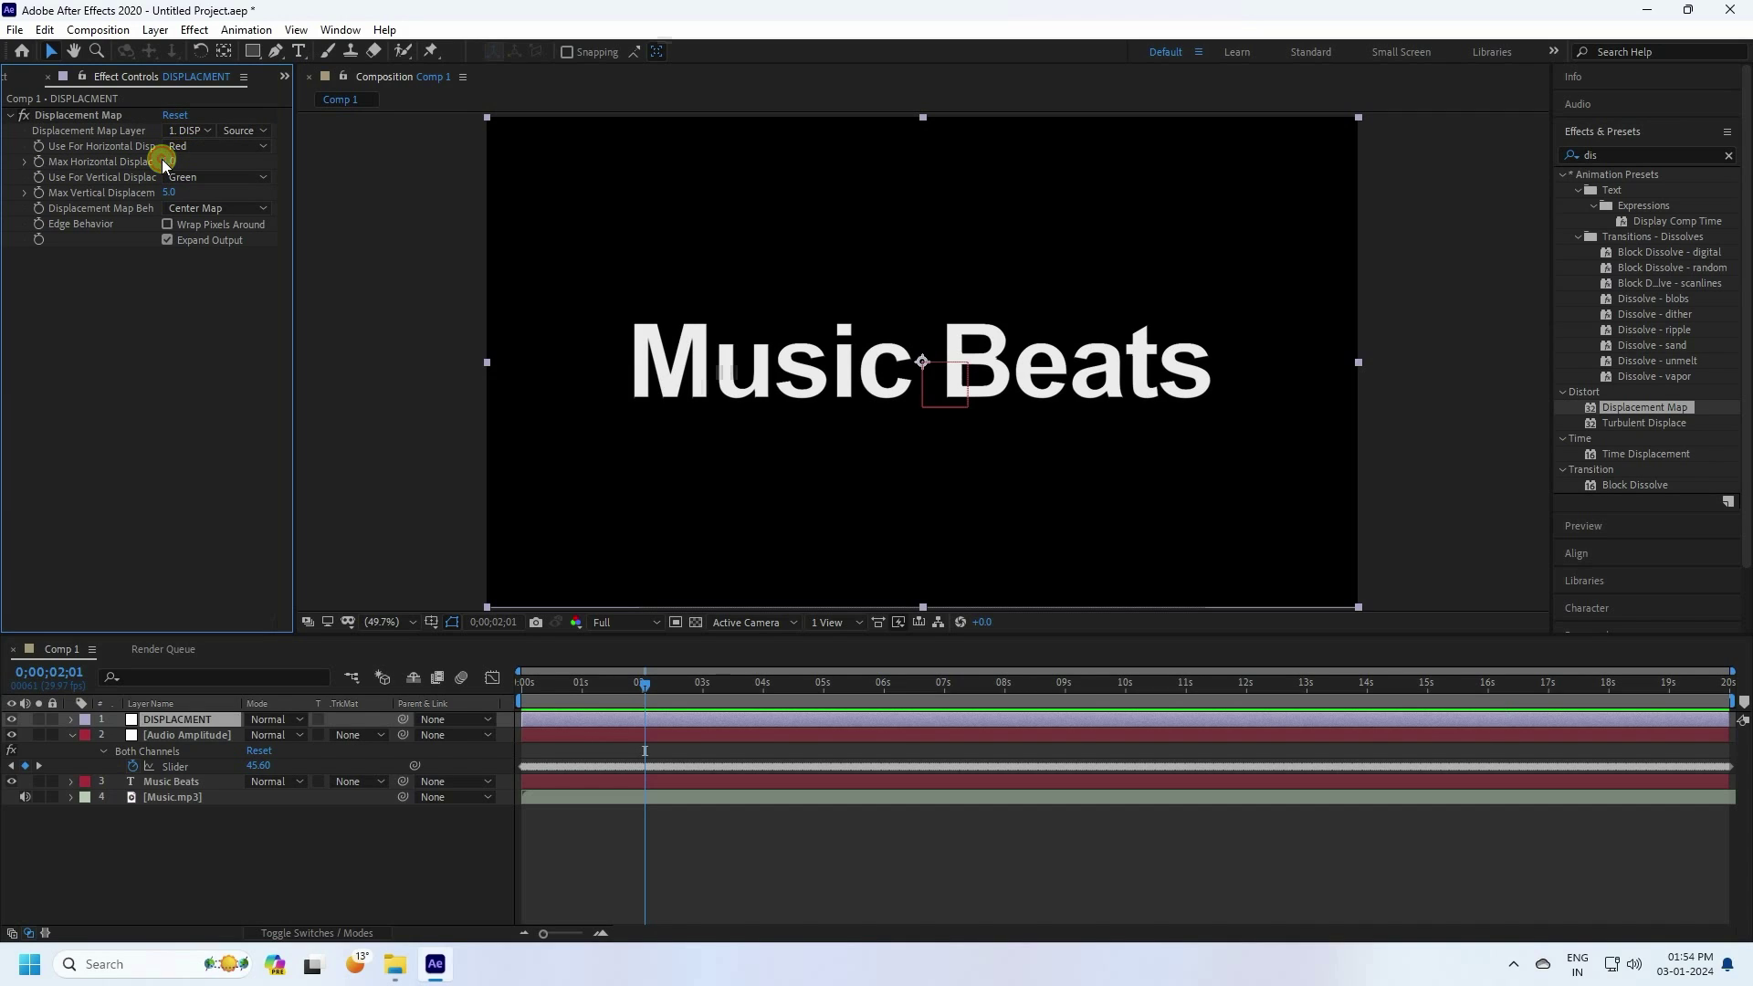
click(162, 162)
key(Return)
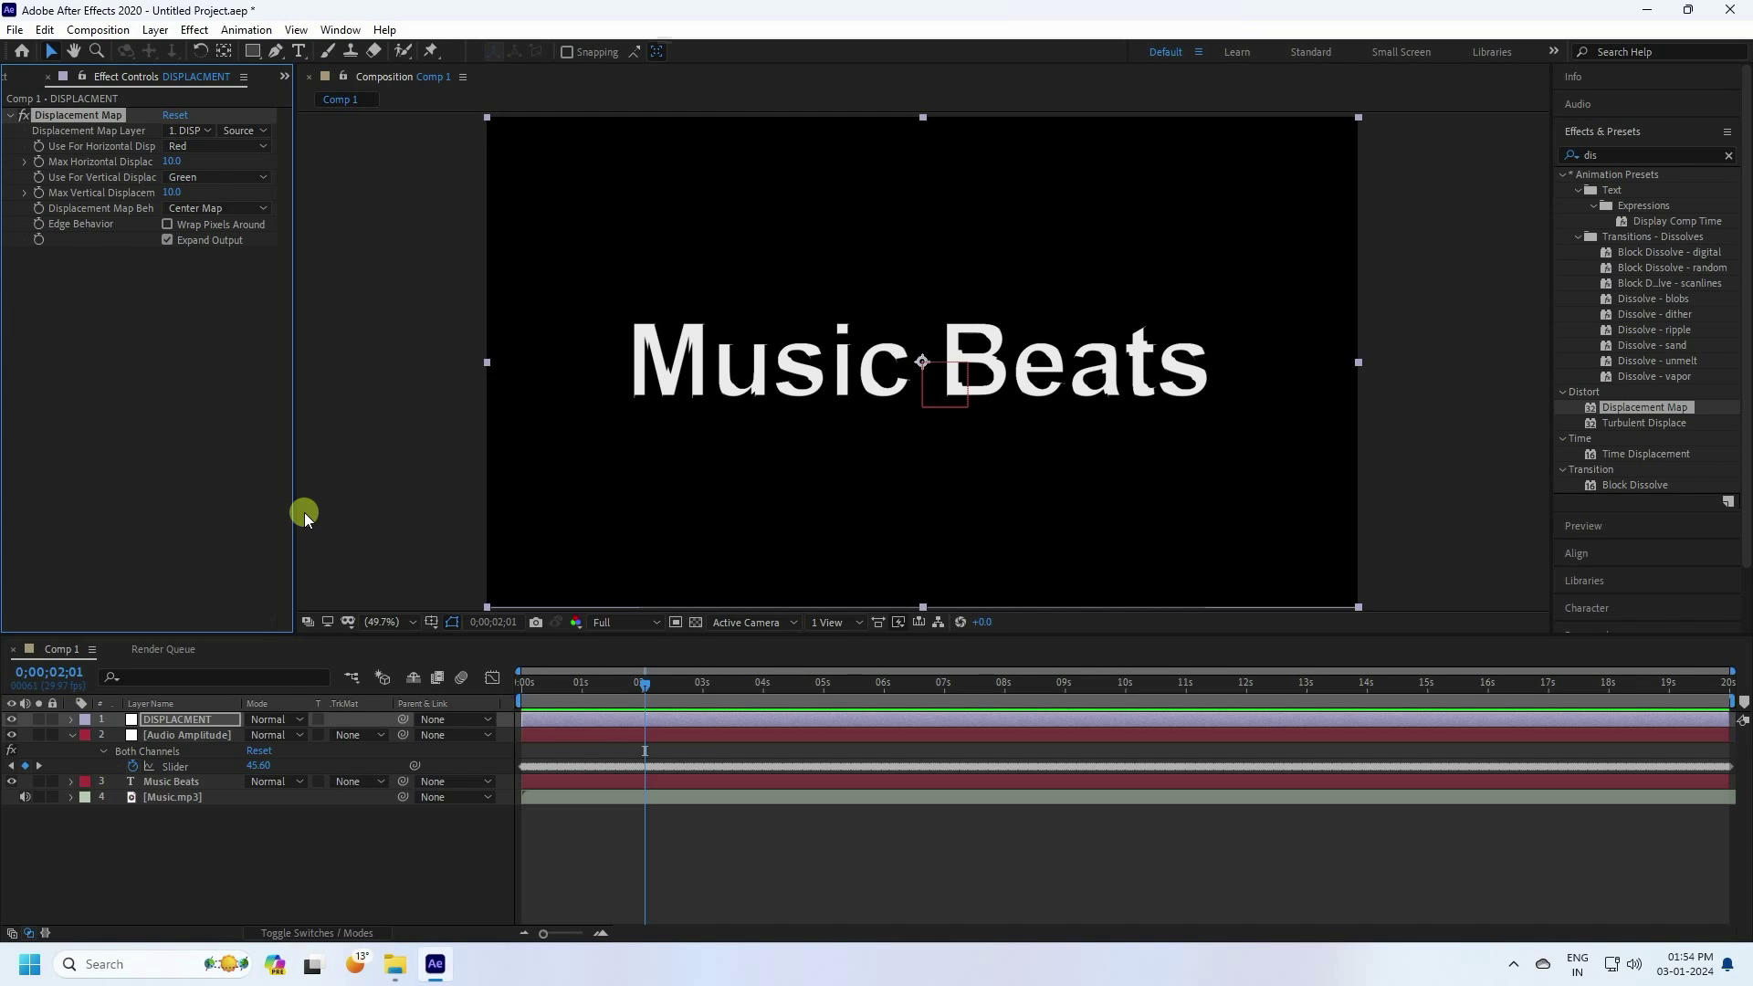
- Open the Glittch BG.mp4 footage, play it briefly, and return to the Comp 1 view
click(11, 77)
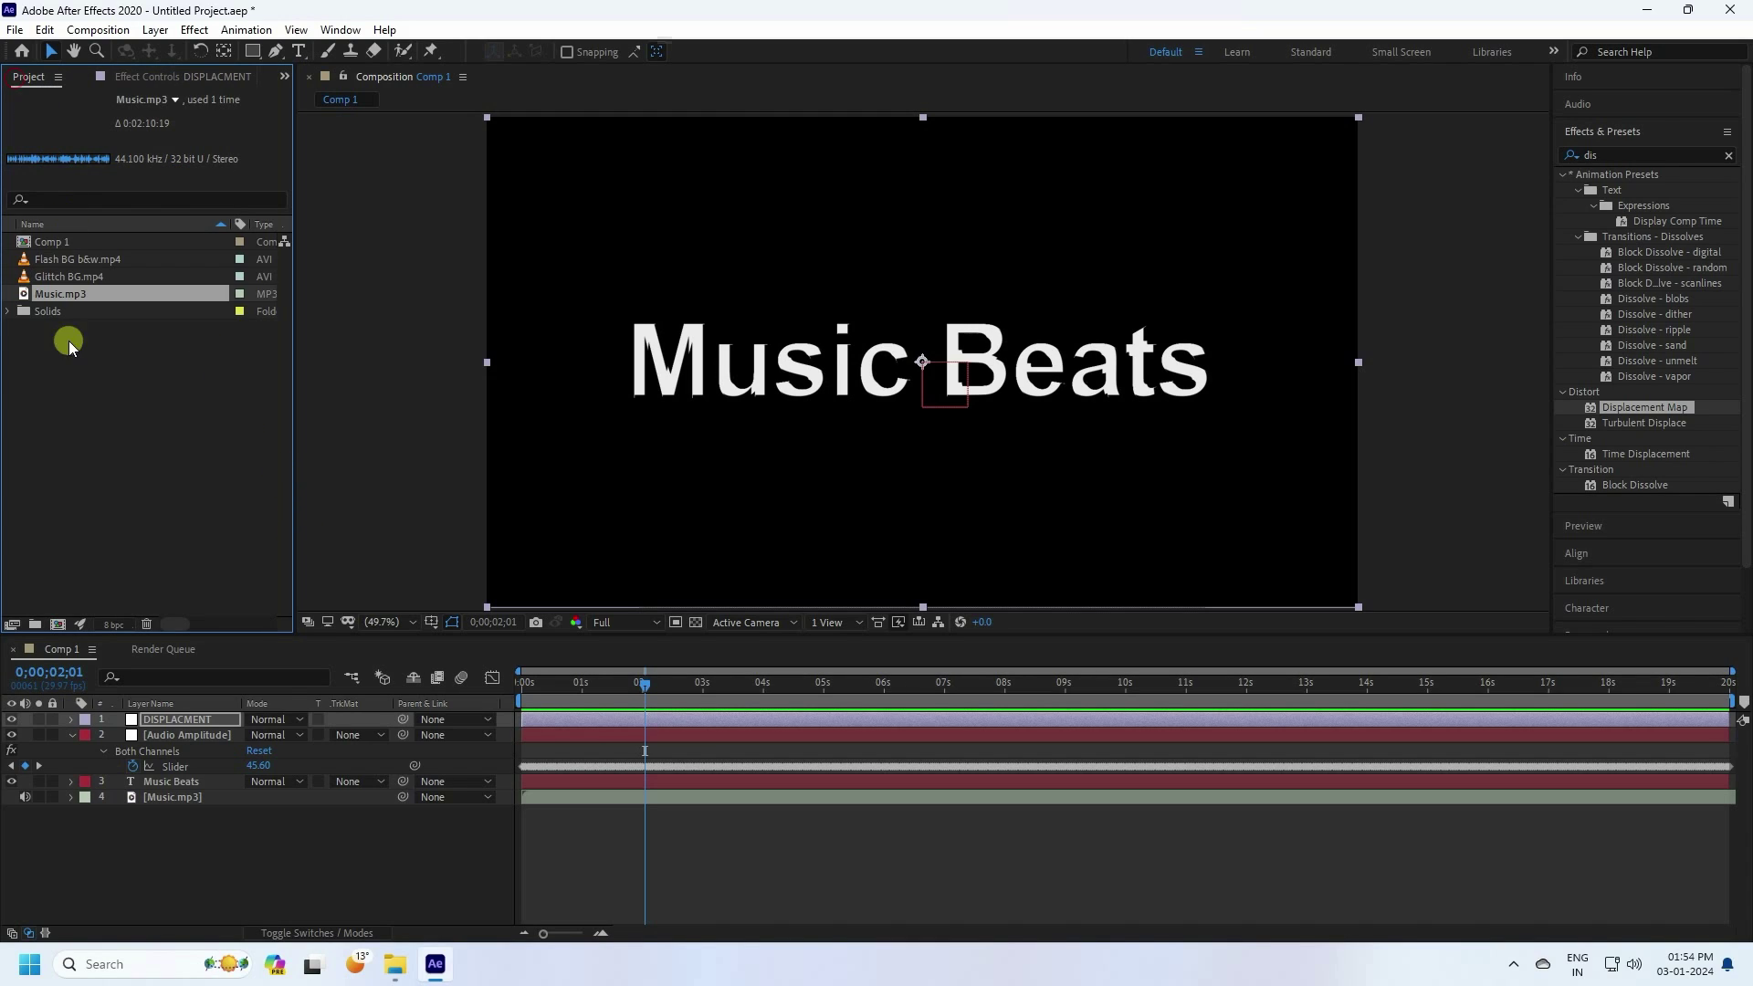
click(45, 279)
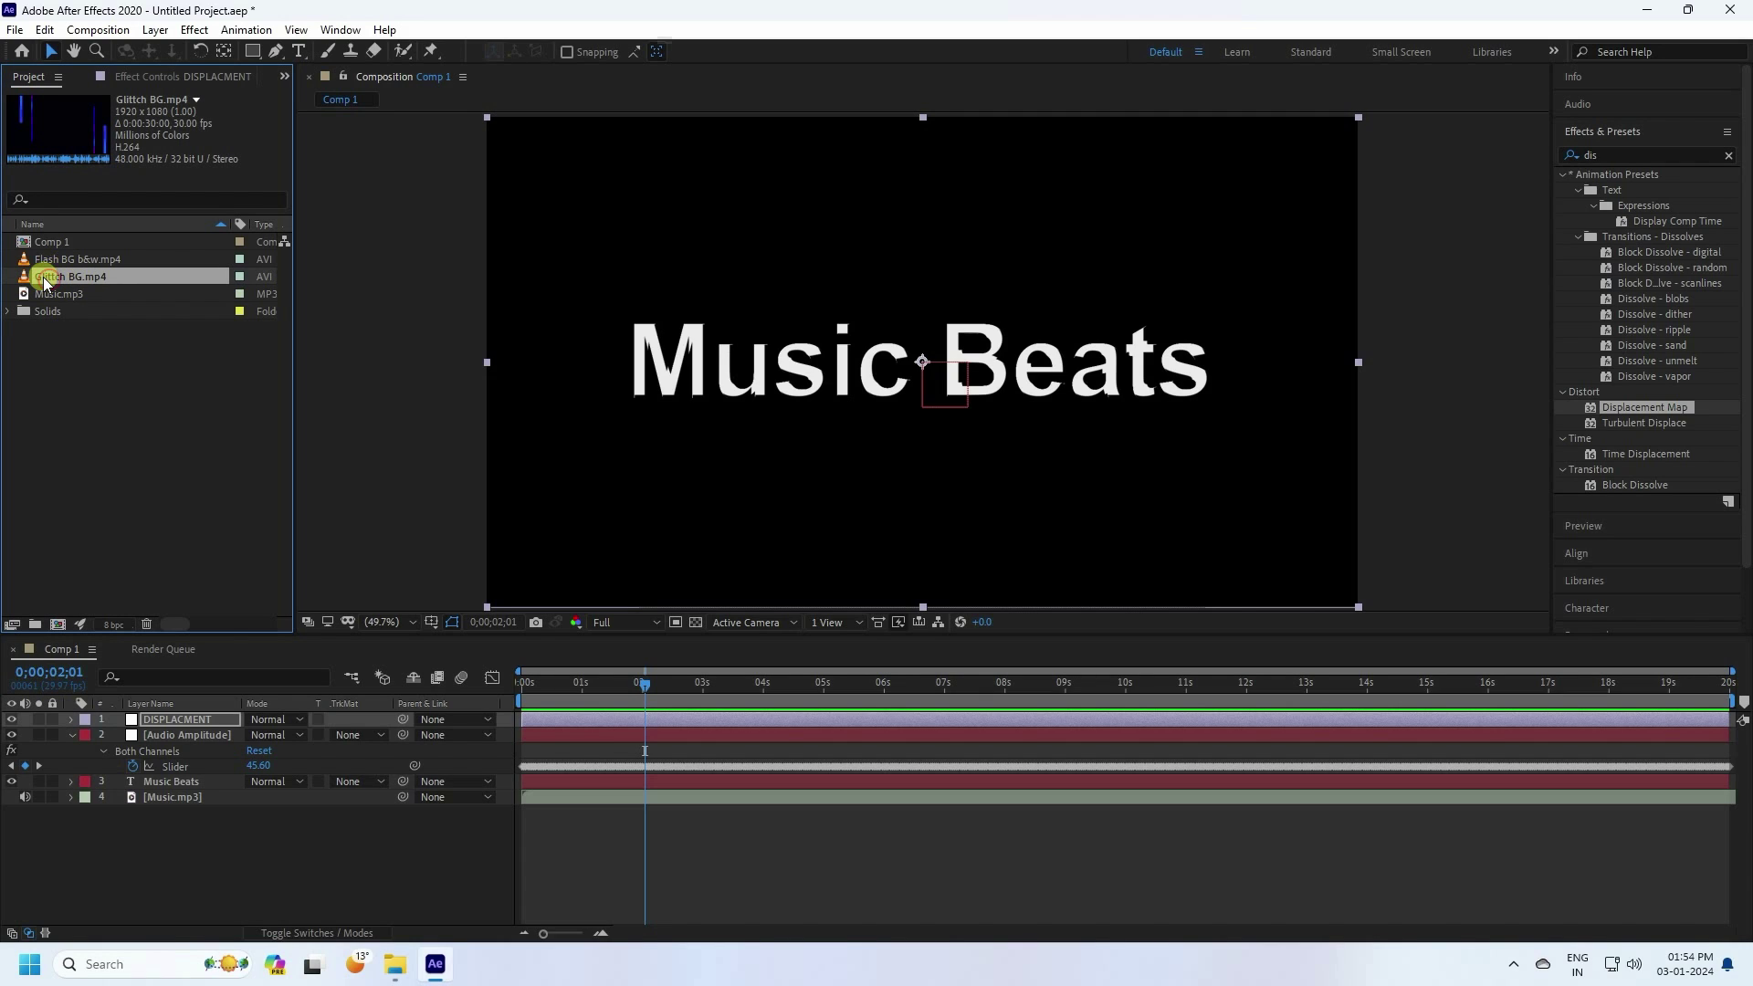
double_click(60, 278)
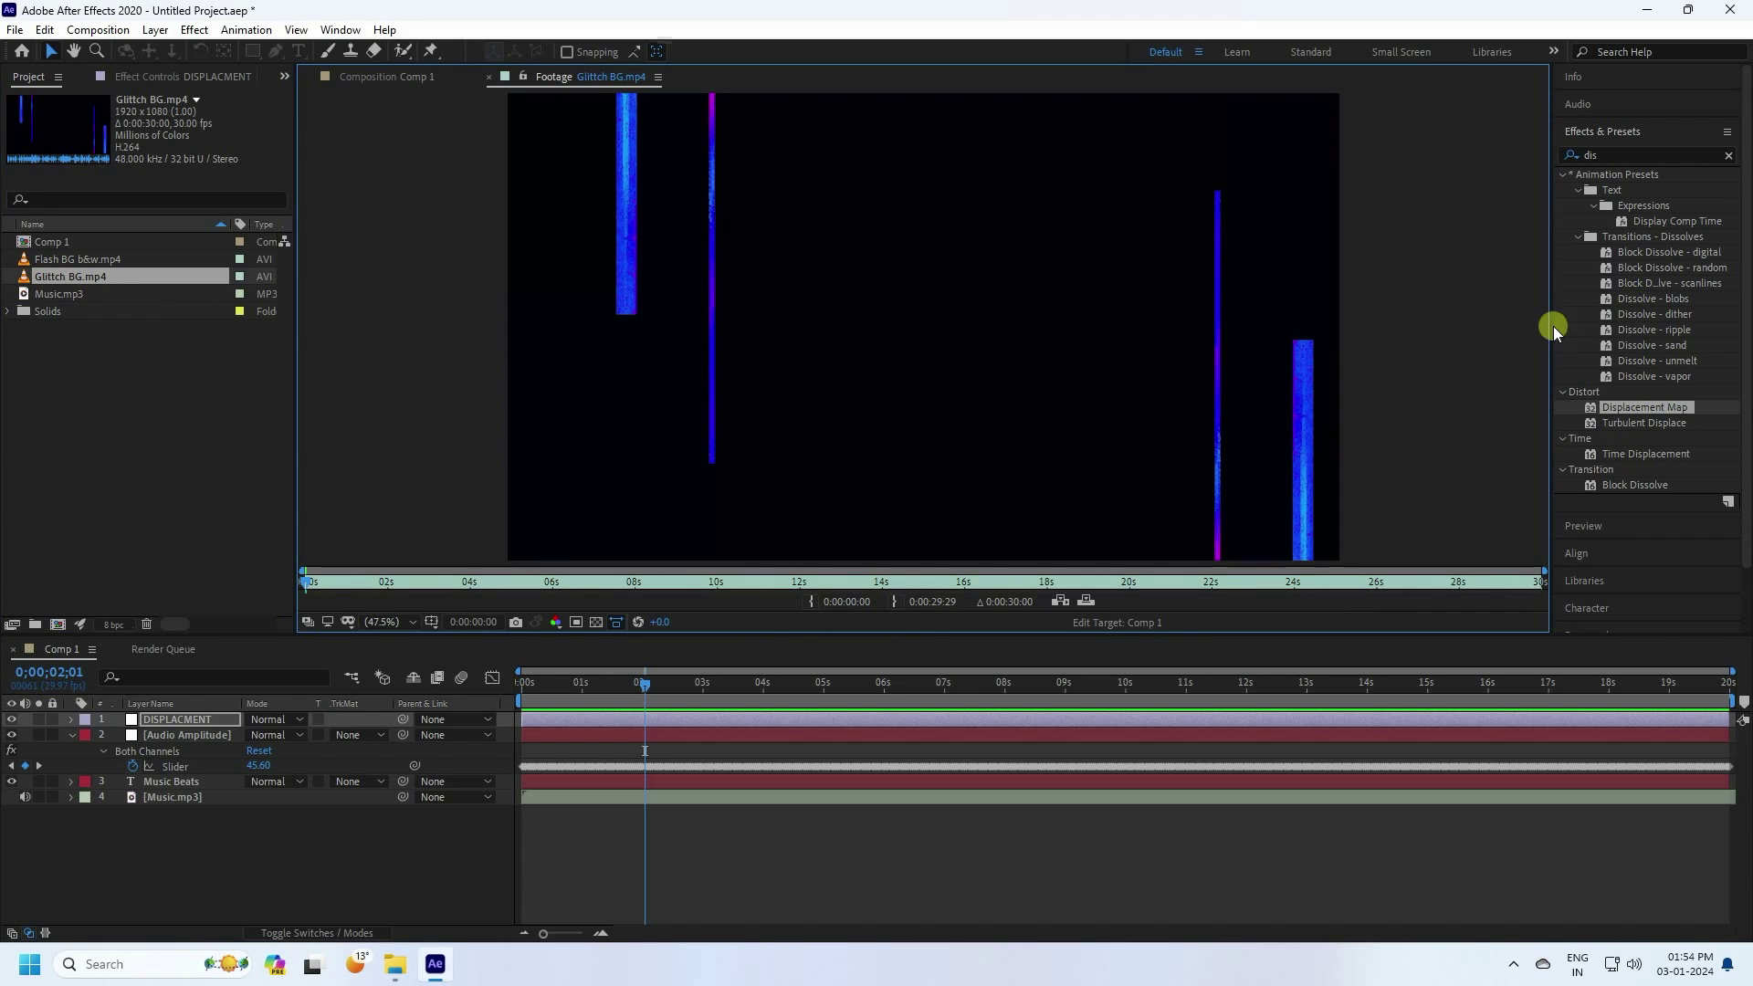
click(1581, 526)
click(1645, 185)
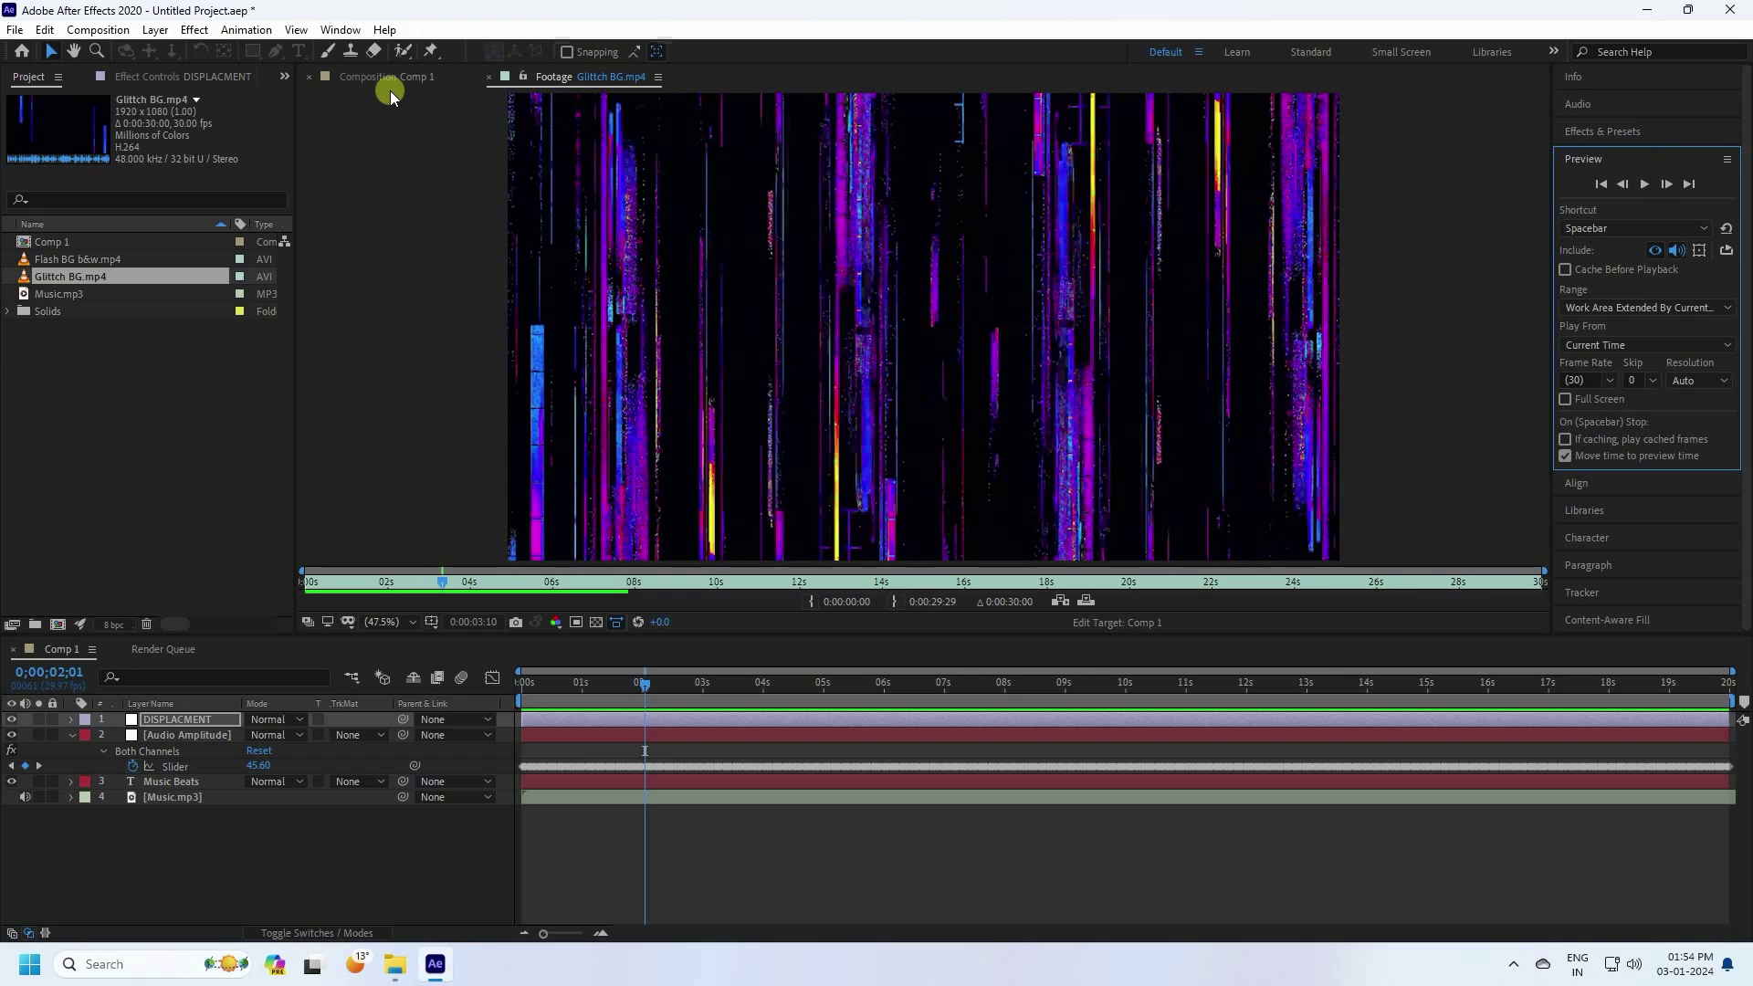
click(387, 78)
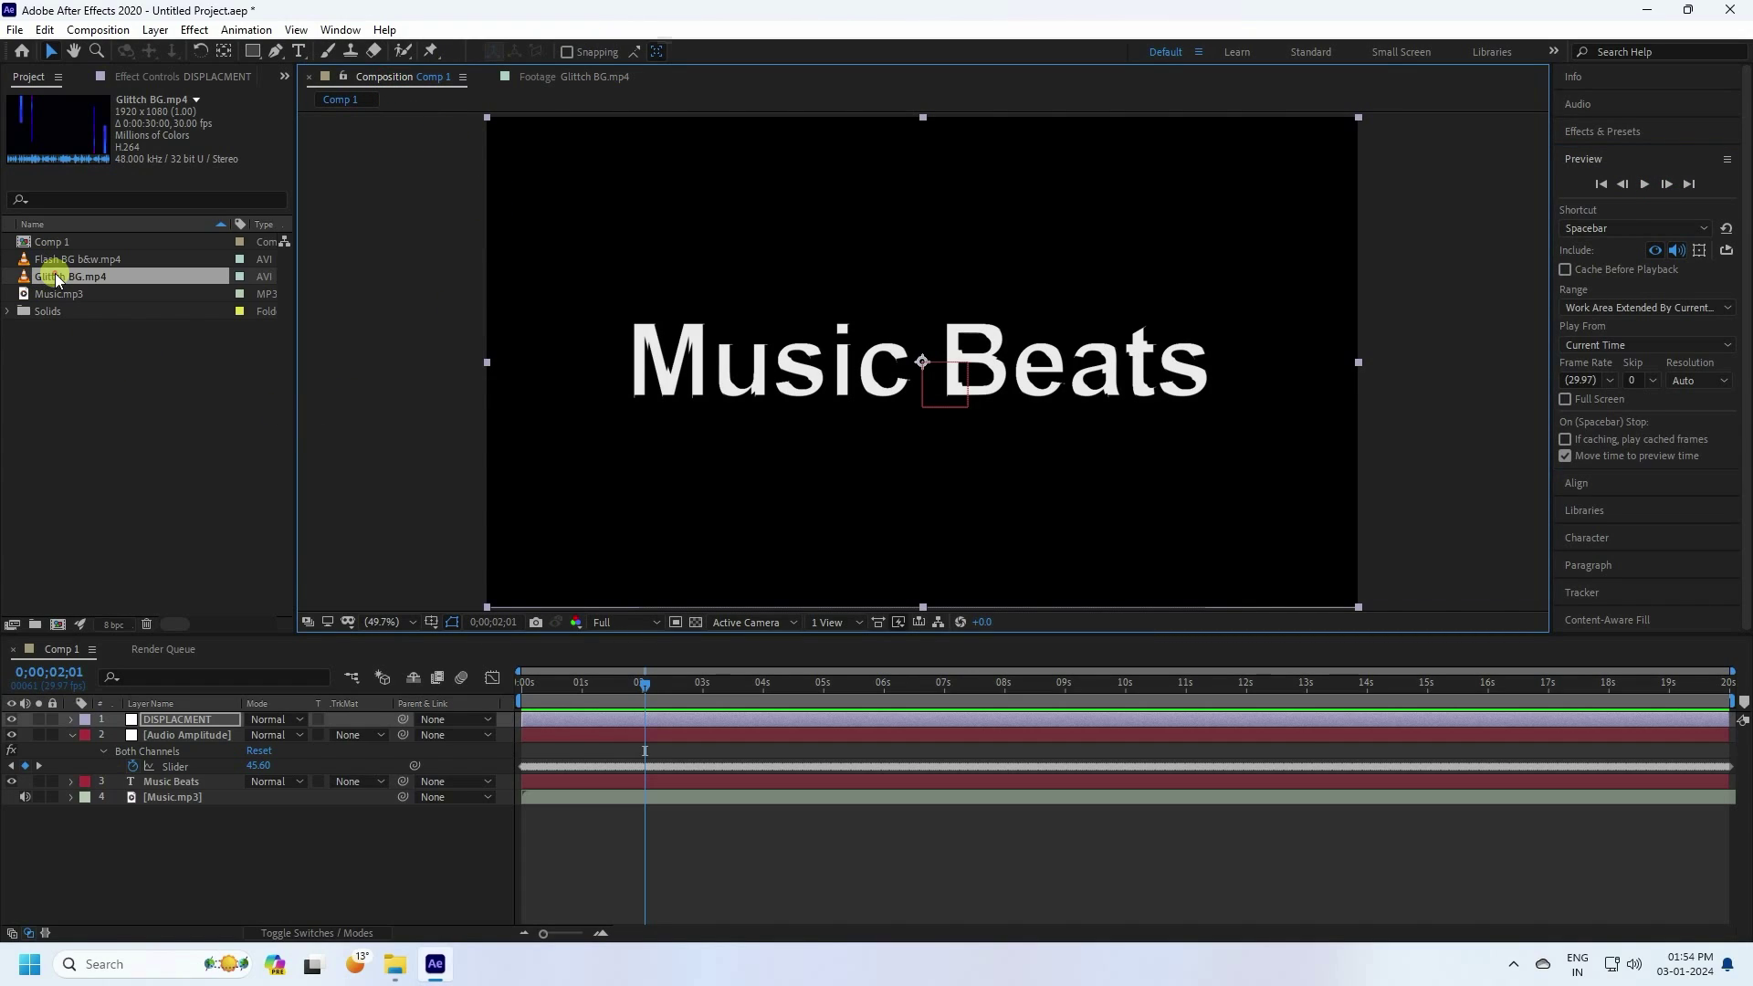
- Add Glittch BG.mp4 as a hidden layer above the Music Beats text and make it the Displacement Map's source layer
drag(57, 279, 155, 757)
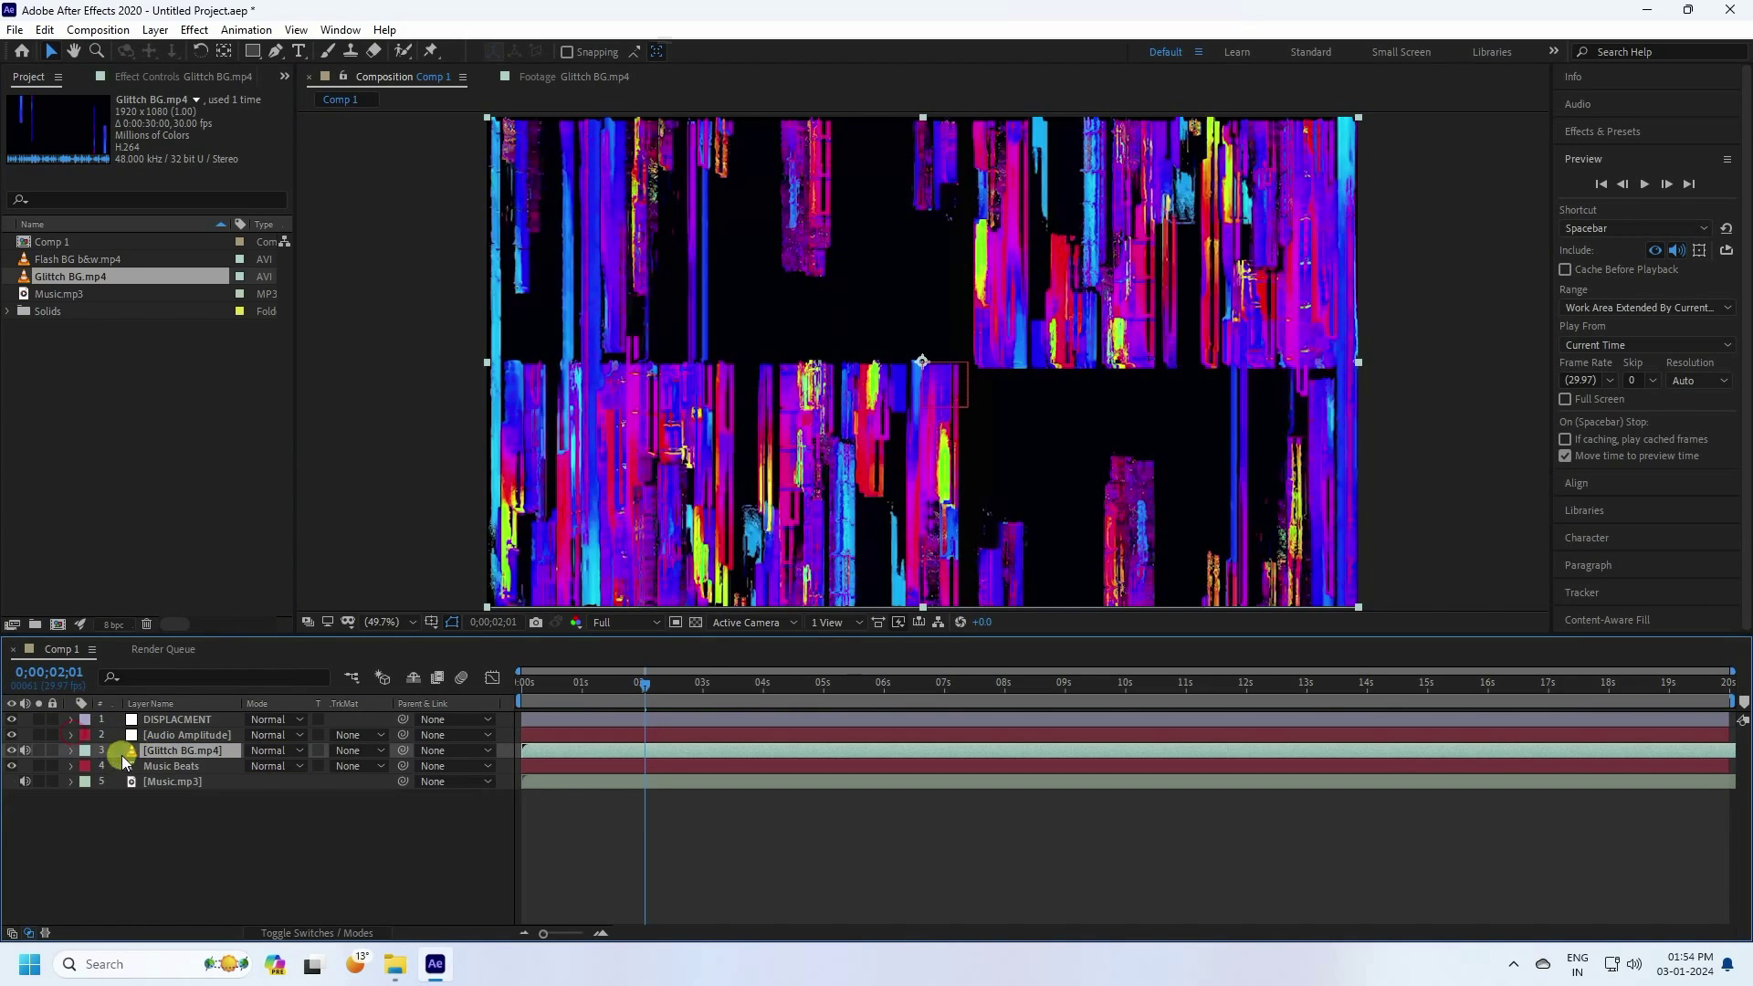
click(12, 753)
click(146, 721)
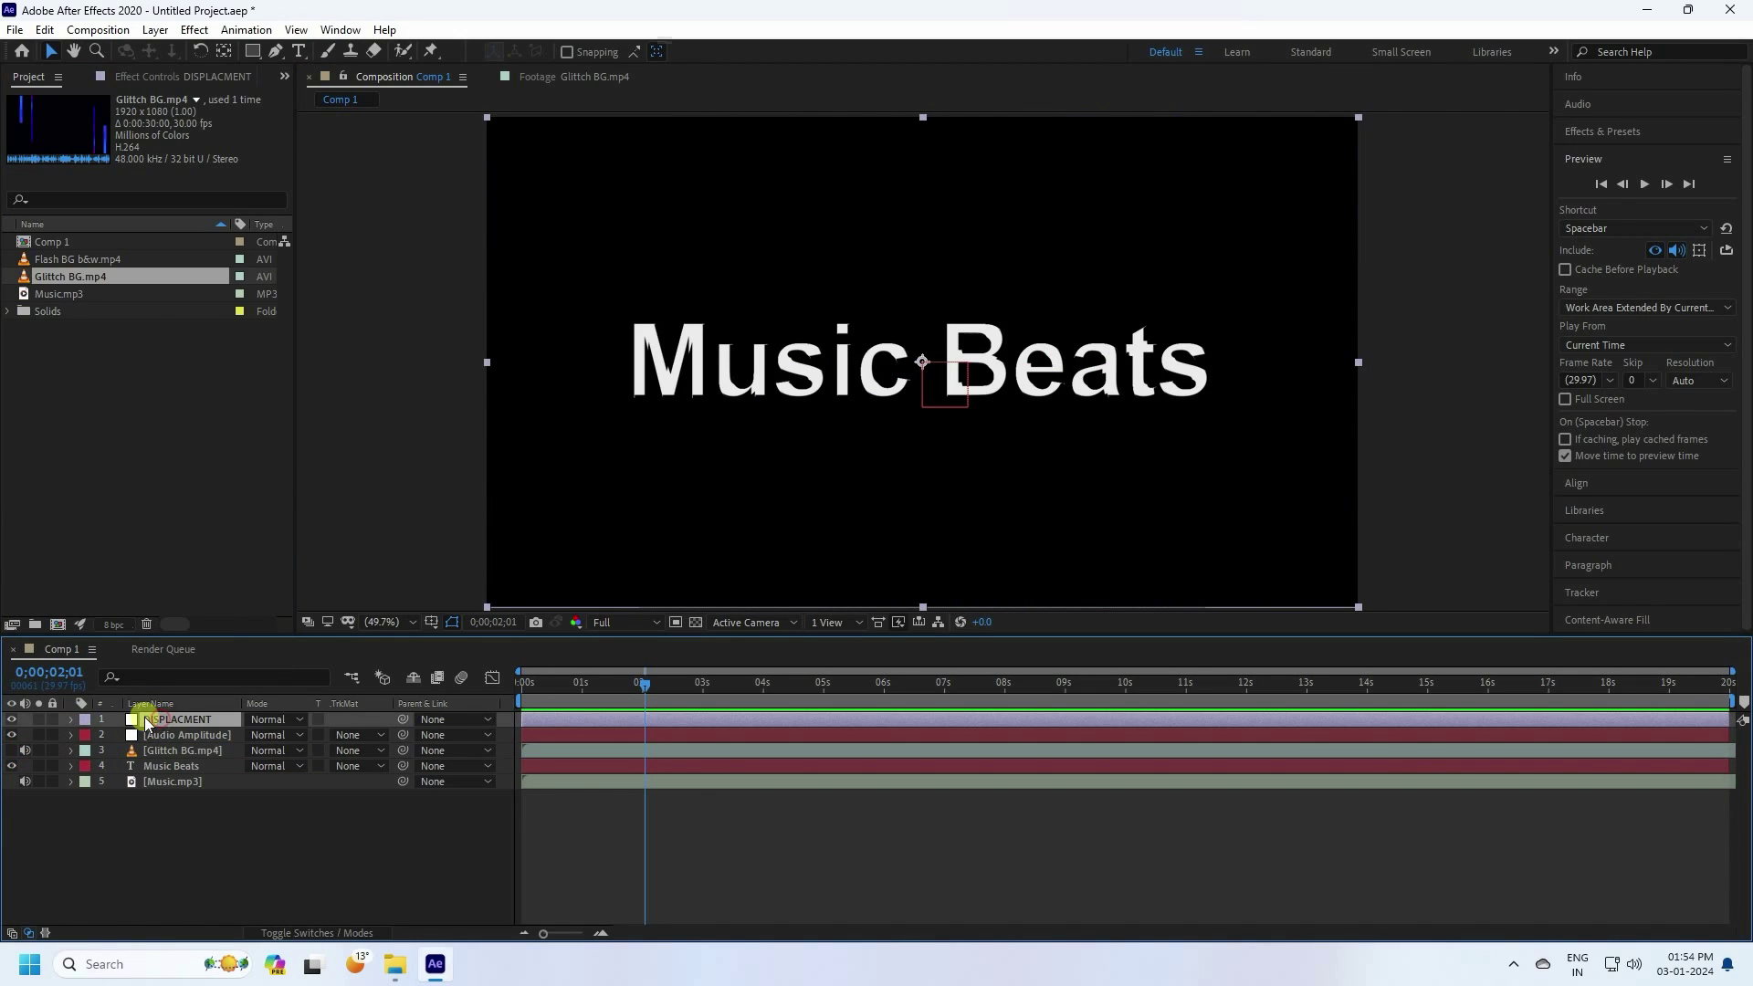
click(183, 76)
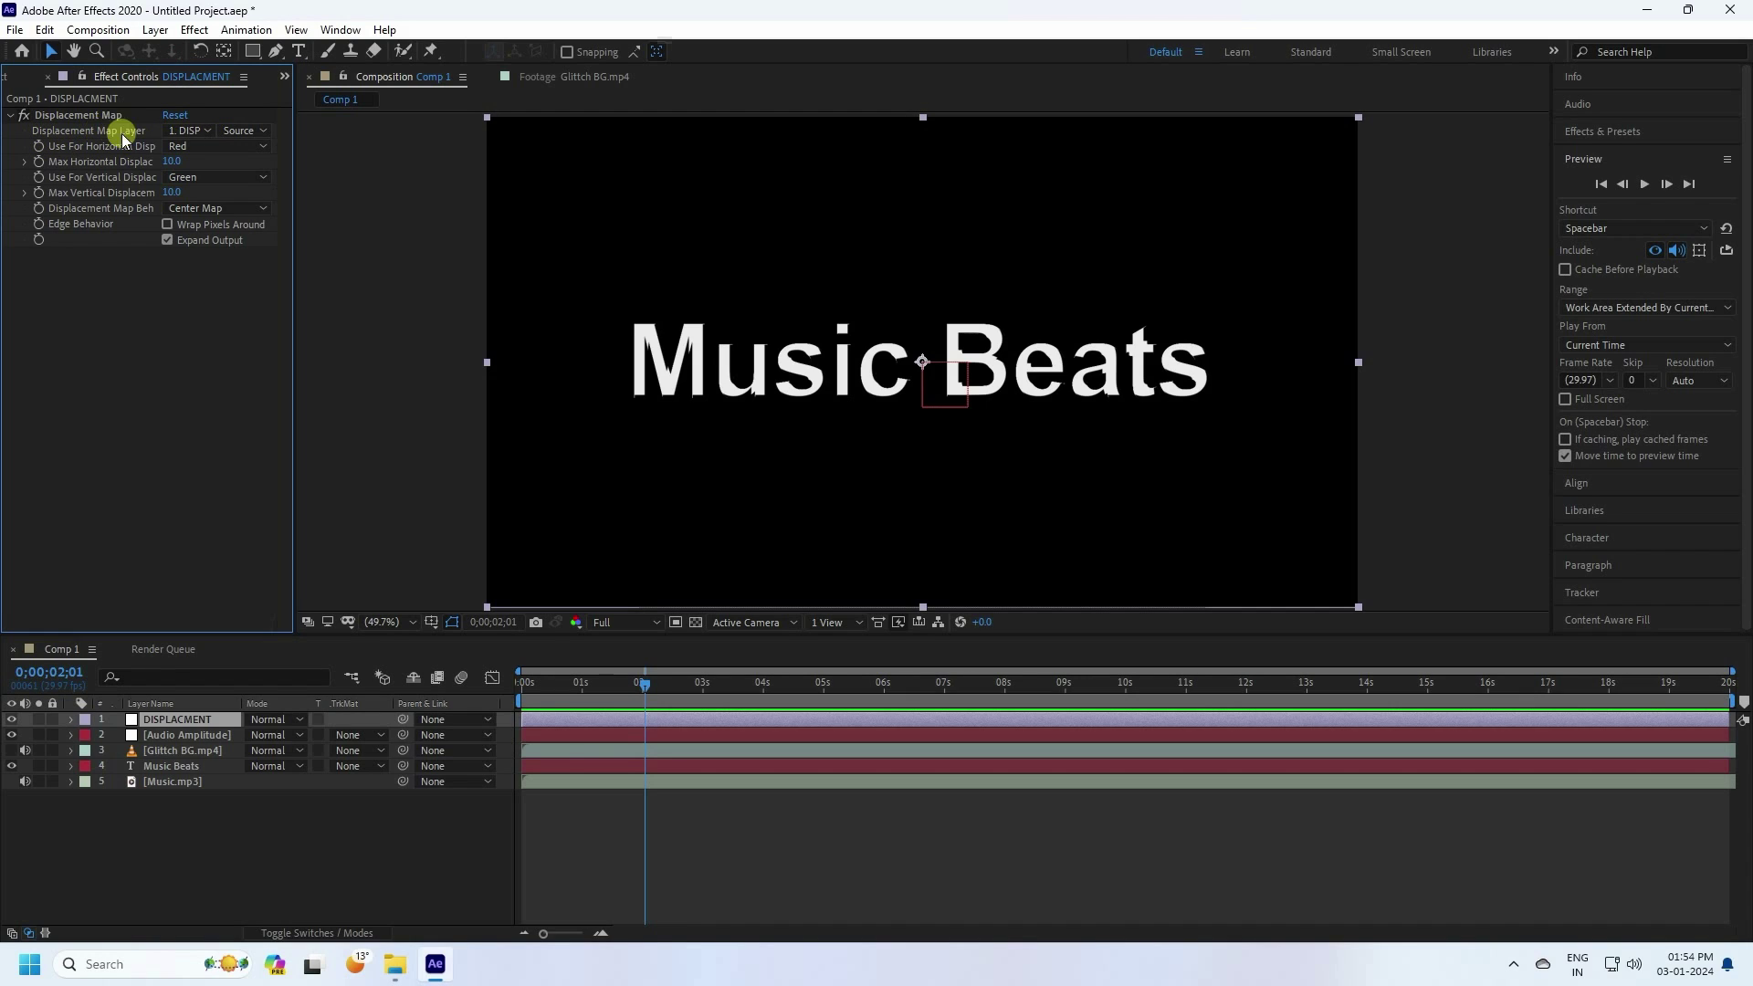
click(189, 131)
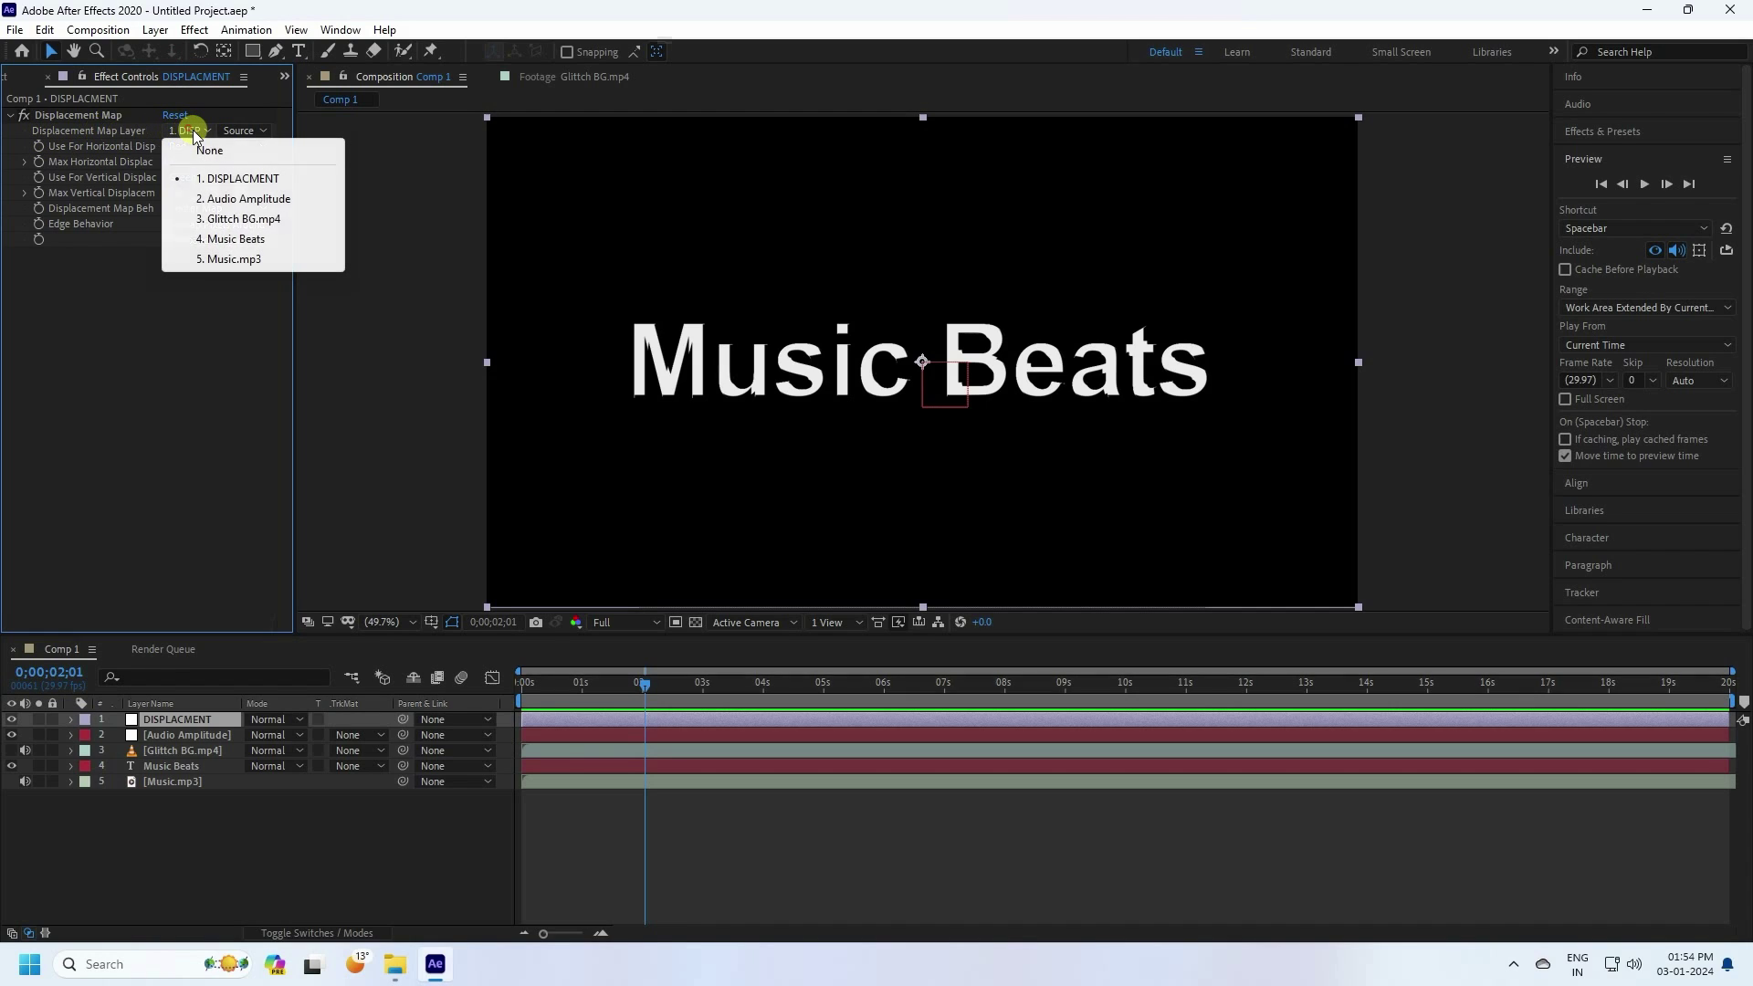
click(229, 220)
- Play the composition from the start and scrub back to about two seconds to examine the text distortion
click(647, 691)
key(Home)
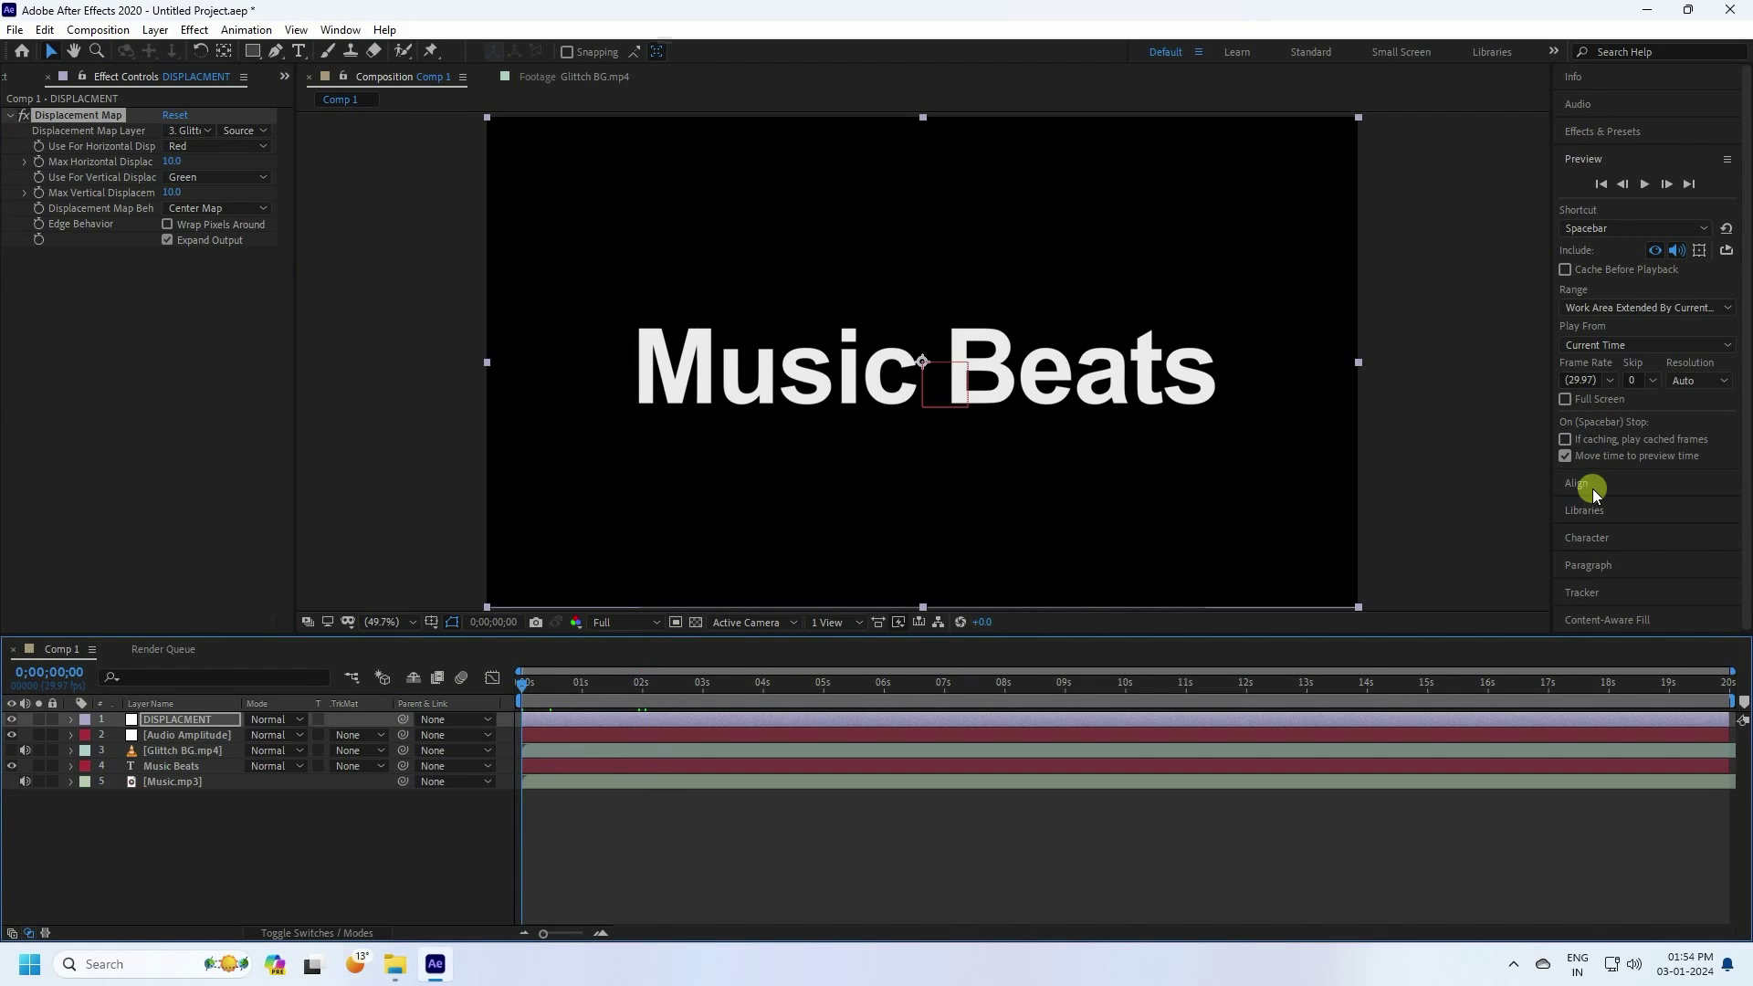
click(1636, 185)
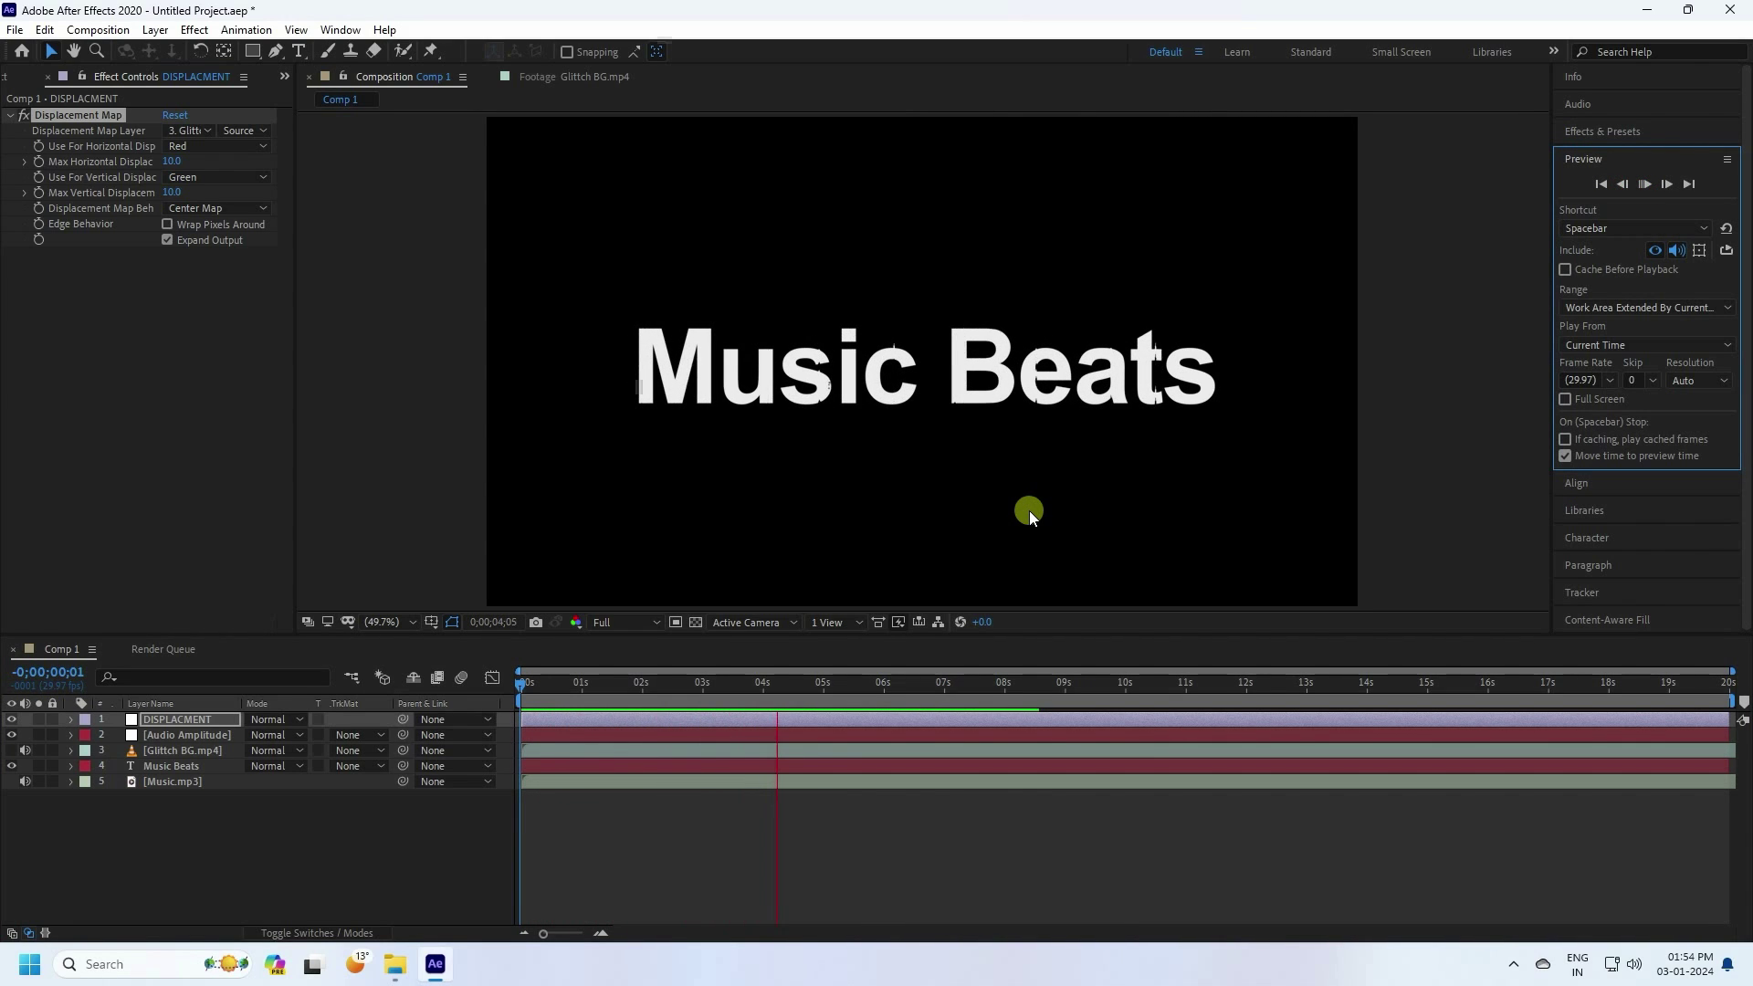
click(1648, 183)
drag(918, 692, 633, 751)
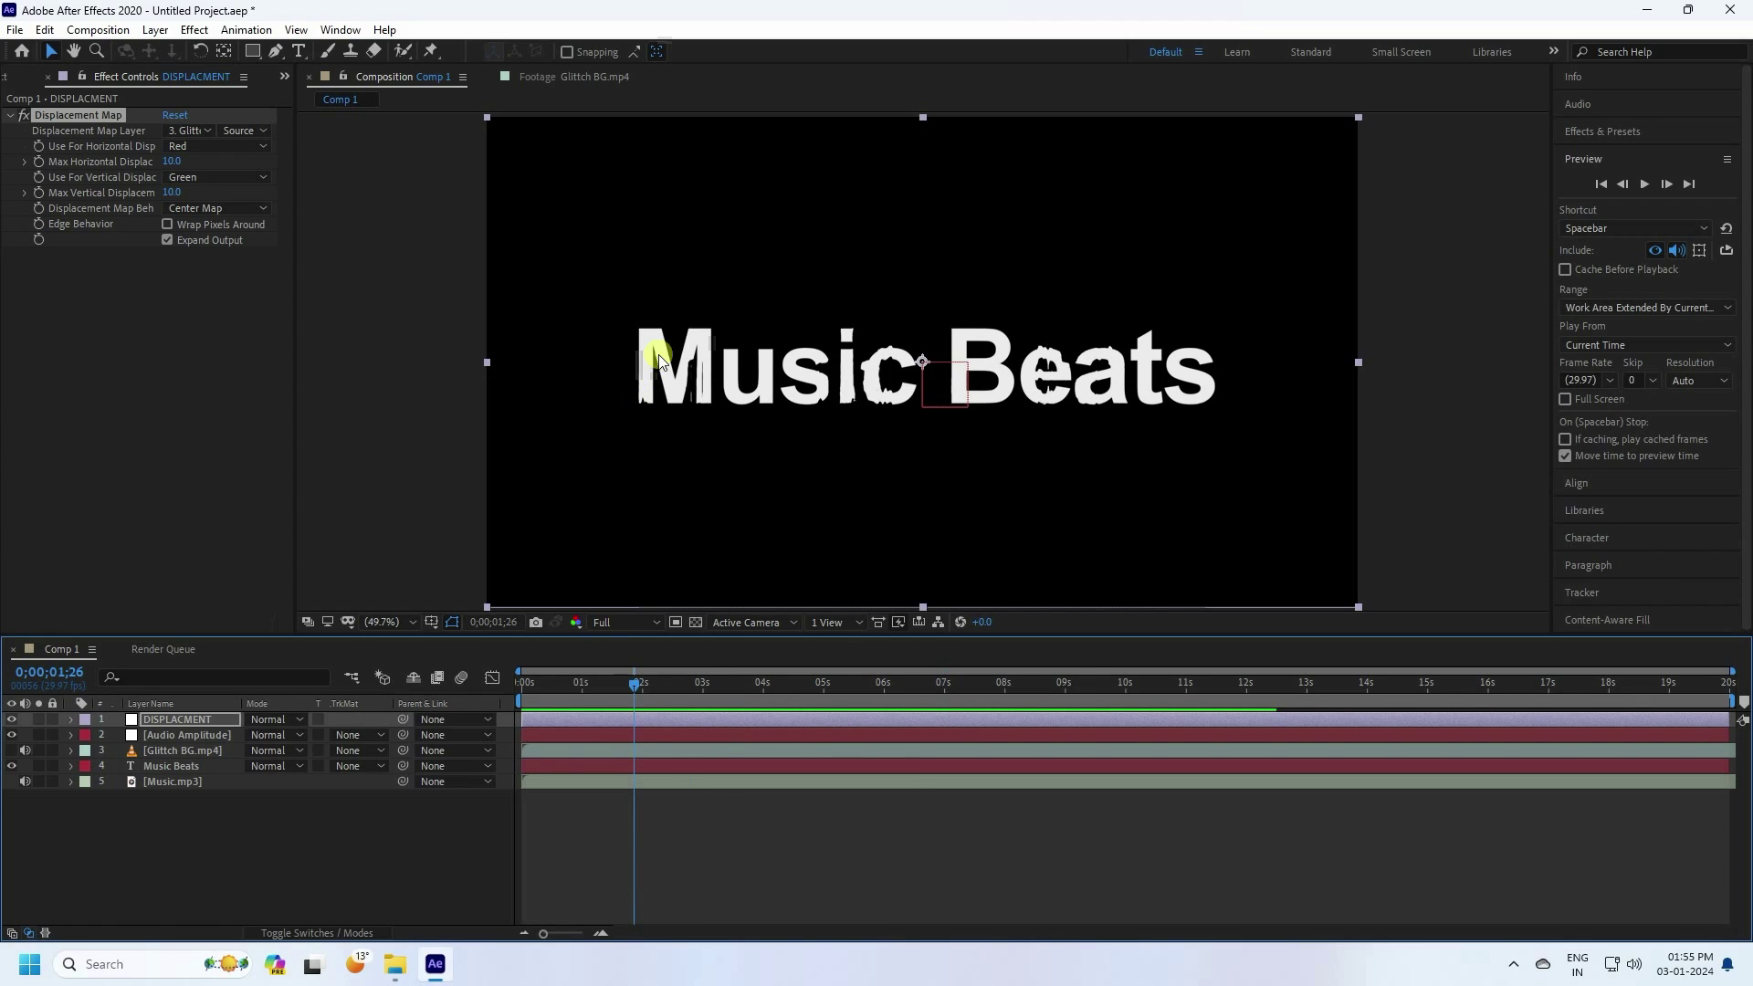
- Reveal the Displacement Map properties of the DISPLACMENT layer and the Both Channels slider of Audio Amplitude in an enlarged timeline
click(170, 722)
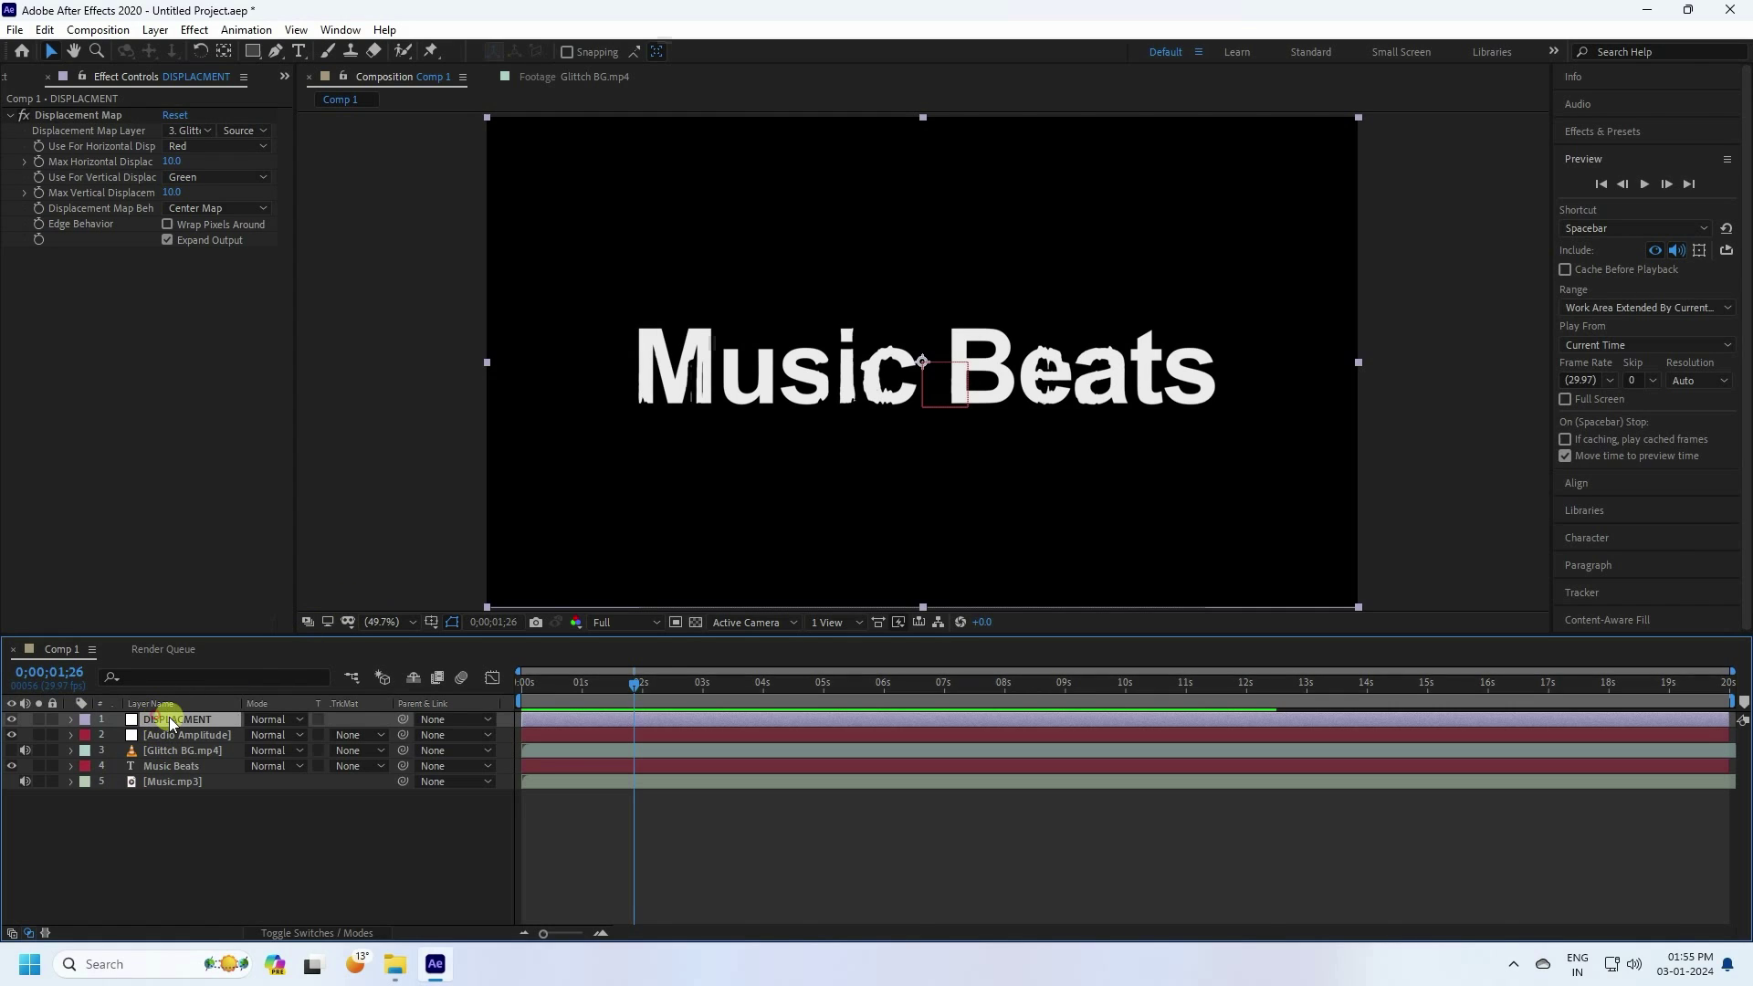
click(73, 721)
click(83, 734)
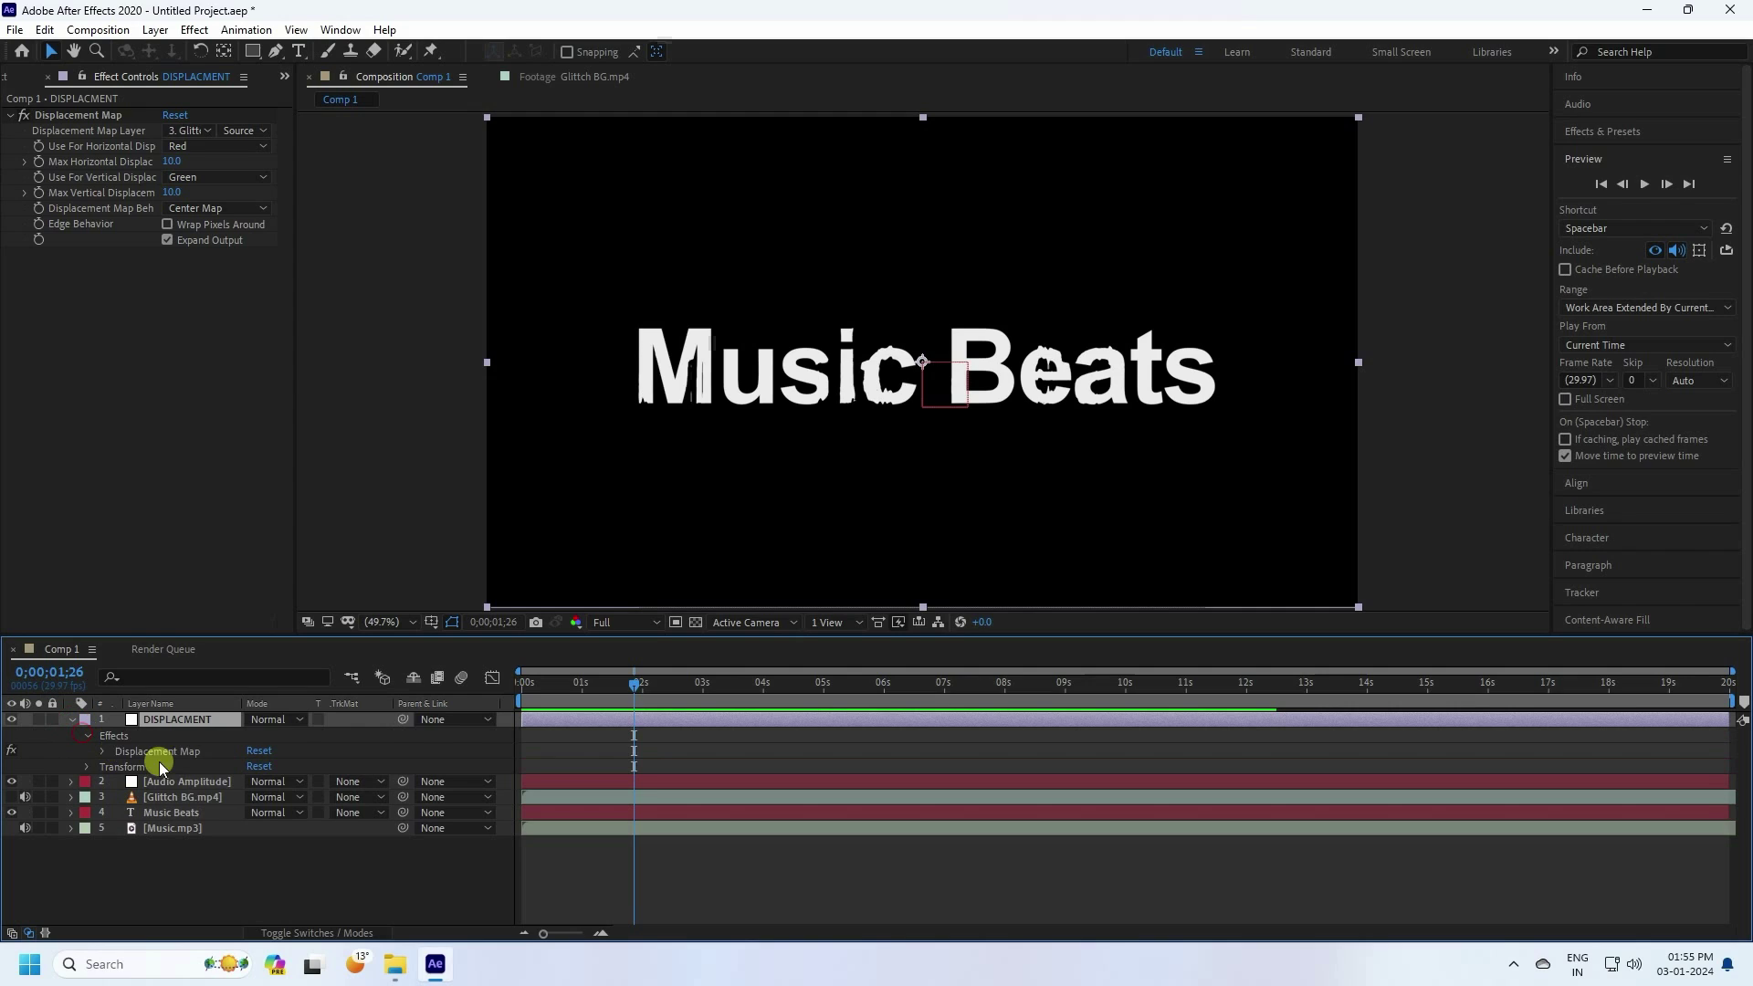
click(103, 751)
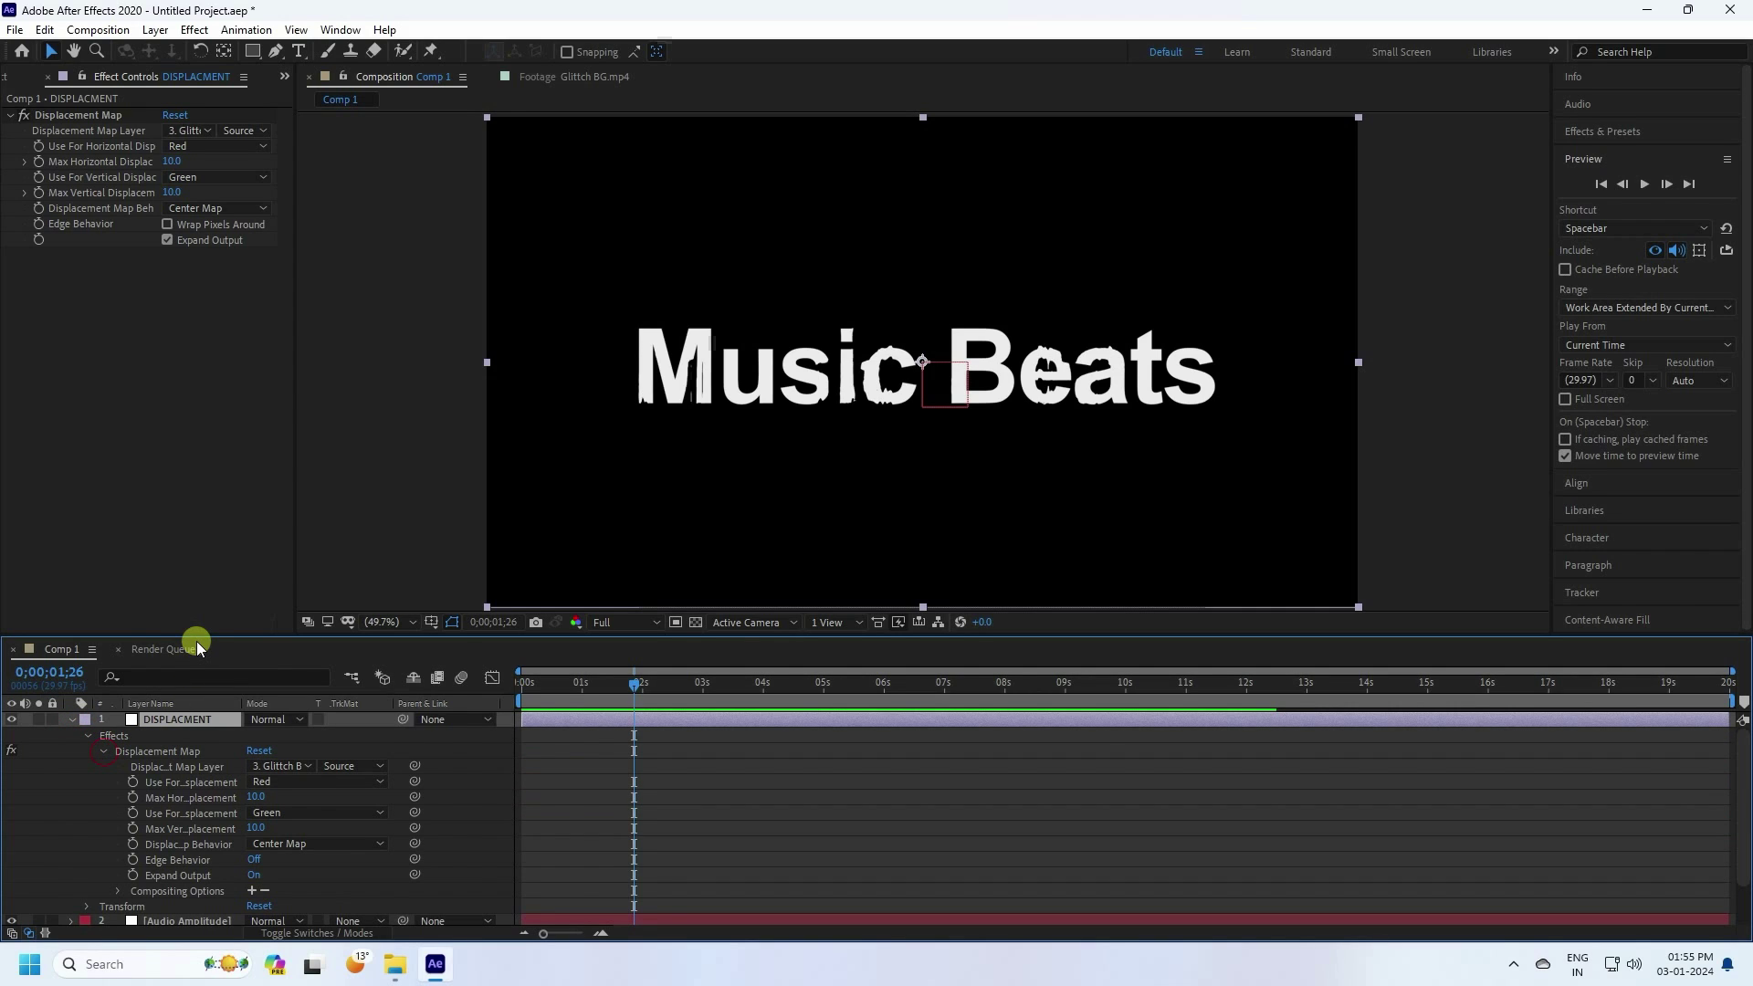
drag(199, 634, 208, 484)
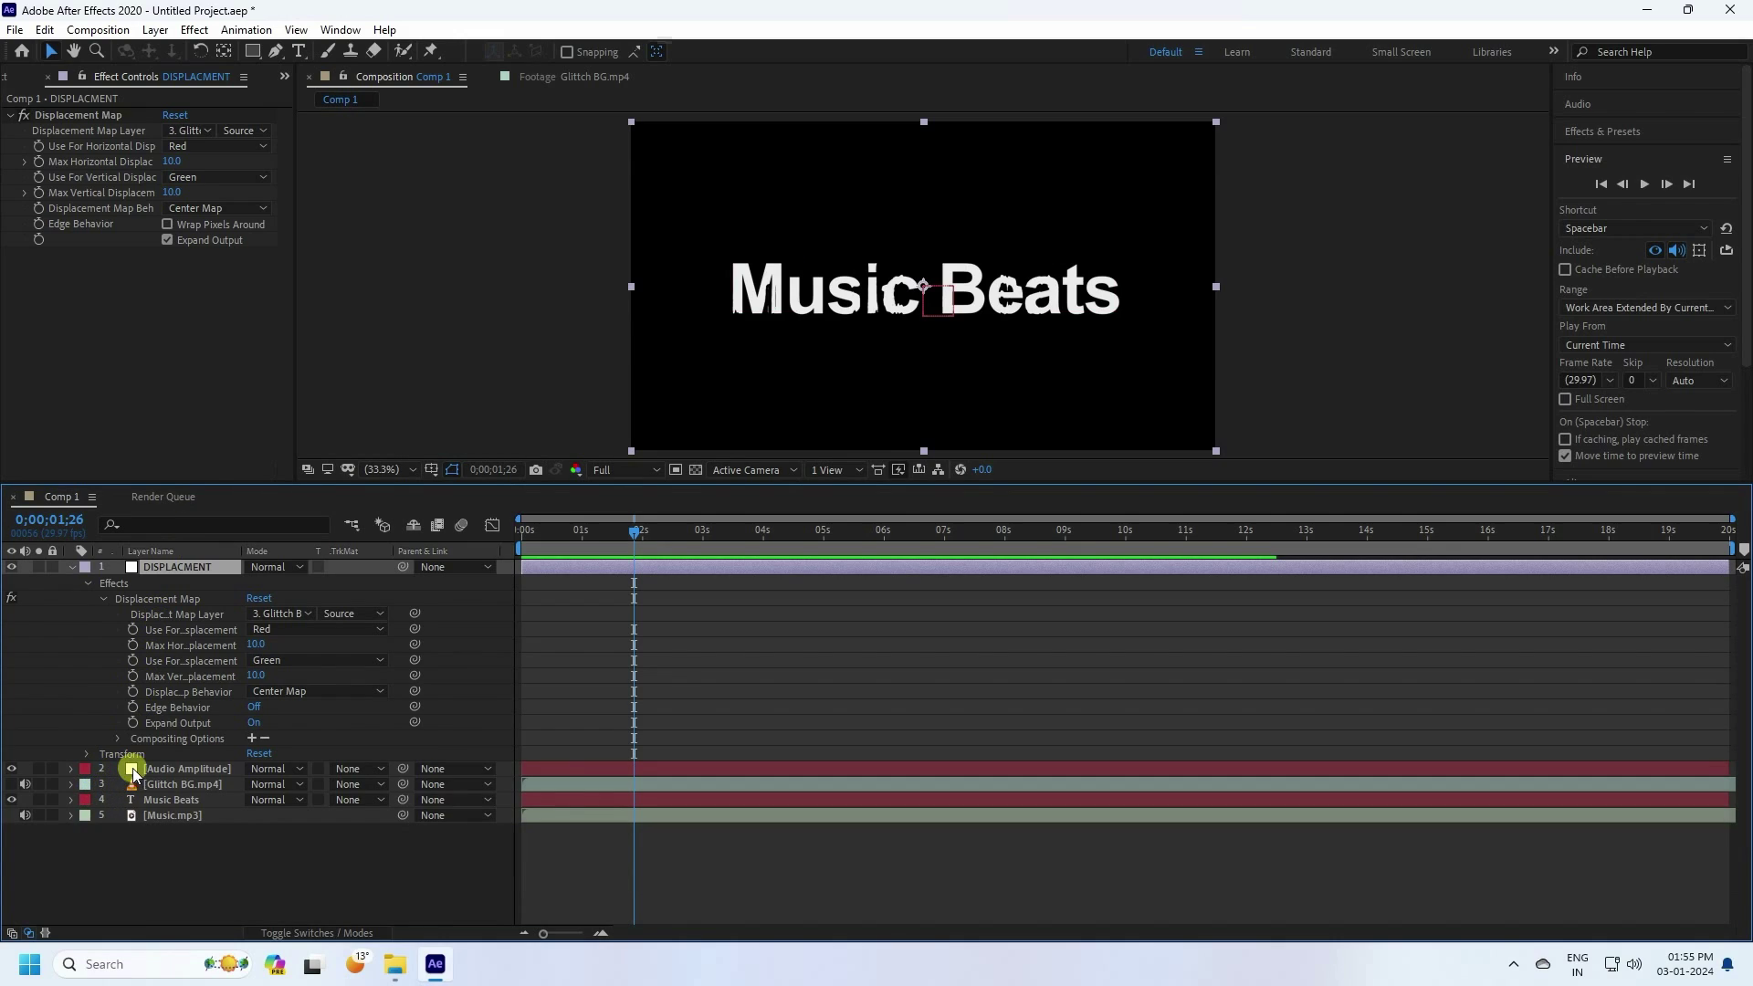
click(157, 771)
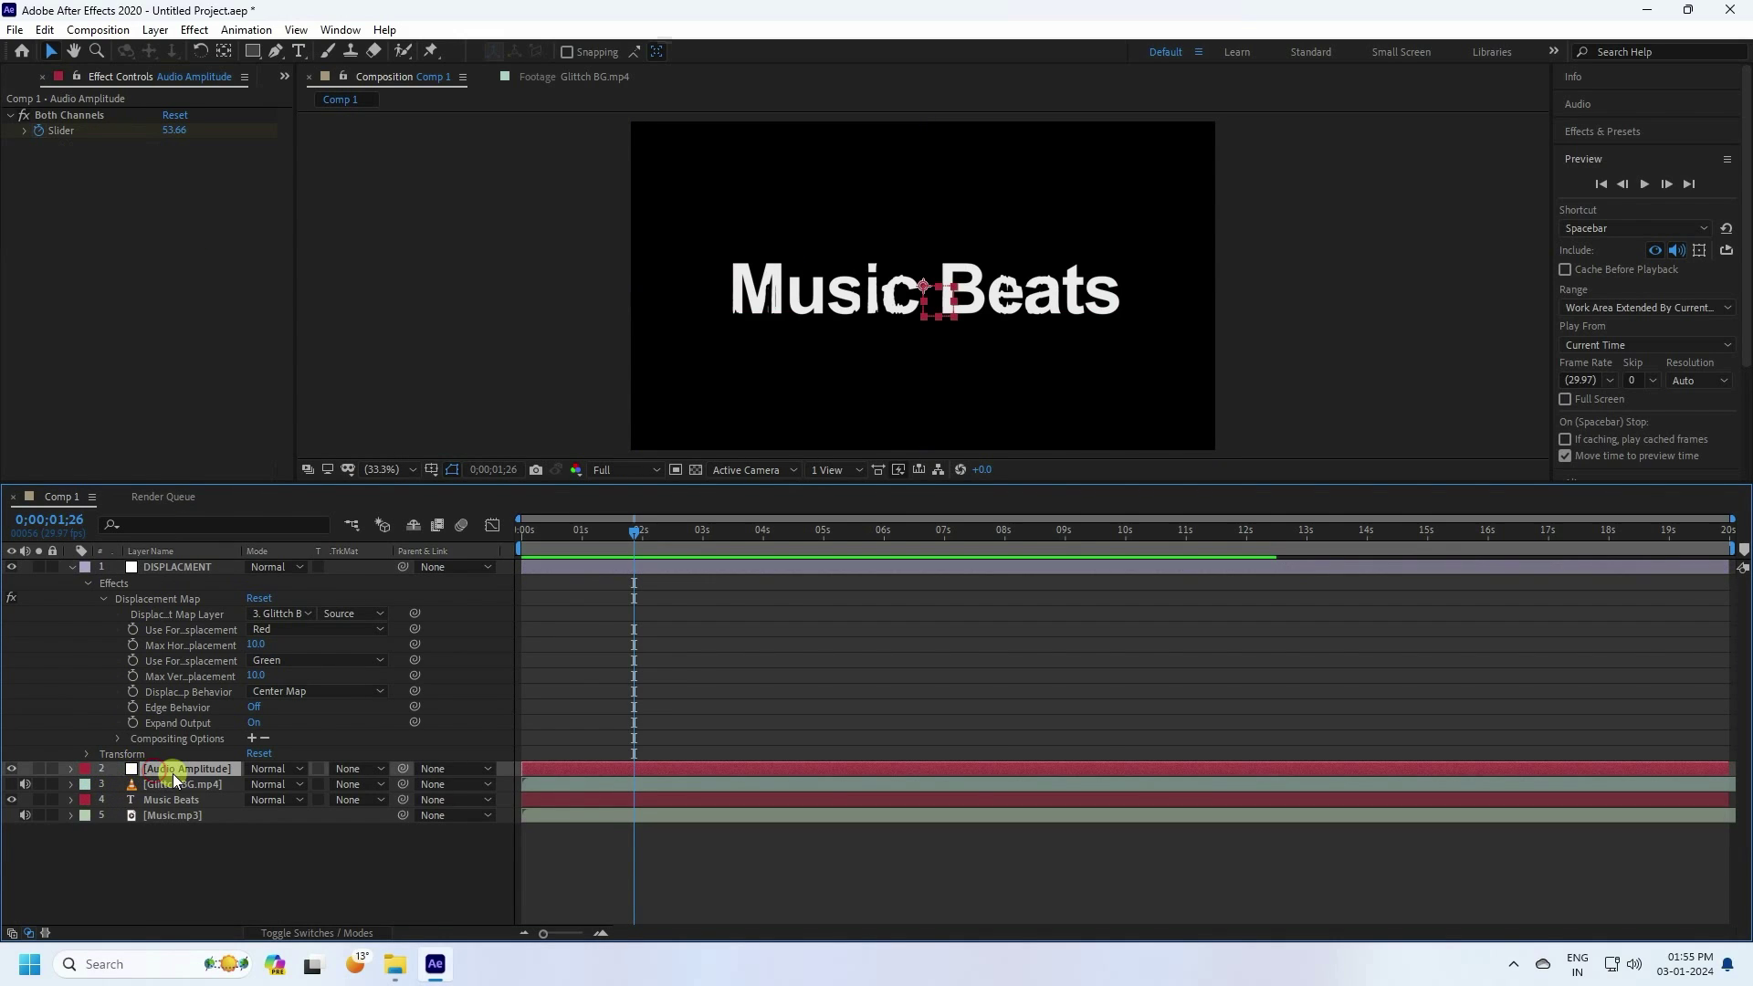
click(71, 768)
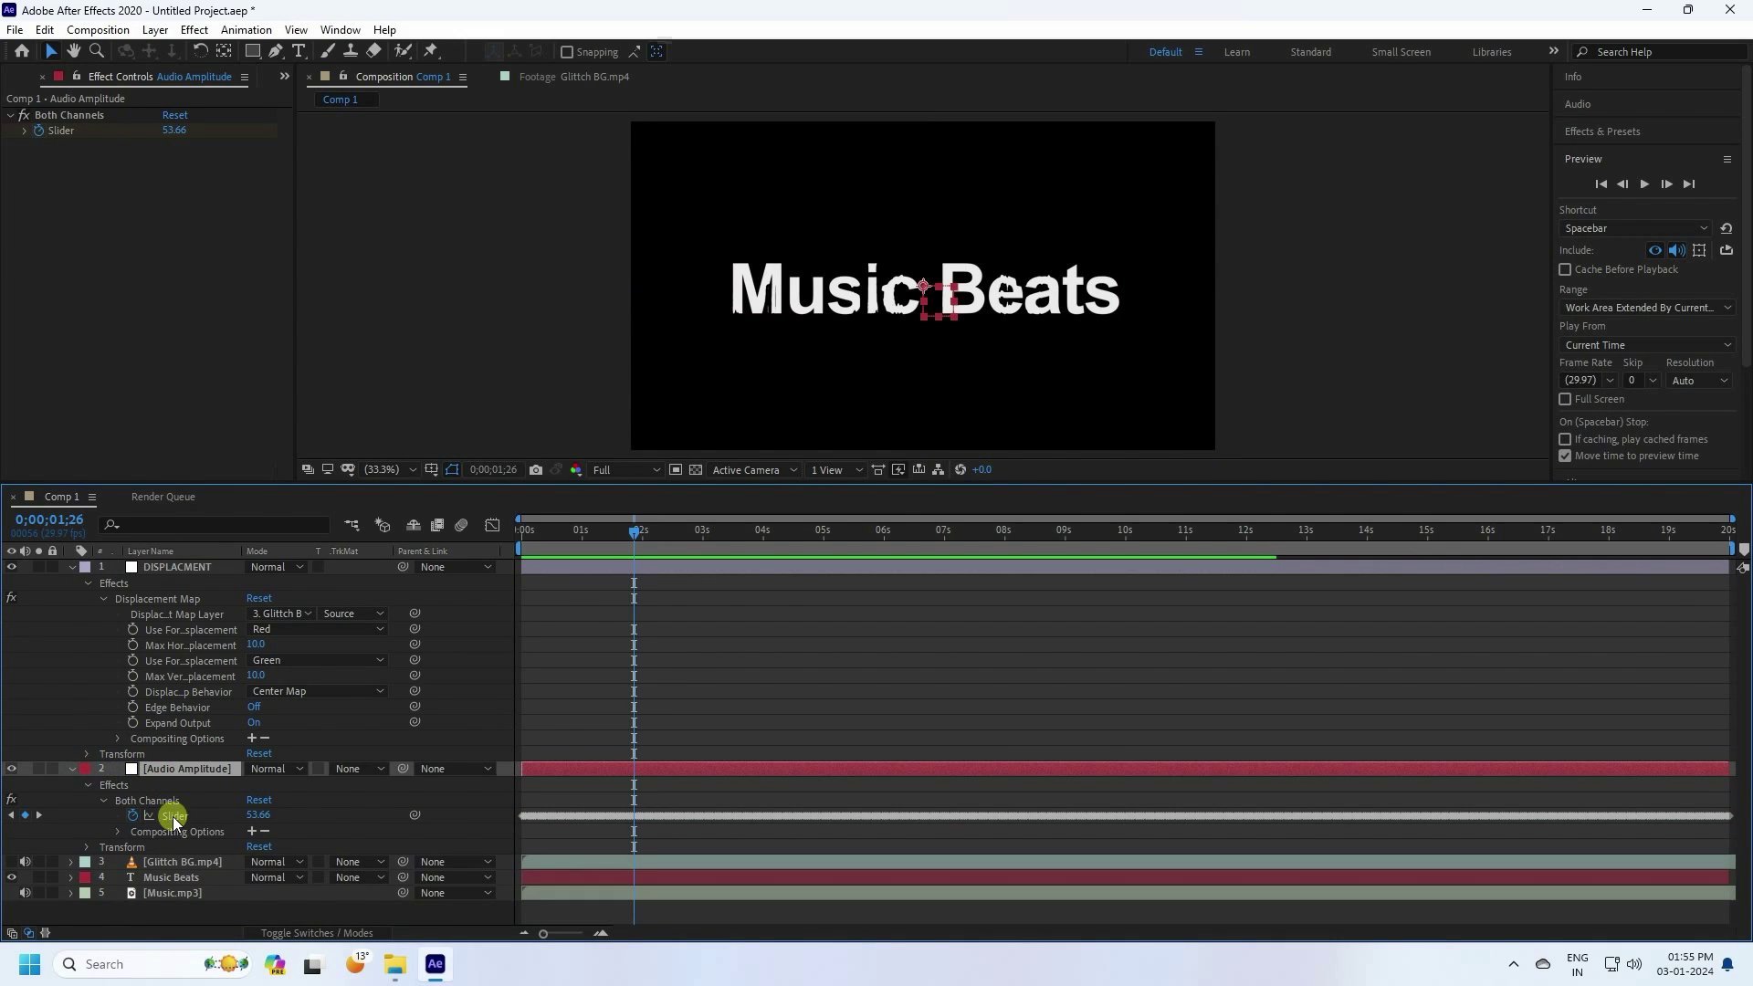
key(u)
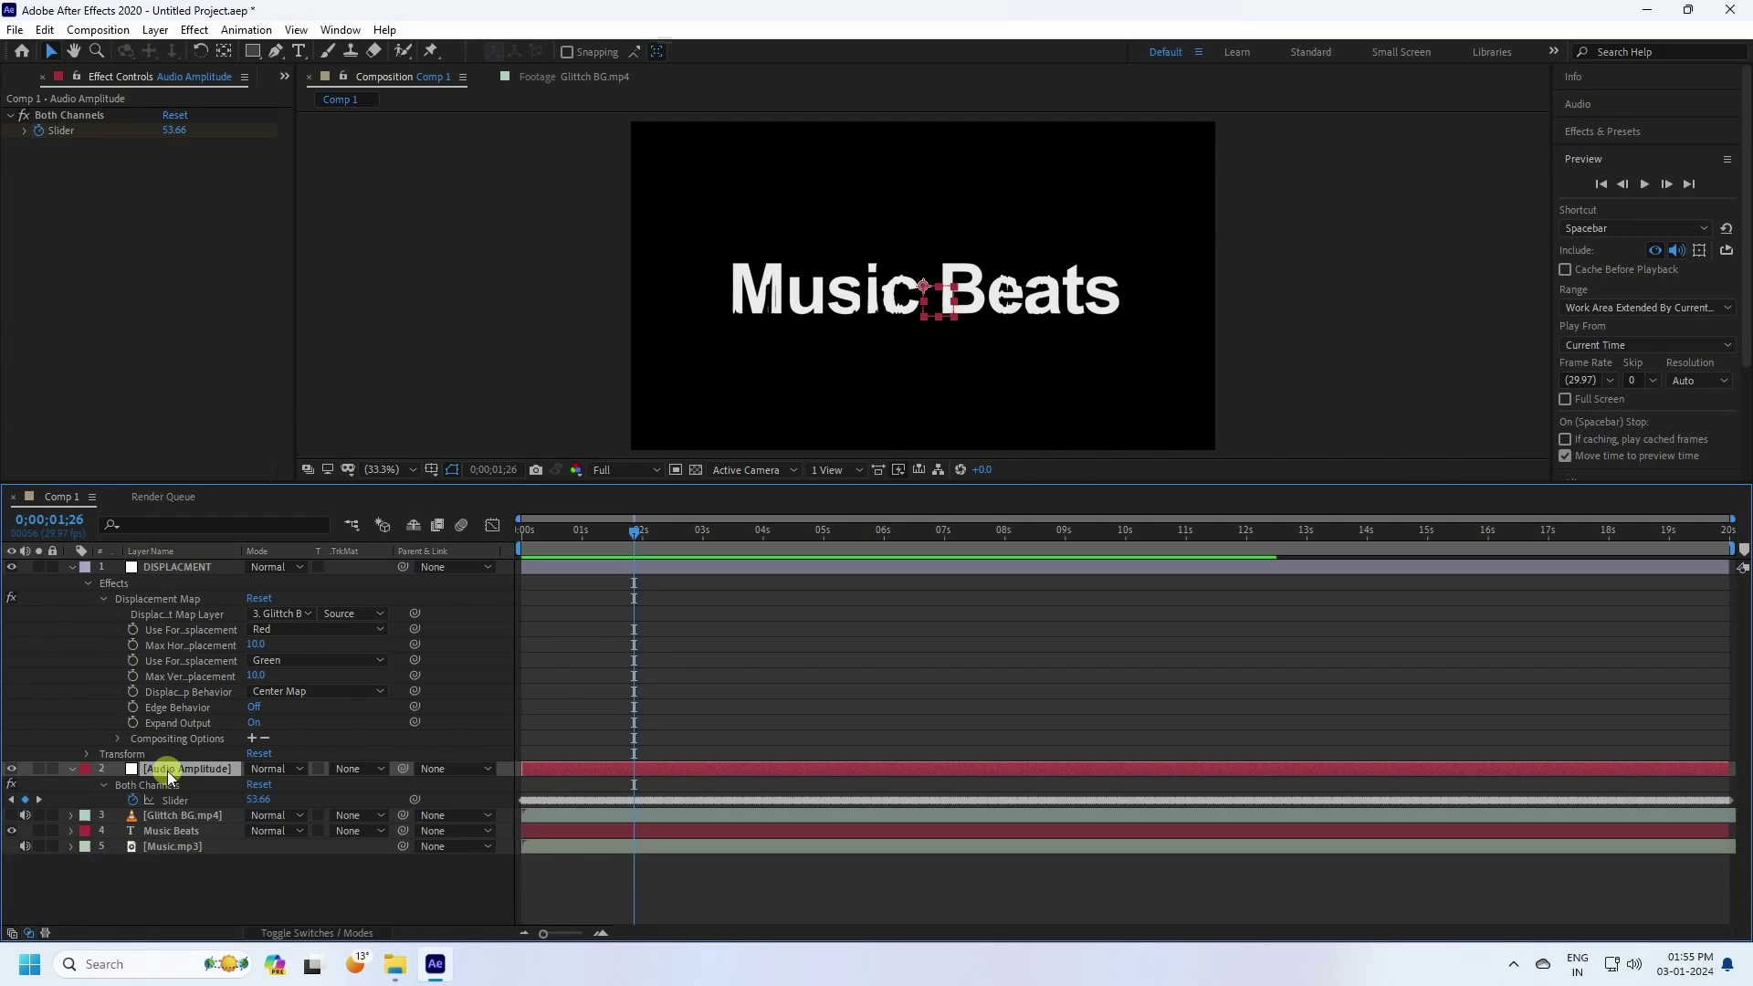
- Link the Max Horizontal and Max Vertical Displacement to the Audio Amplitude layer's Both Channels slider with expressions
click(187, 667)
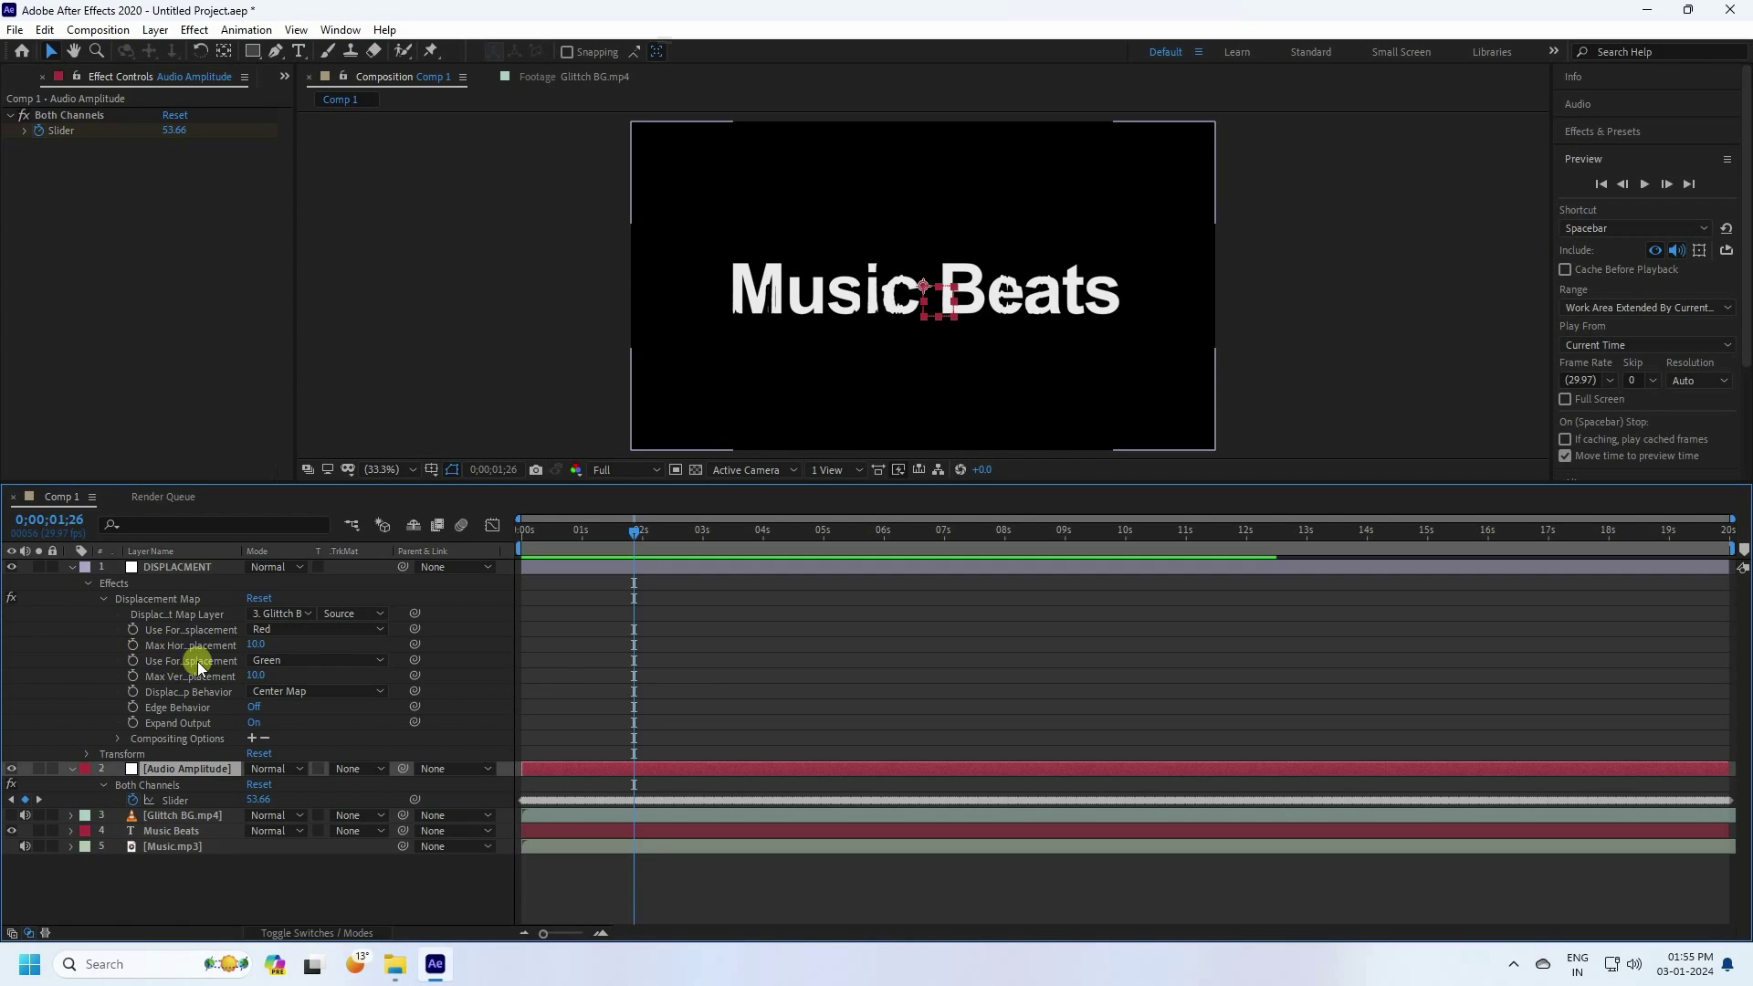
alt+click(134, 644)
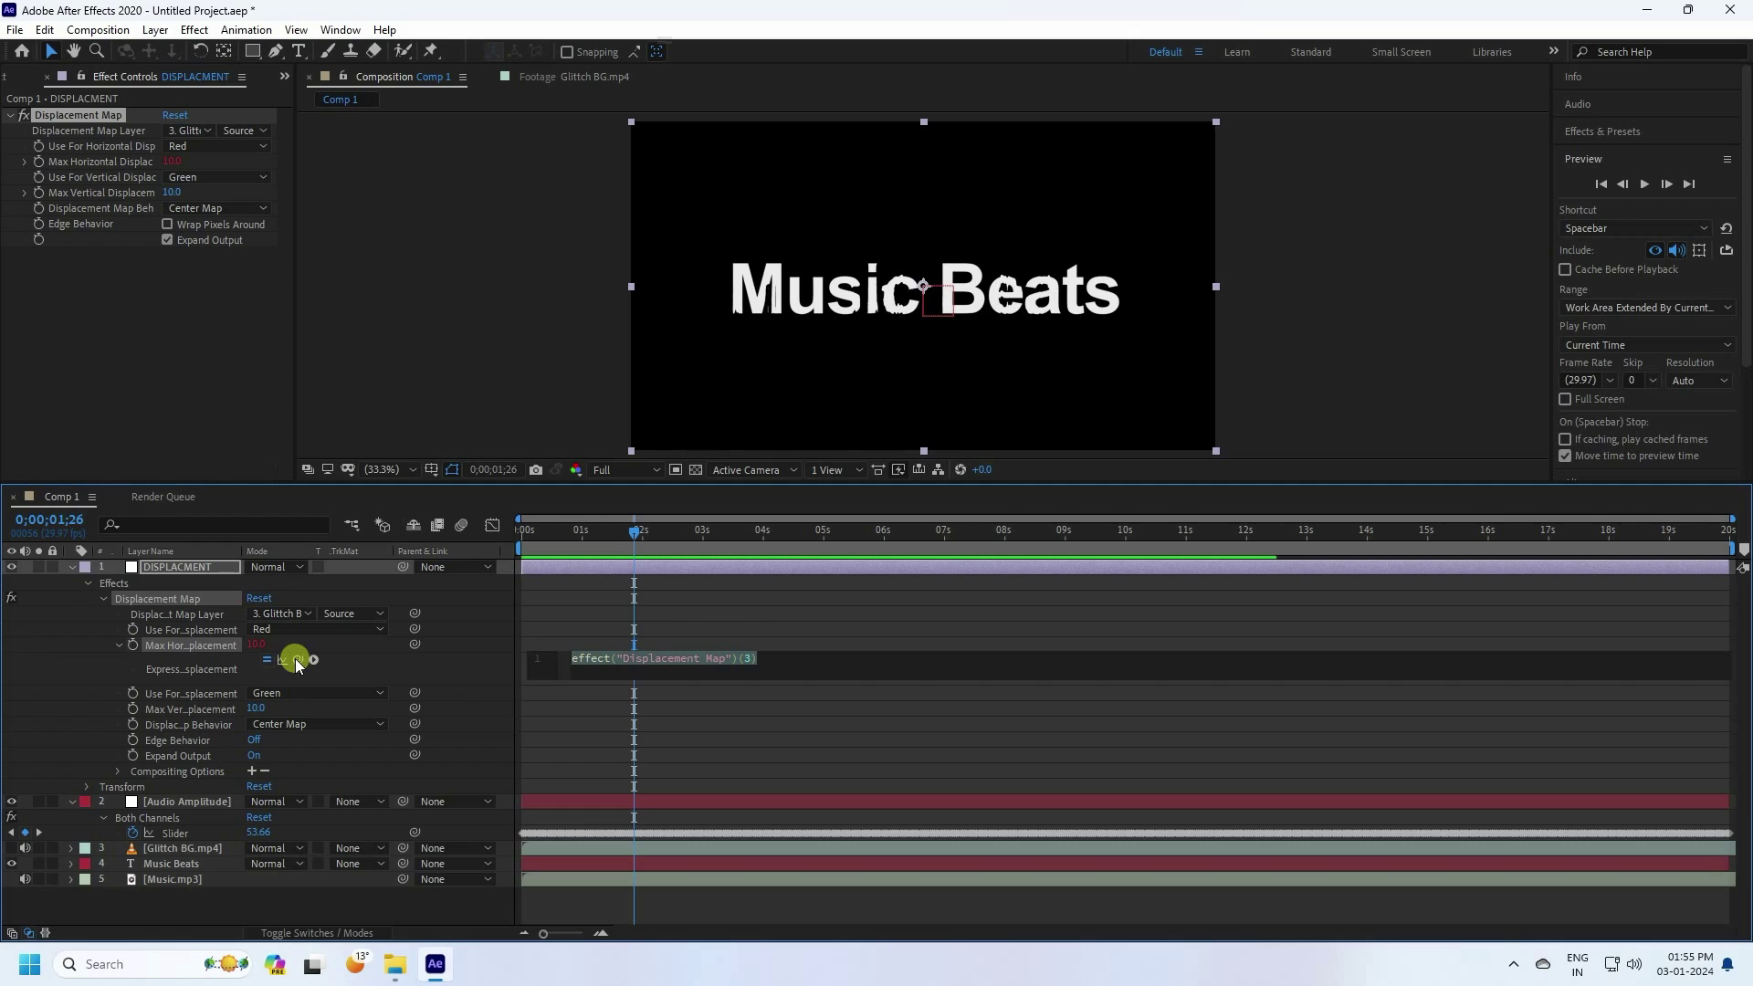
drag(298, 661, 190, 830)
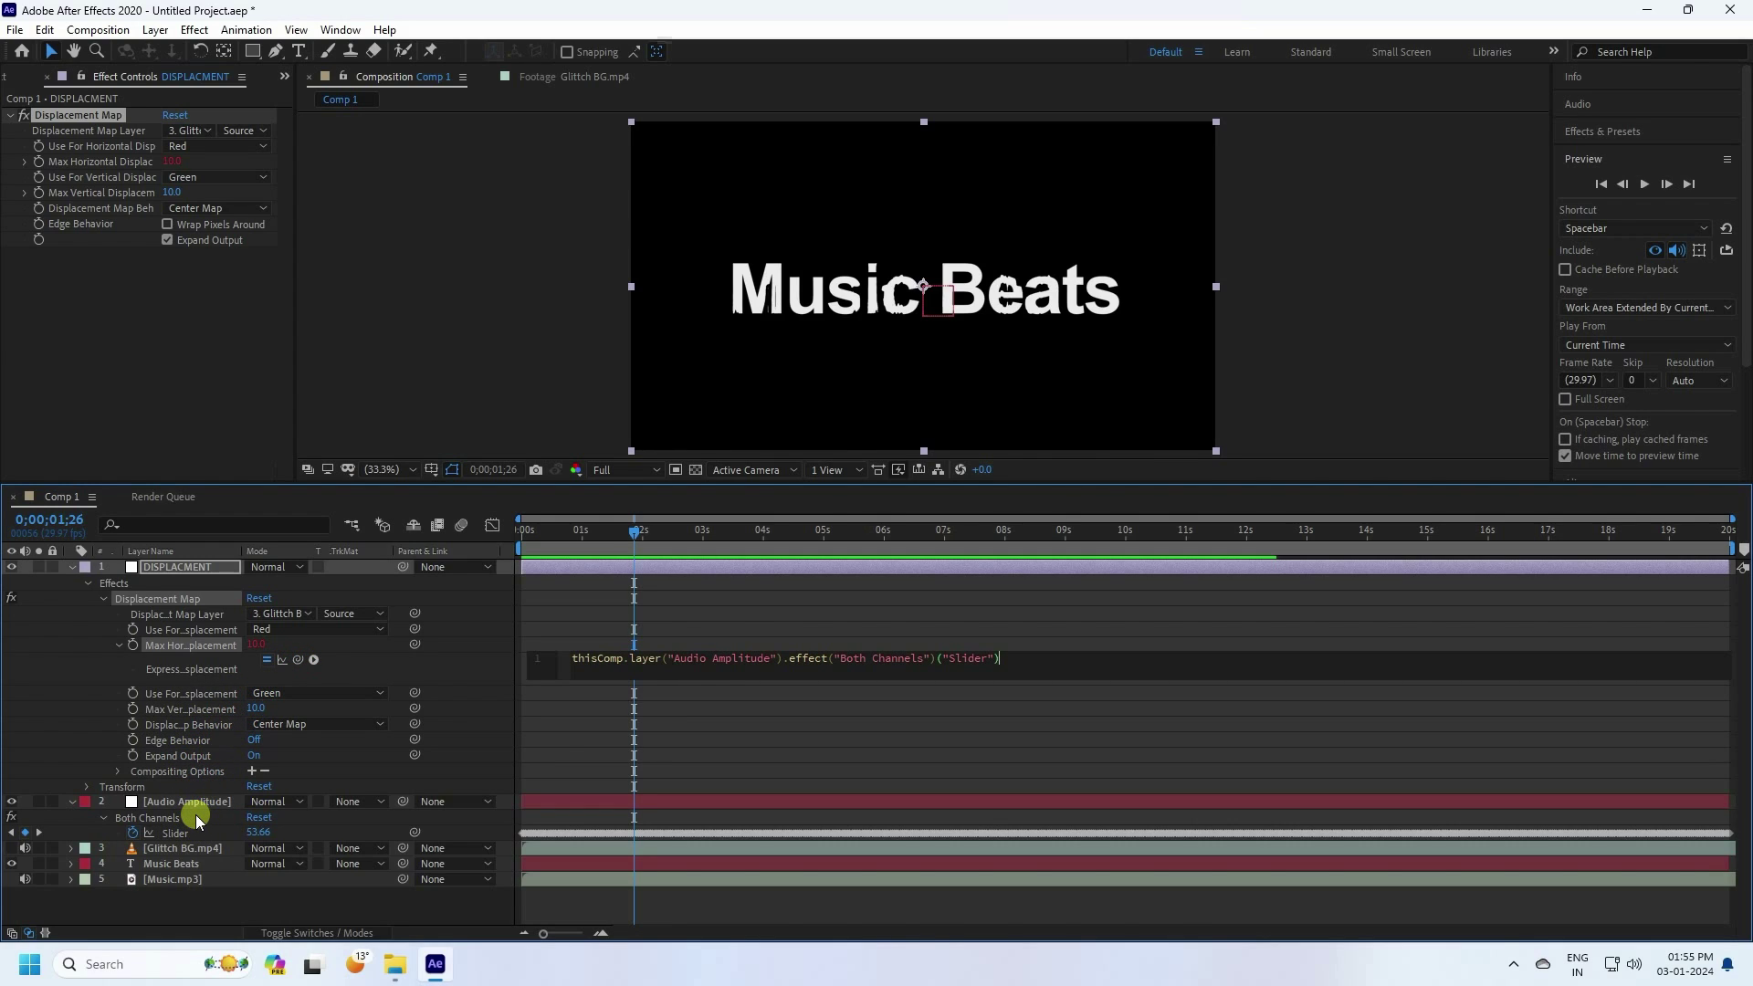
alt+click(134, 710)
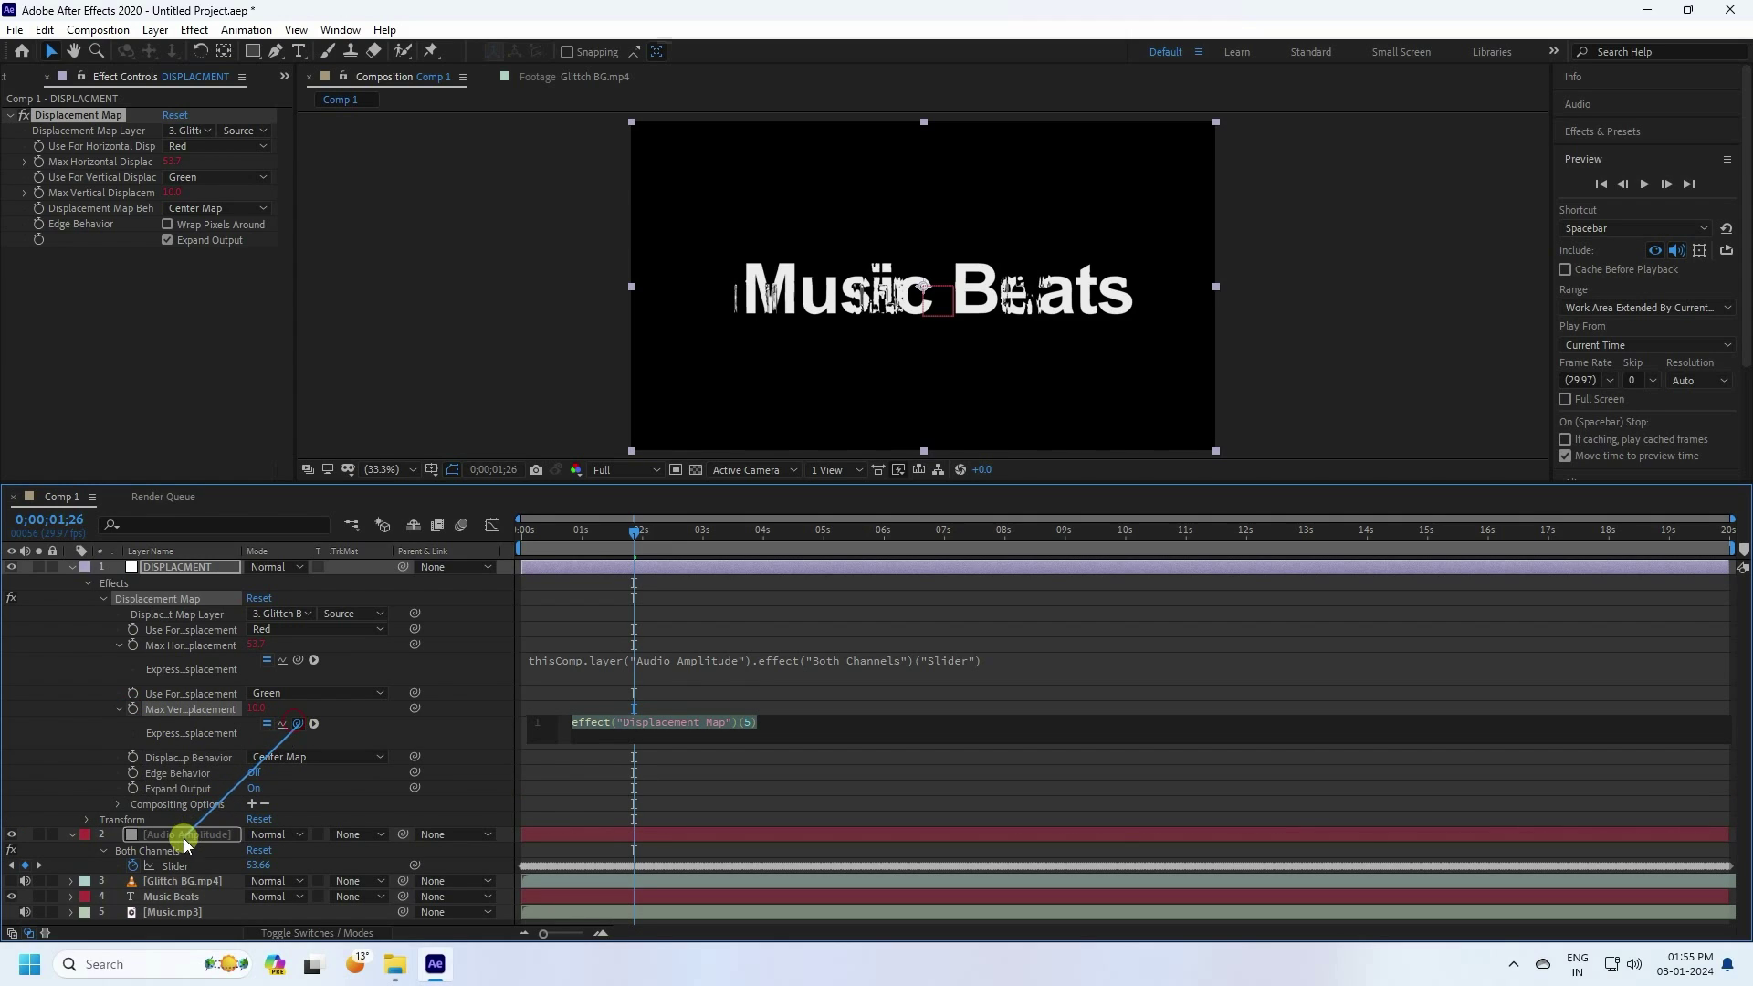
drag(179, 862, 179, 862)
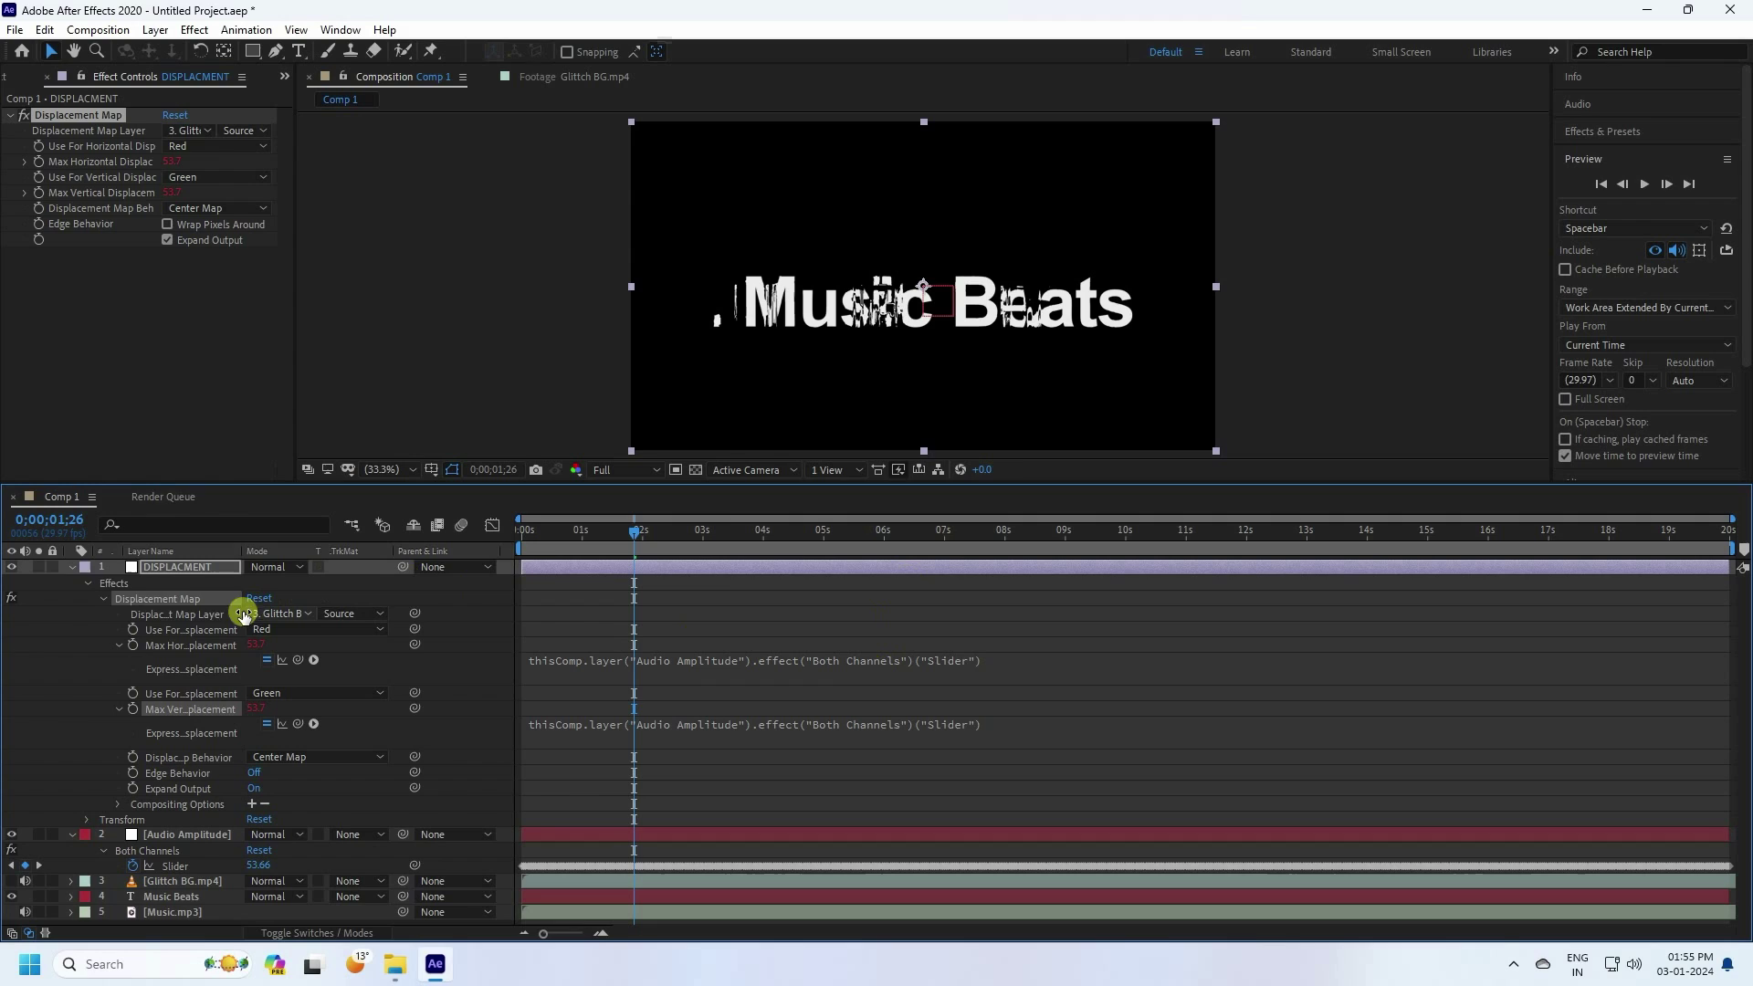
- Collapse the DISPLACMENT layer's properties, briefly play the composition, and enlarge the composition view
click(73, 574)
click(71, 569)
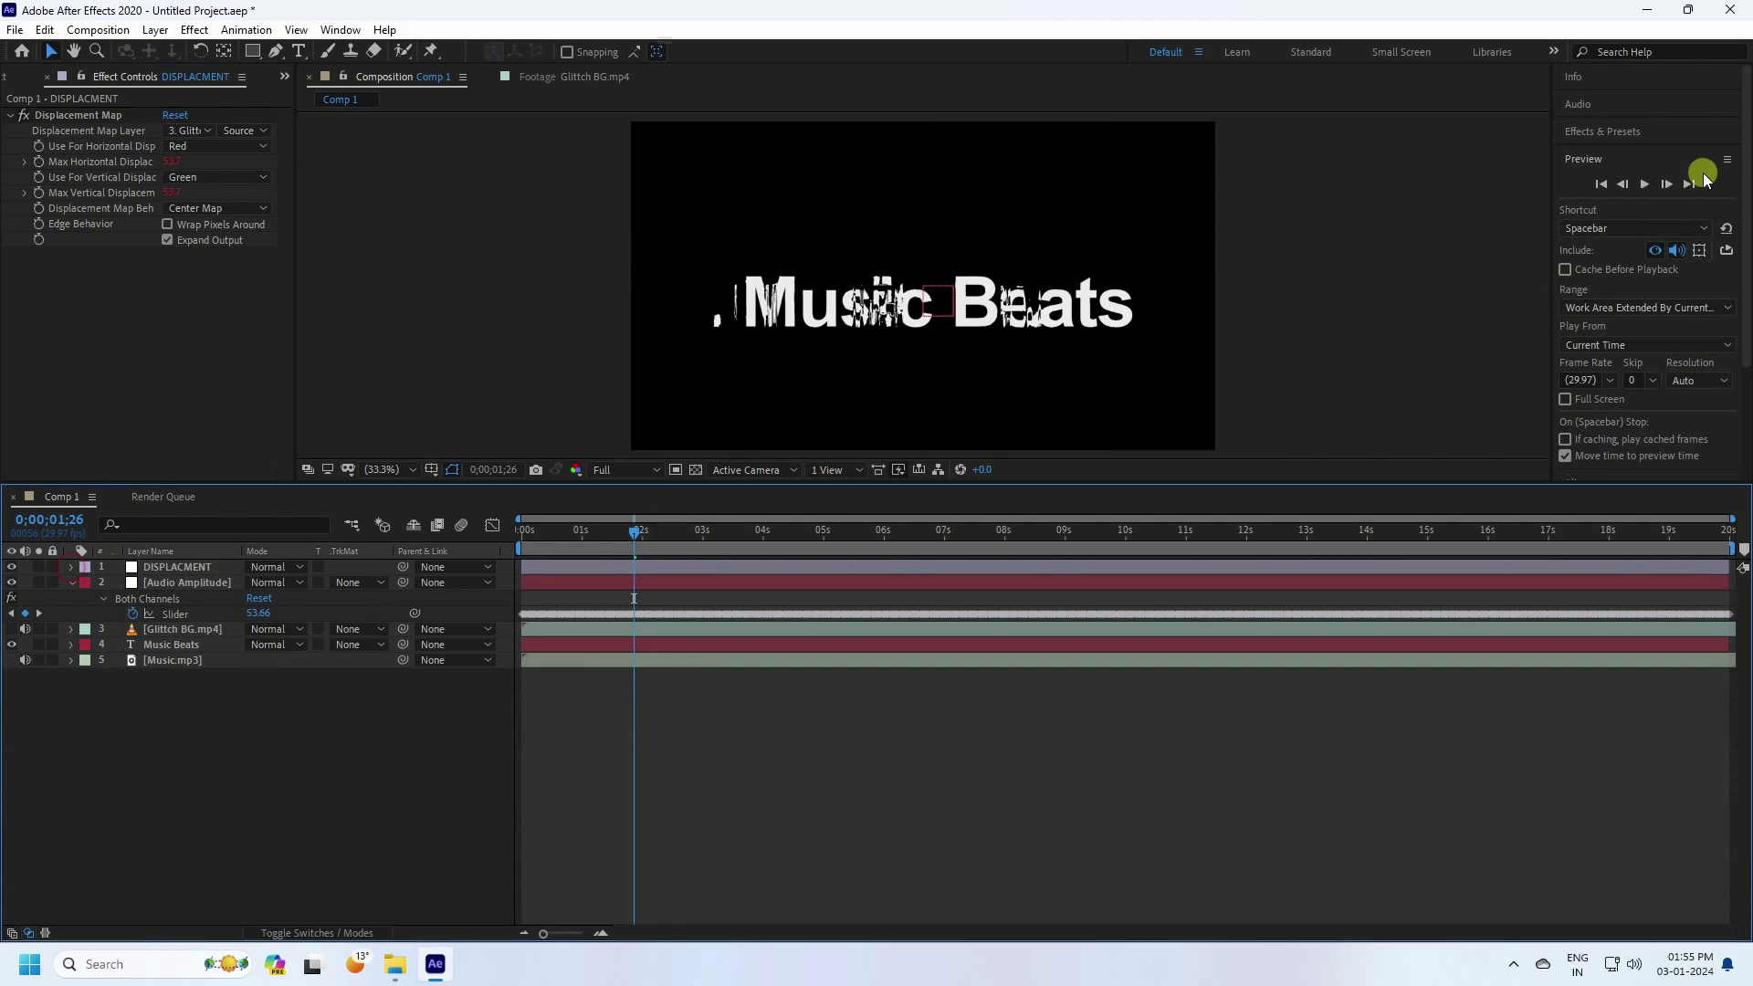
click(1644, 187)
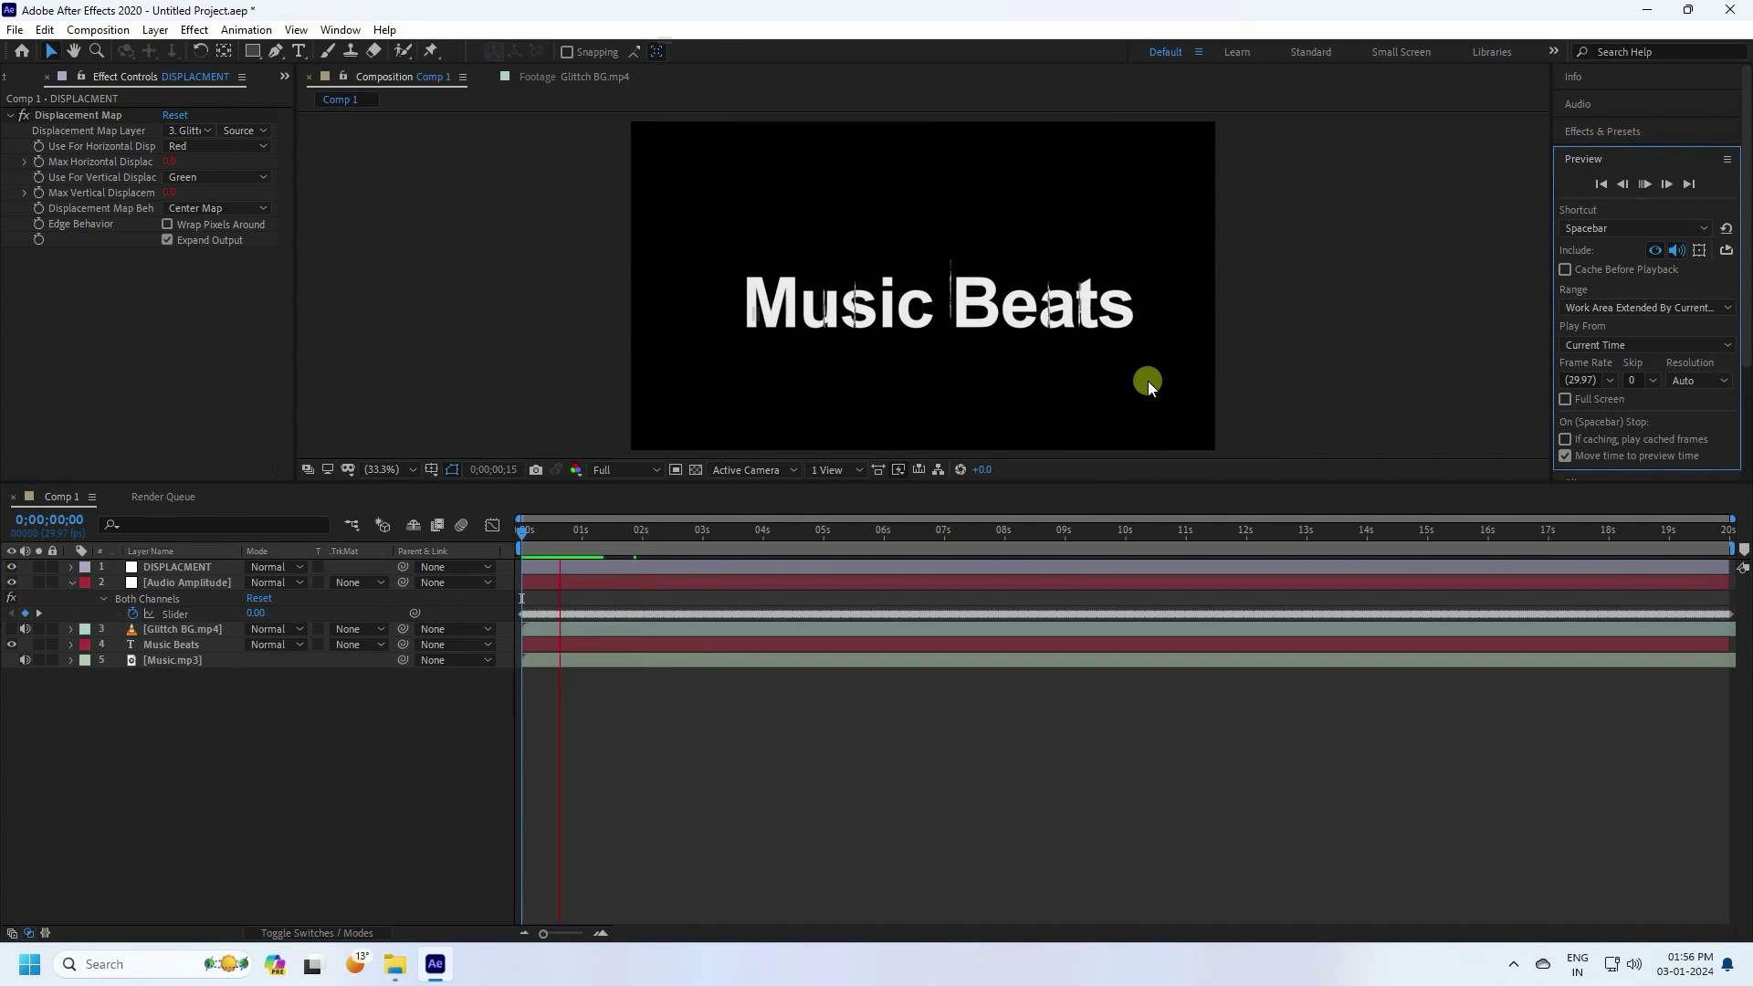
click(1644, 185)
drag(563, 481, 528, 657)
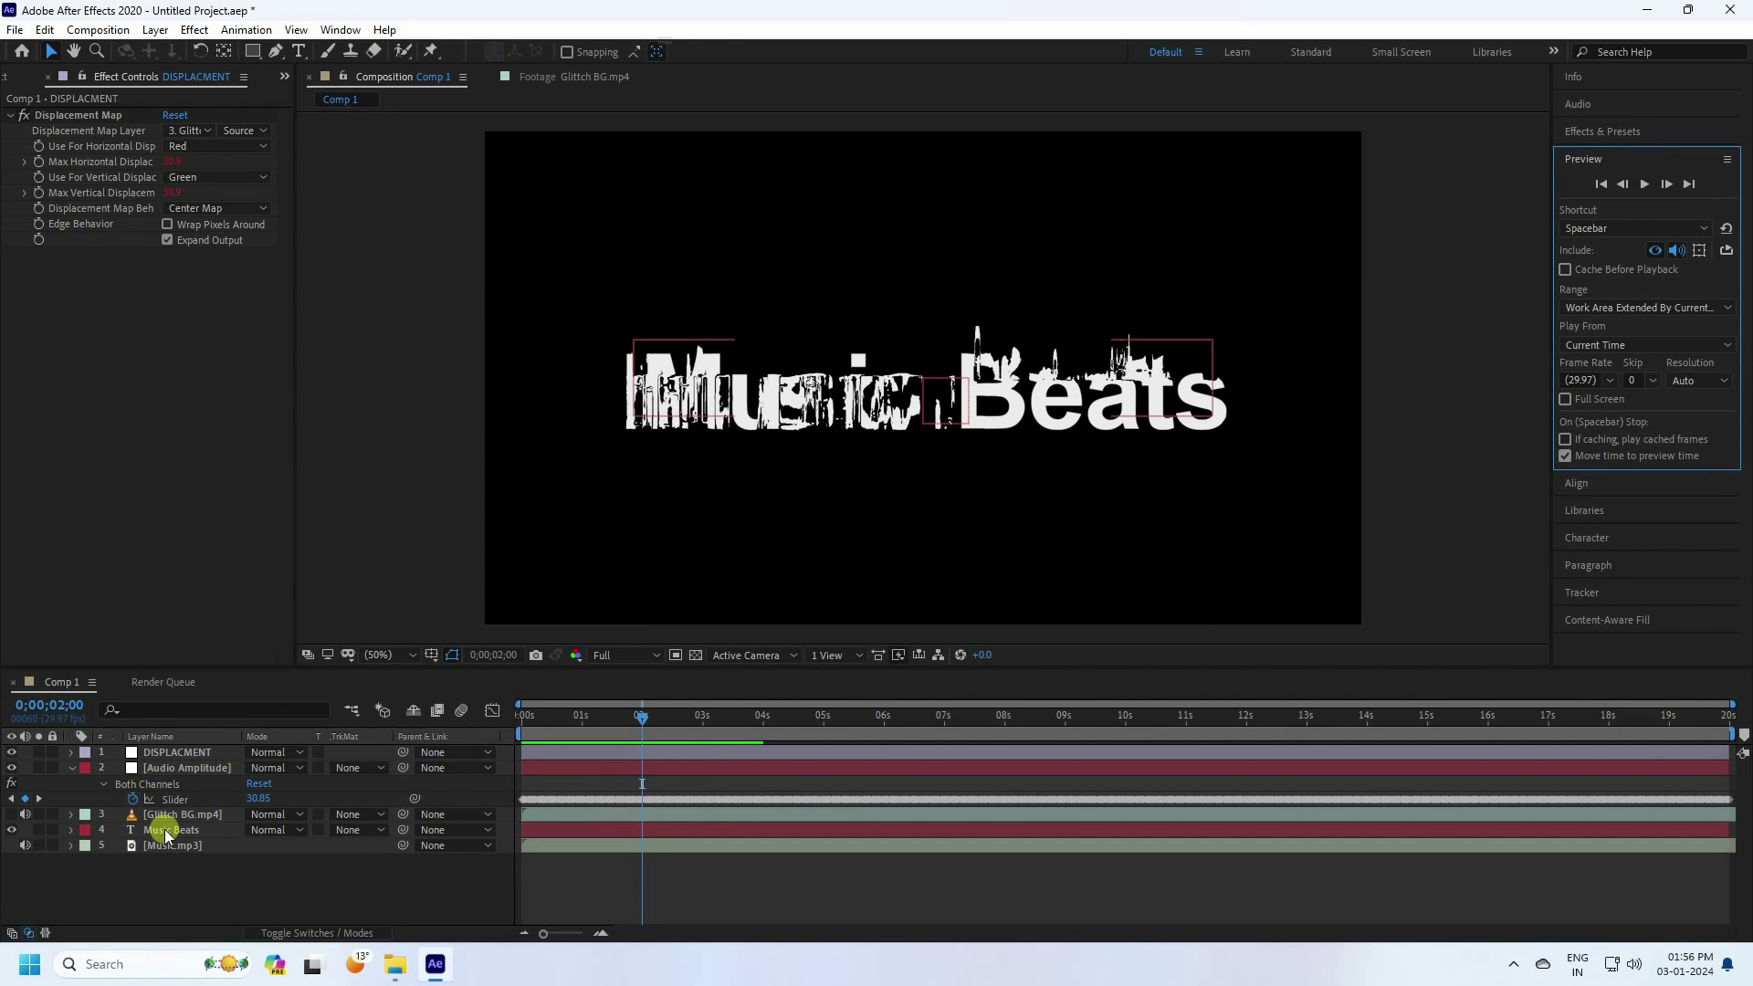
- Mute the Music.mp3 layer's audio and play the composition from the start
click(25, 845)
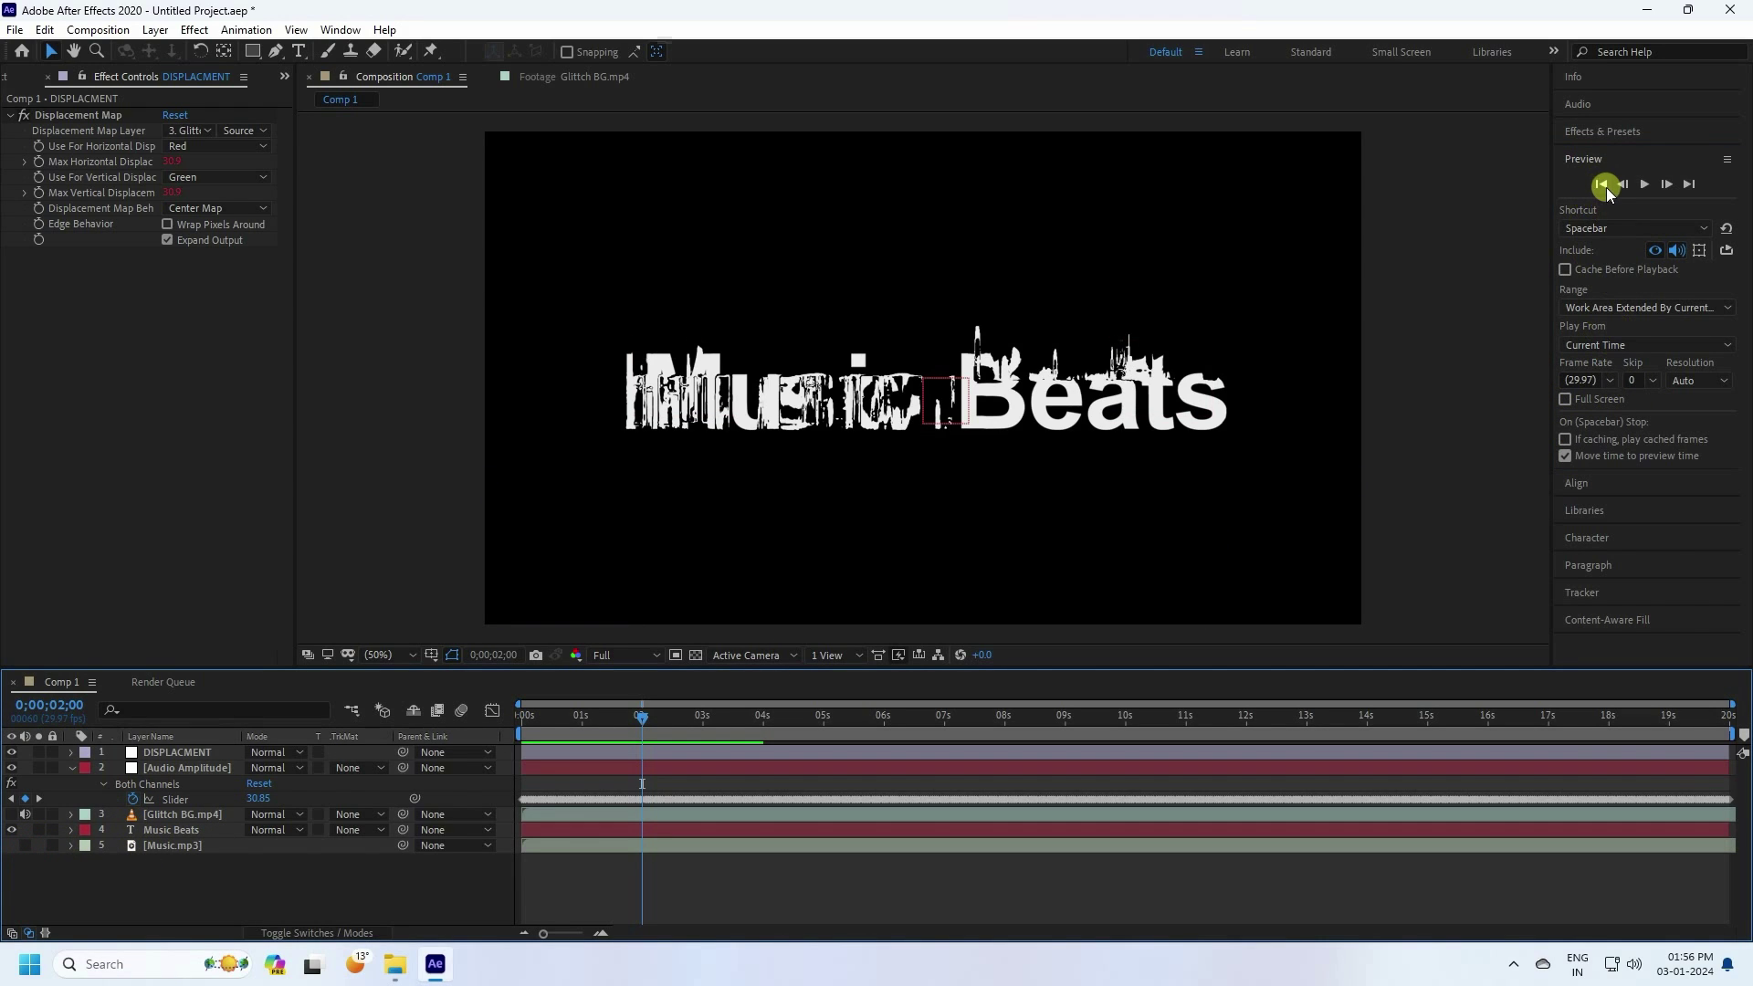
click(1602, 185)
click(1644, 184)
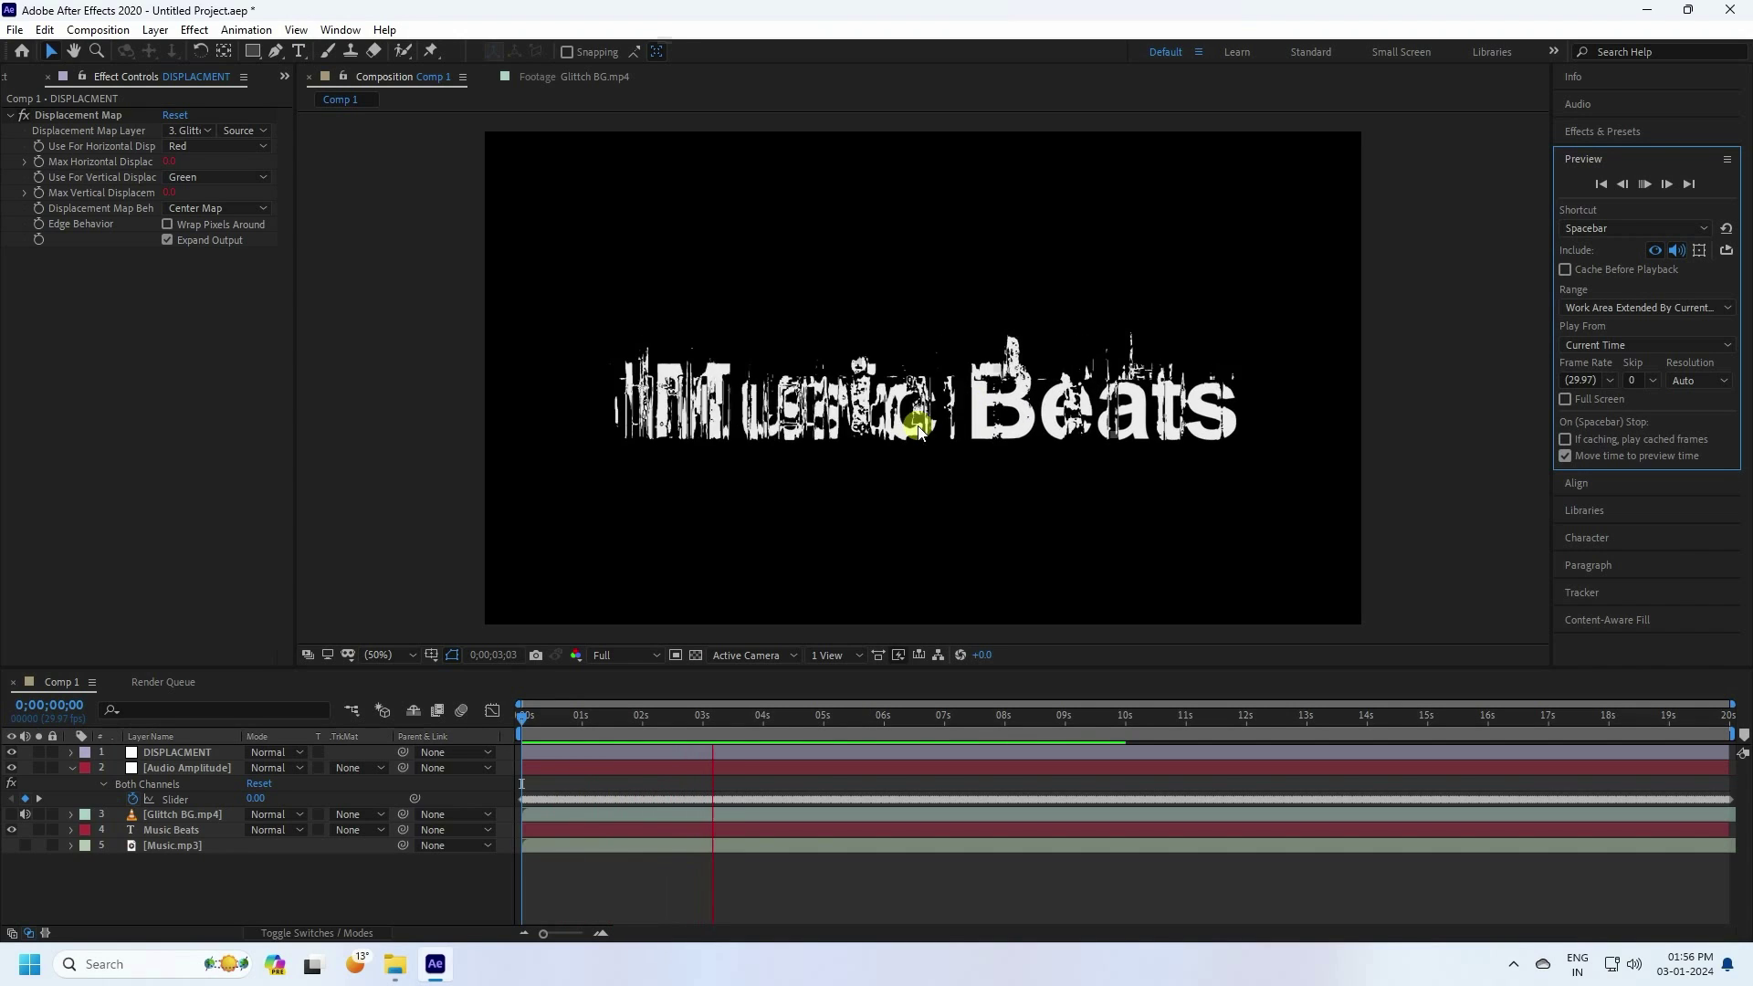
- Fit and enlarge the composition view while previewing, and collapse the Audio Amplitude layer's properties
click(396, 657)
click(446, 348)
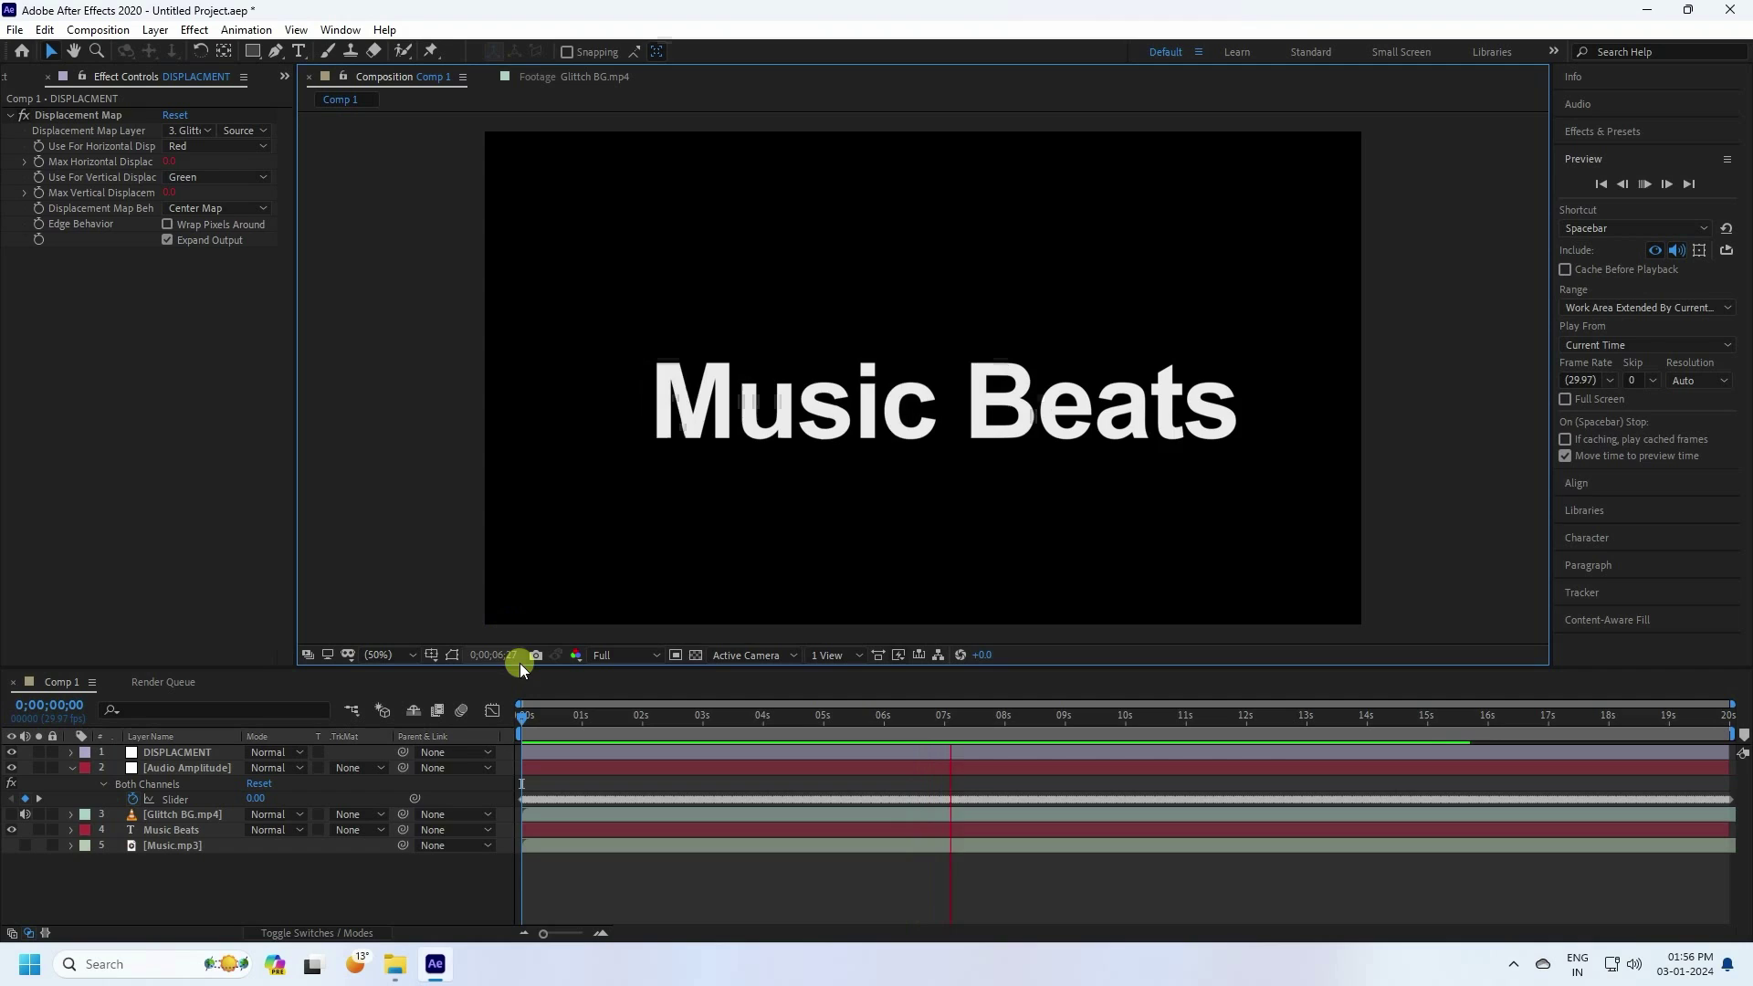
drag(521, 668, 519, 684)
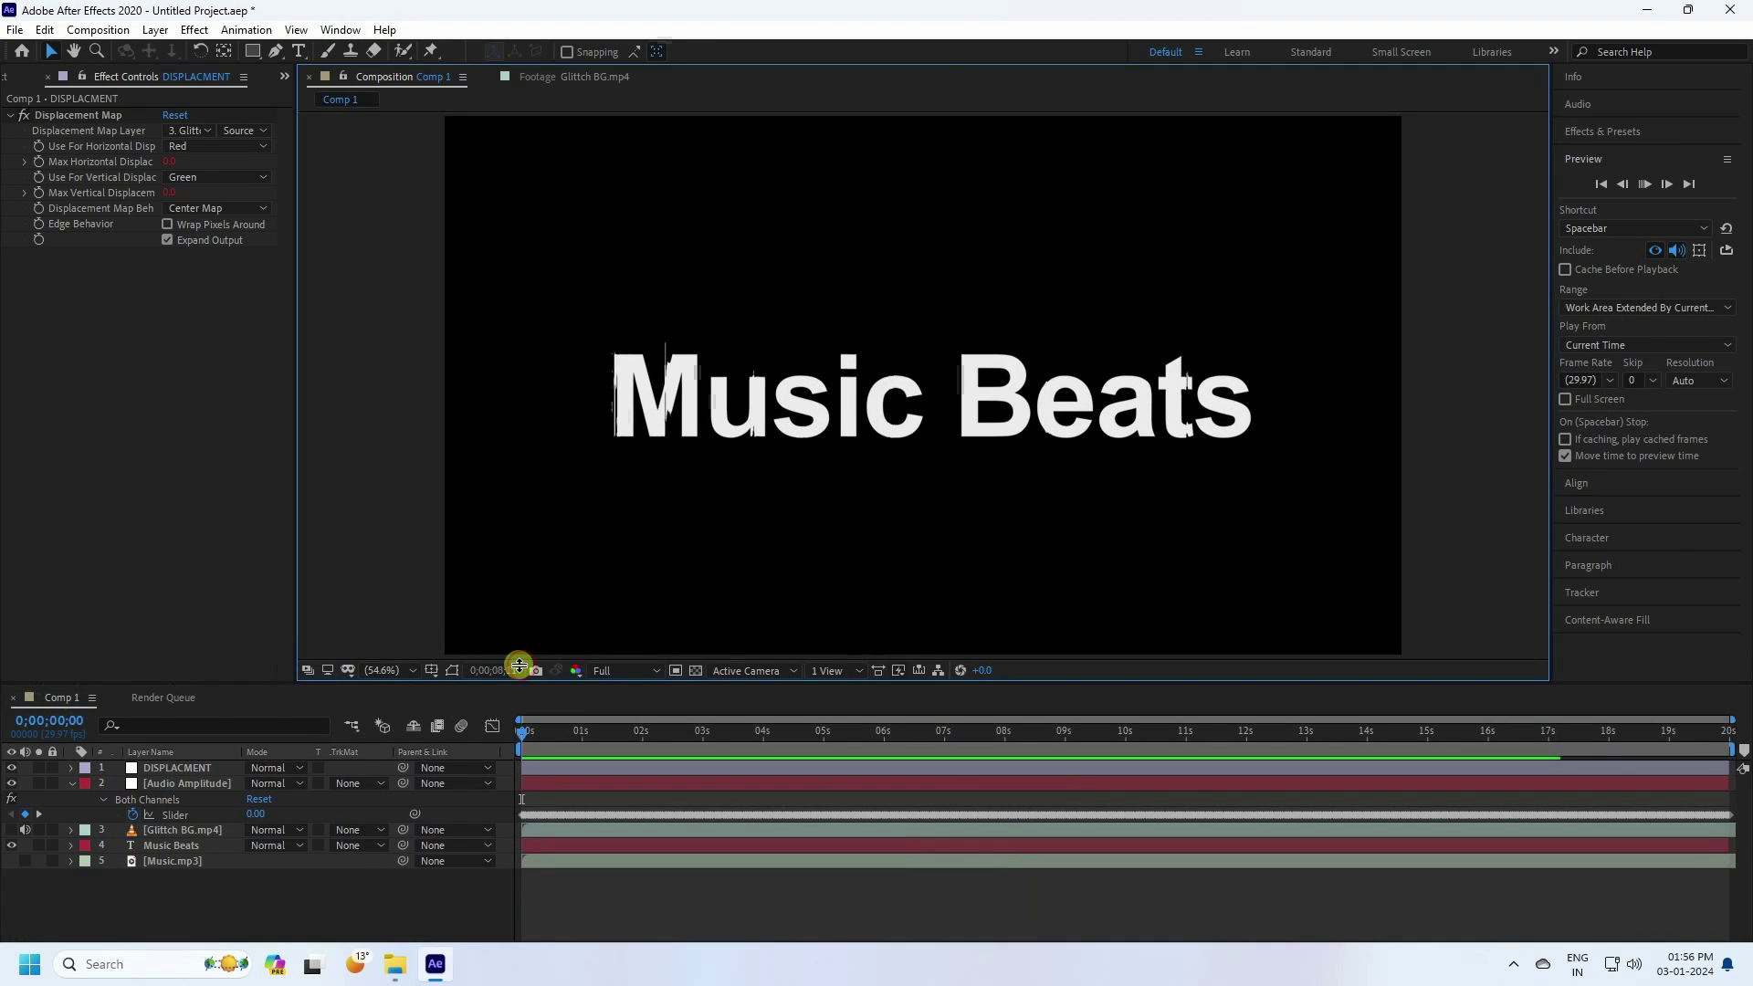
key(space)
click(70, 783)
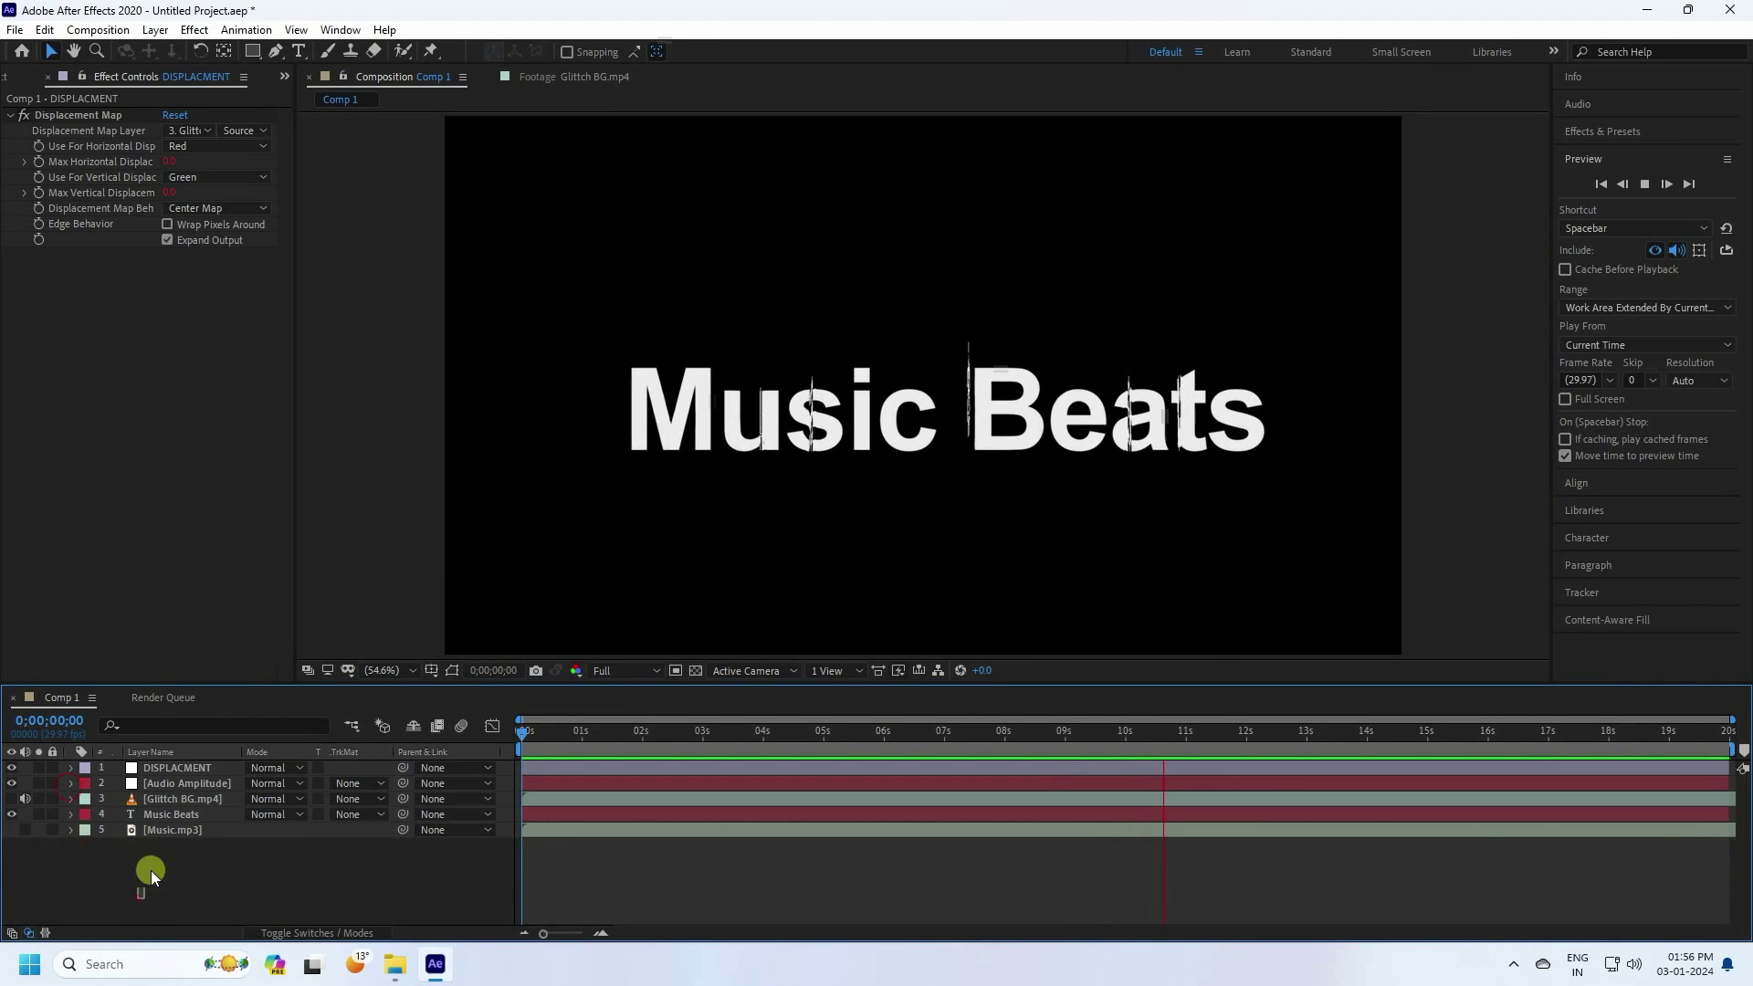
- Pre-compose all five layers into a new composition named TEXT, moving all attributes into it
drag(151, 875, 325, 642)
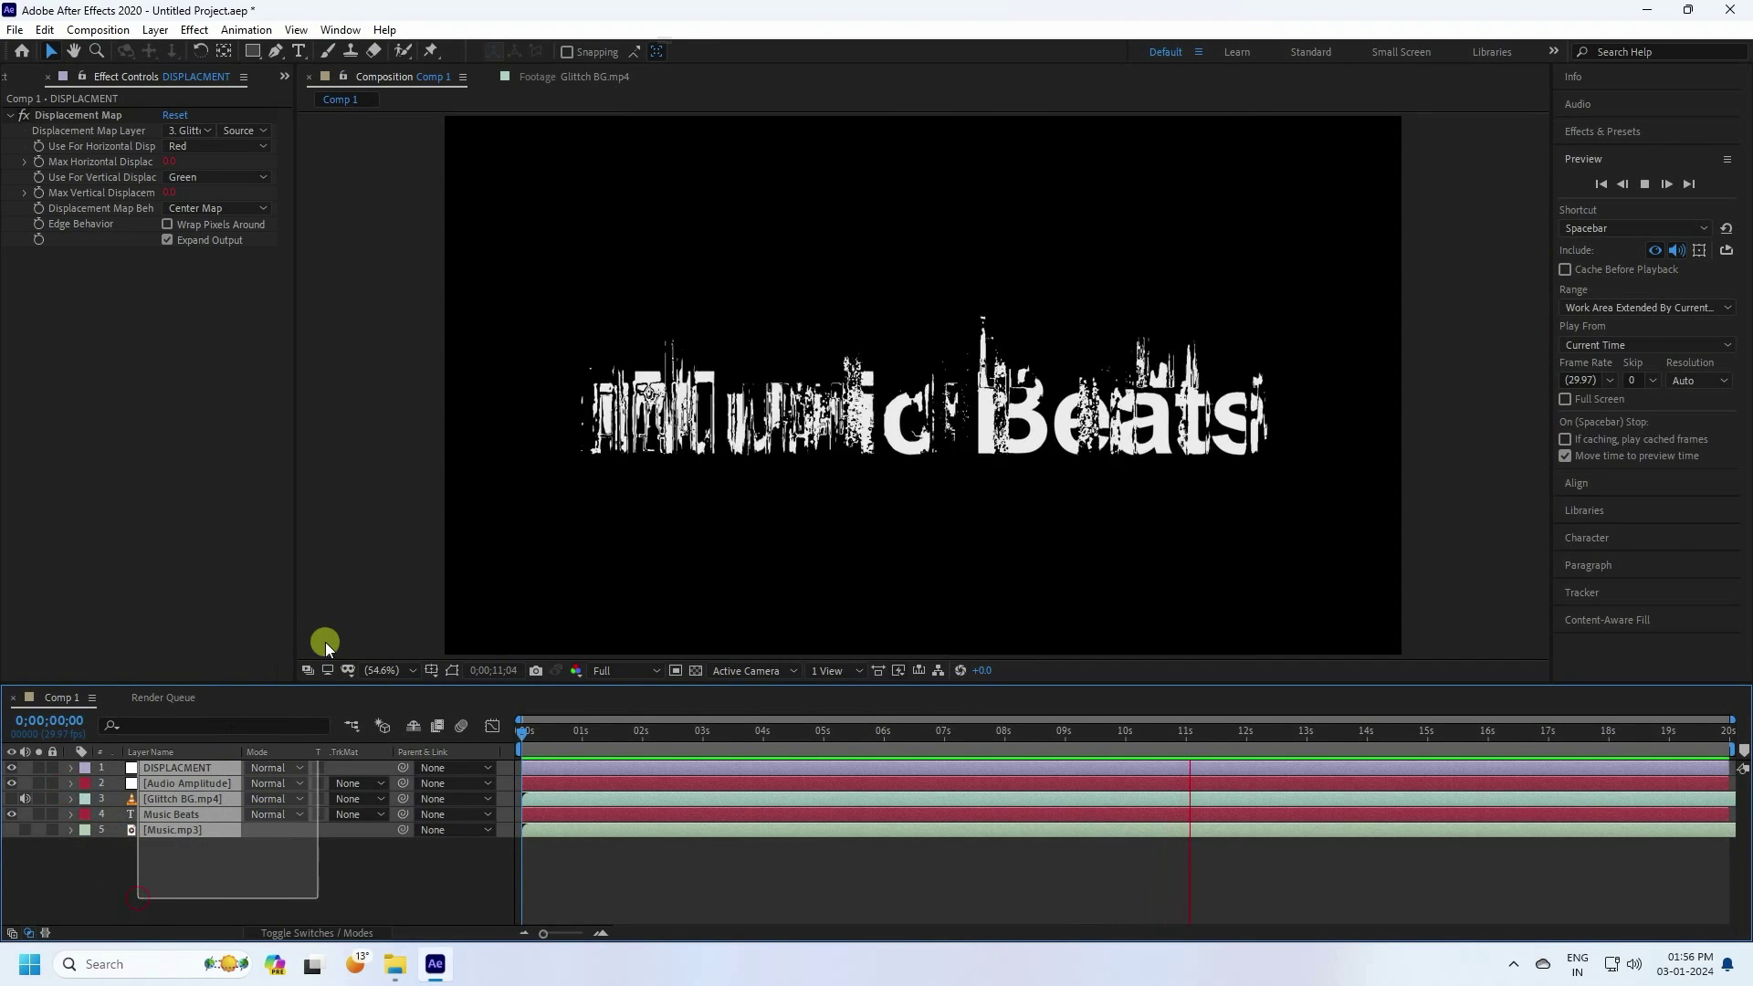
right_click(156, 827)
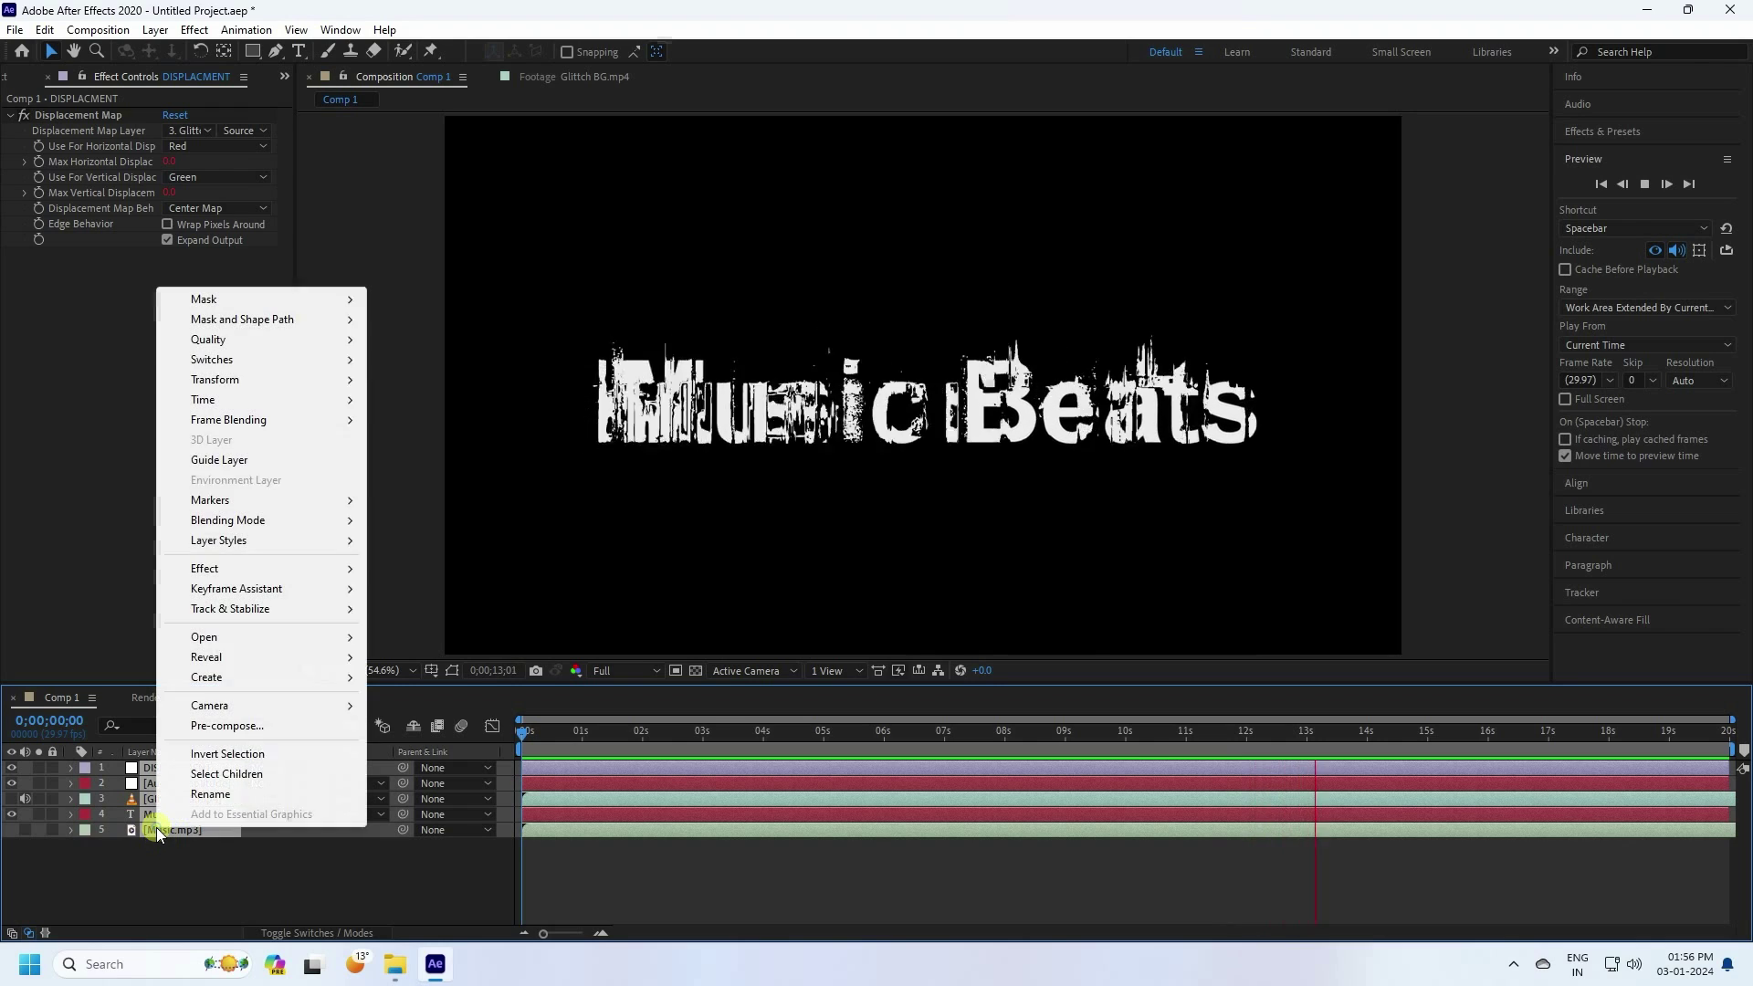
click(221, 726)
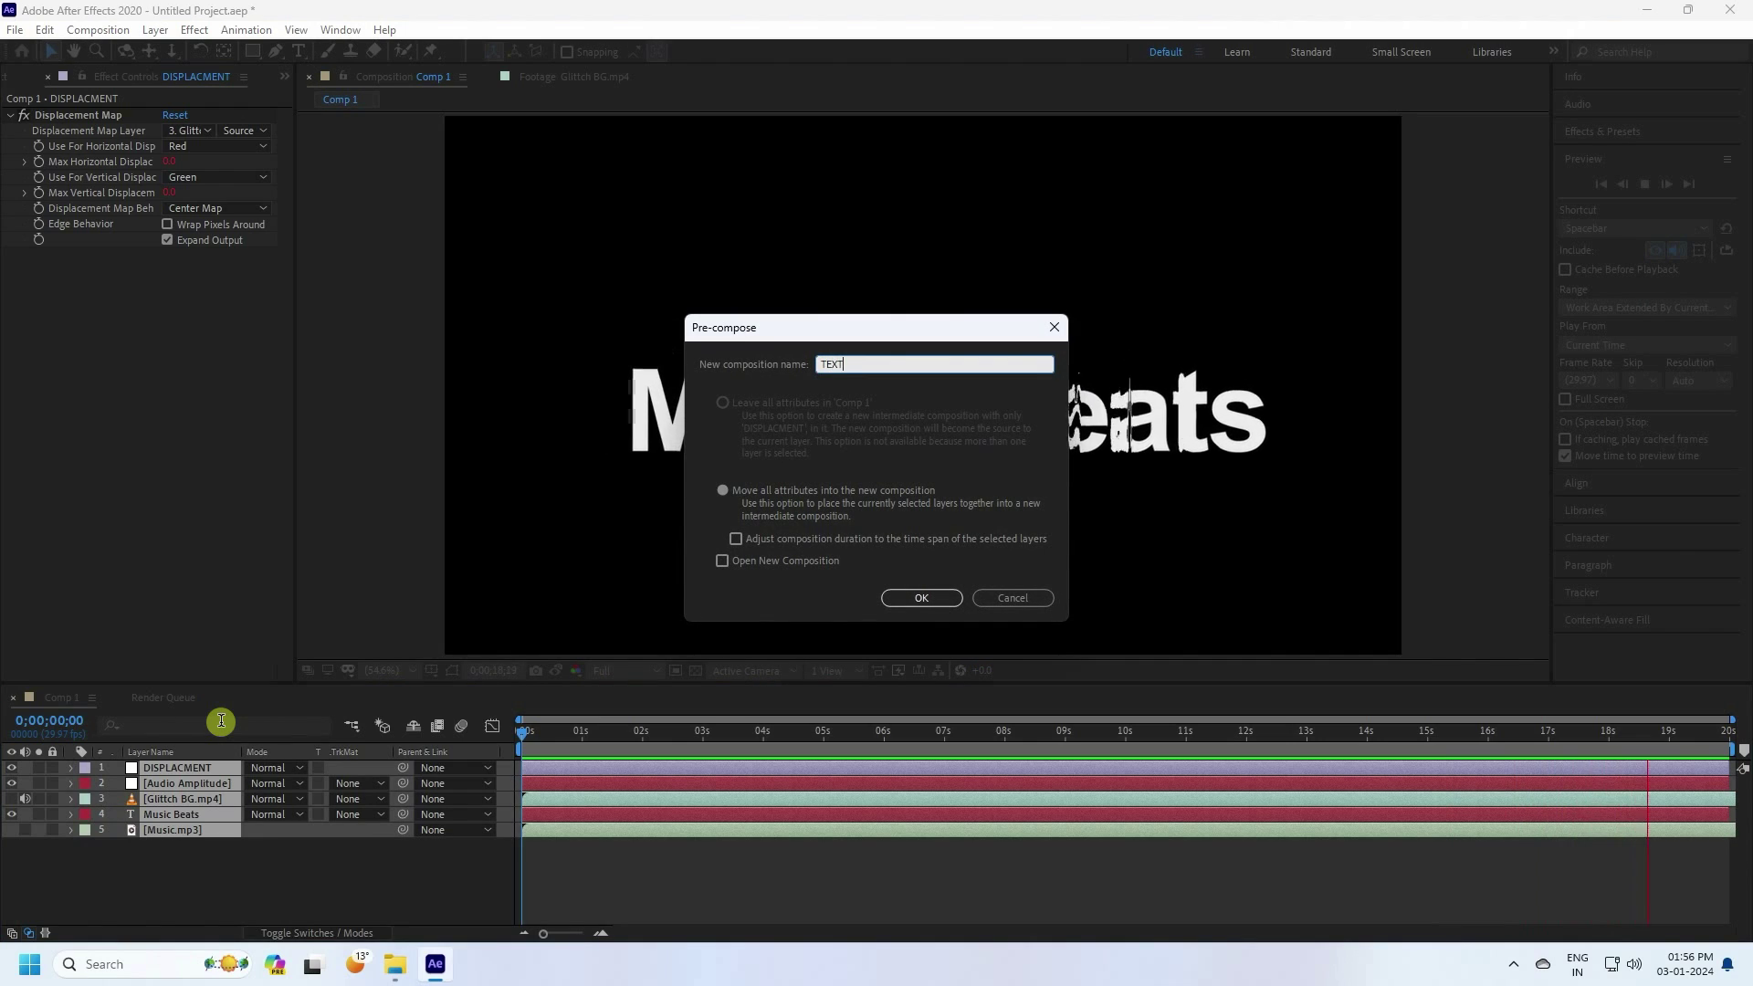
text(TEXT)
click(921, 598)
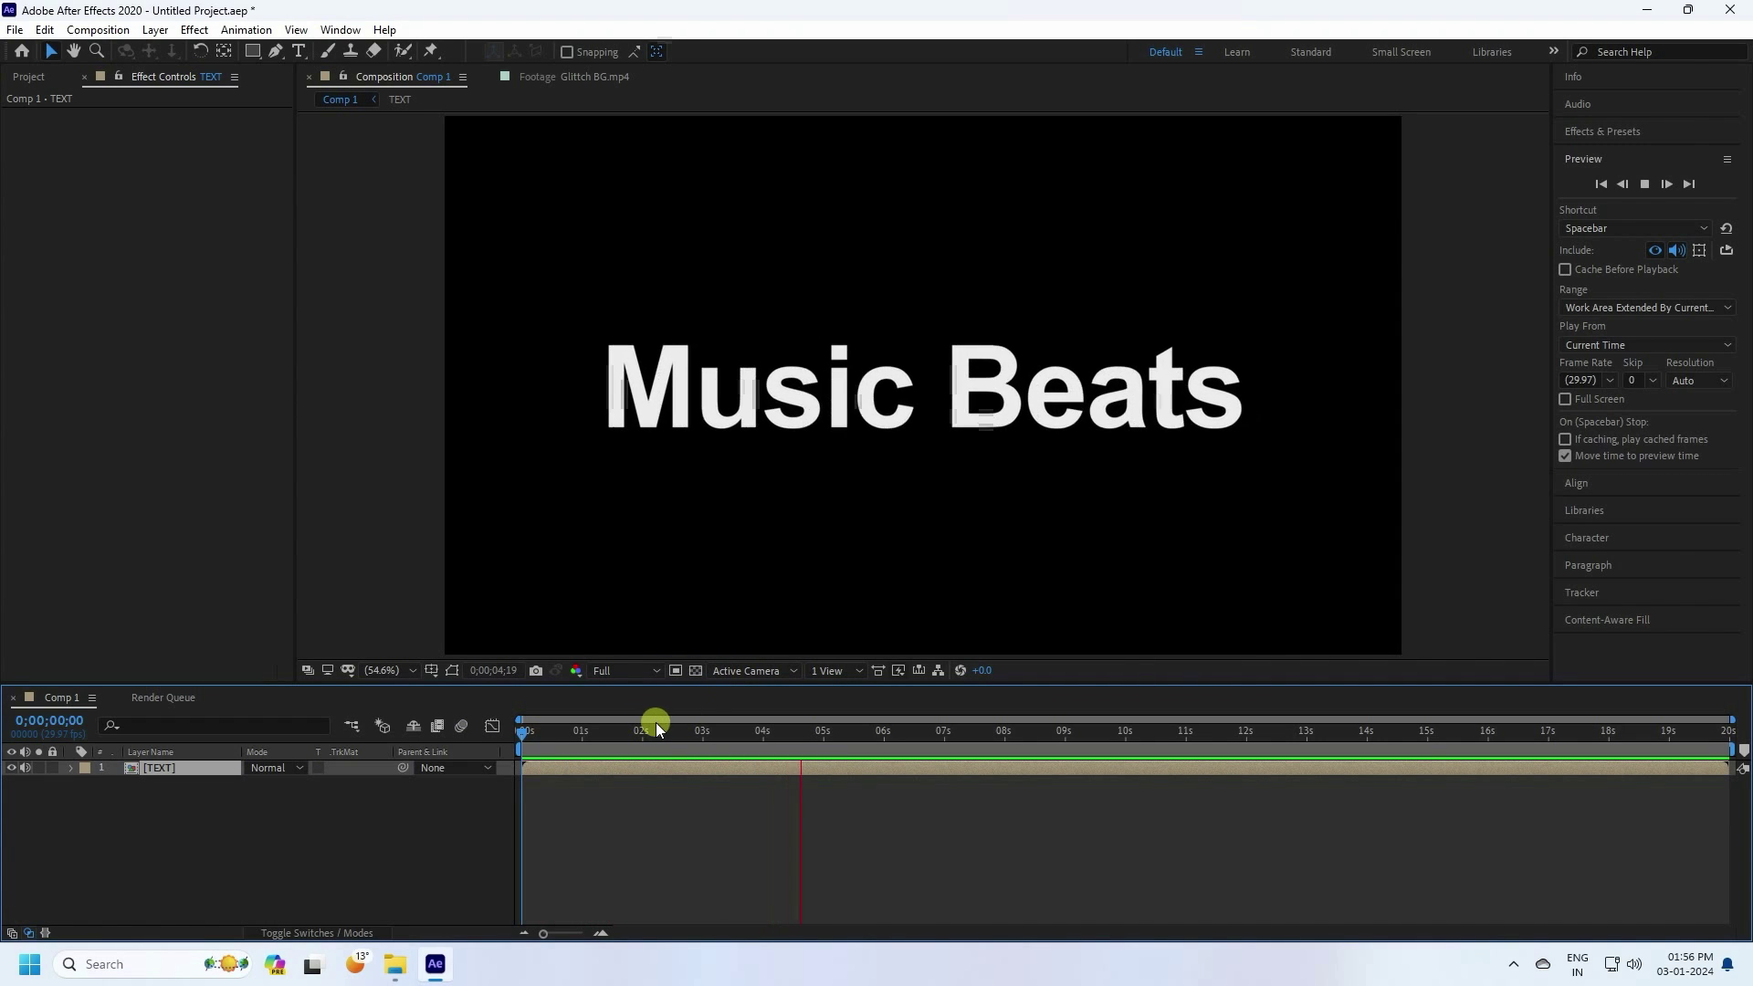
- Apply the CC Scale Wipe effect to the TEXT layer with the time at 4 seconds, and set its Stretch to 15
click(765, 730)
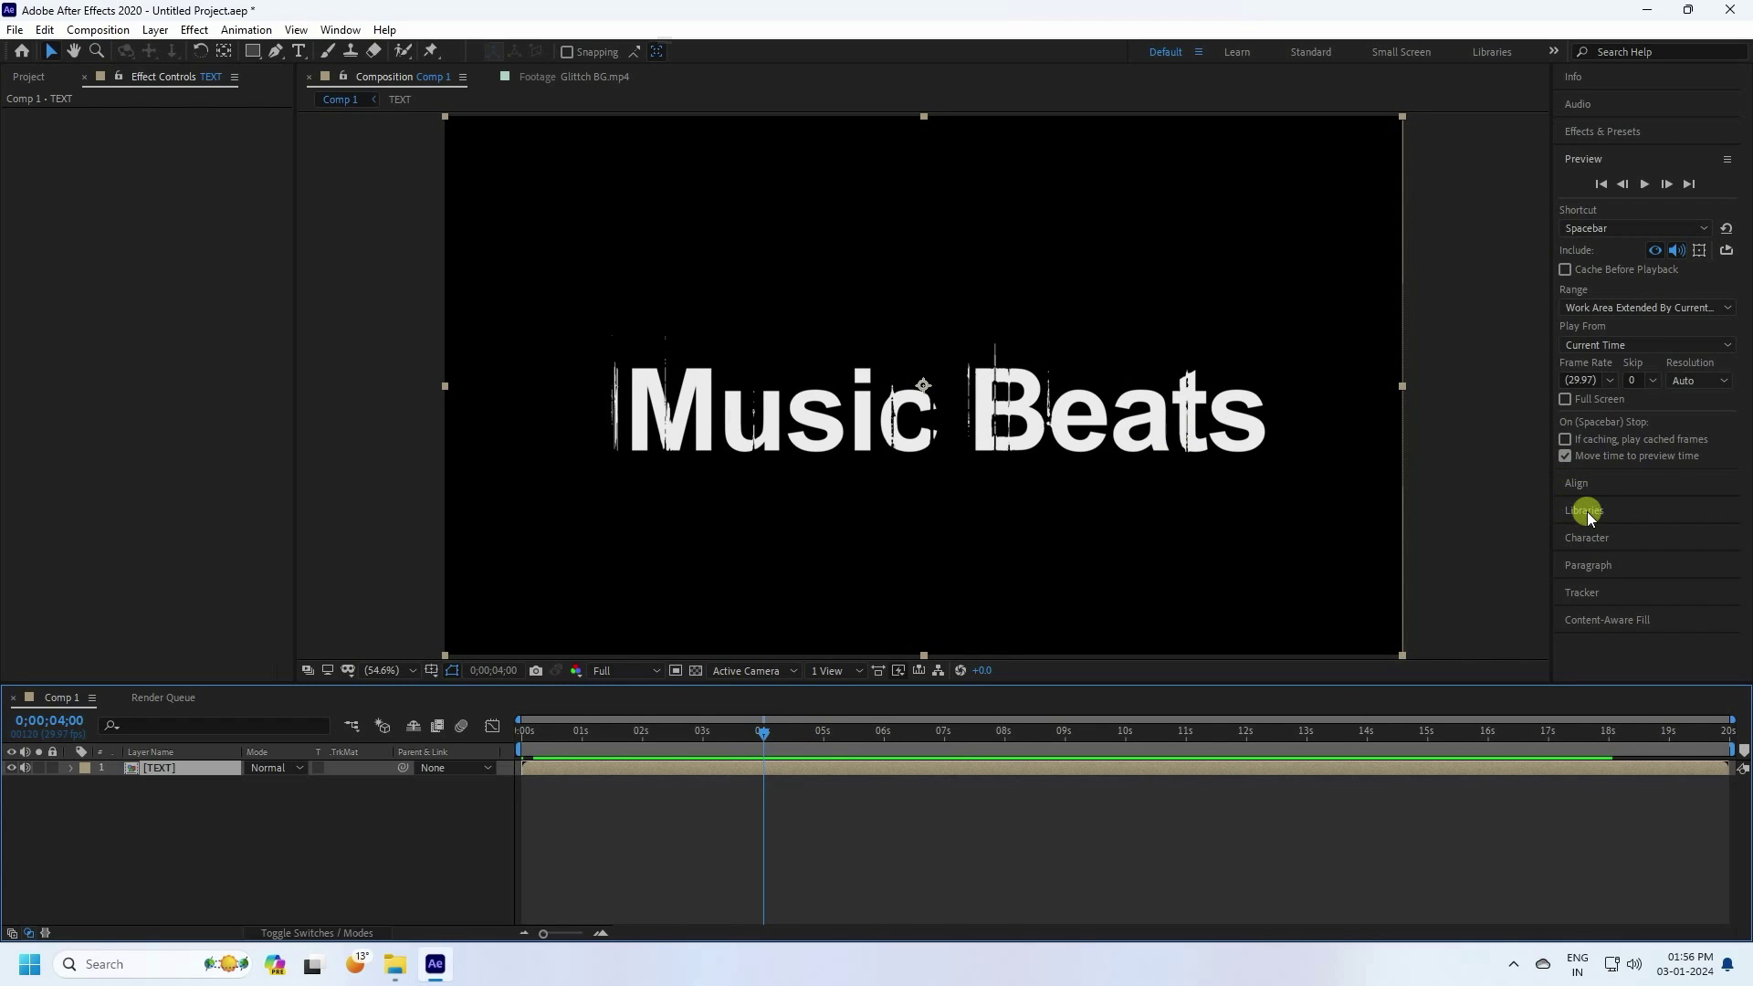
click(1583, 129)
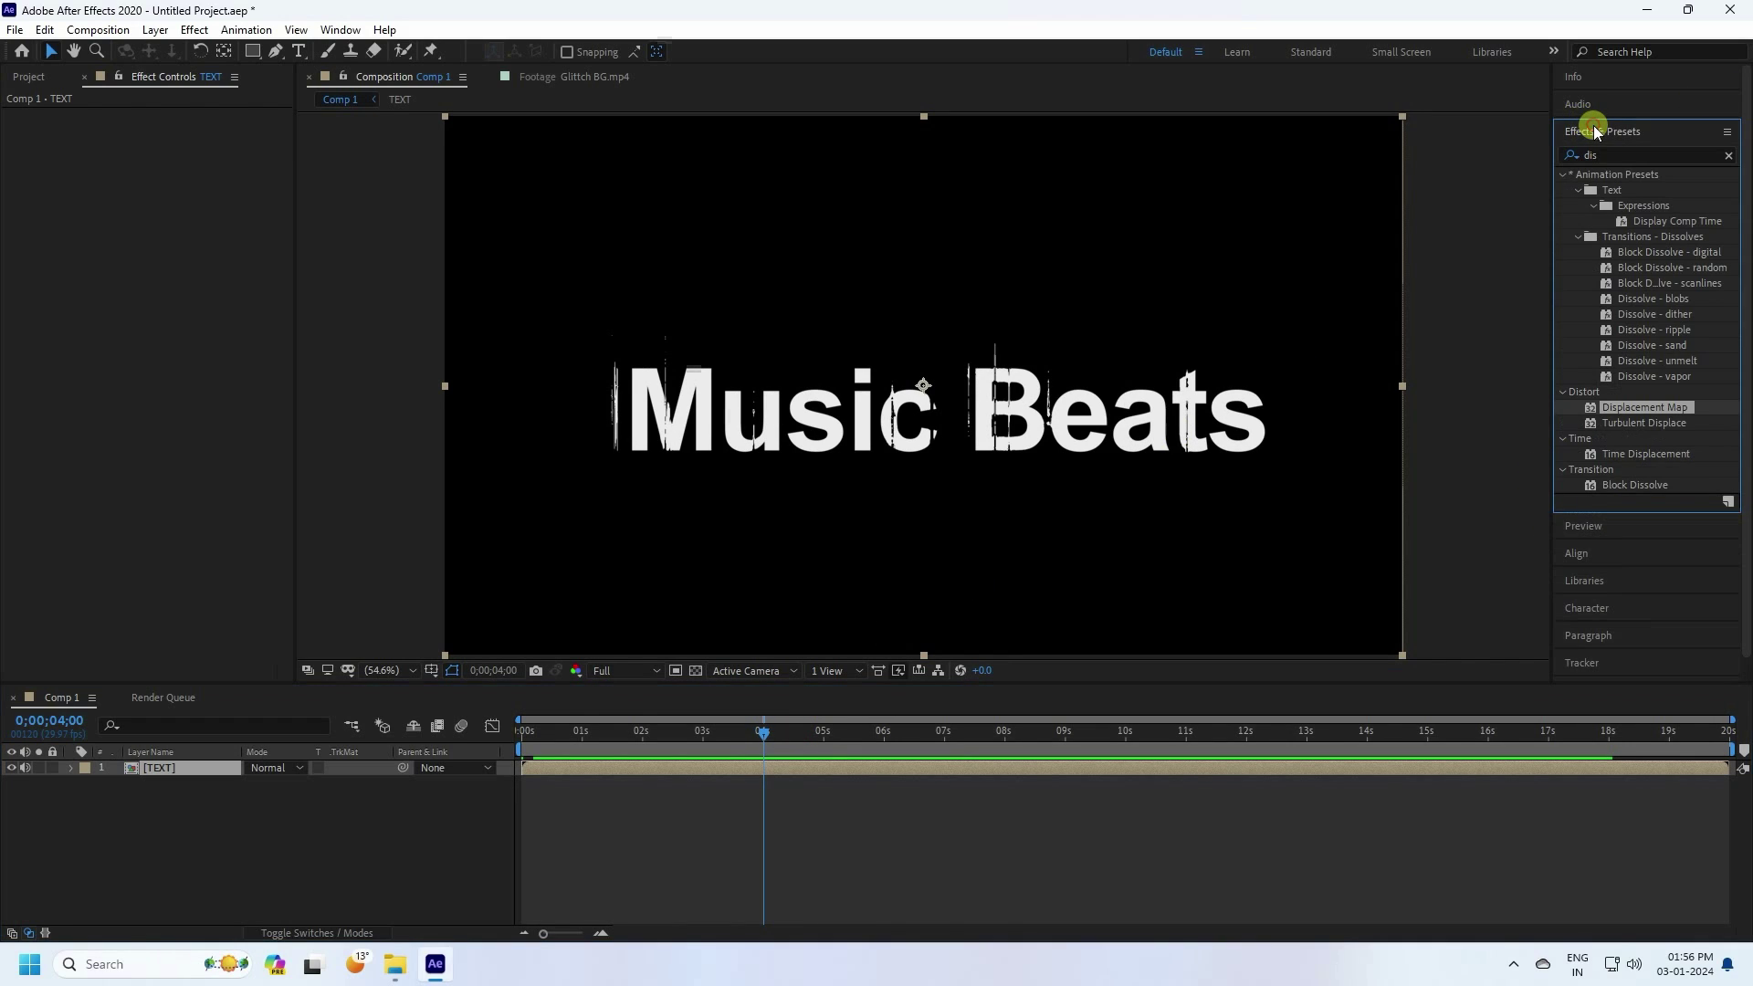
click(1607, 153)
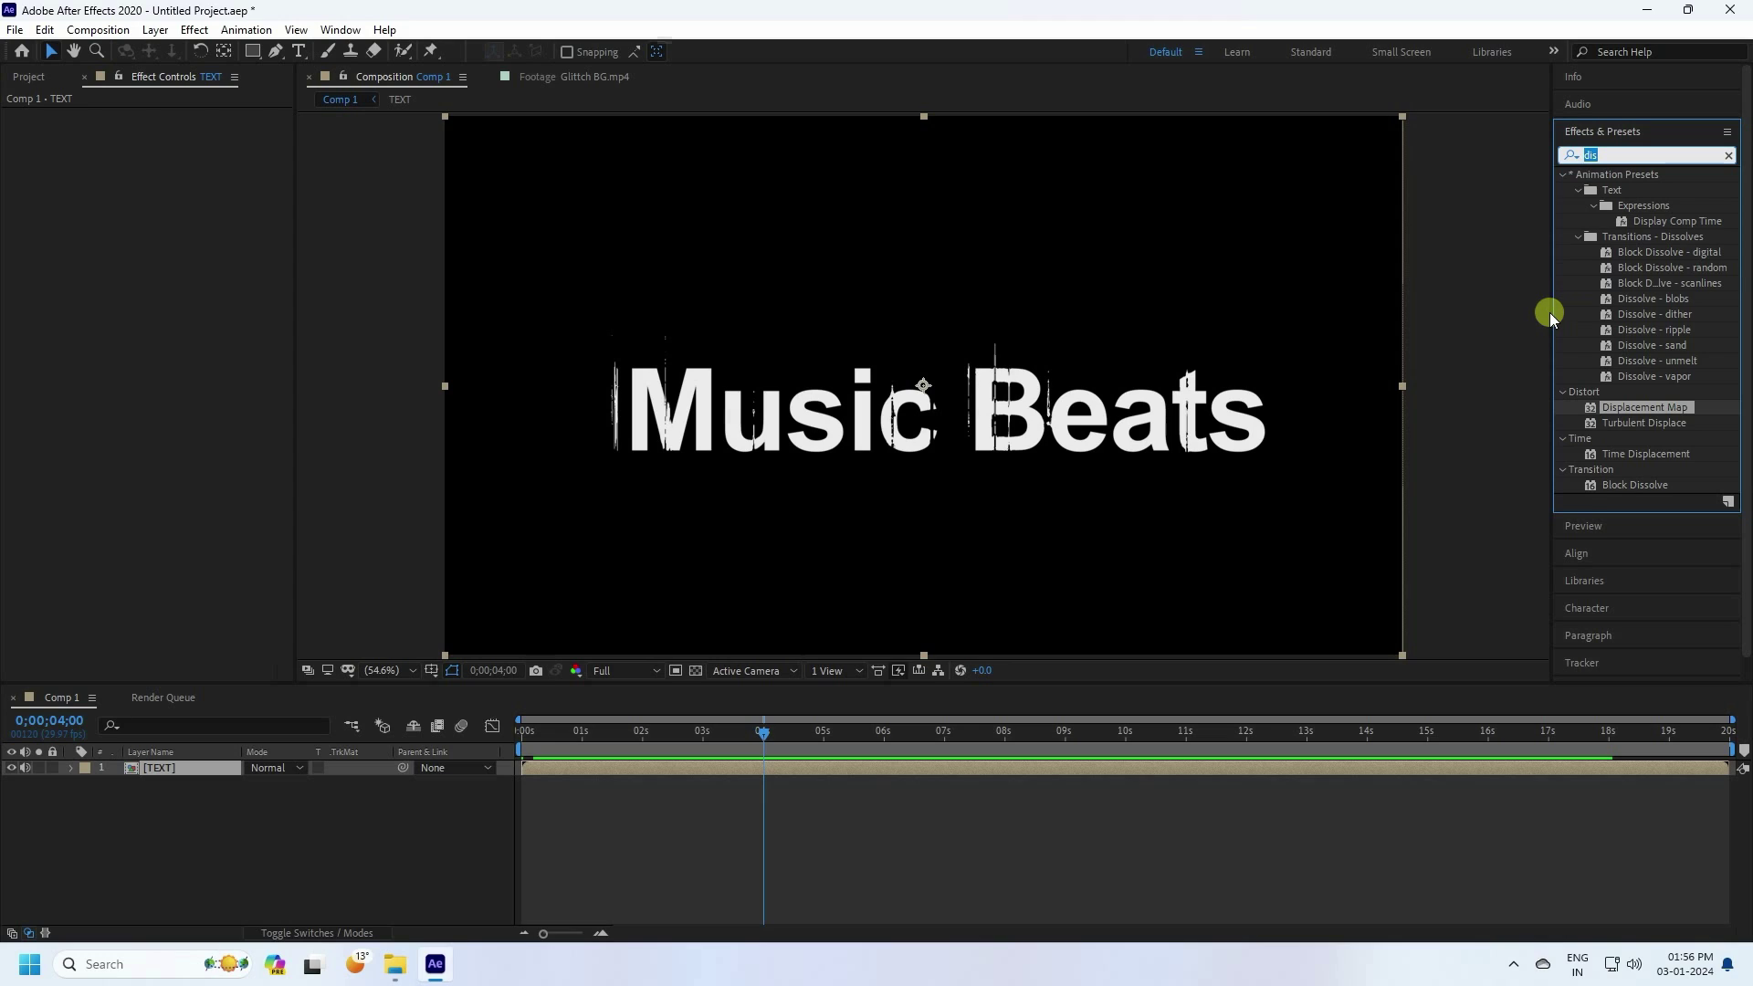
text(cc s)
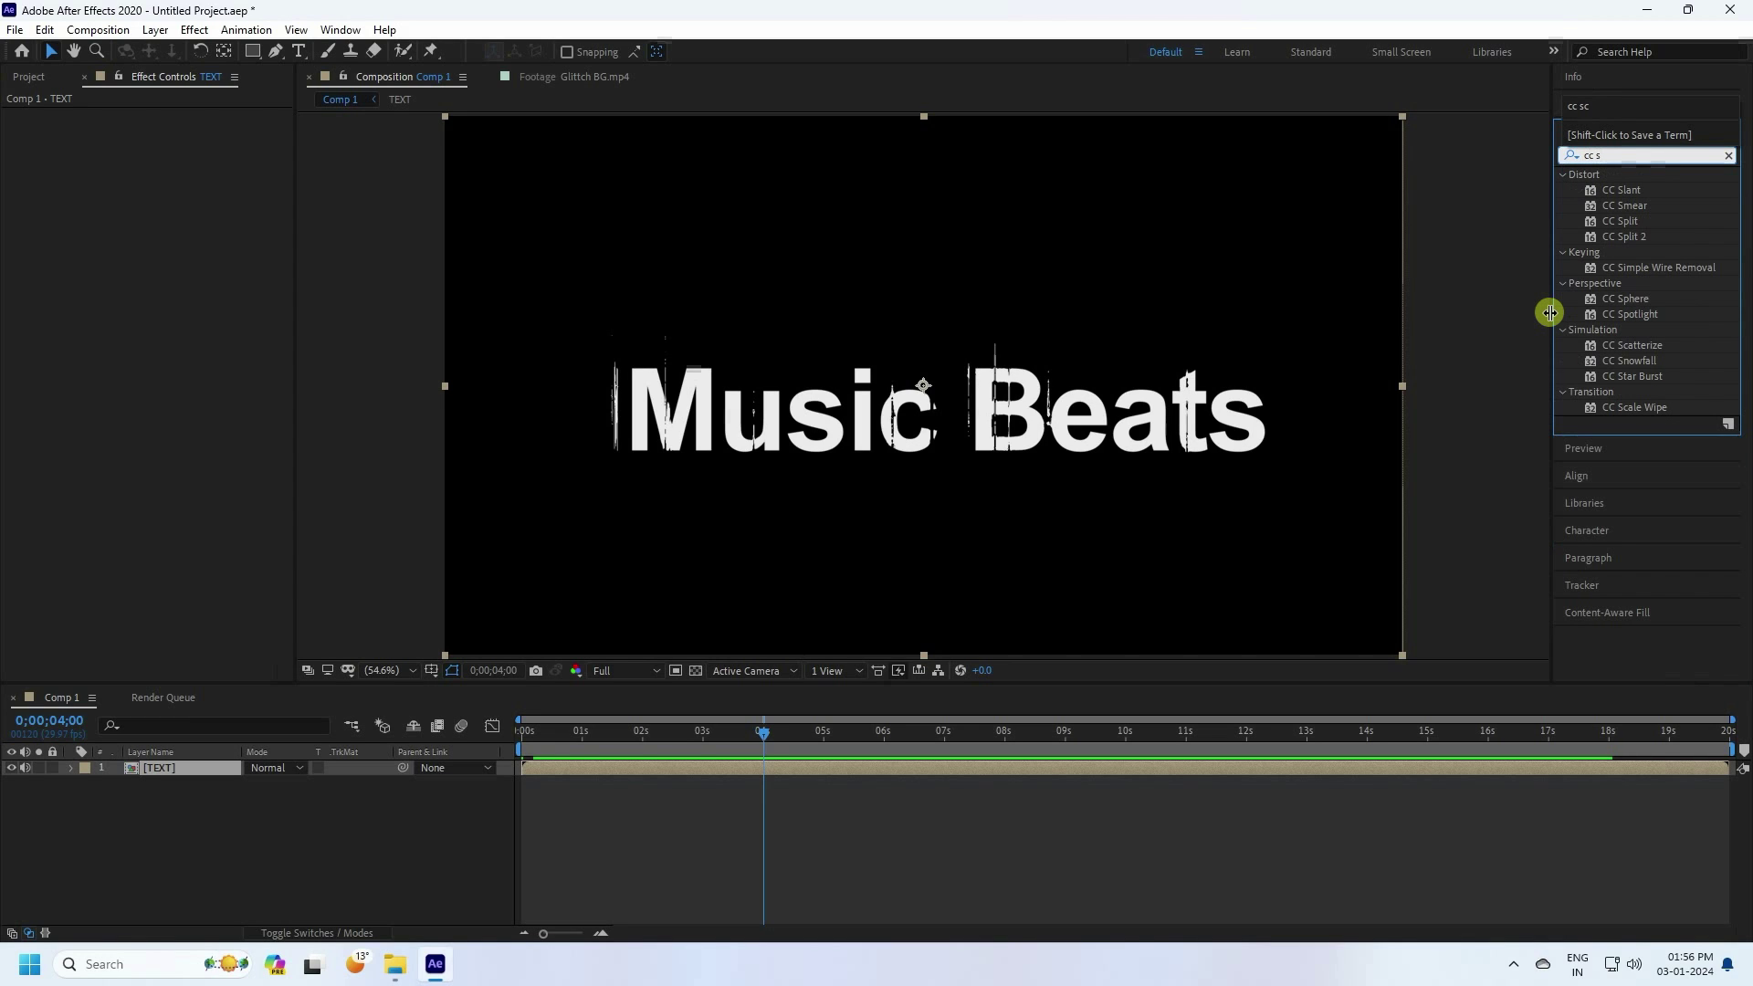
text(c)
click(1652, 222)
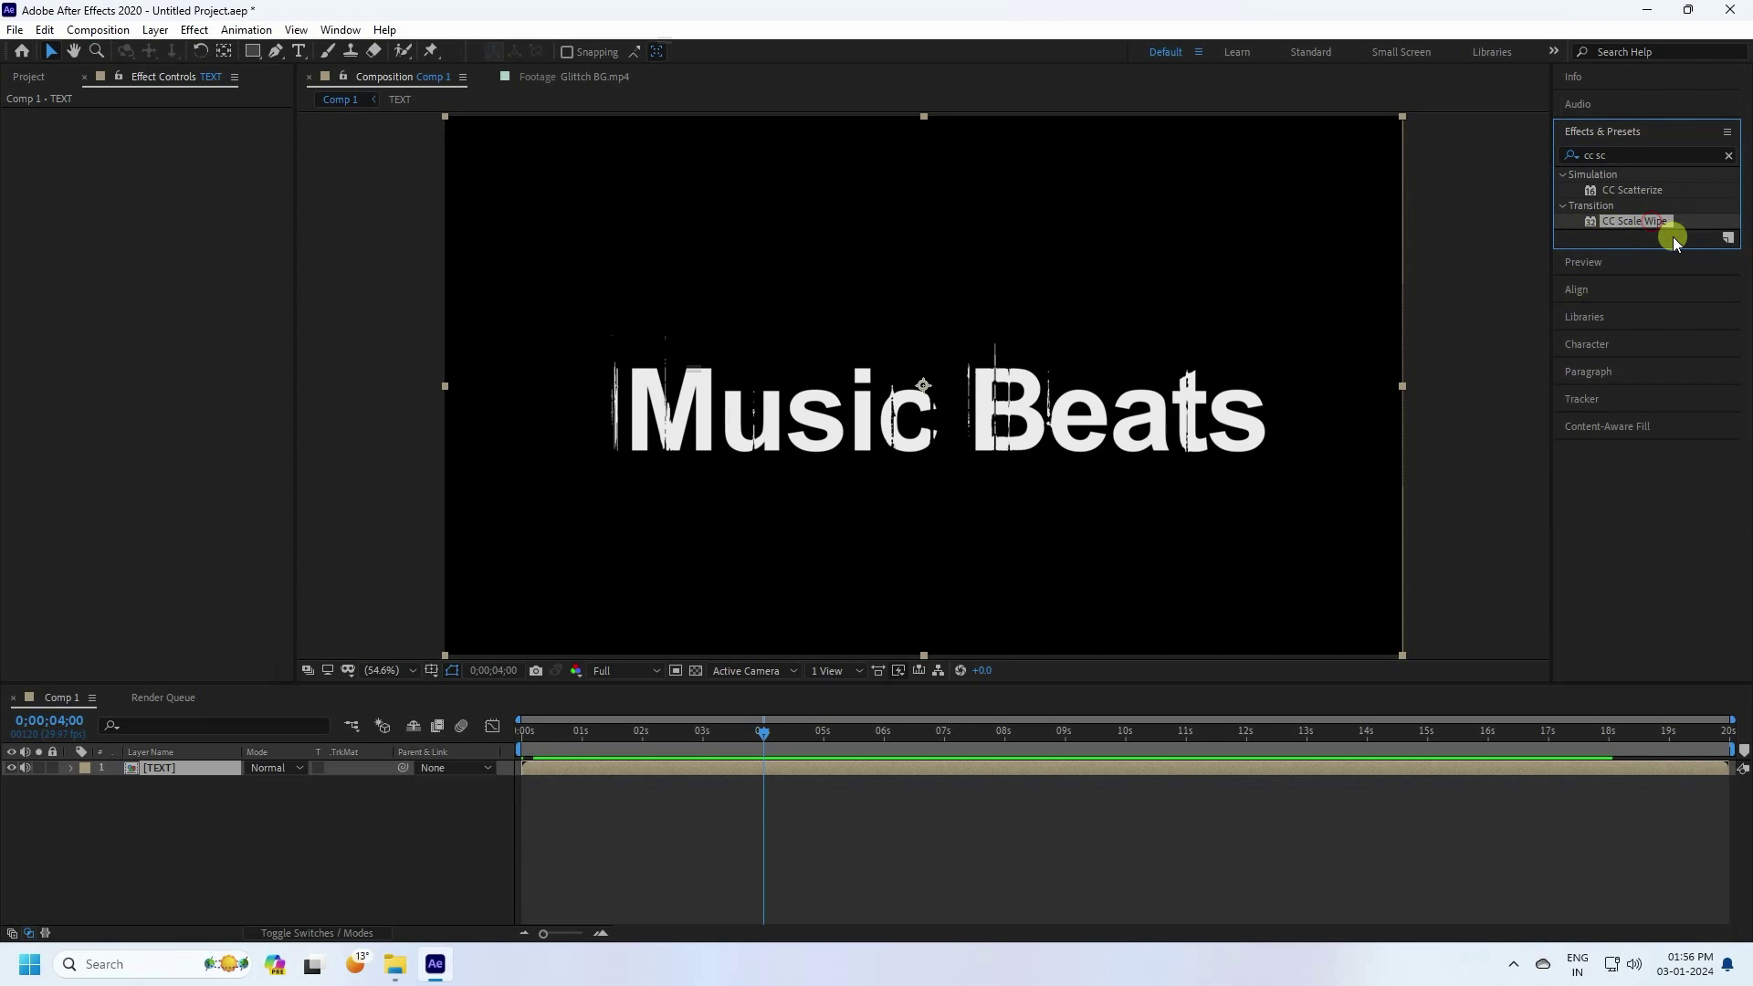
drag(1632, 230, 184, 770)
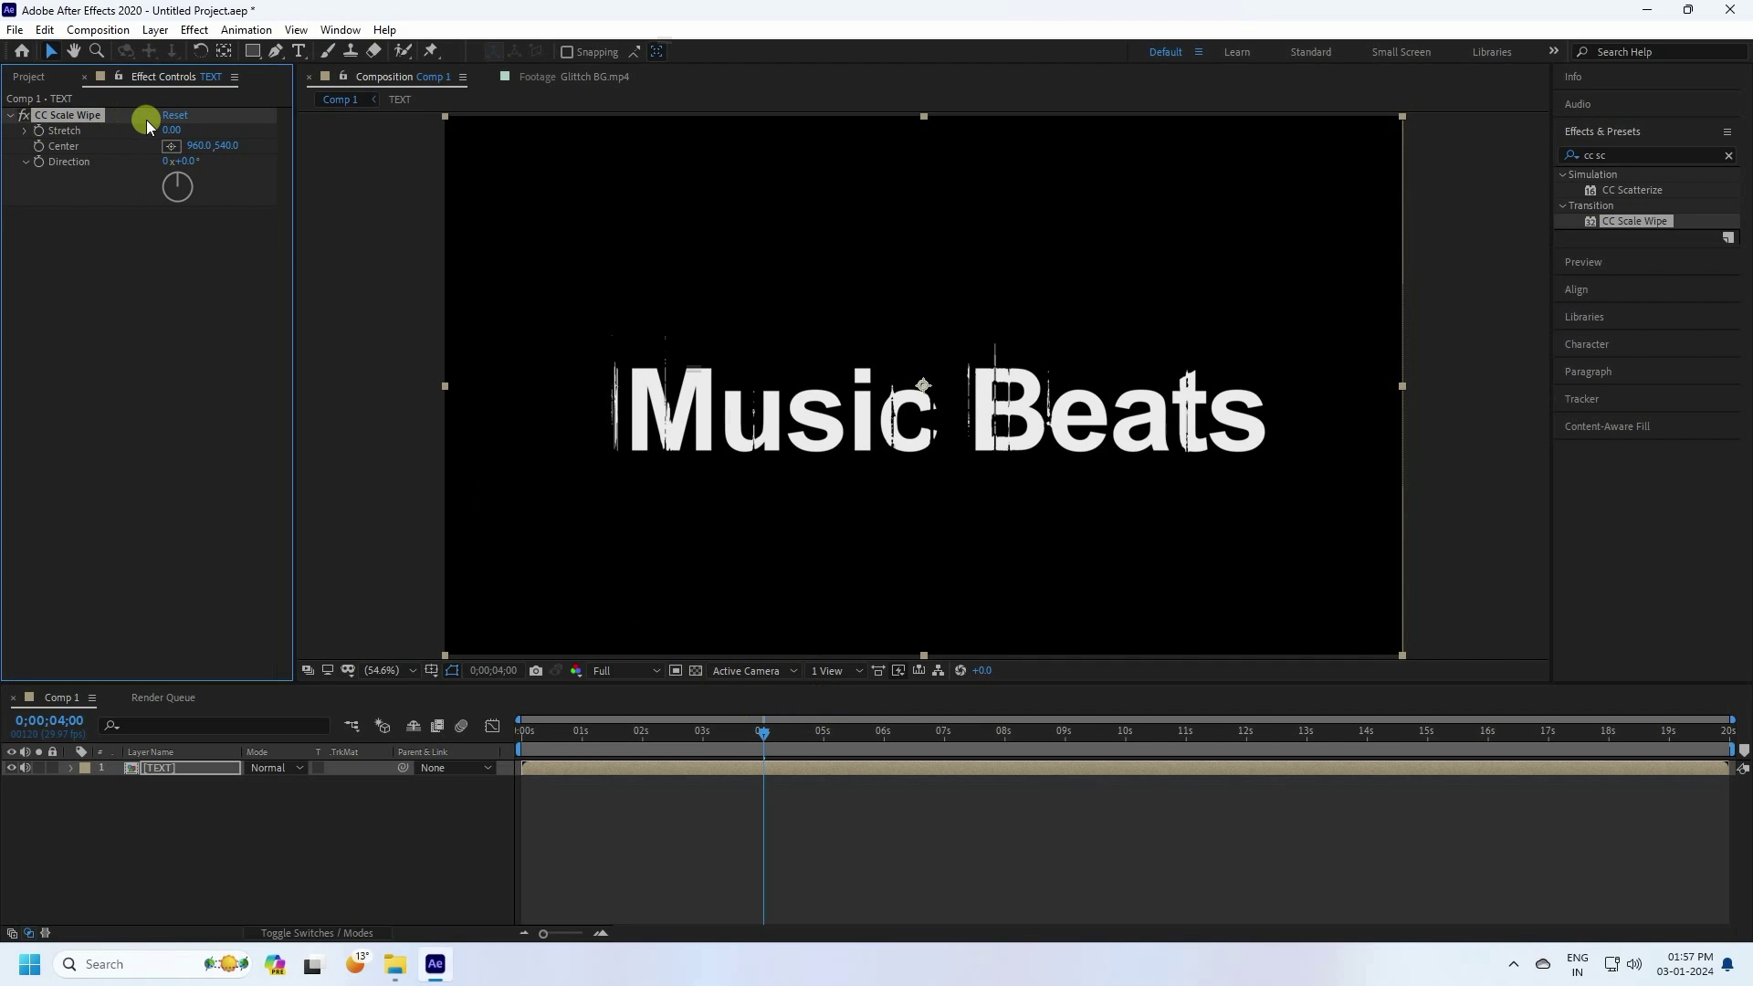
text(15)
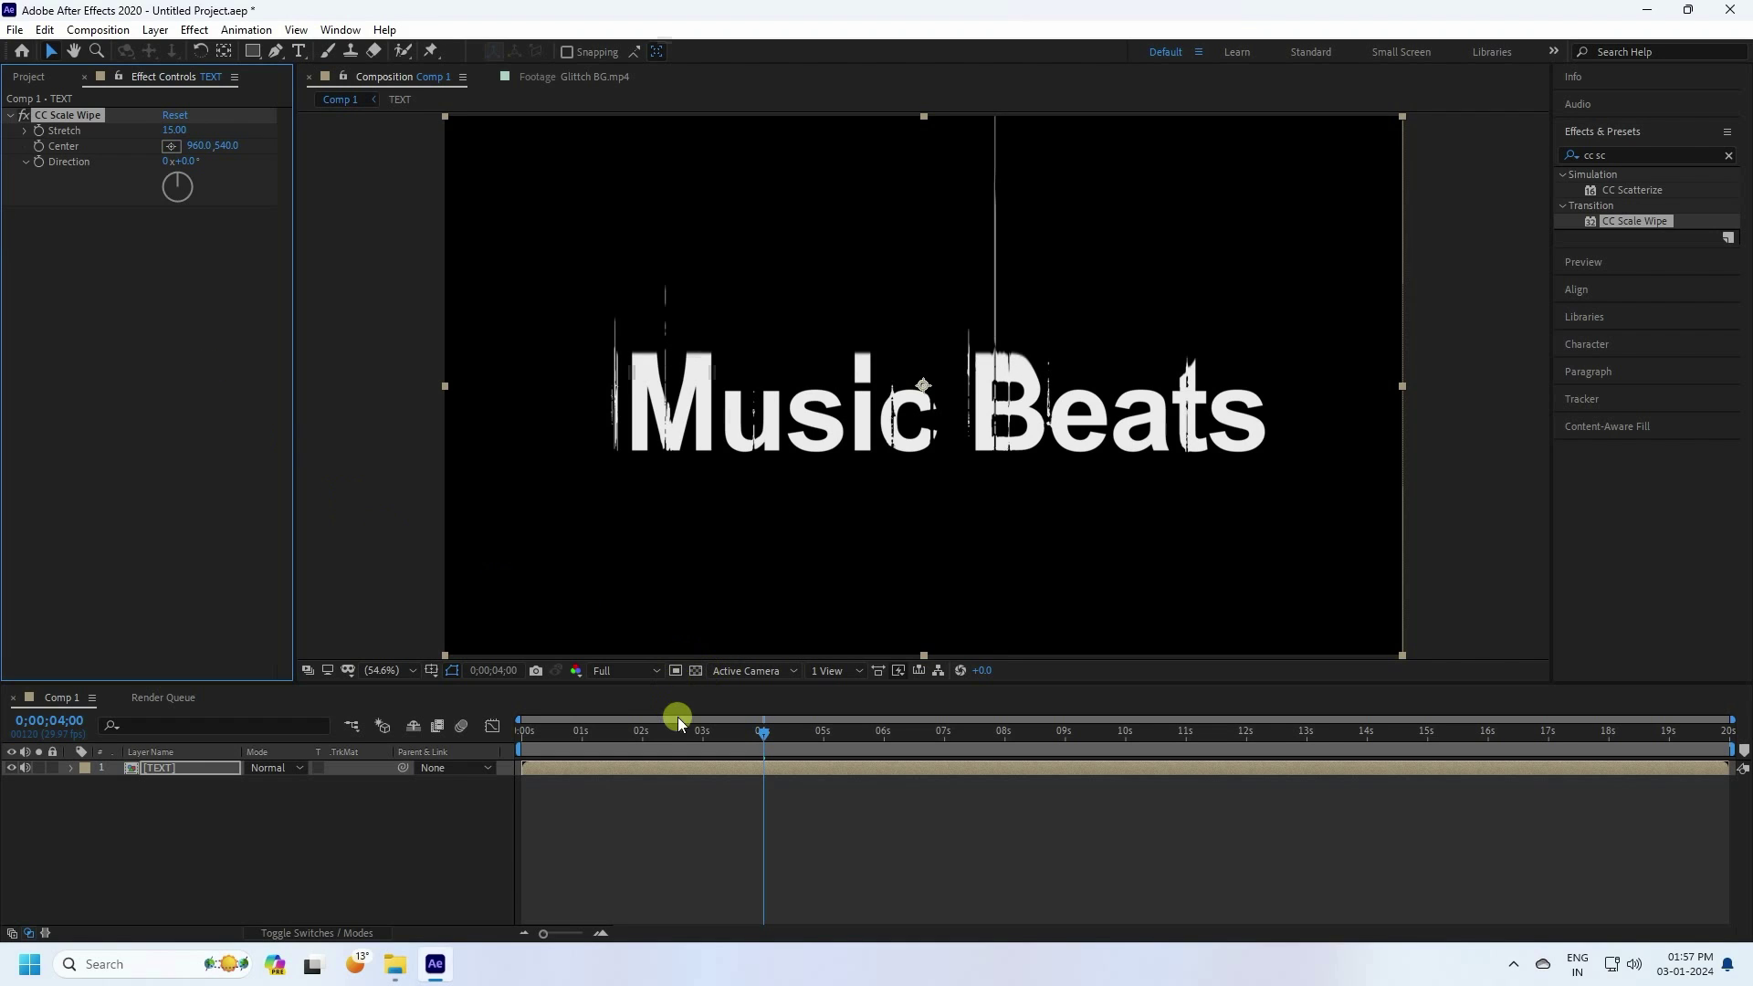
- Play the stretched text animation from the start in an enlarged composition view, then stop playback
drag(680, 731, 694, 743)
key(Home)
click(1593, 262)
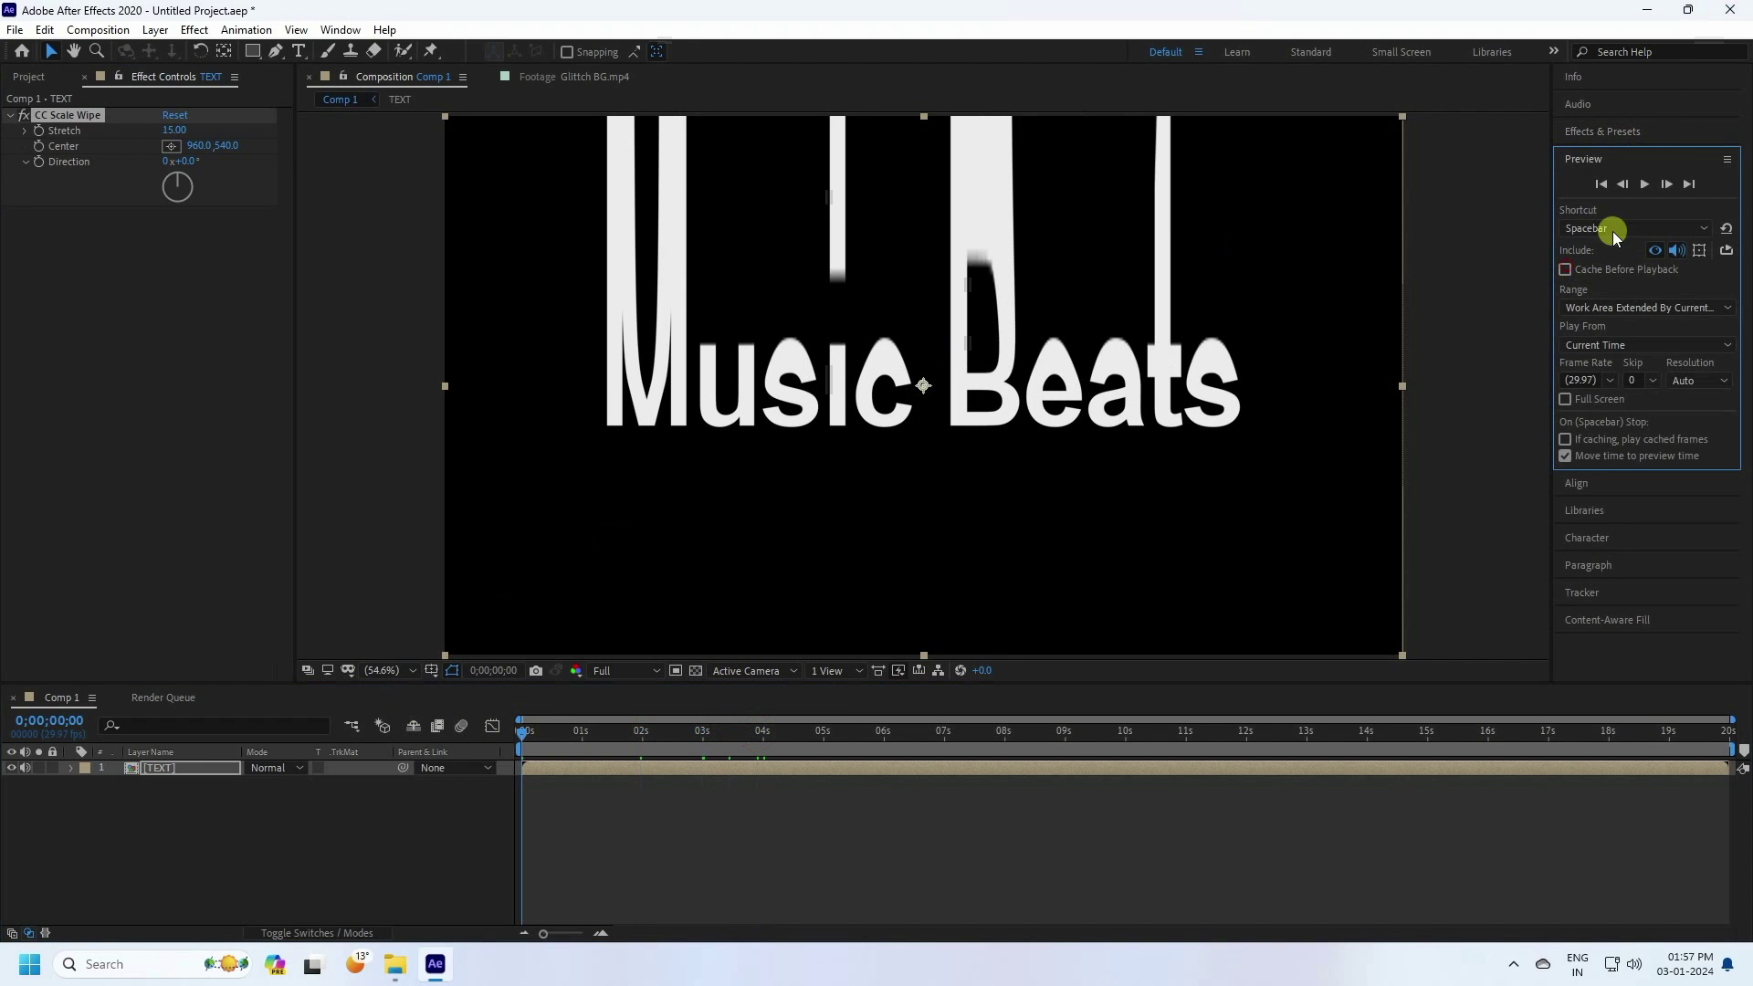
click(1645, 178)
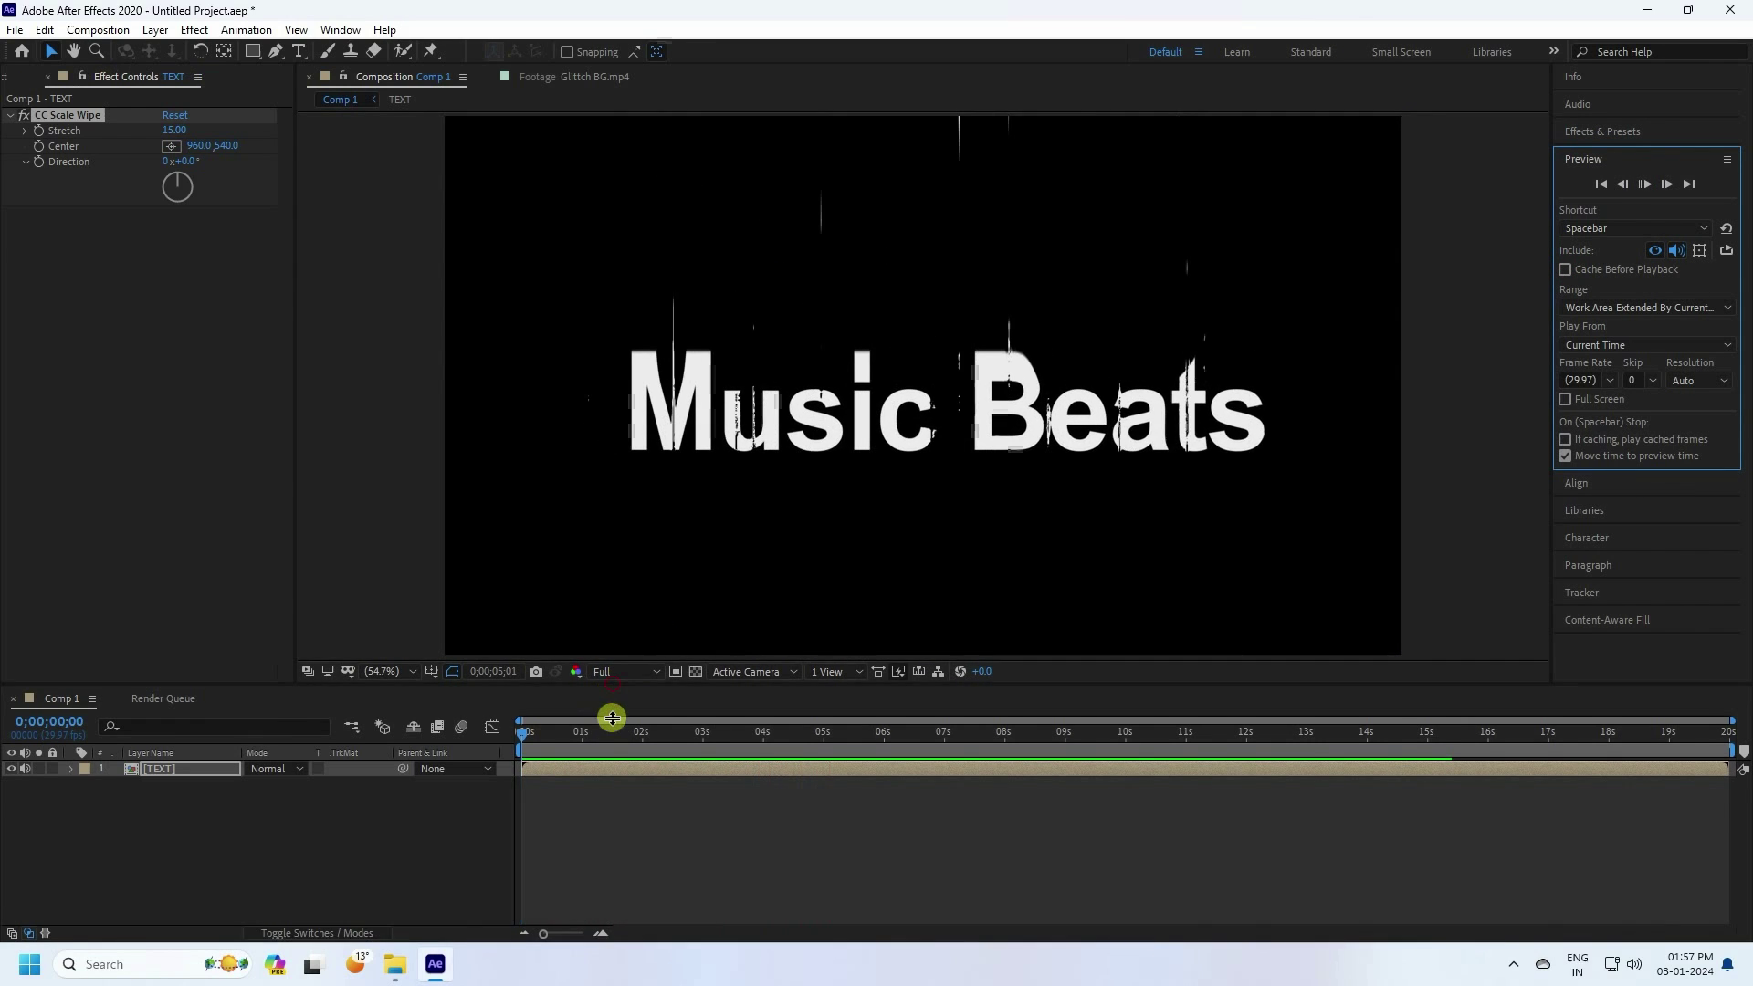
drag(618, 686, 616, 736)
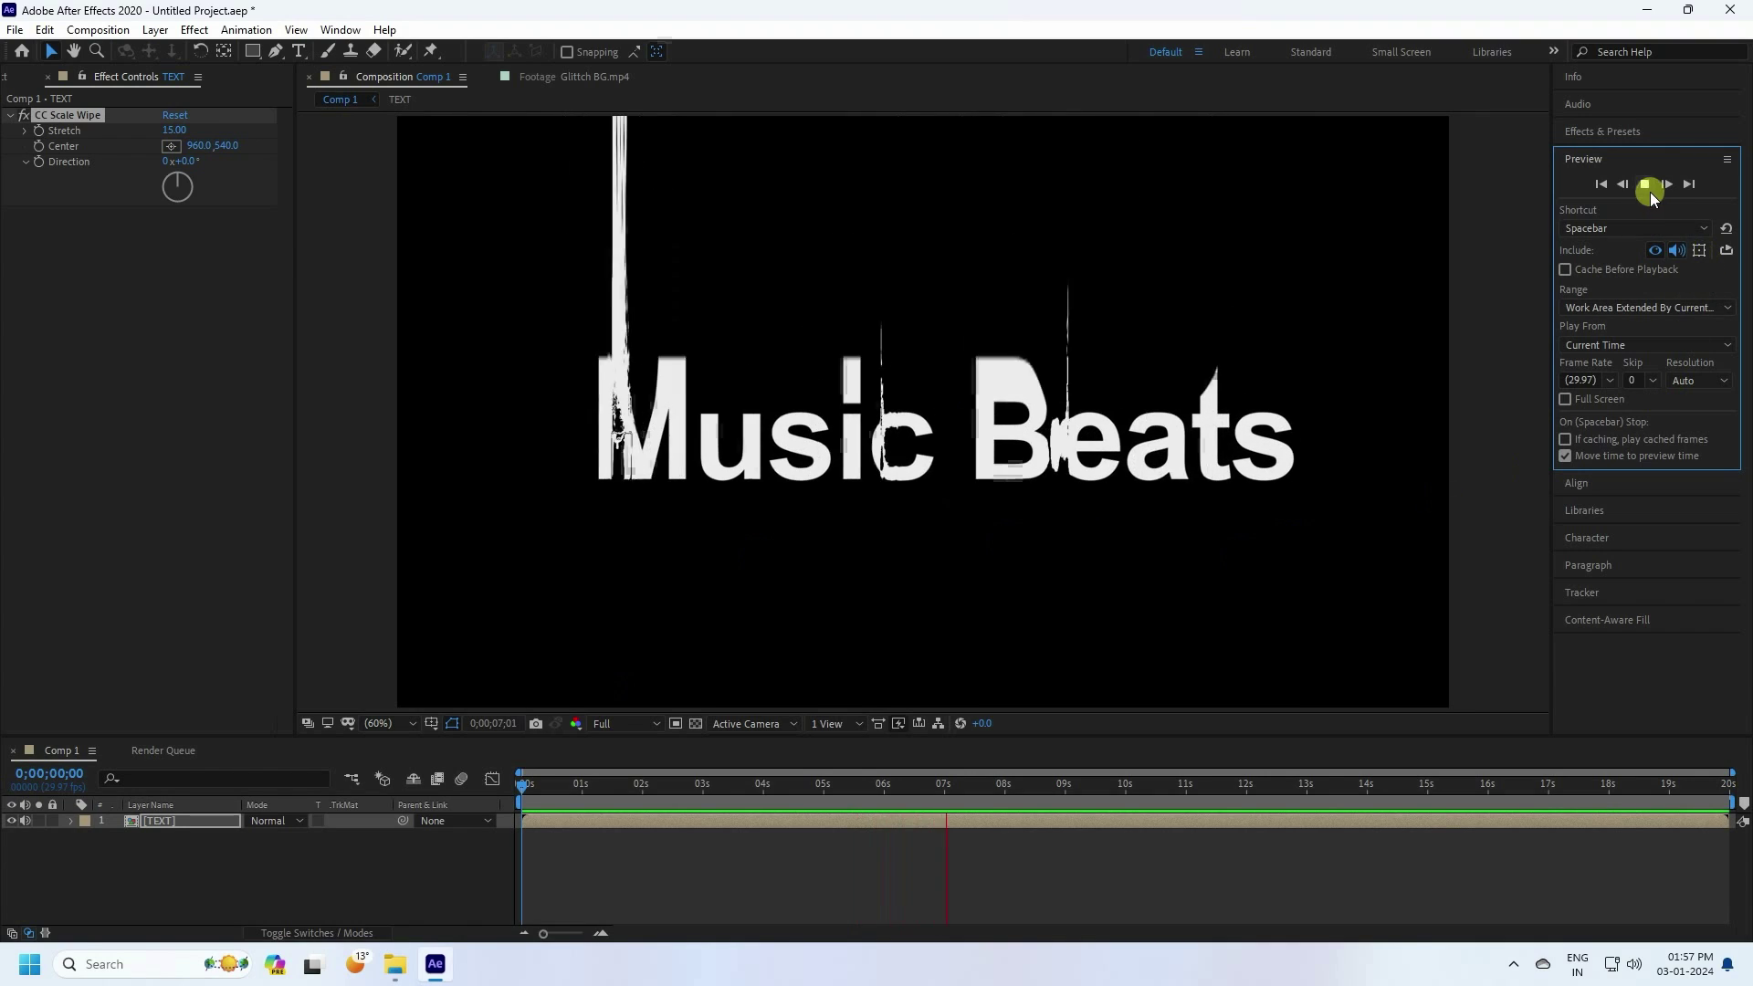
click(1647, 184)
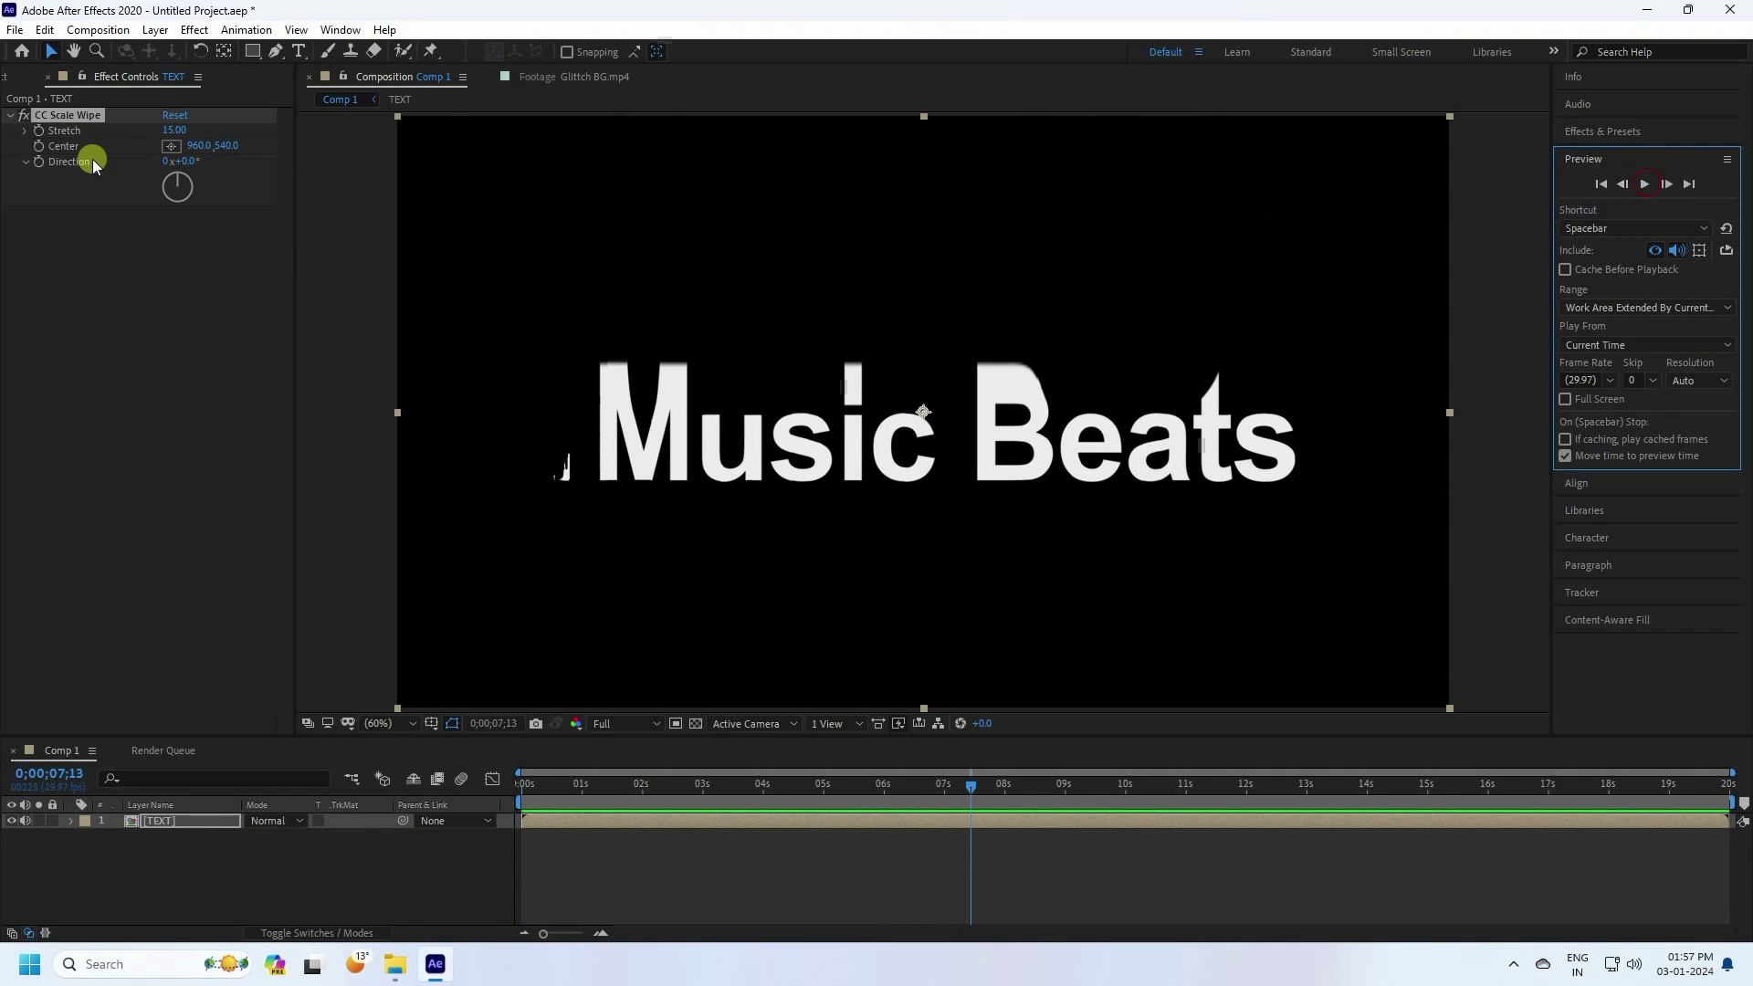
- Set the vertical Center value of CC Scale Wipe to 560 and preview the composition from the start
click(233, 150)
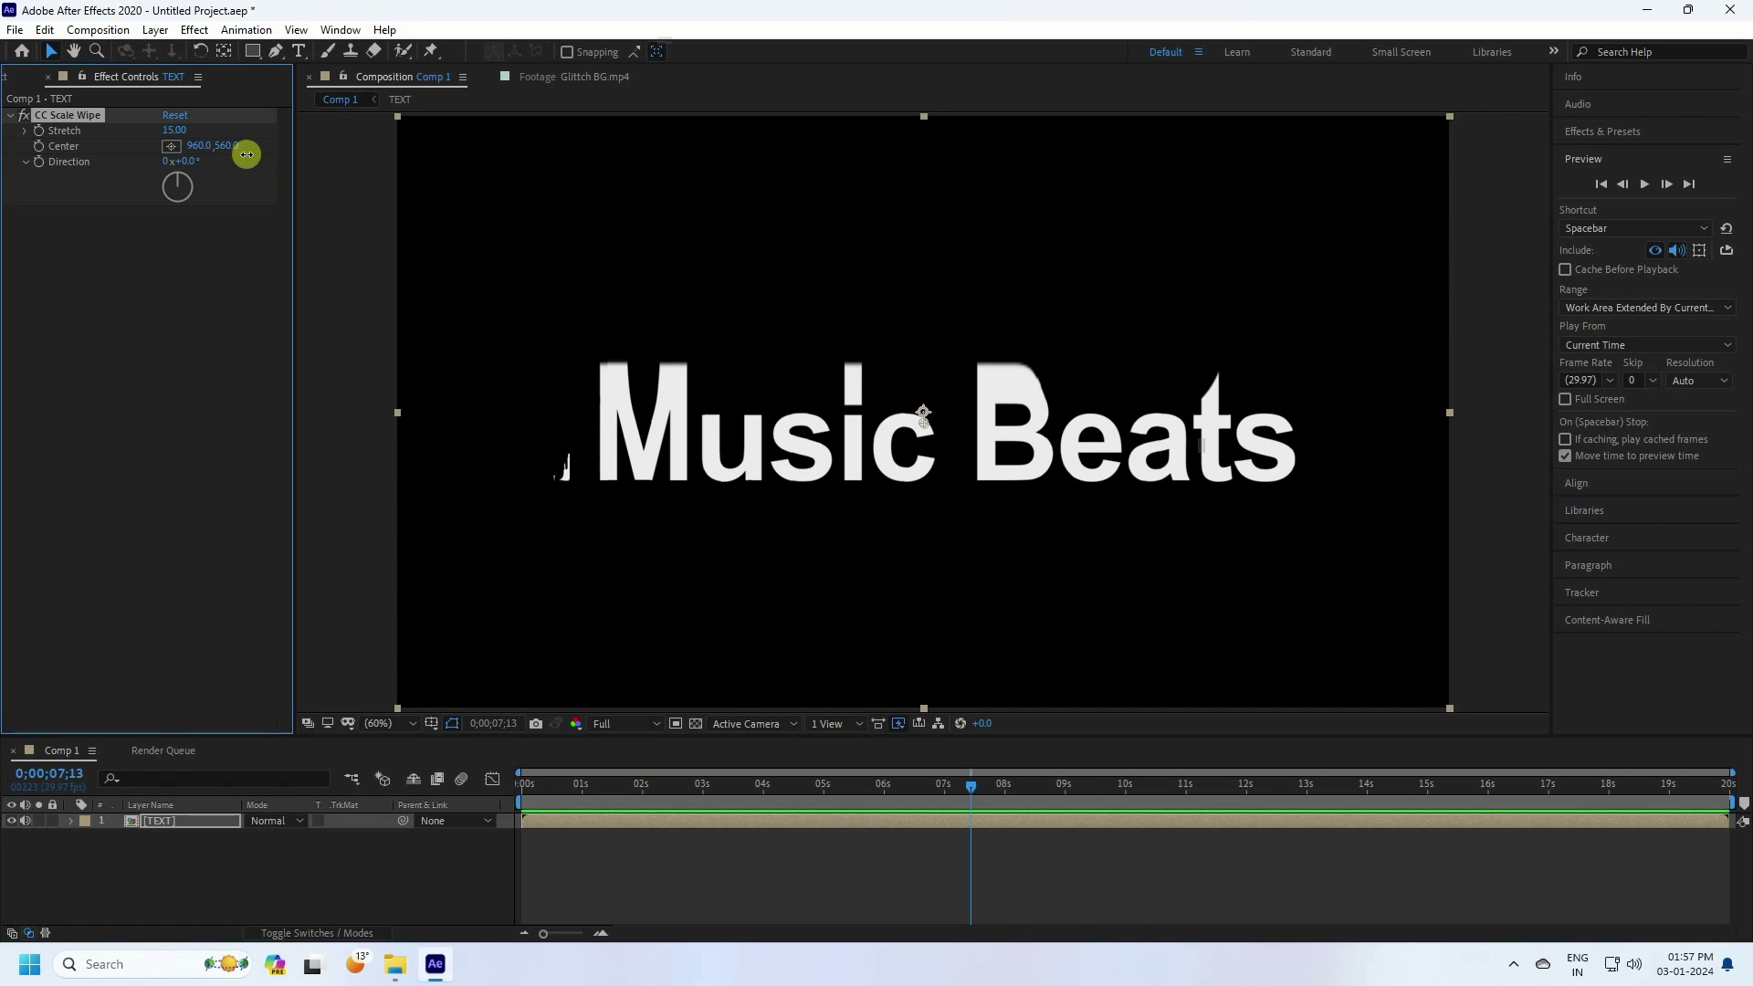
click(228, 147)
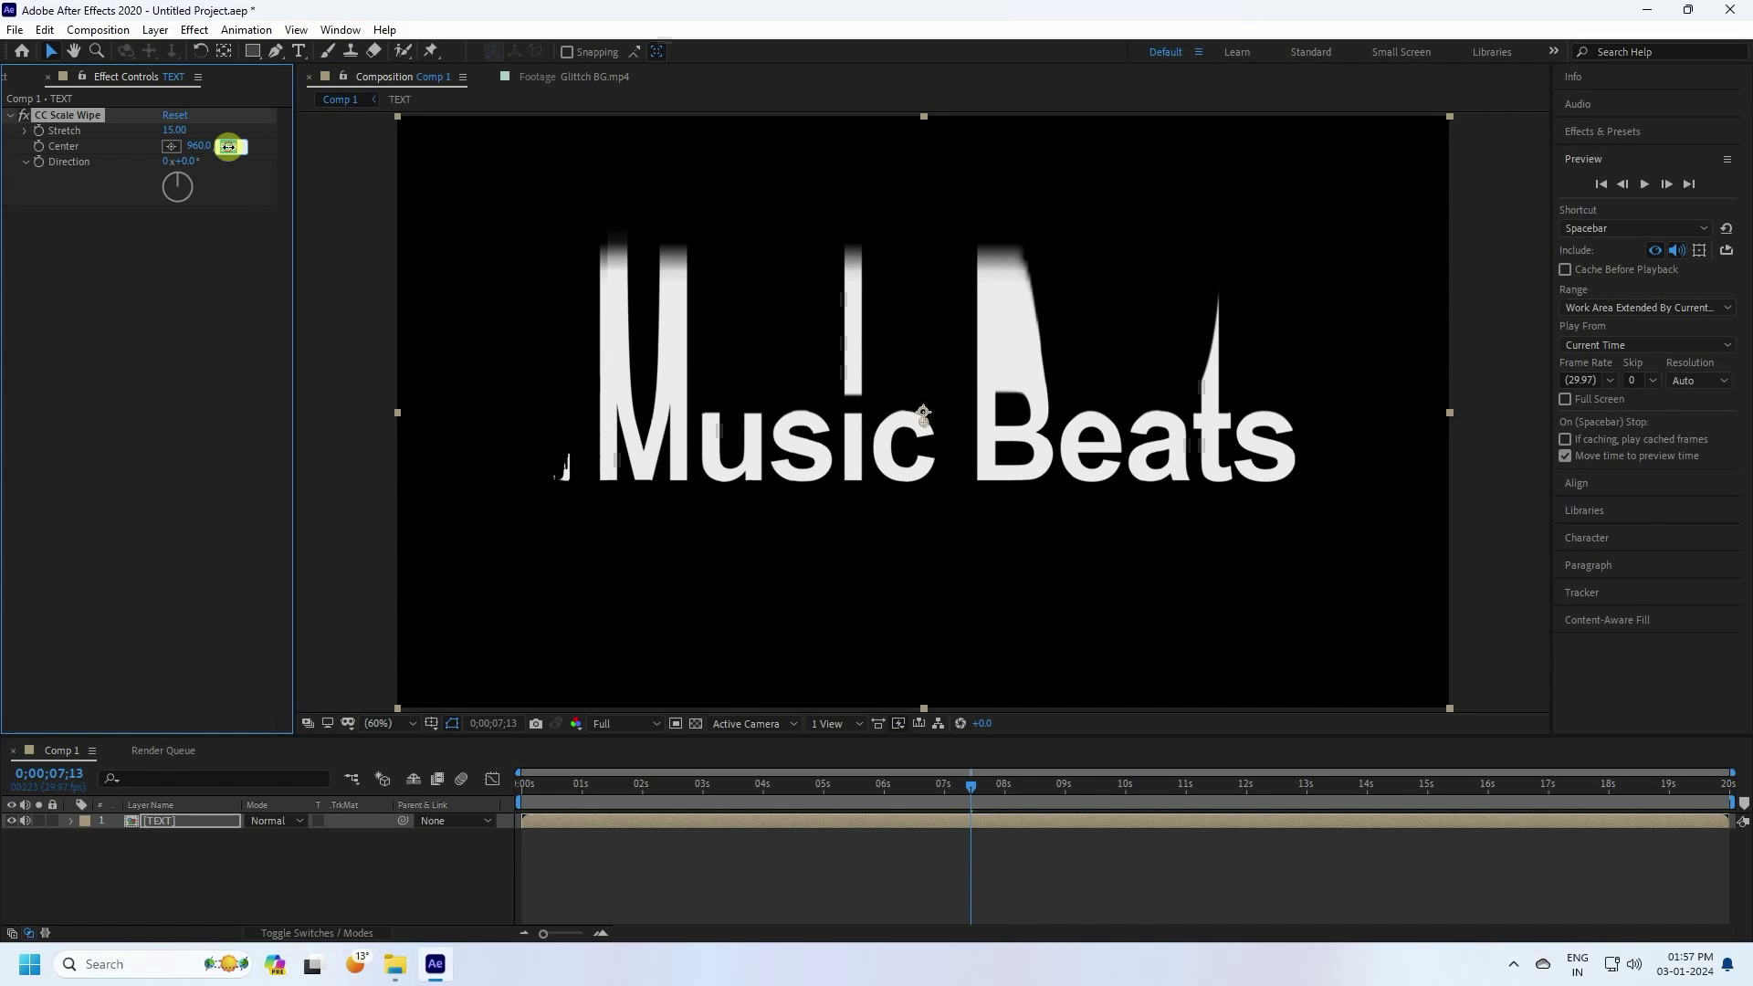
key(Return)
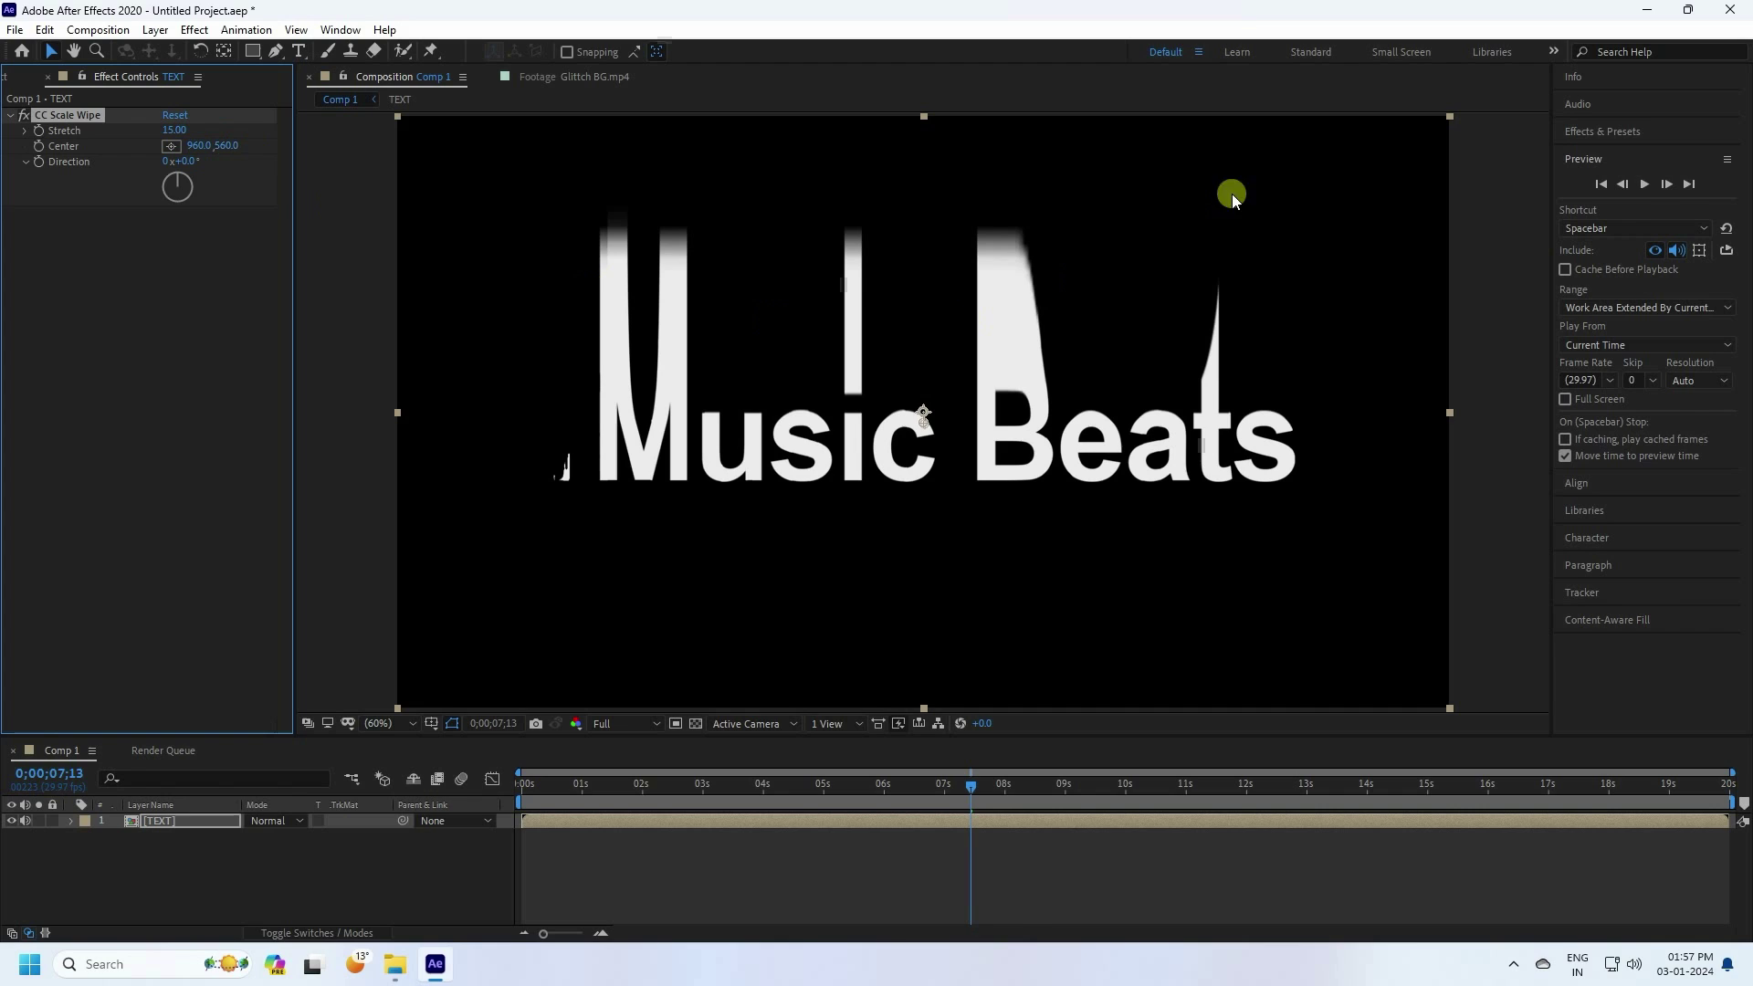
click(1598, 183)
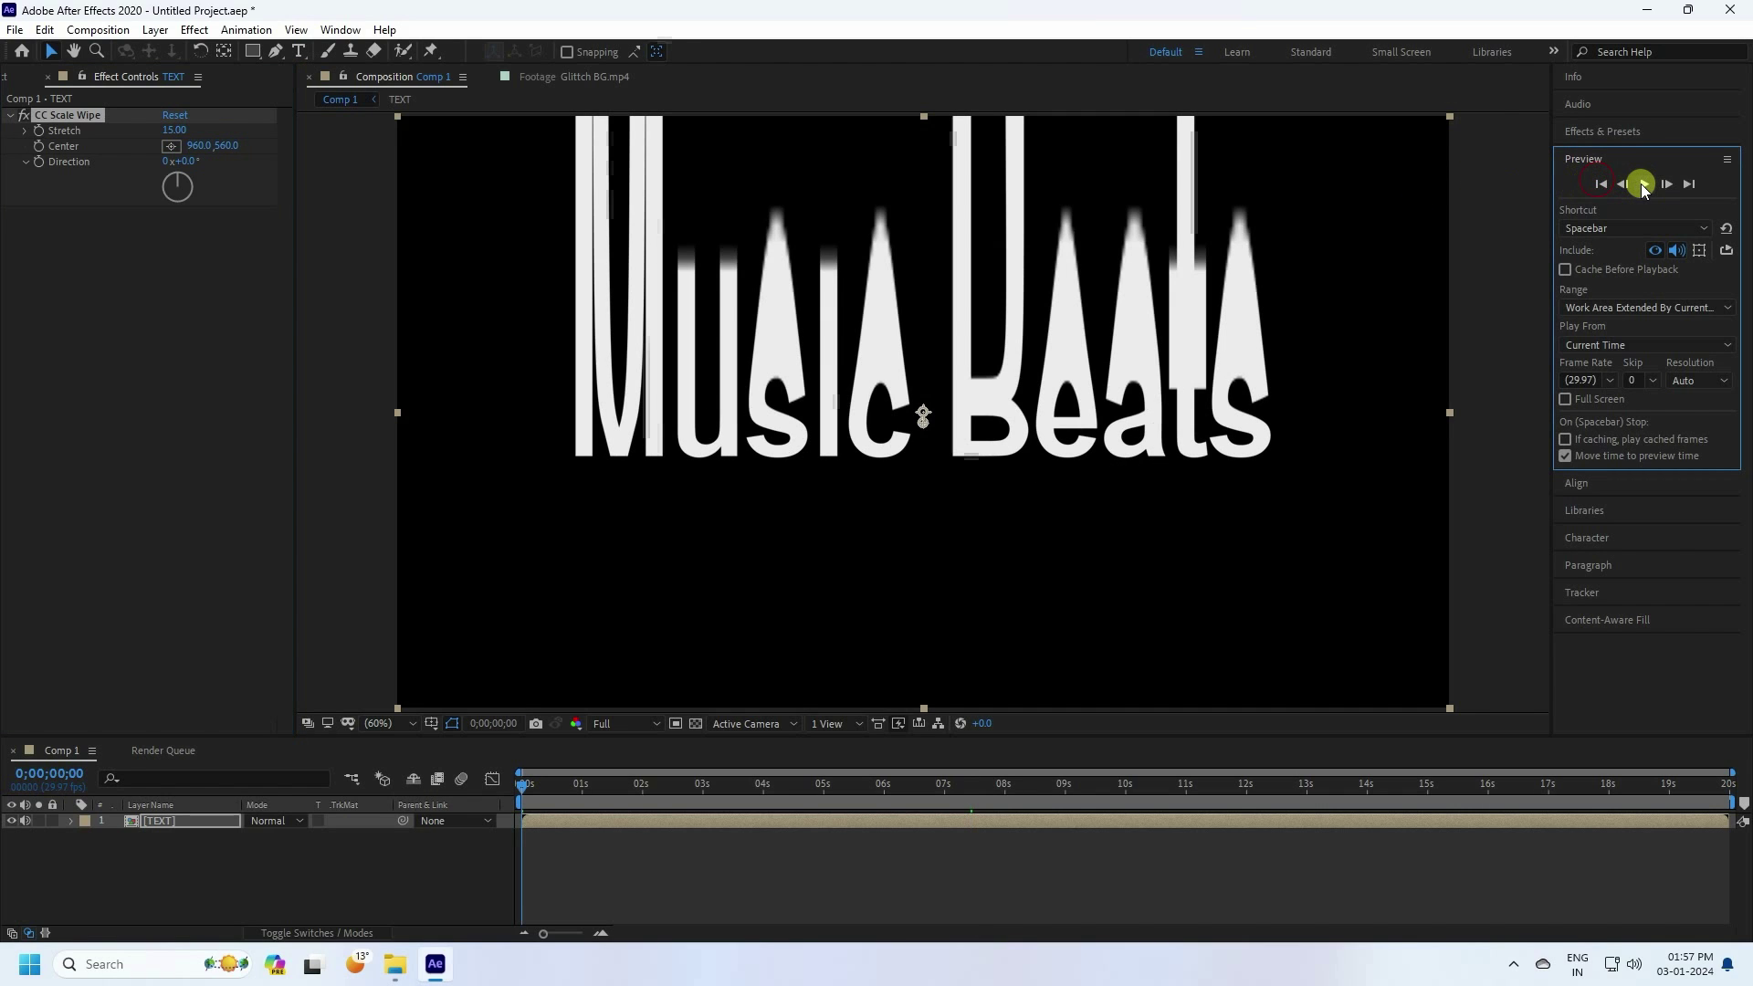
click(1642, 184)
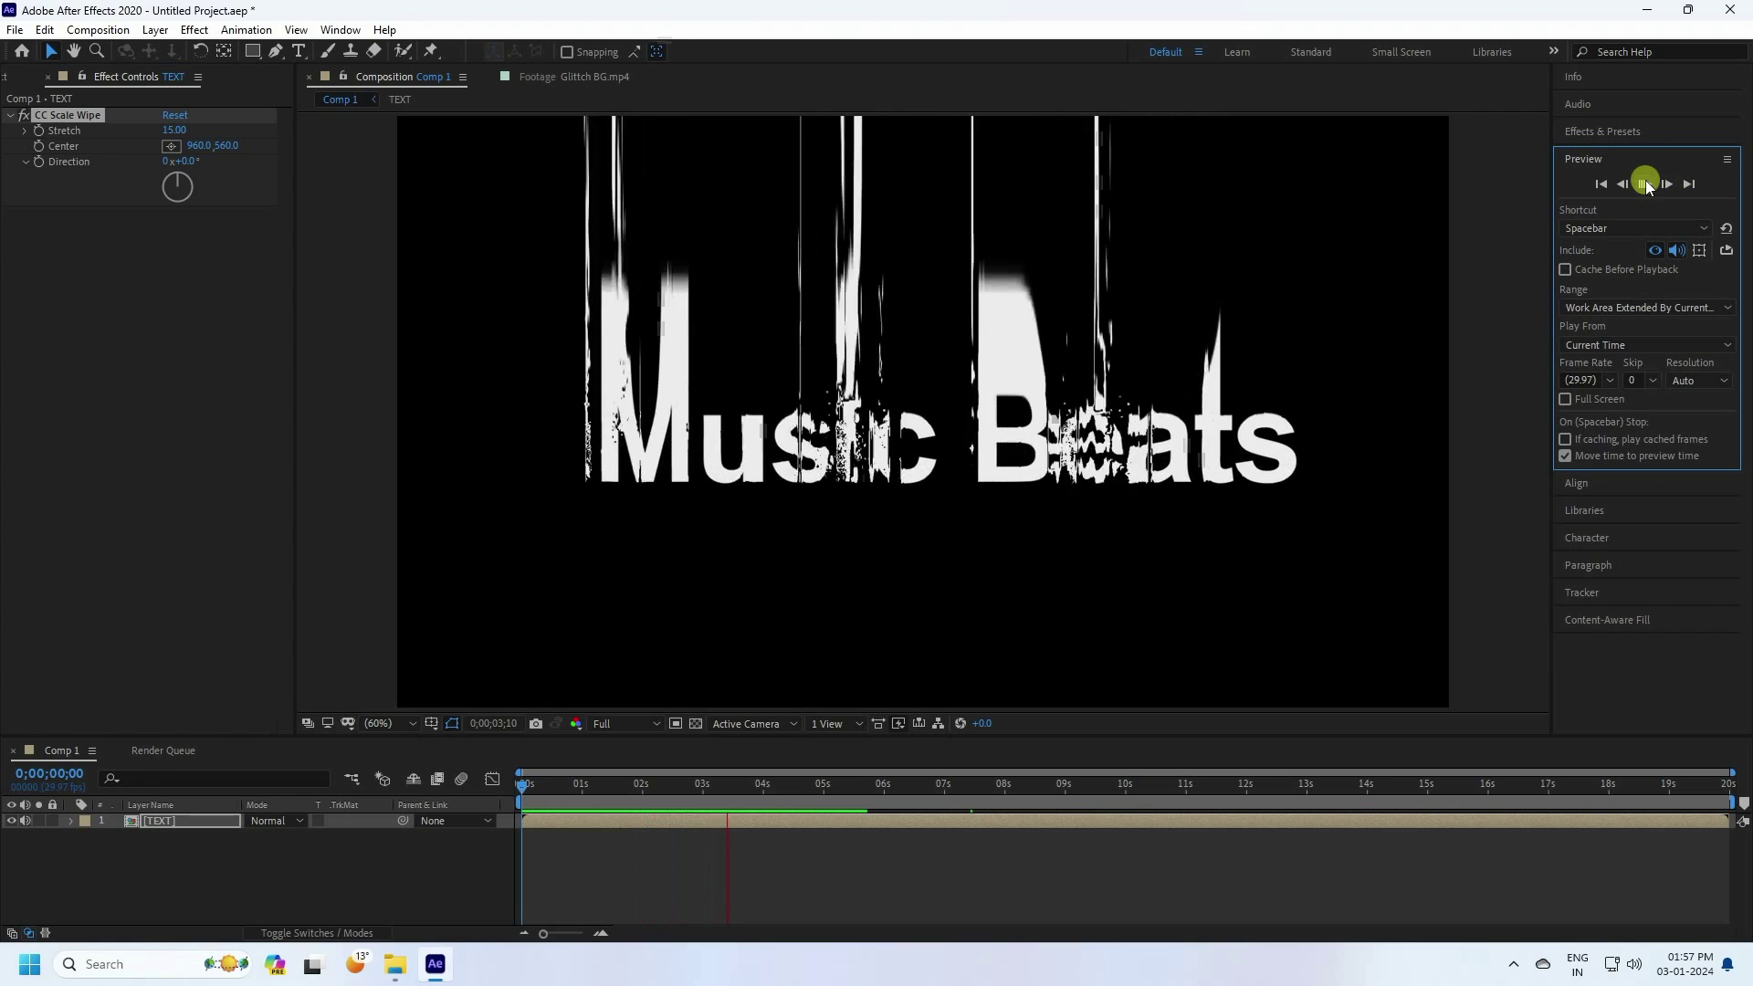
- Set the vertical Center value of CC Scale Wipe to 570 and preview the composition from the start
click(230, 146)
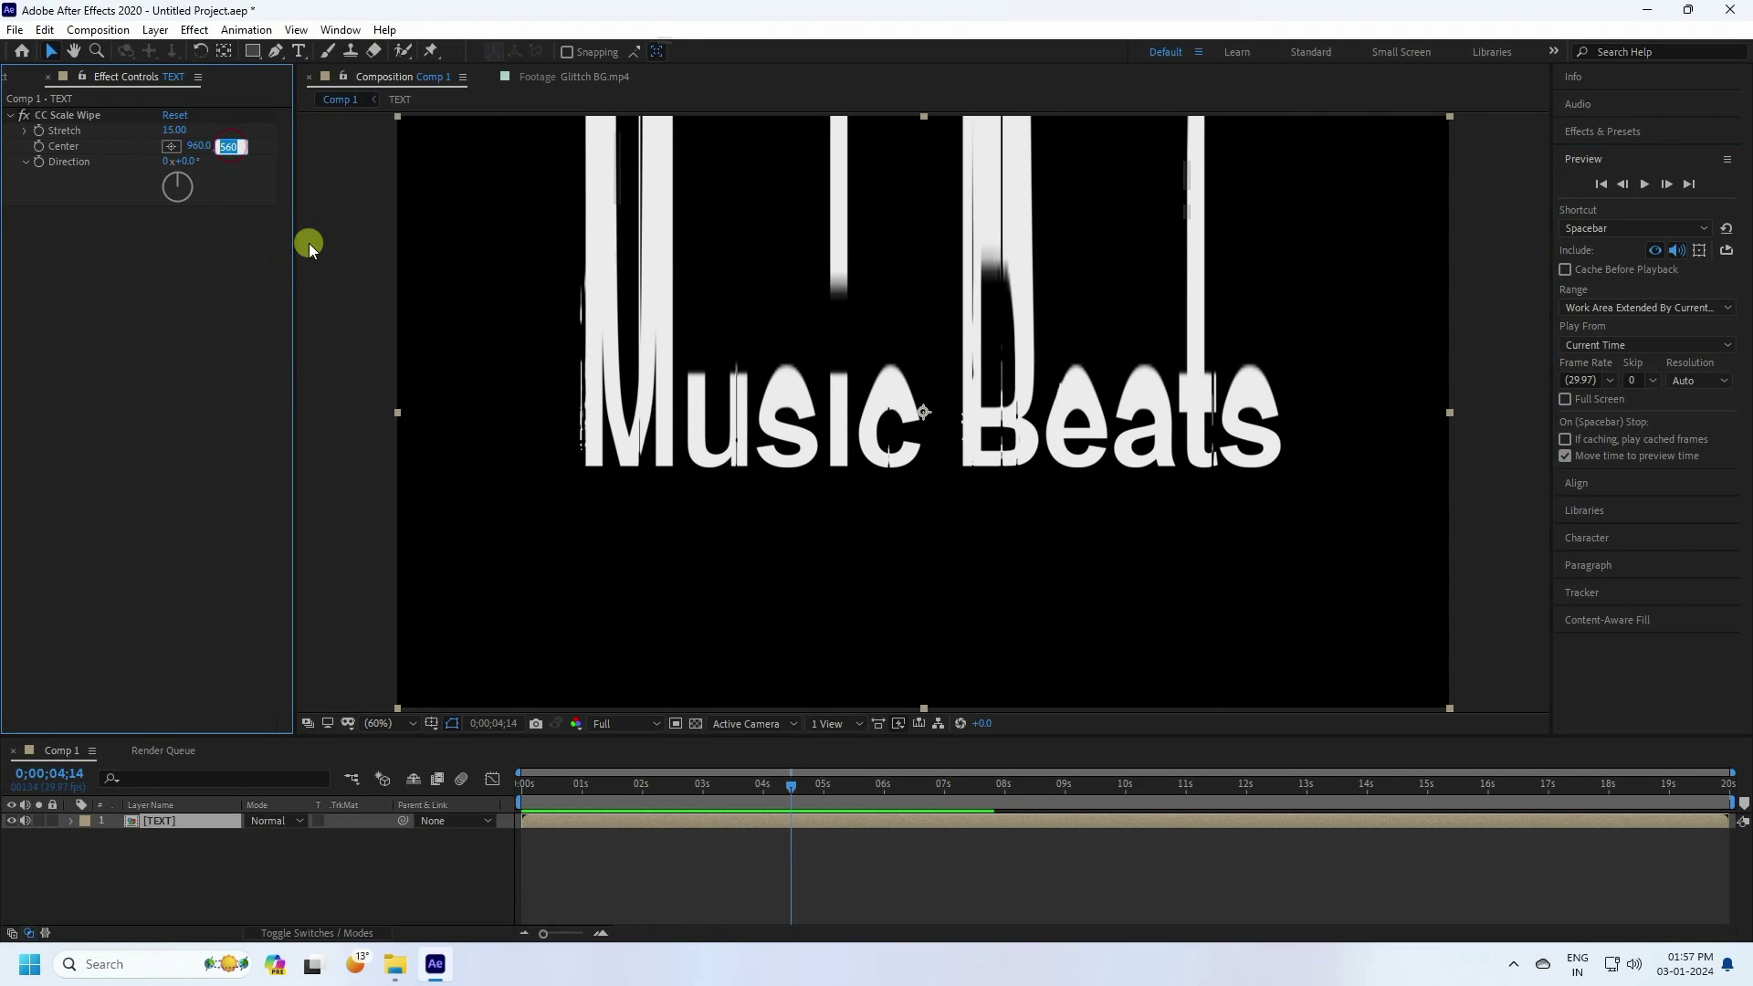
text(570)
key(Return)
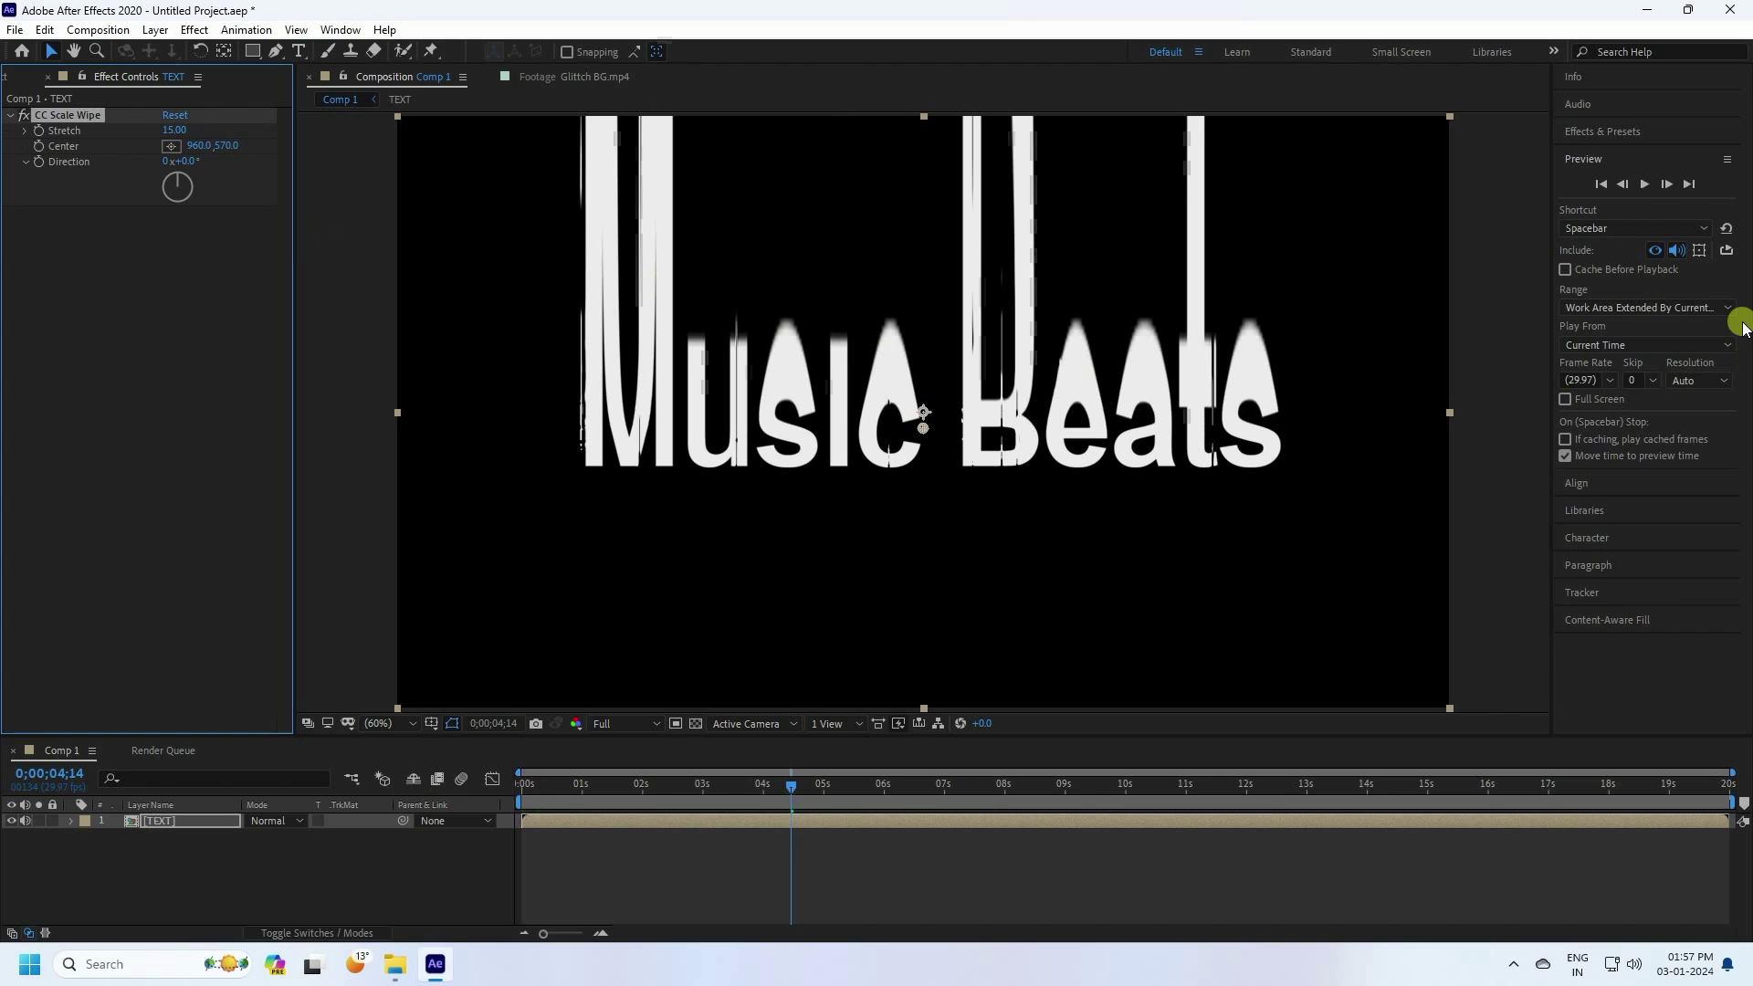
click(1601, 185)
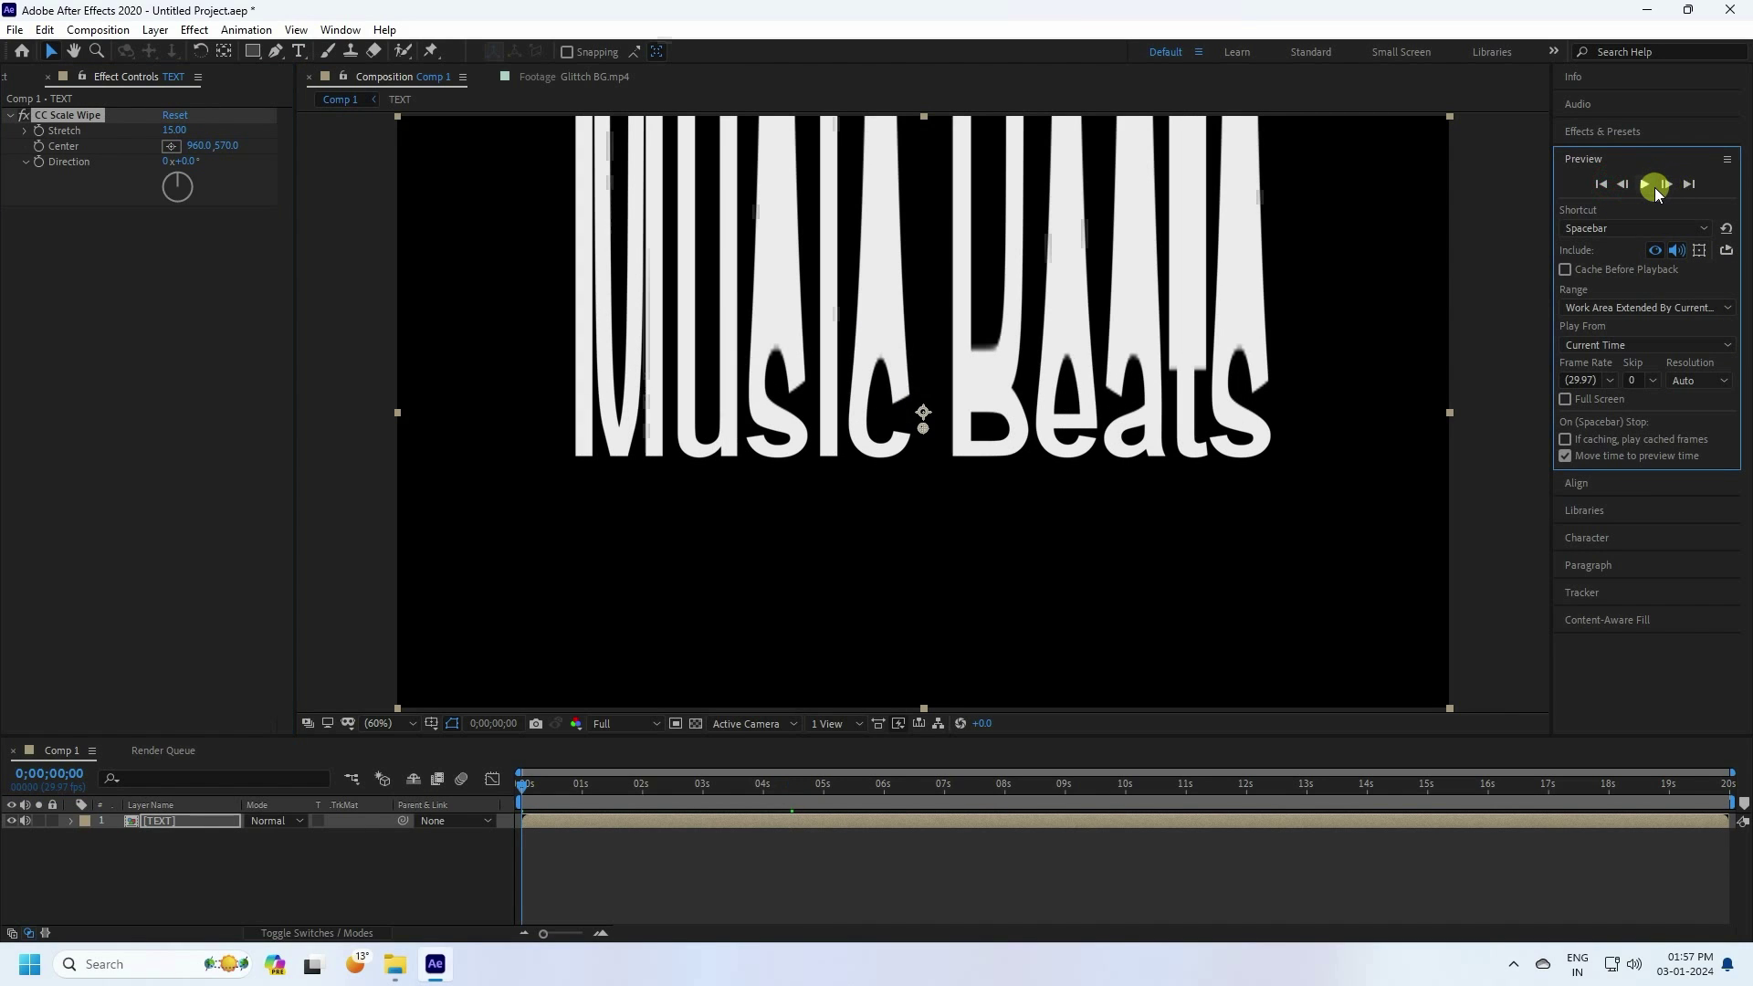
click(1650, 186)
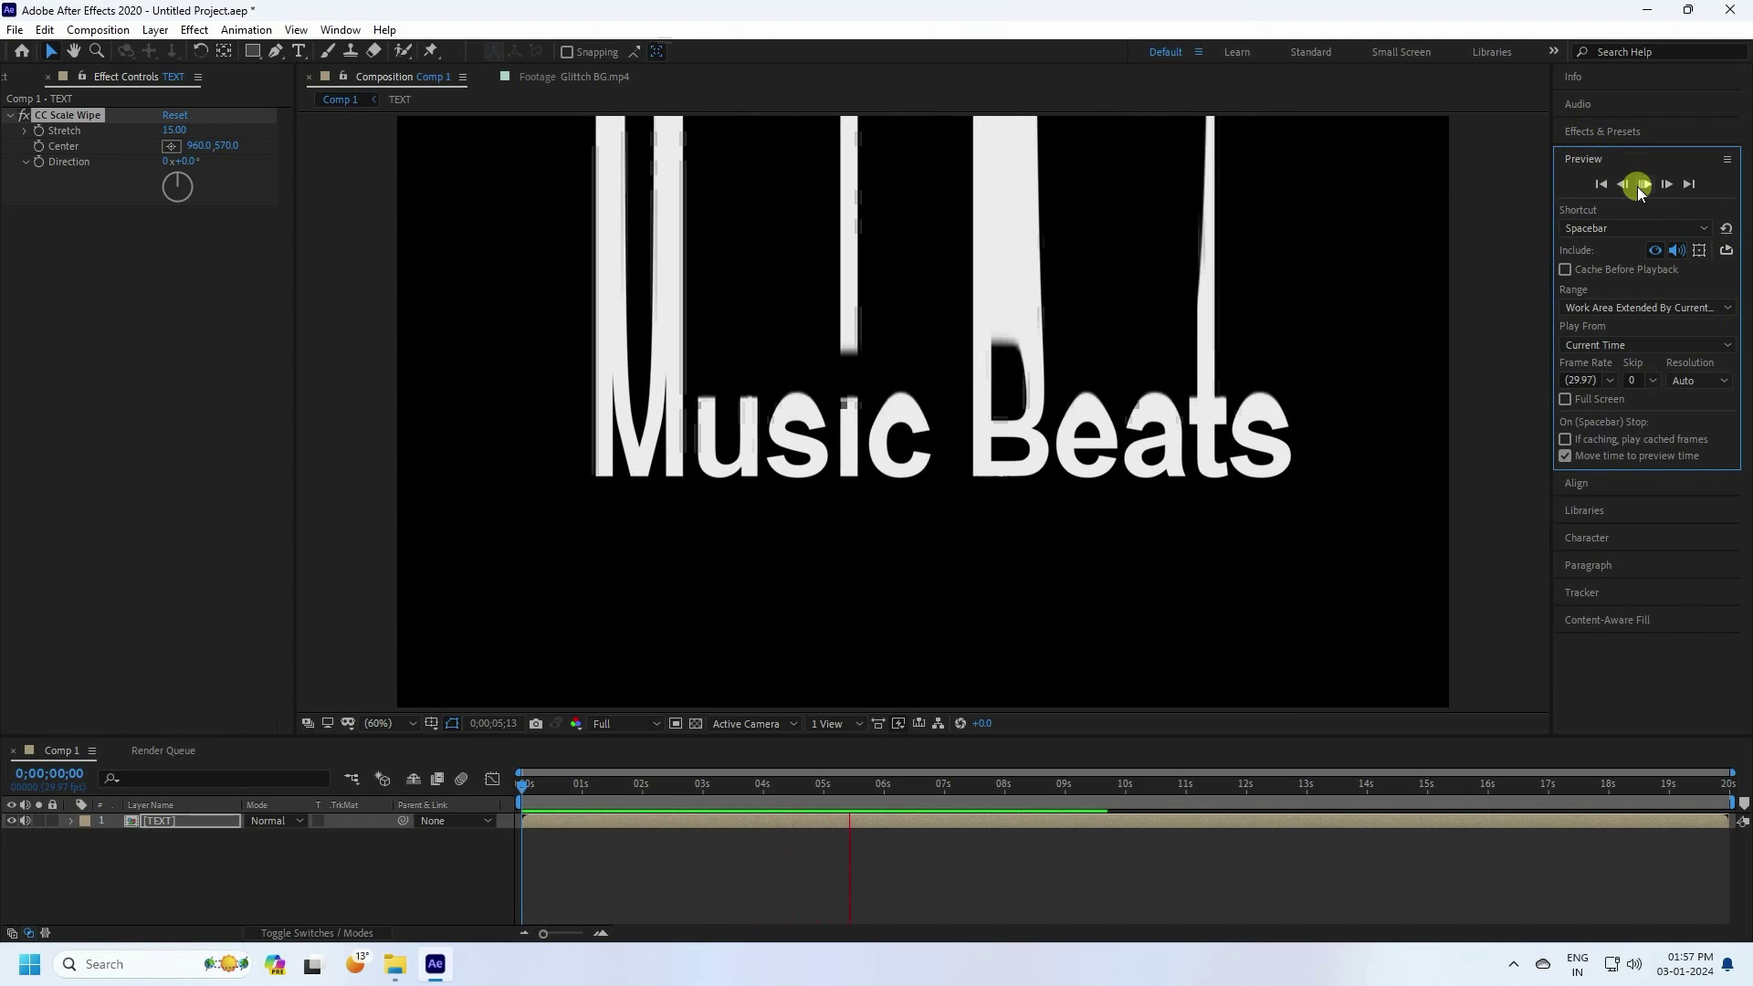
click(1636, 186)
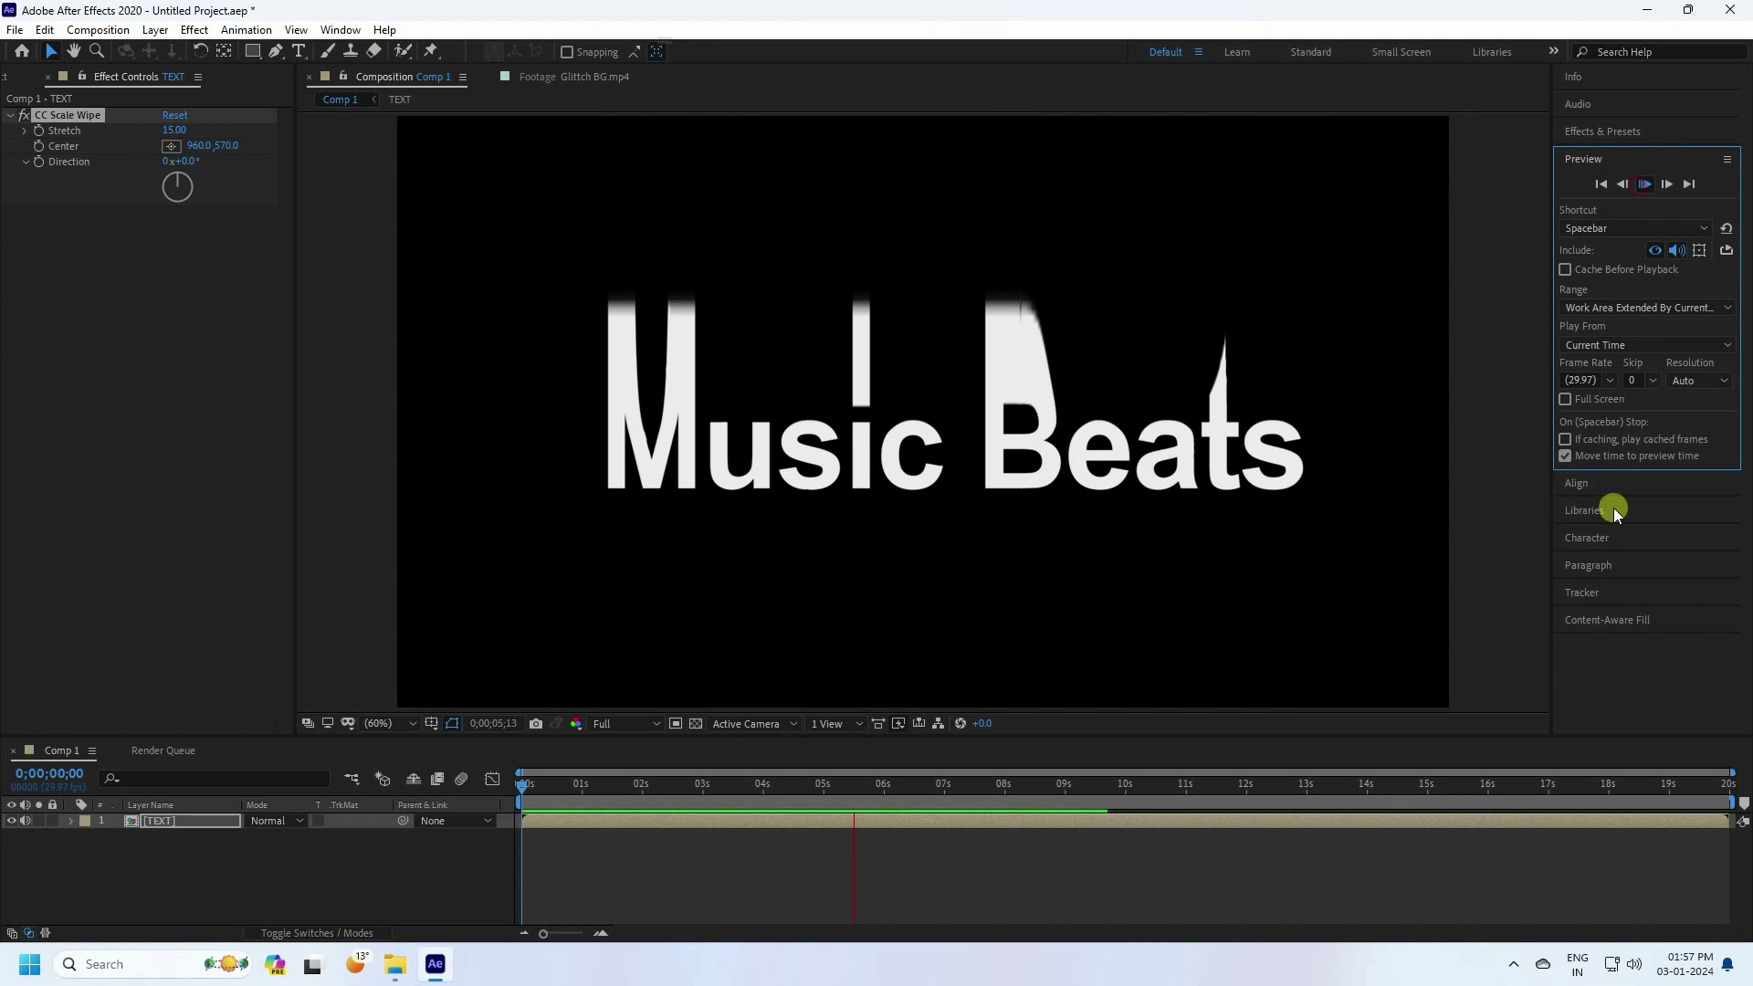
- Add a second CC Scale Wipe to the TEXT layer with its Direction at 180° and Stretch at 20
click(1608, 133)
click(1608, 221)
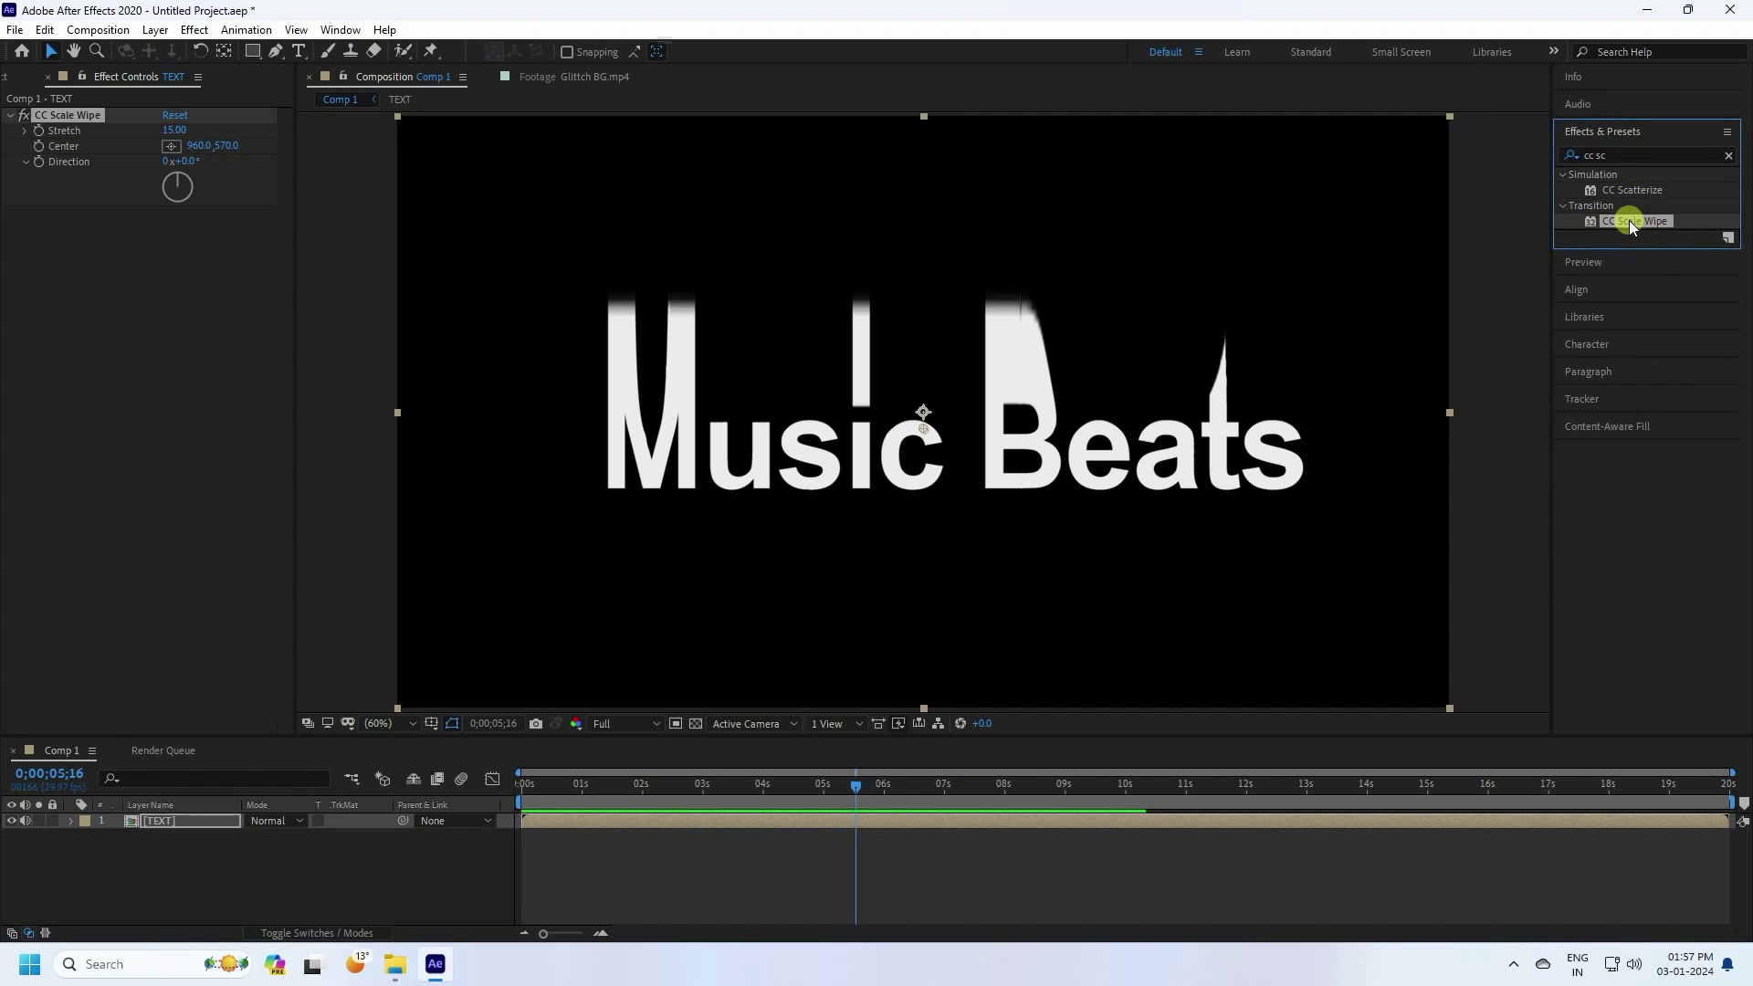
drag(1634, 221, 70, 371)
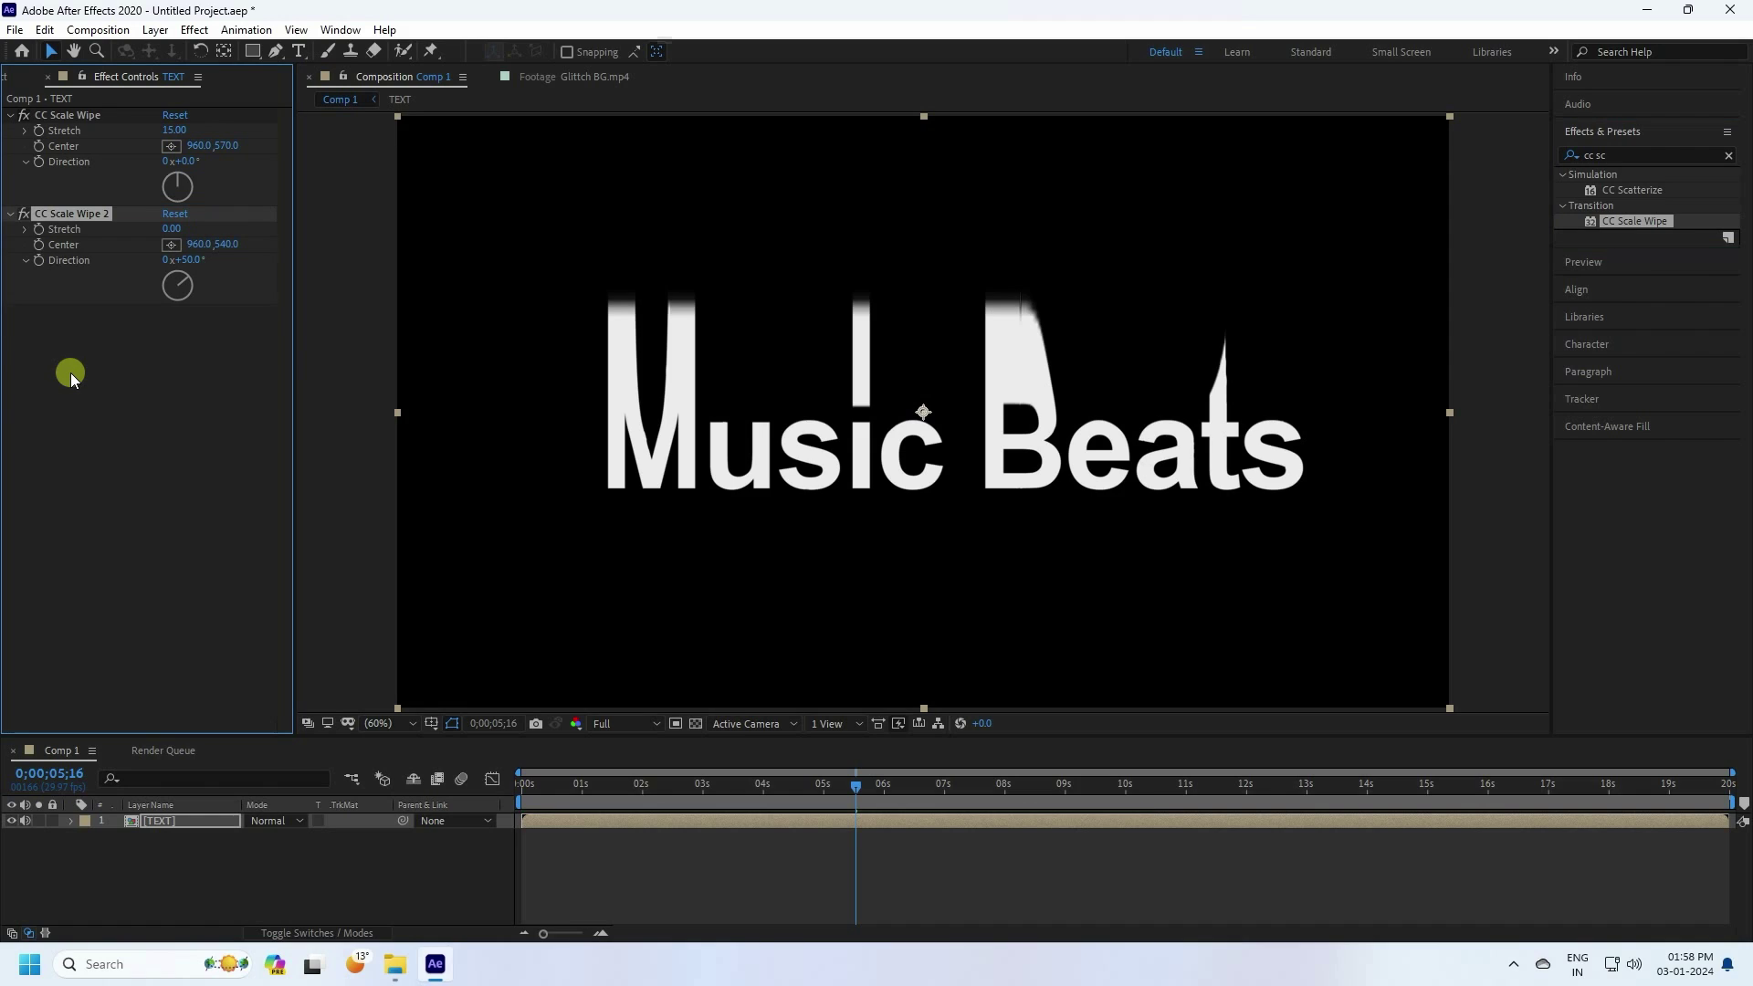
click(202, 260)
text(180)
key(Return)
text(20)
key(Return)
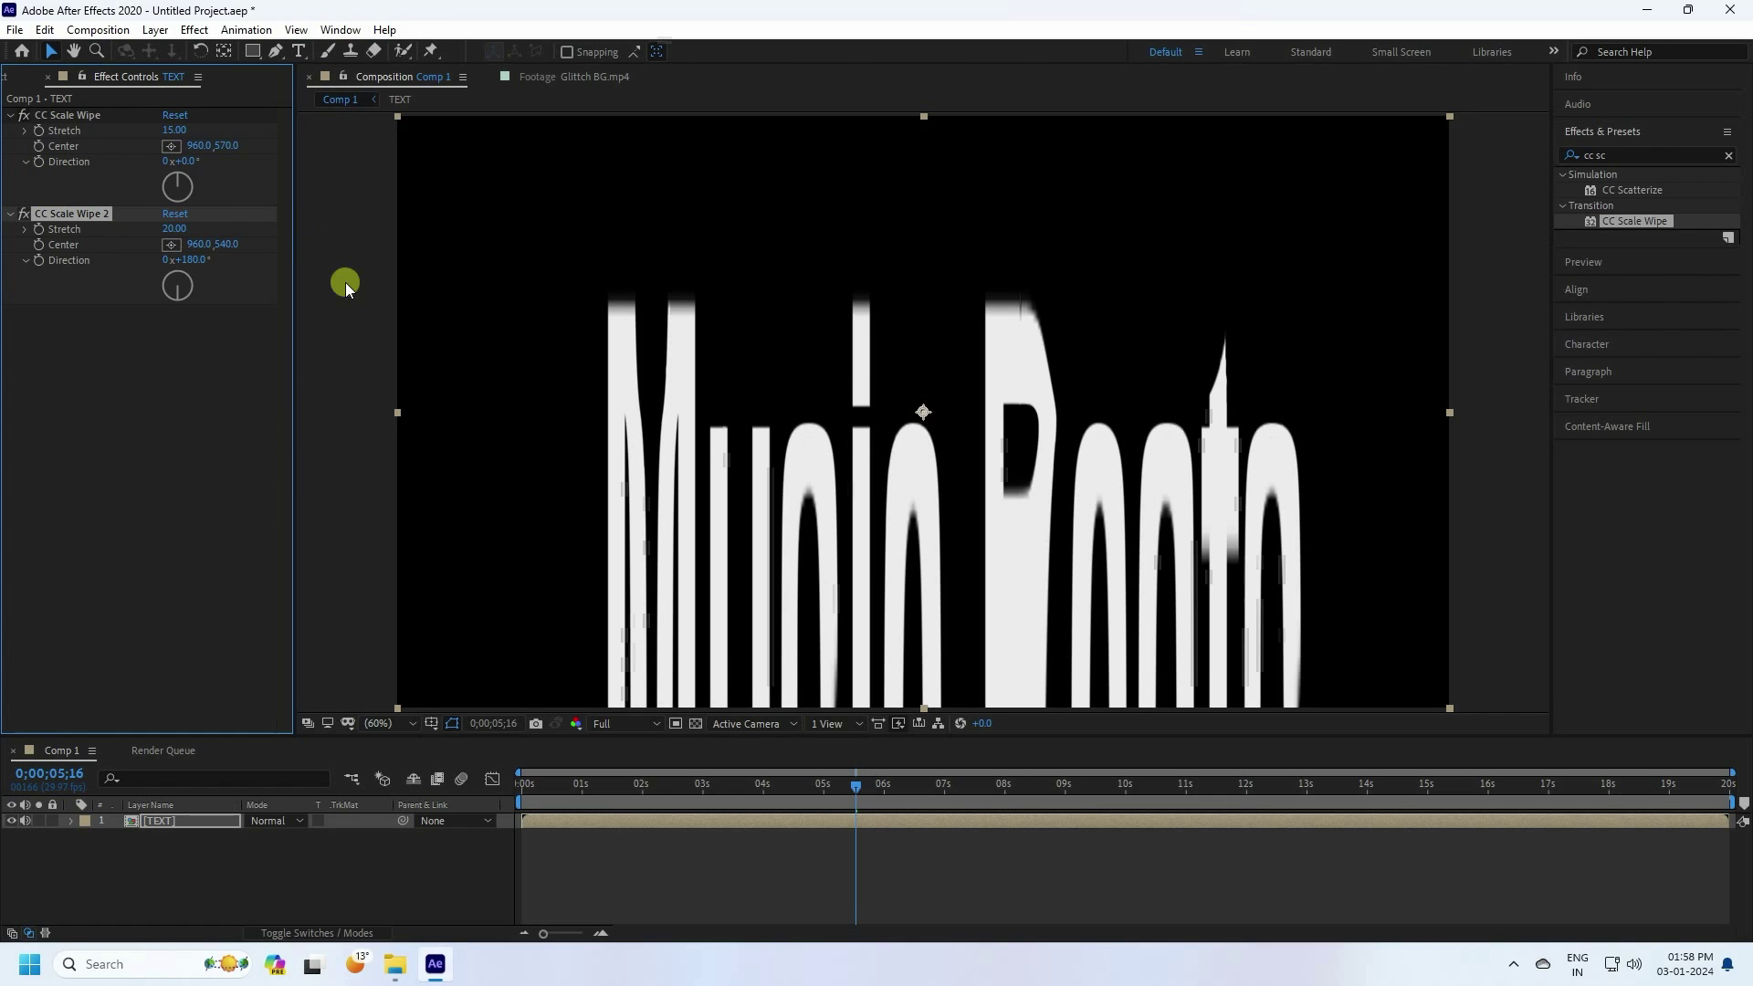
- Preview the composition with both CC Scale Wipe effects from the start, then stop playback
drag(858, 790, 523, 790)
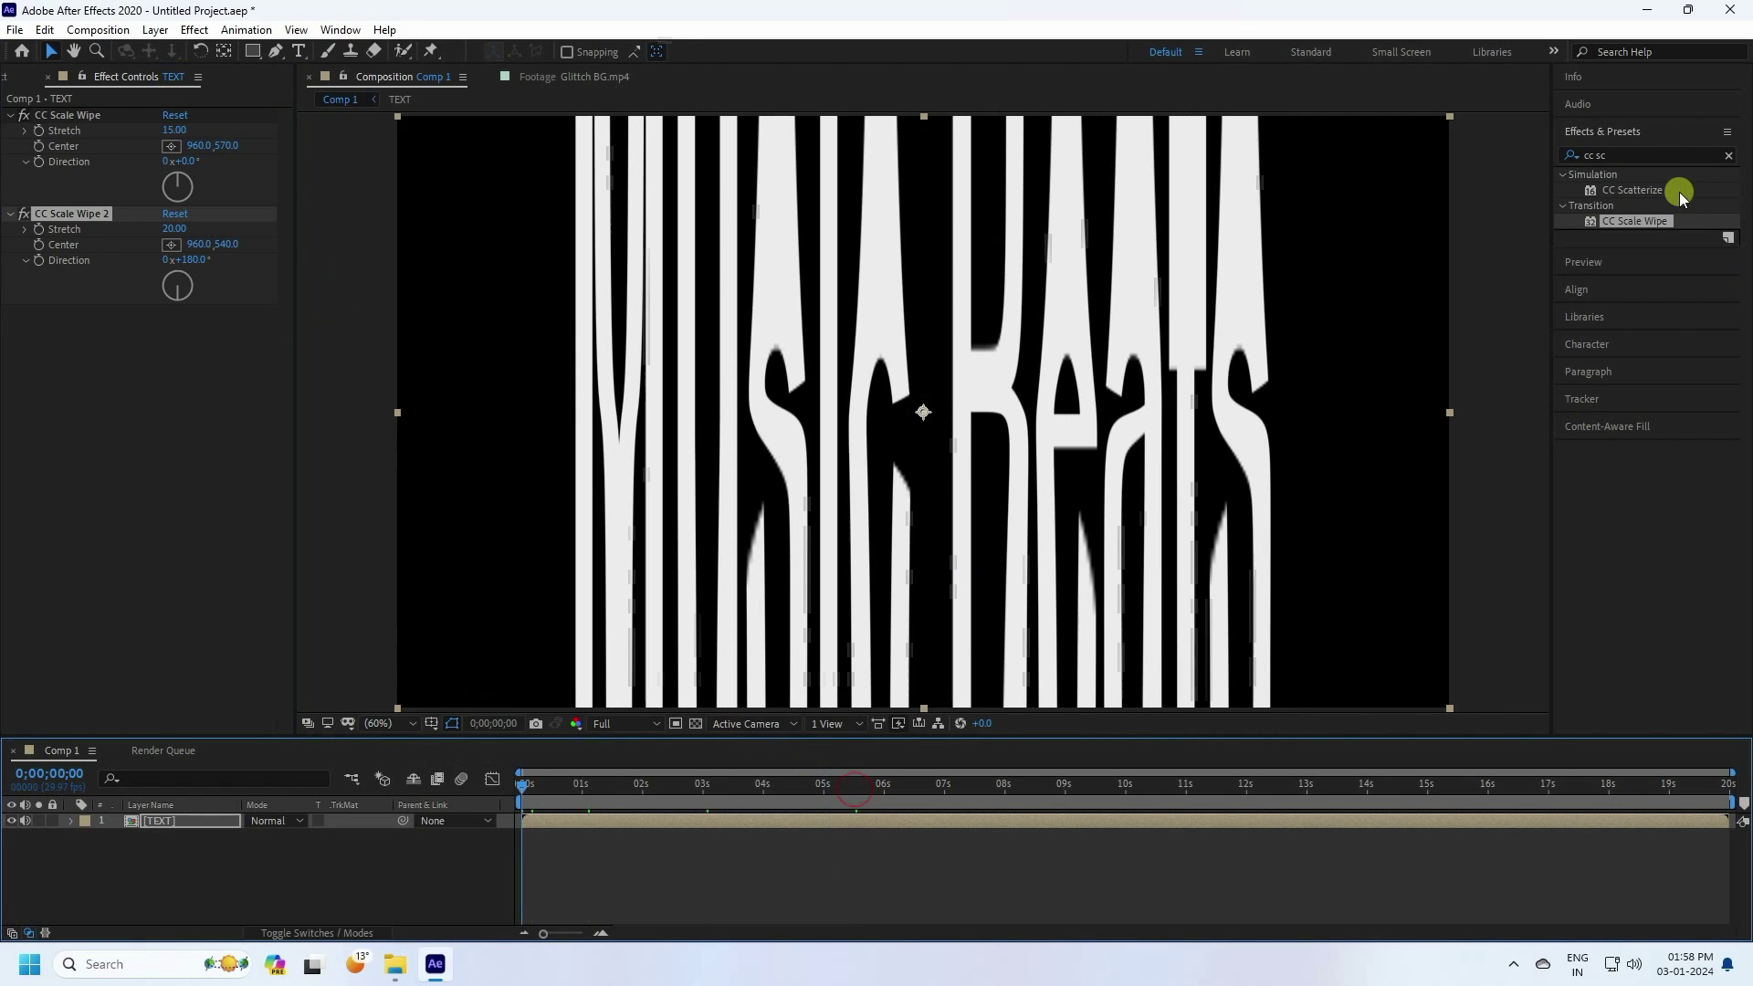
click(1573, 261)
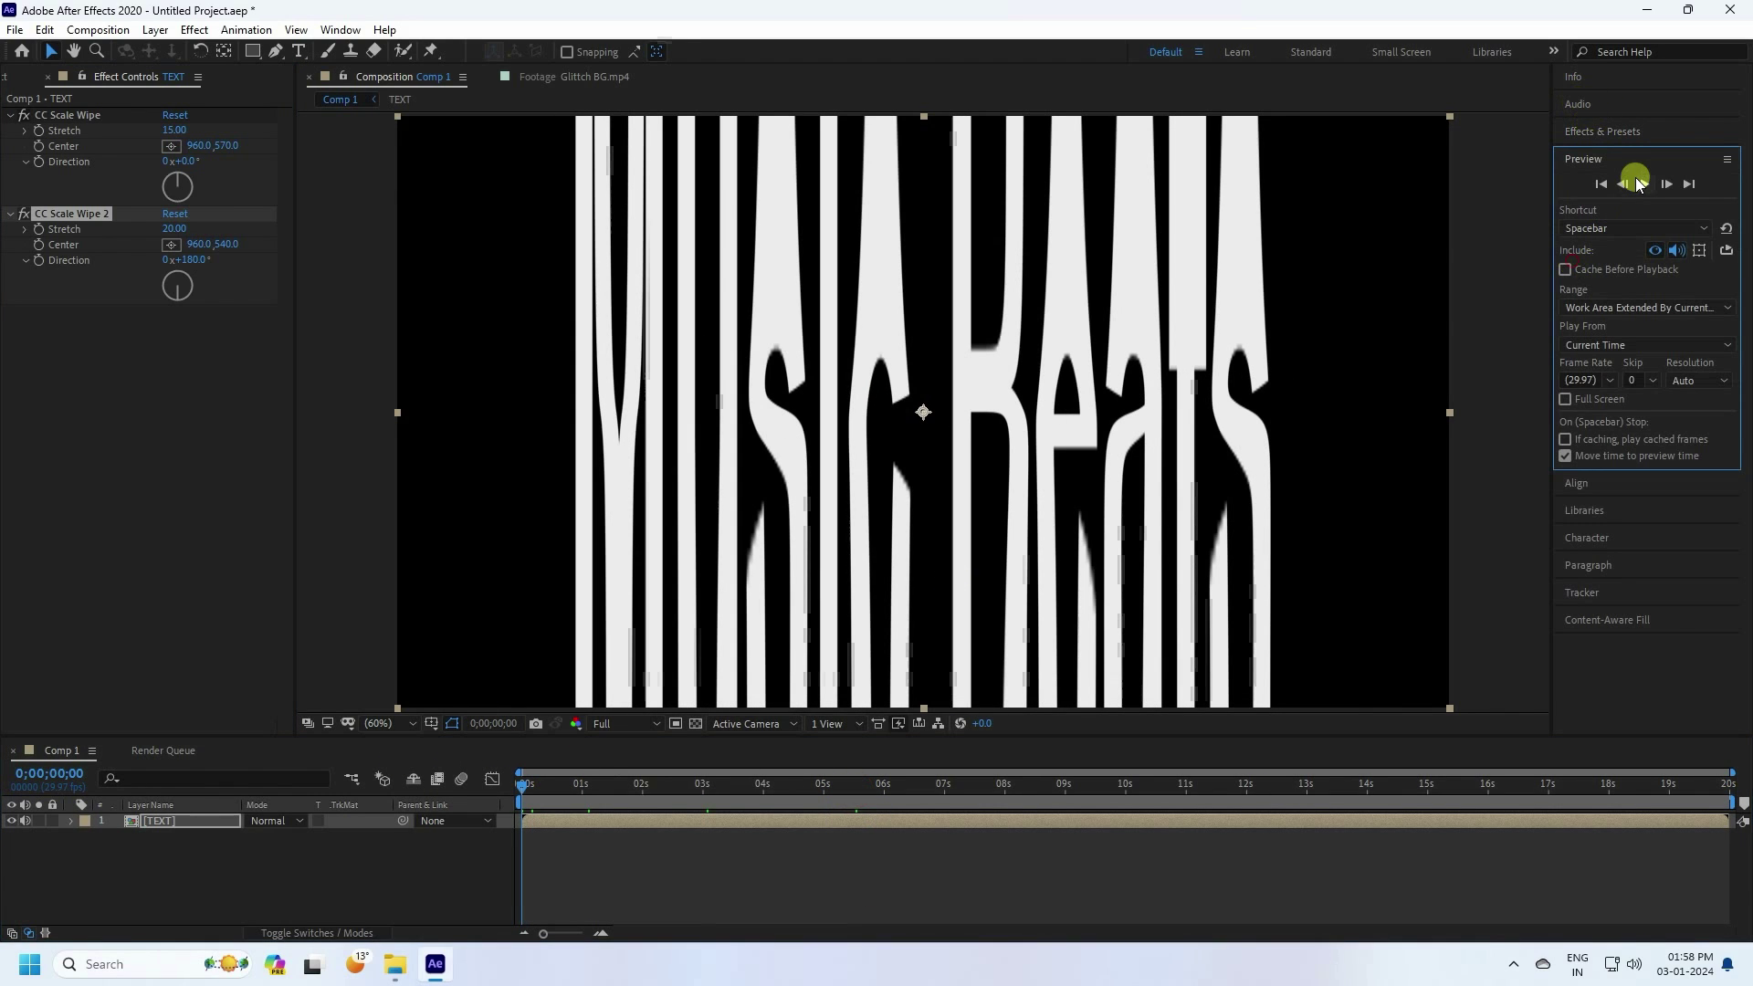
click(1645, 184)
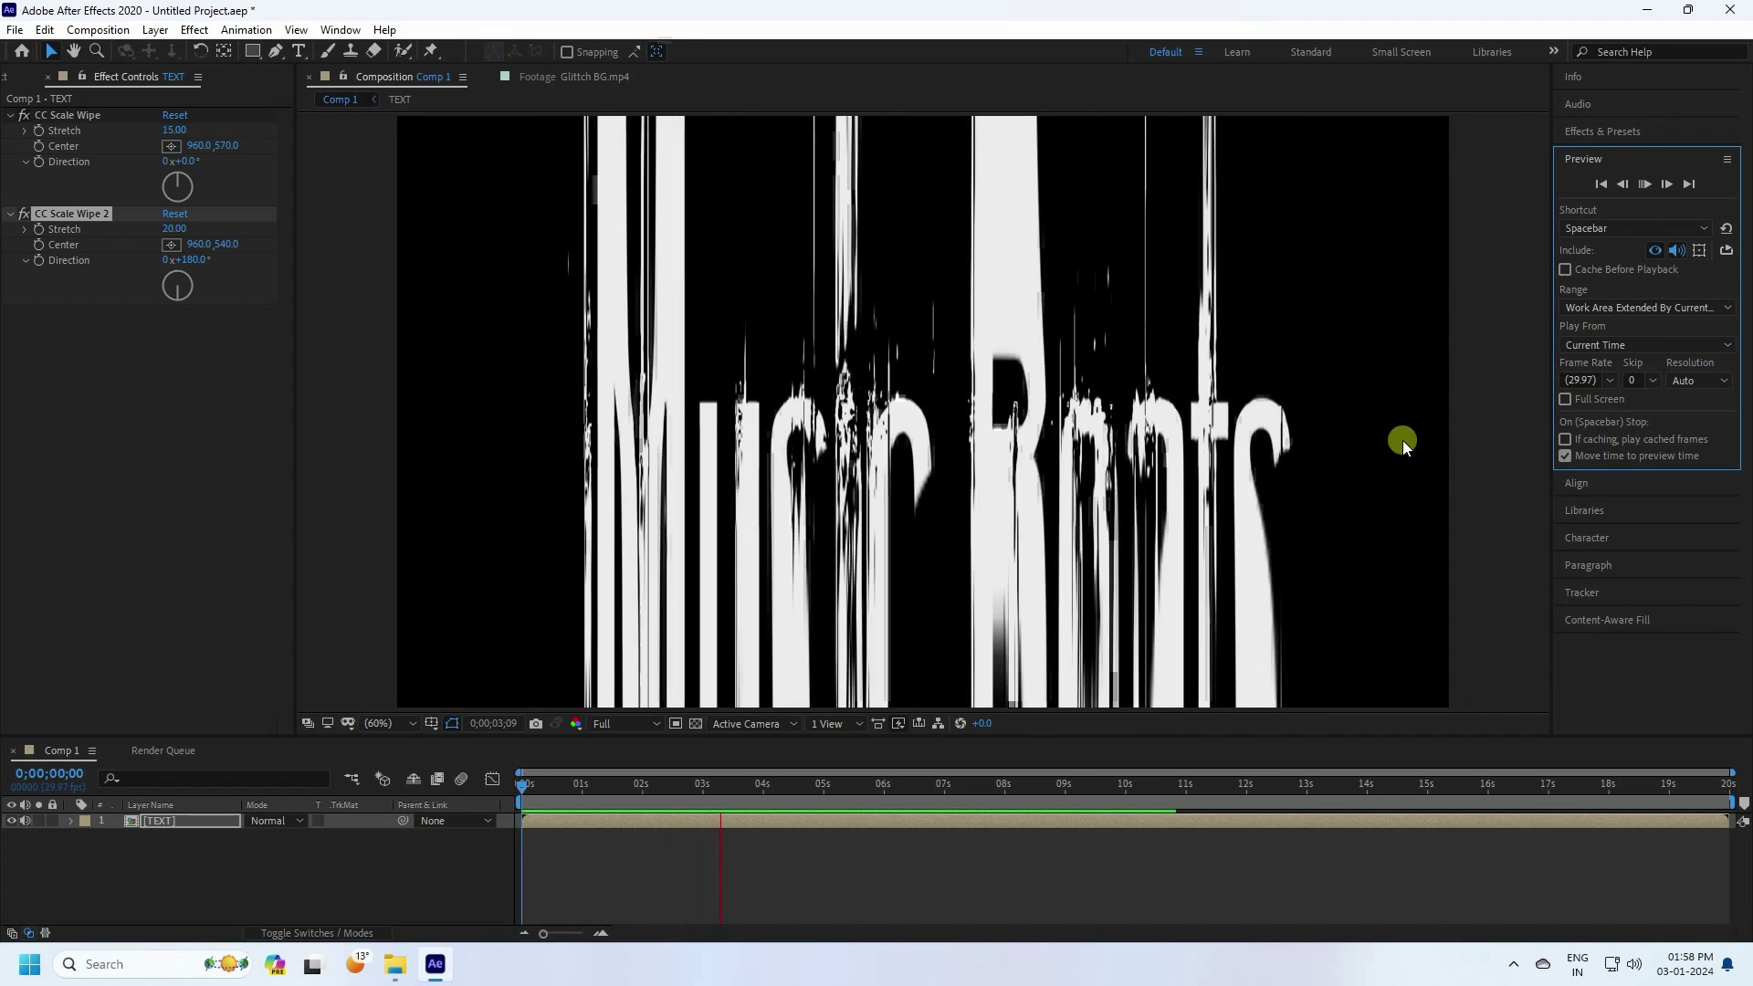
click(1647, 184)
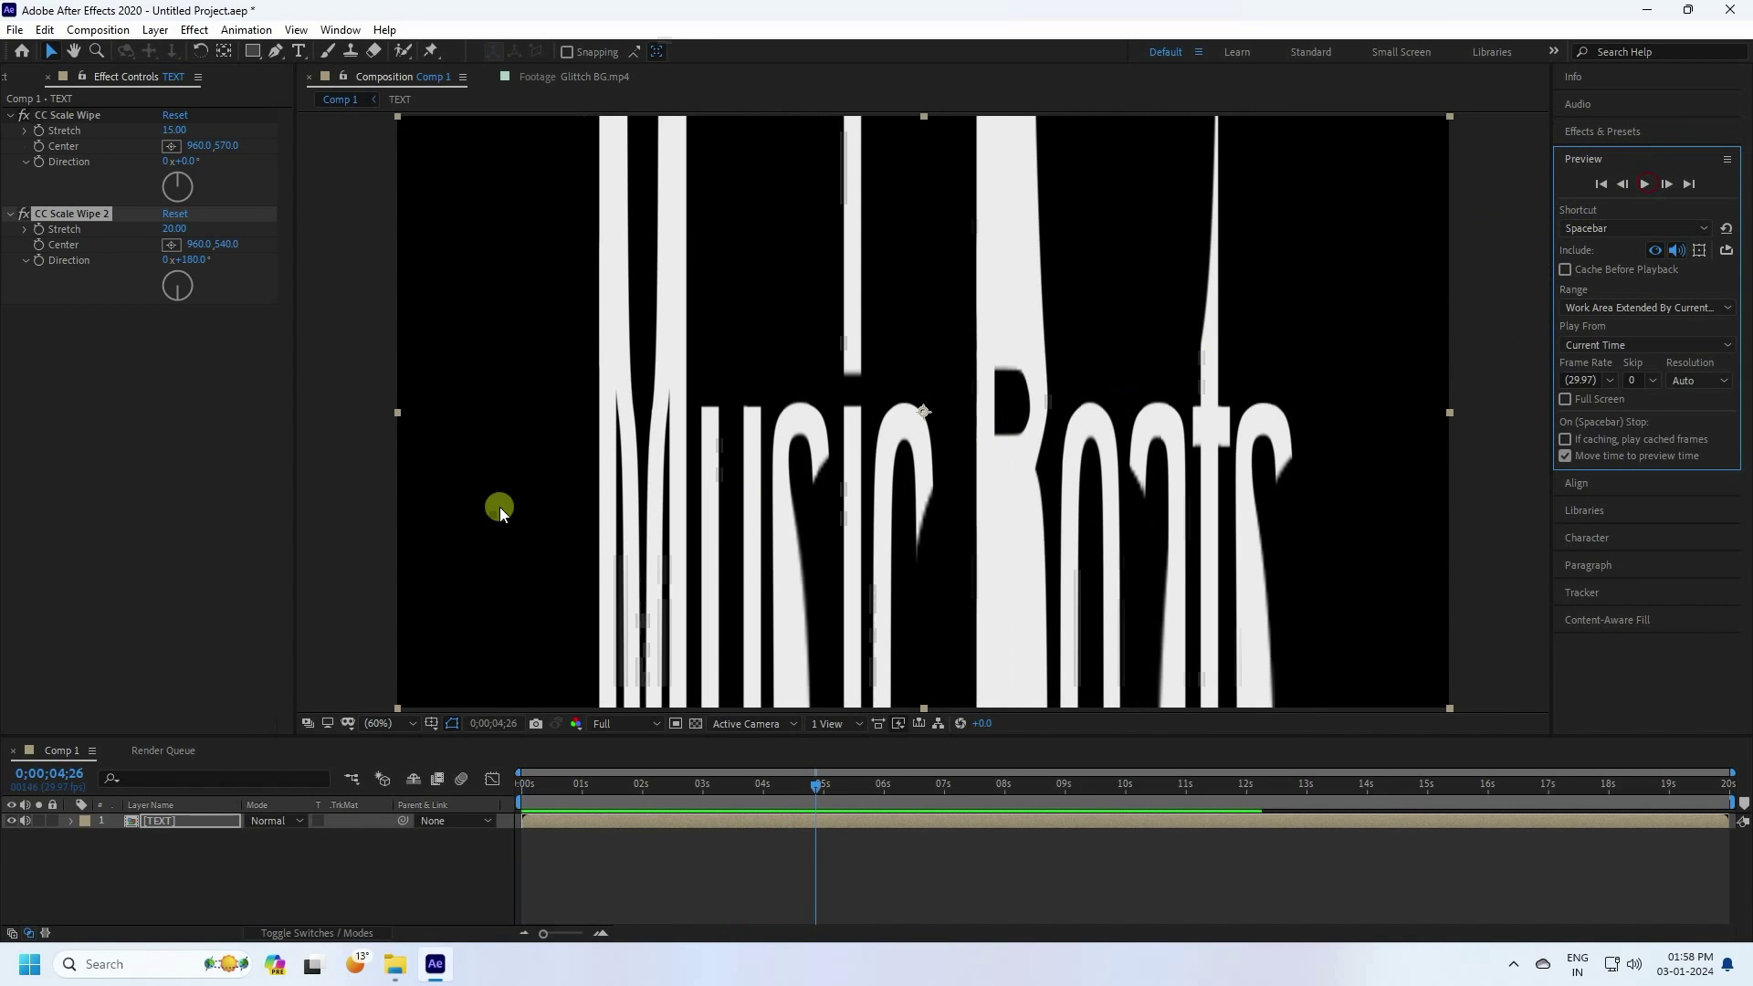
- Set the vertical Center value of CC Scale Wipe 2 to 610 and preview the composition from the start
drag(235, 247, 303, 248)
drag(322, 253, 299, 254)
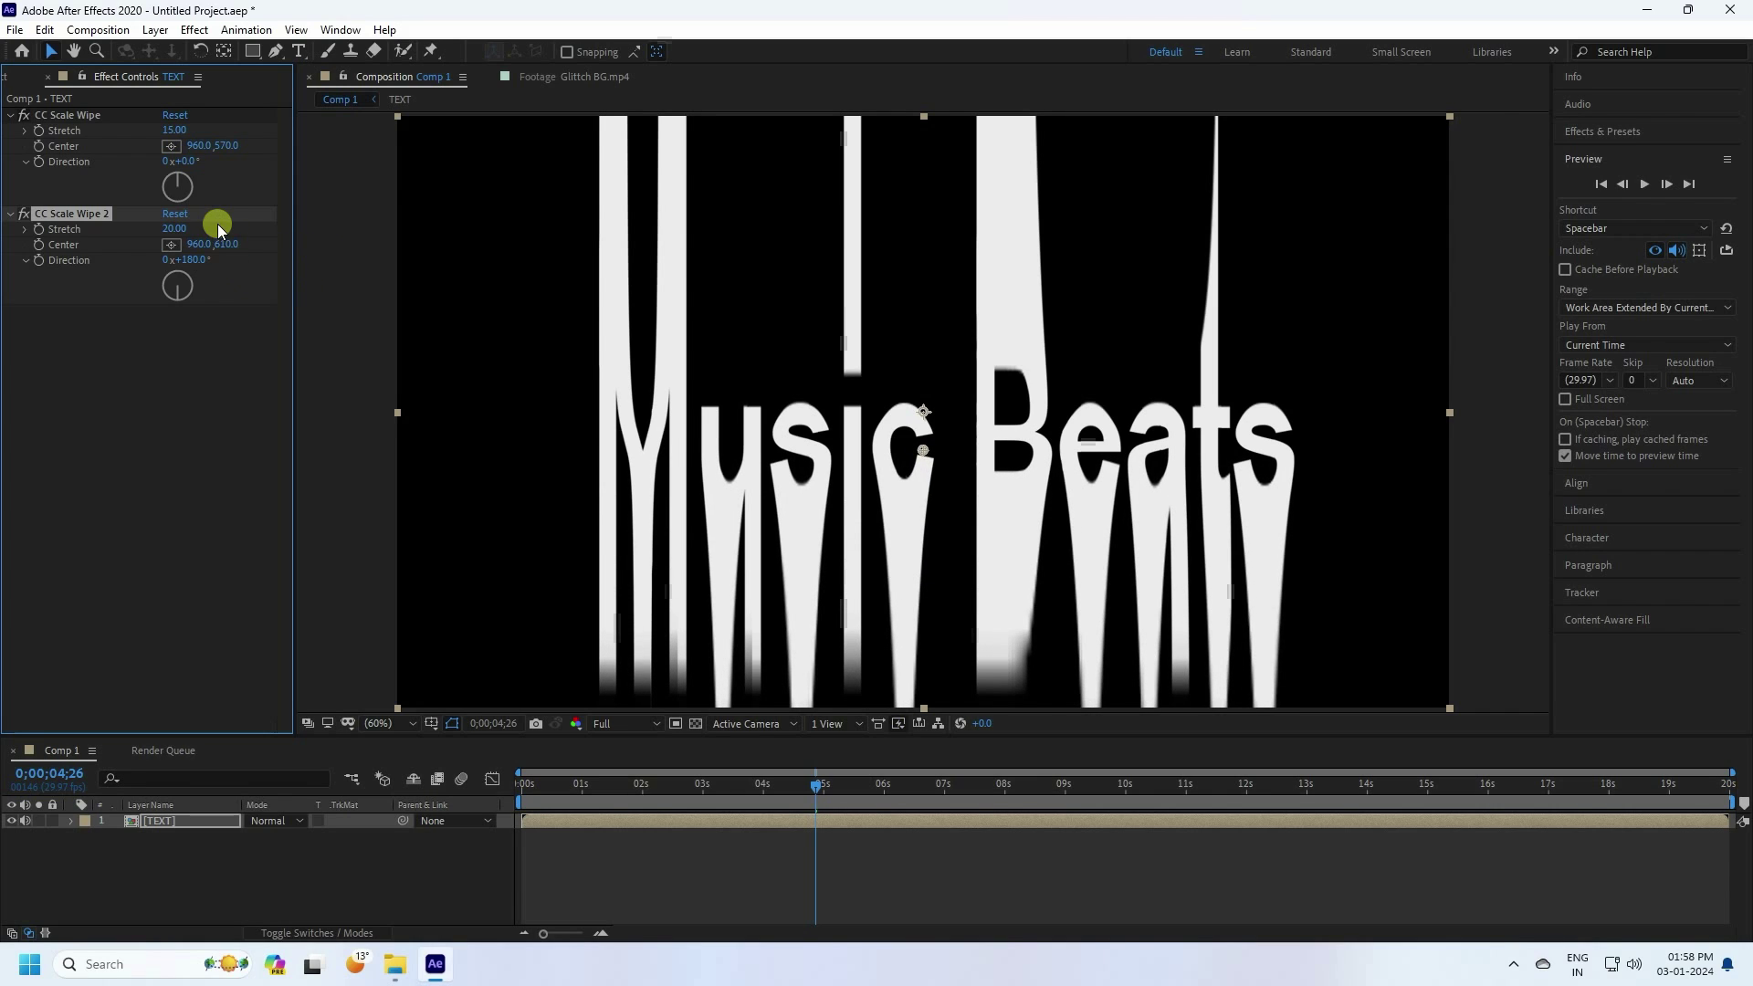
click(1599, 181)
click(1652, 185)
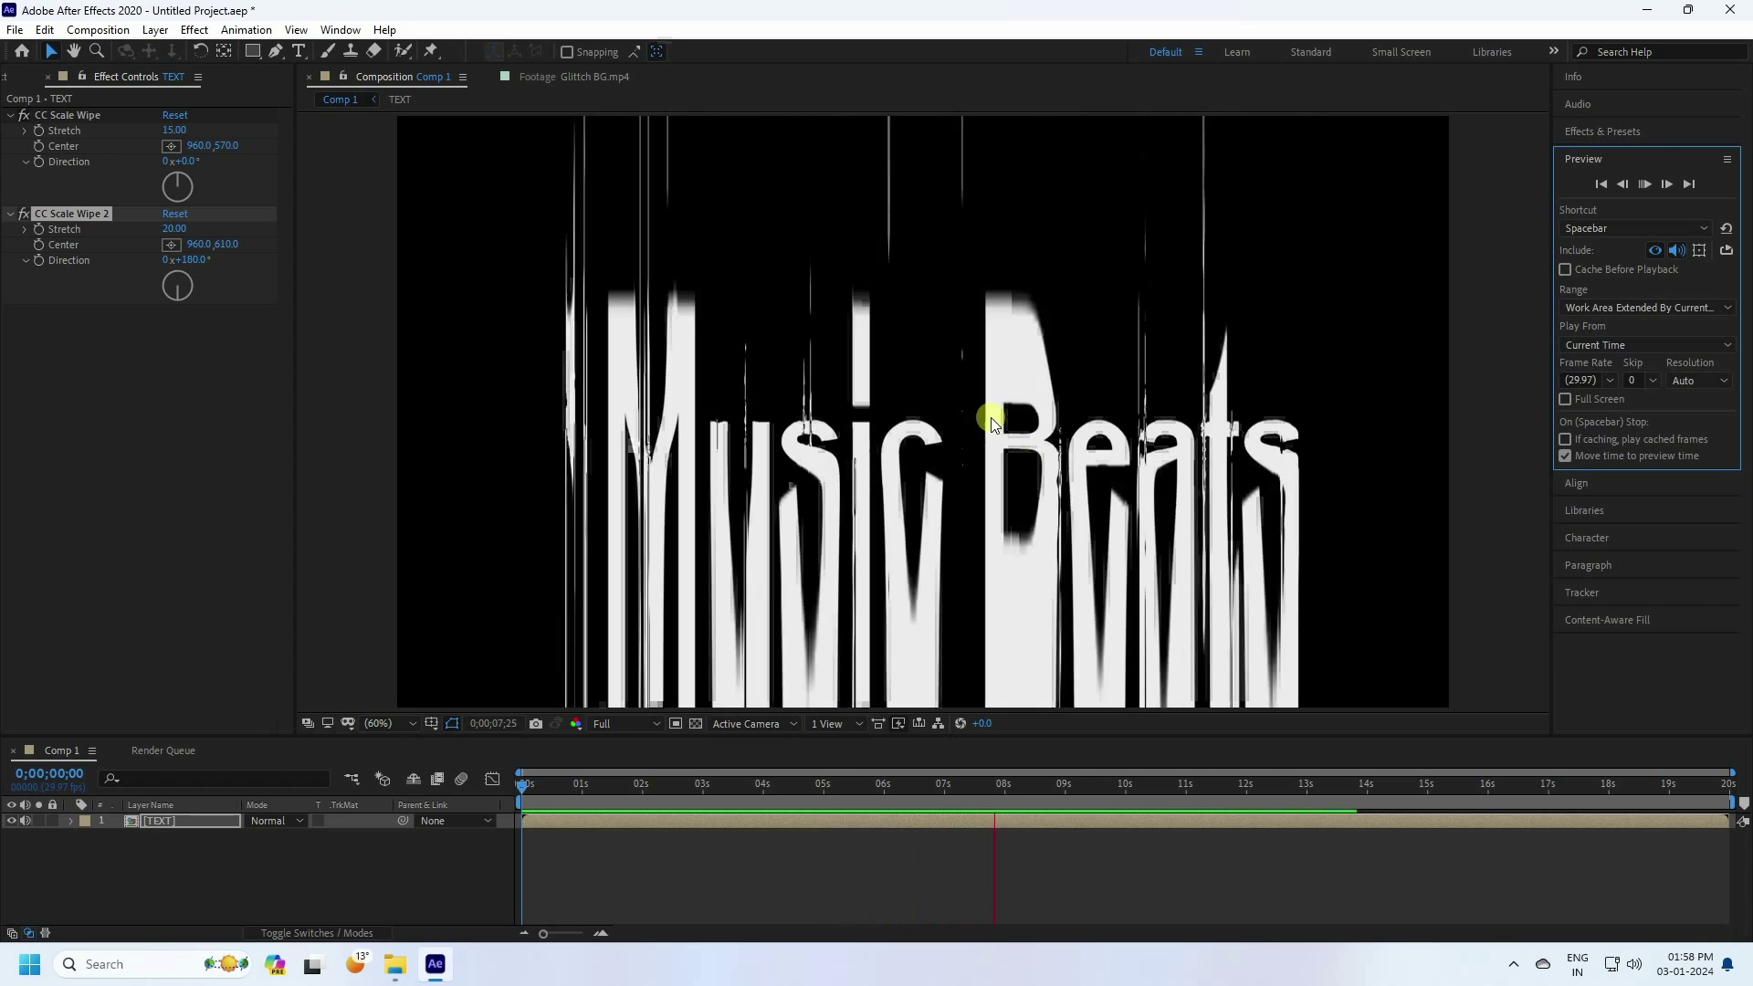
key(space)
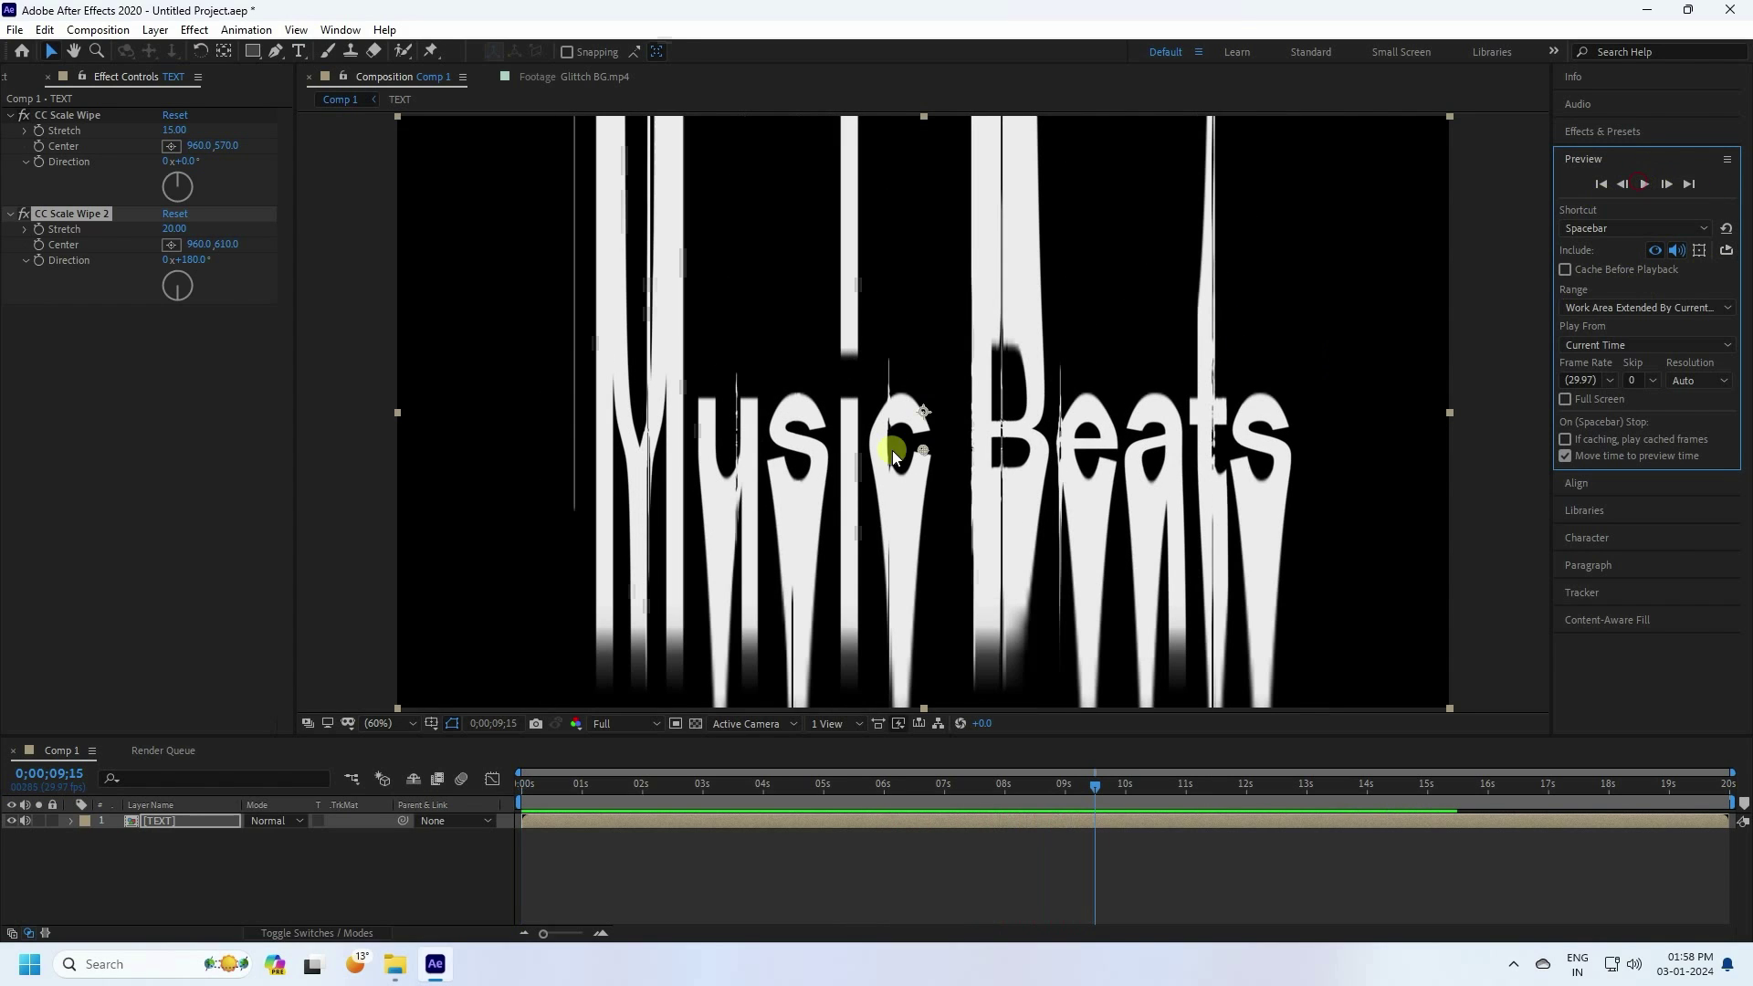
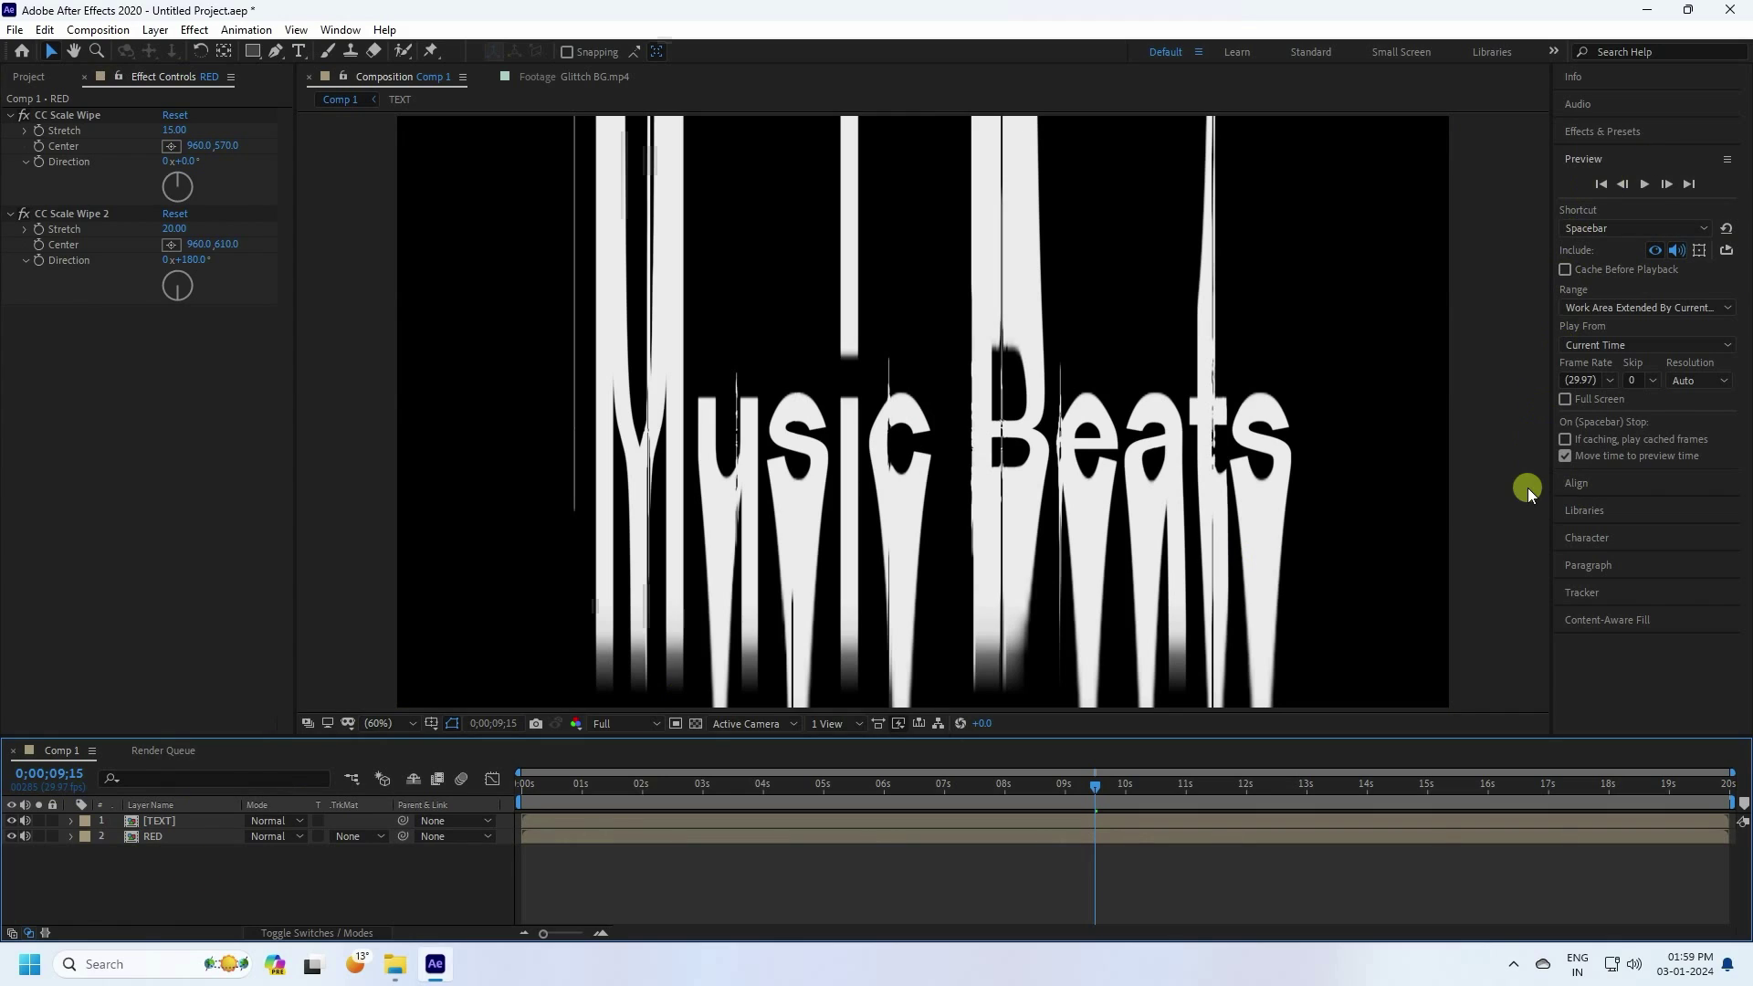
- Find the Shift Channels effect and apply it to the RED layer
click(1566, 137)
click(1621, 153)
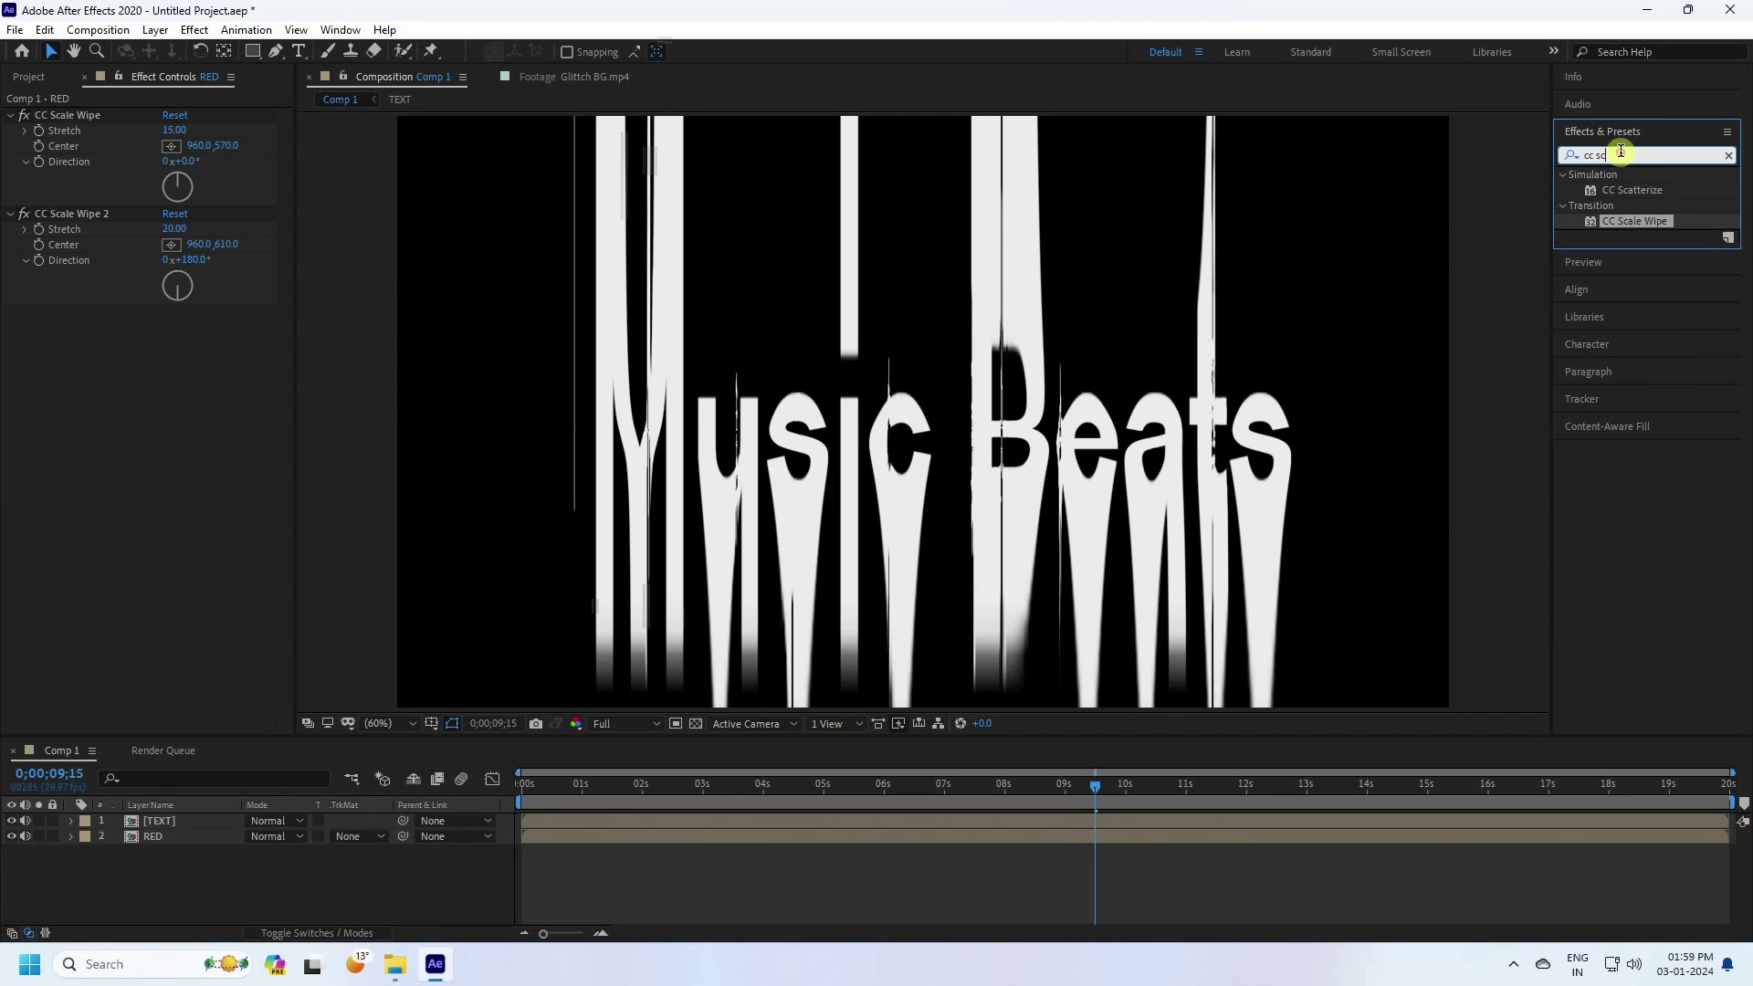
text(sh)
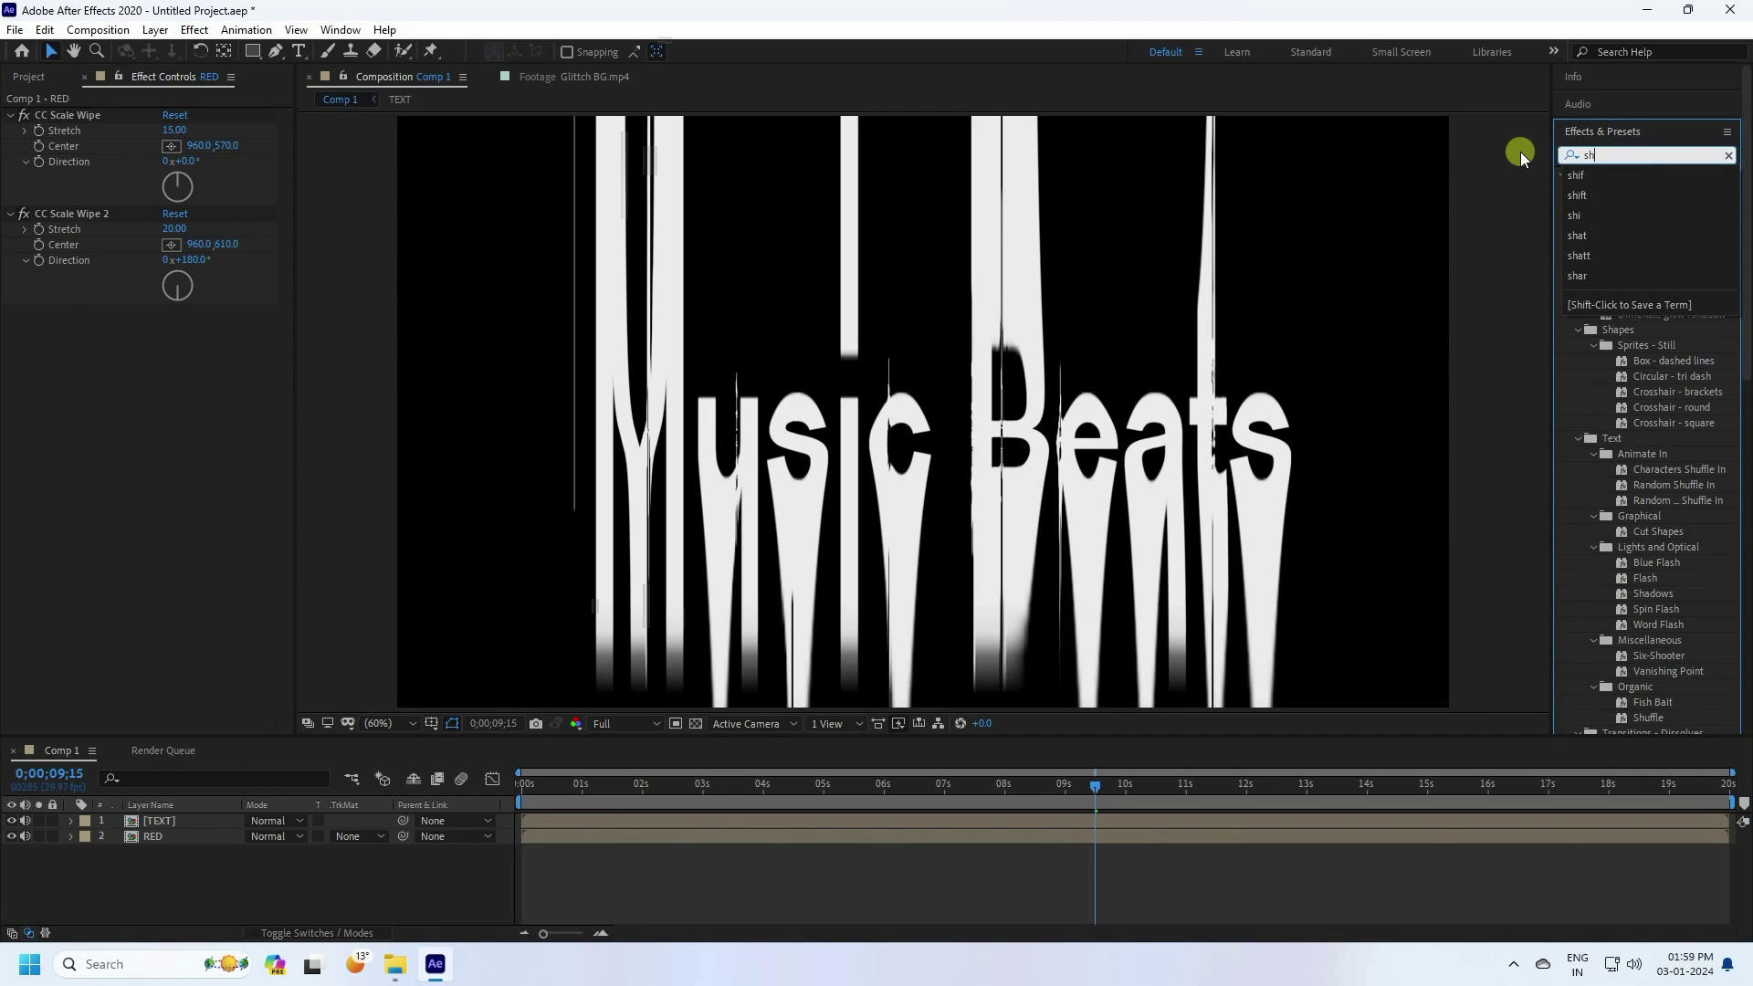
text(i)
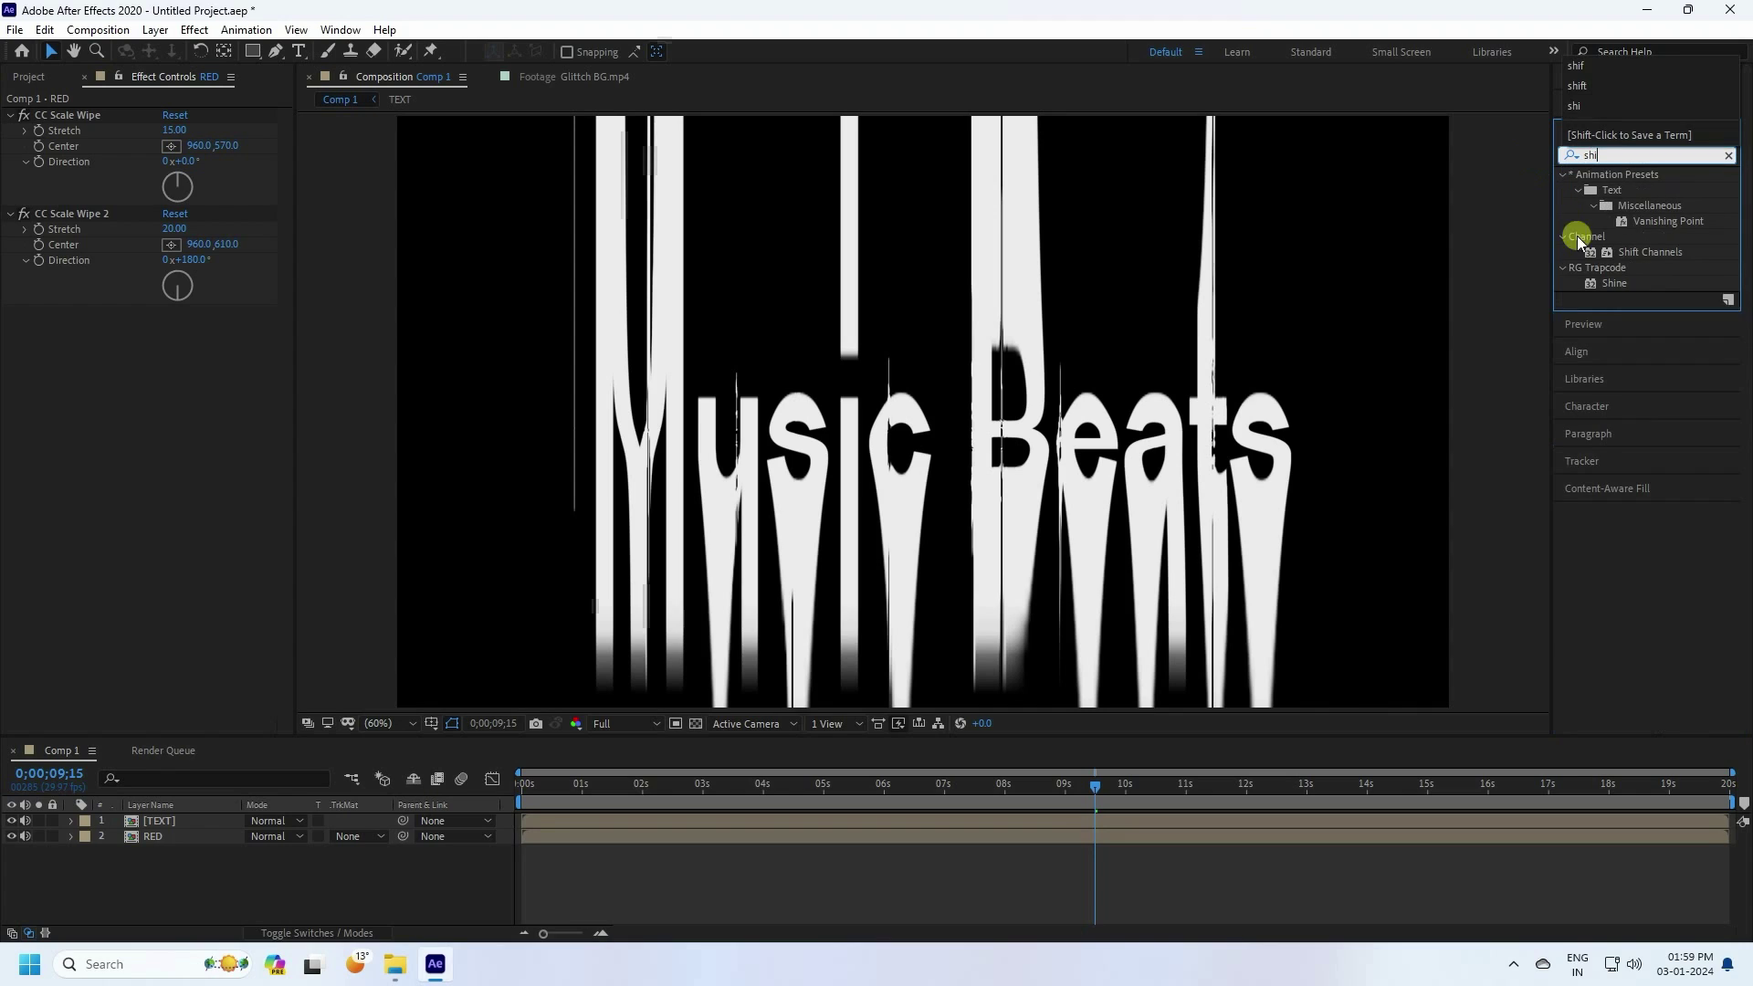
click(1656, 248)
drag(1668, 252, 184, 836)
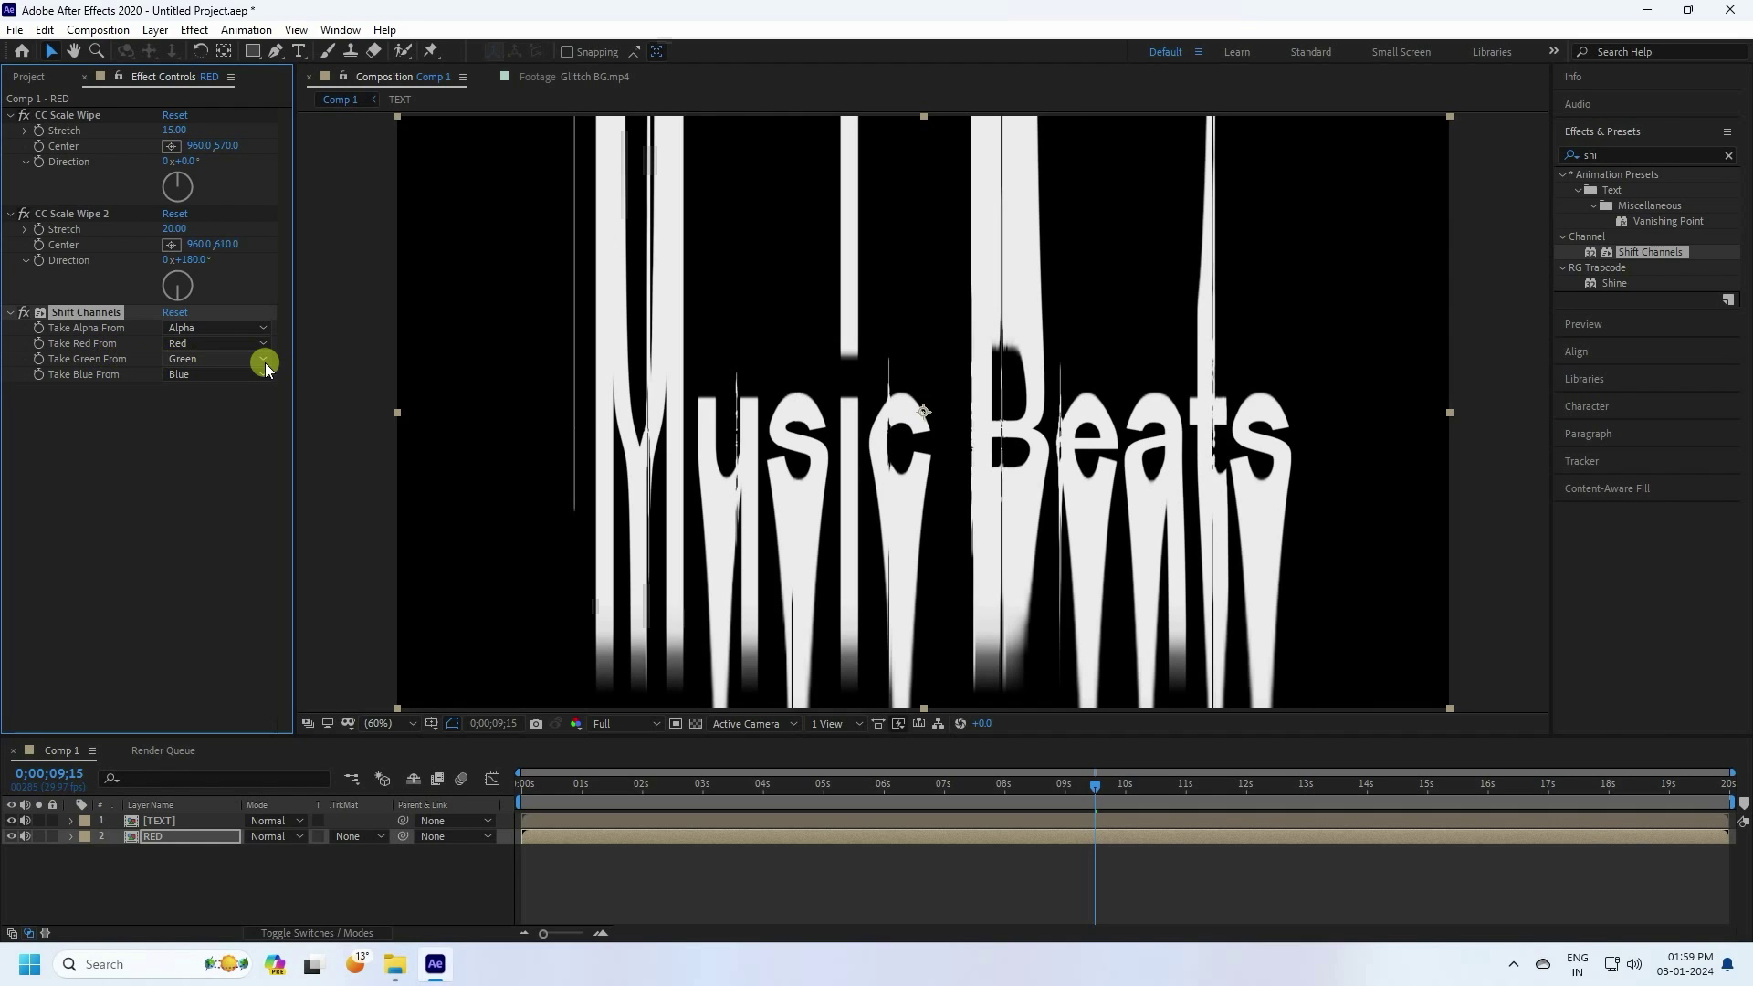
- Set Take Green From and Take Blue From to Full Off in the RED layer's Shift Channels
click(227, 359)
click(217, 558)
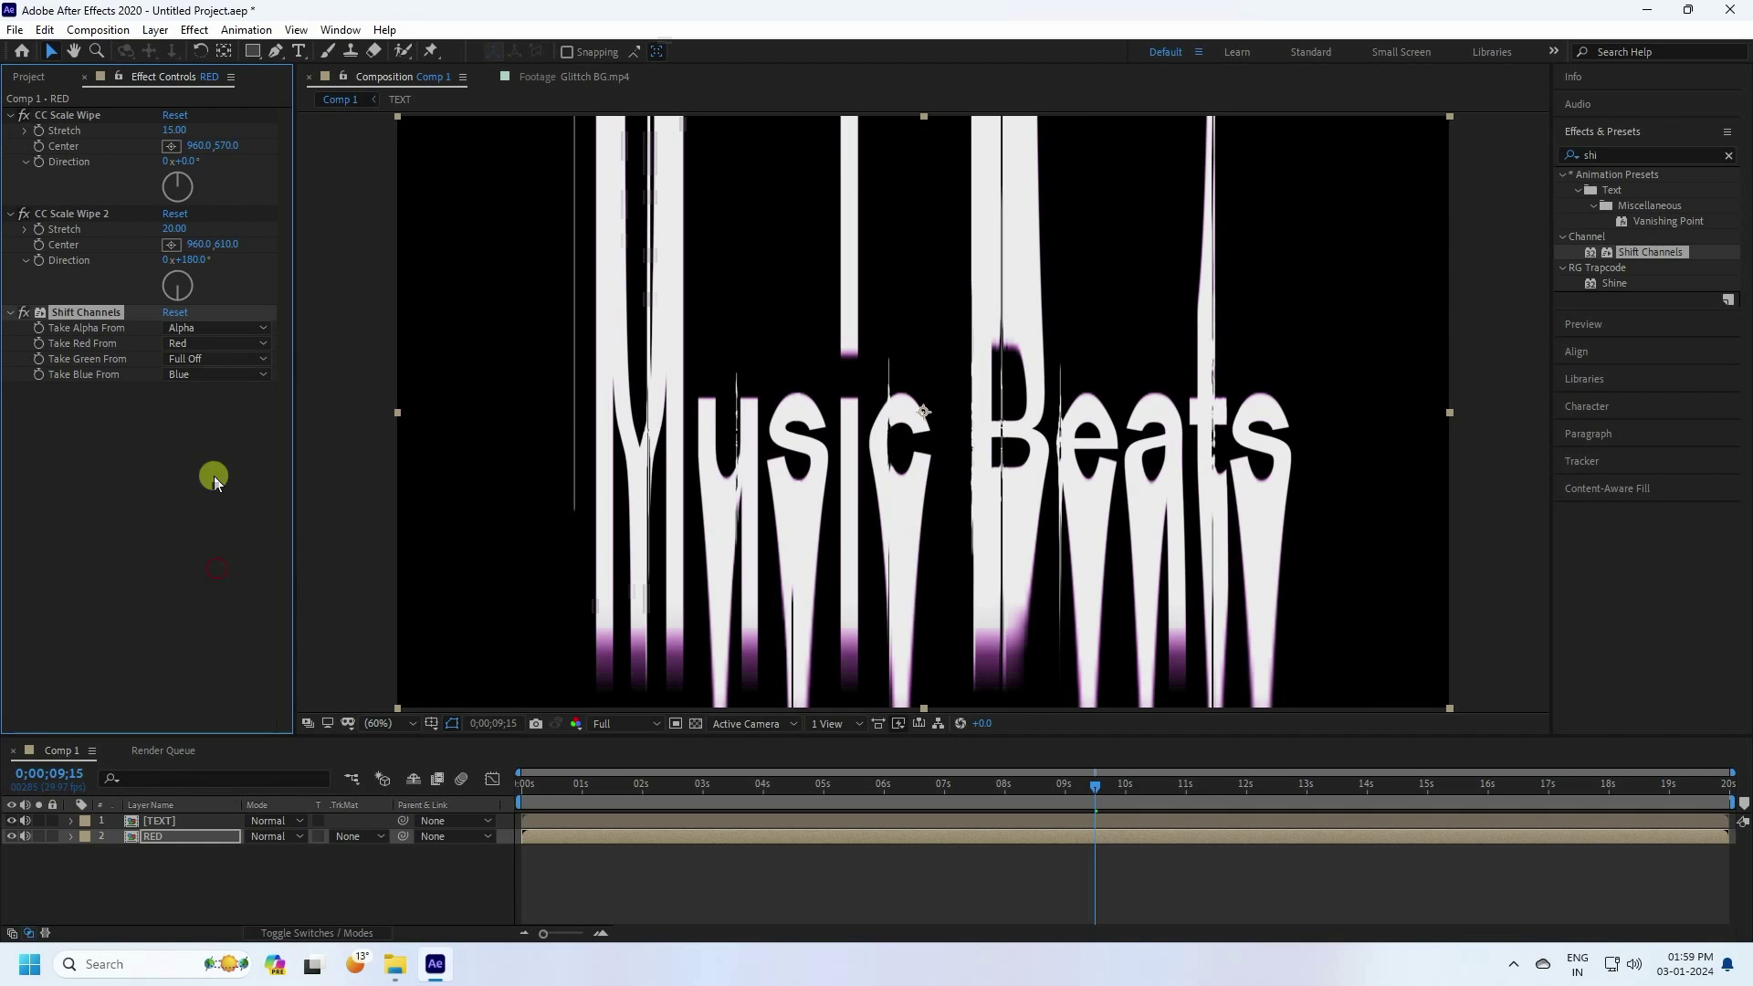
click(188, 374)
click(228, 577)
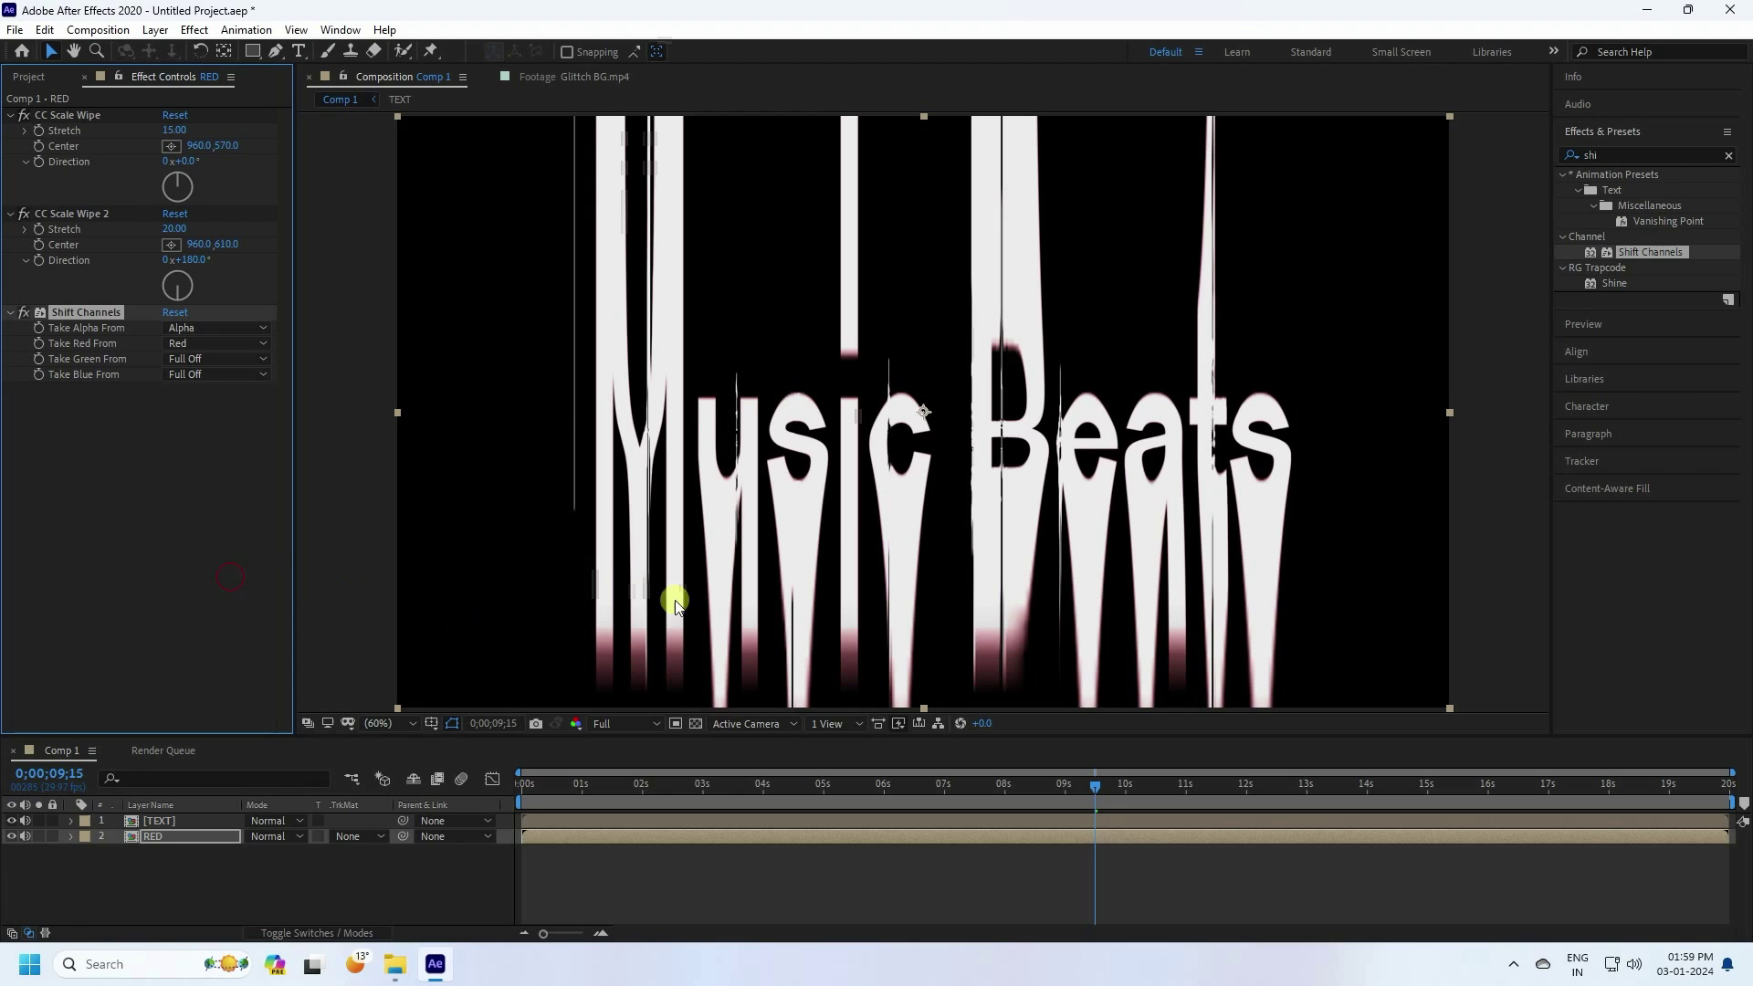
- Preview the composition from near the start and examine the red fringes around the text up close
drag(1088, 796, 562, 792)
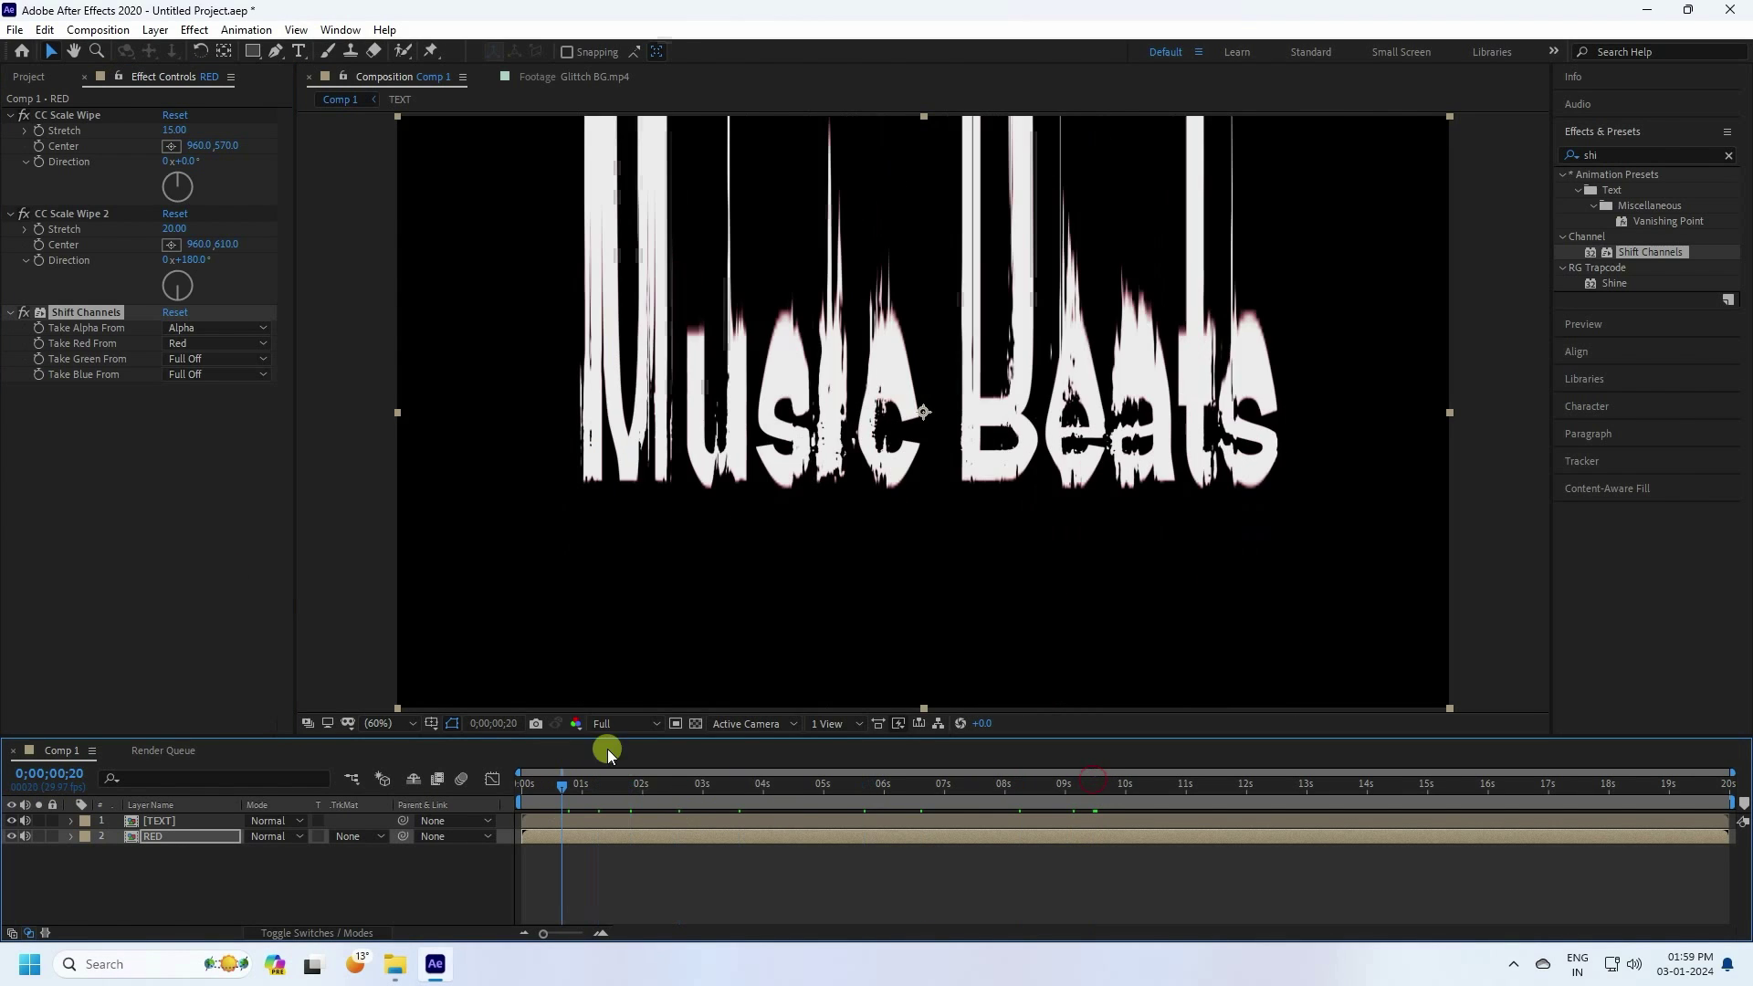
click(1599, 102)
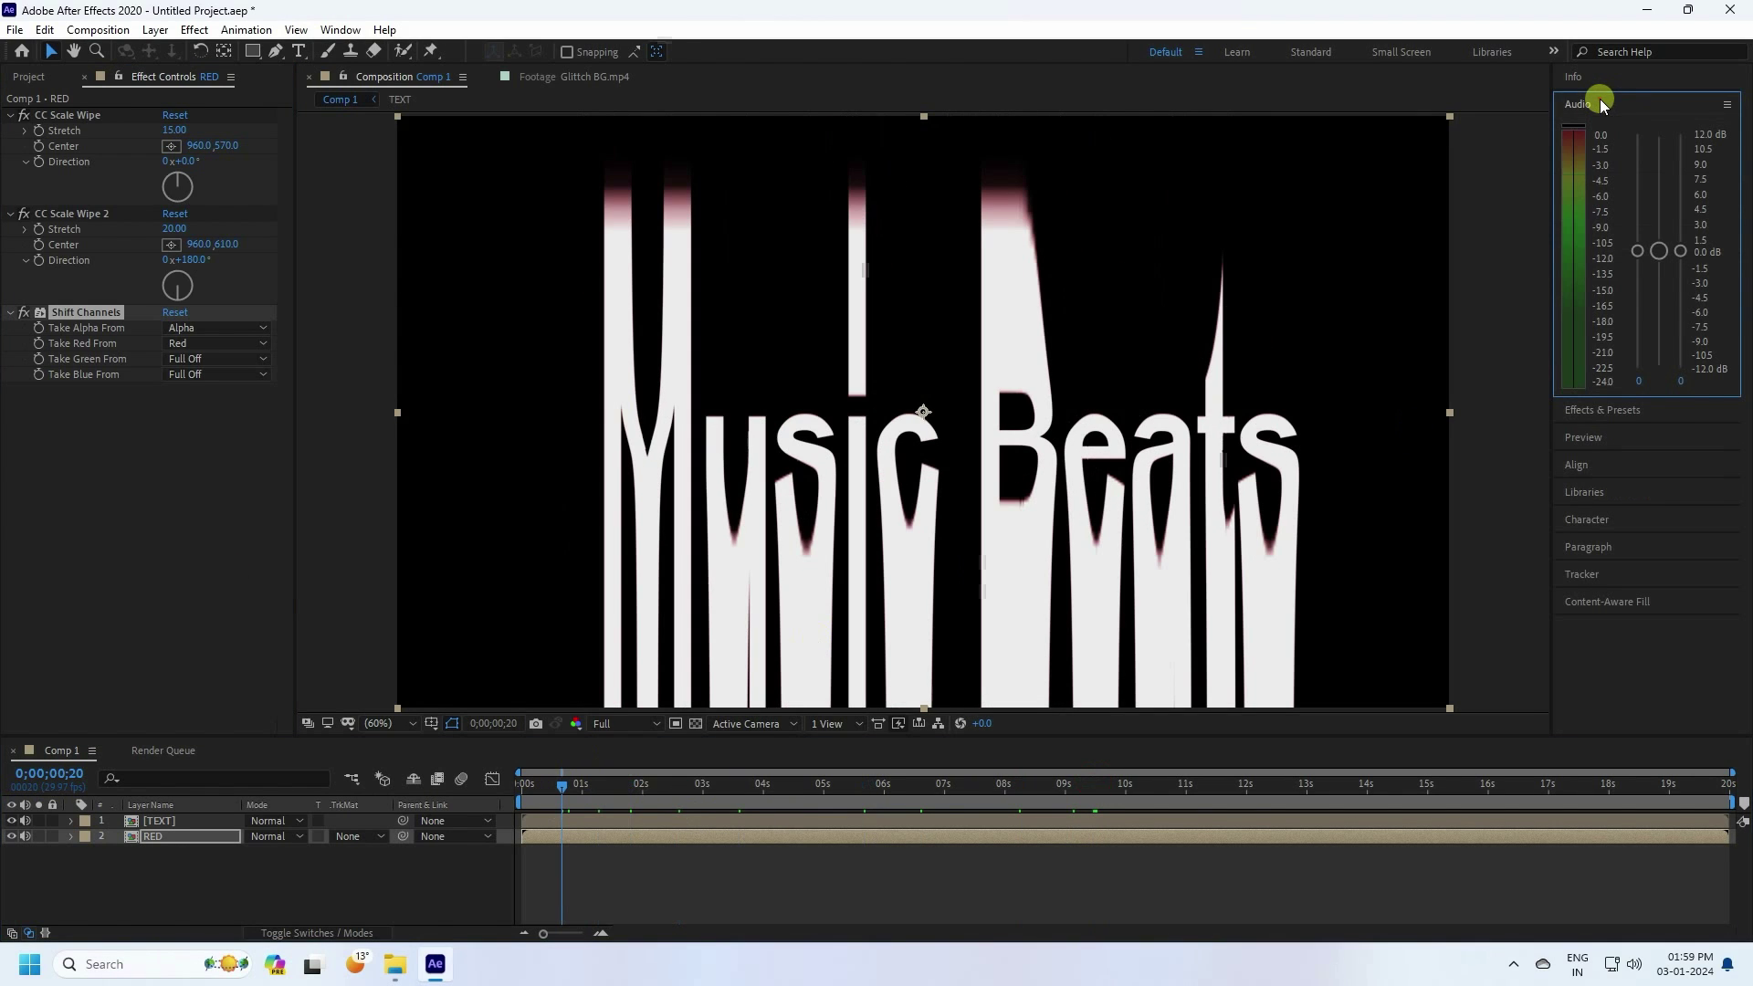
click(1580, 437)
click(1643, 185)
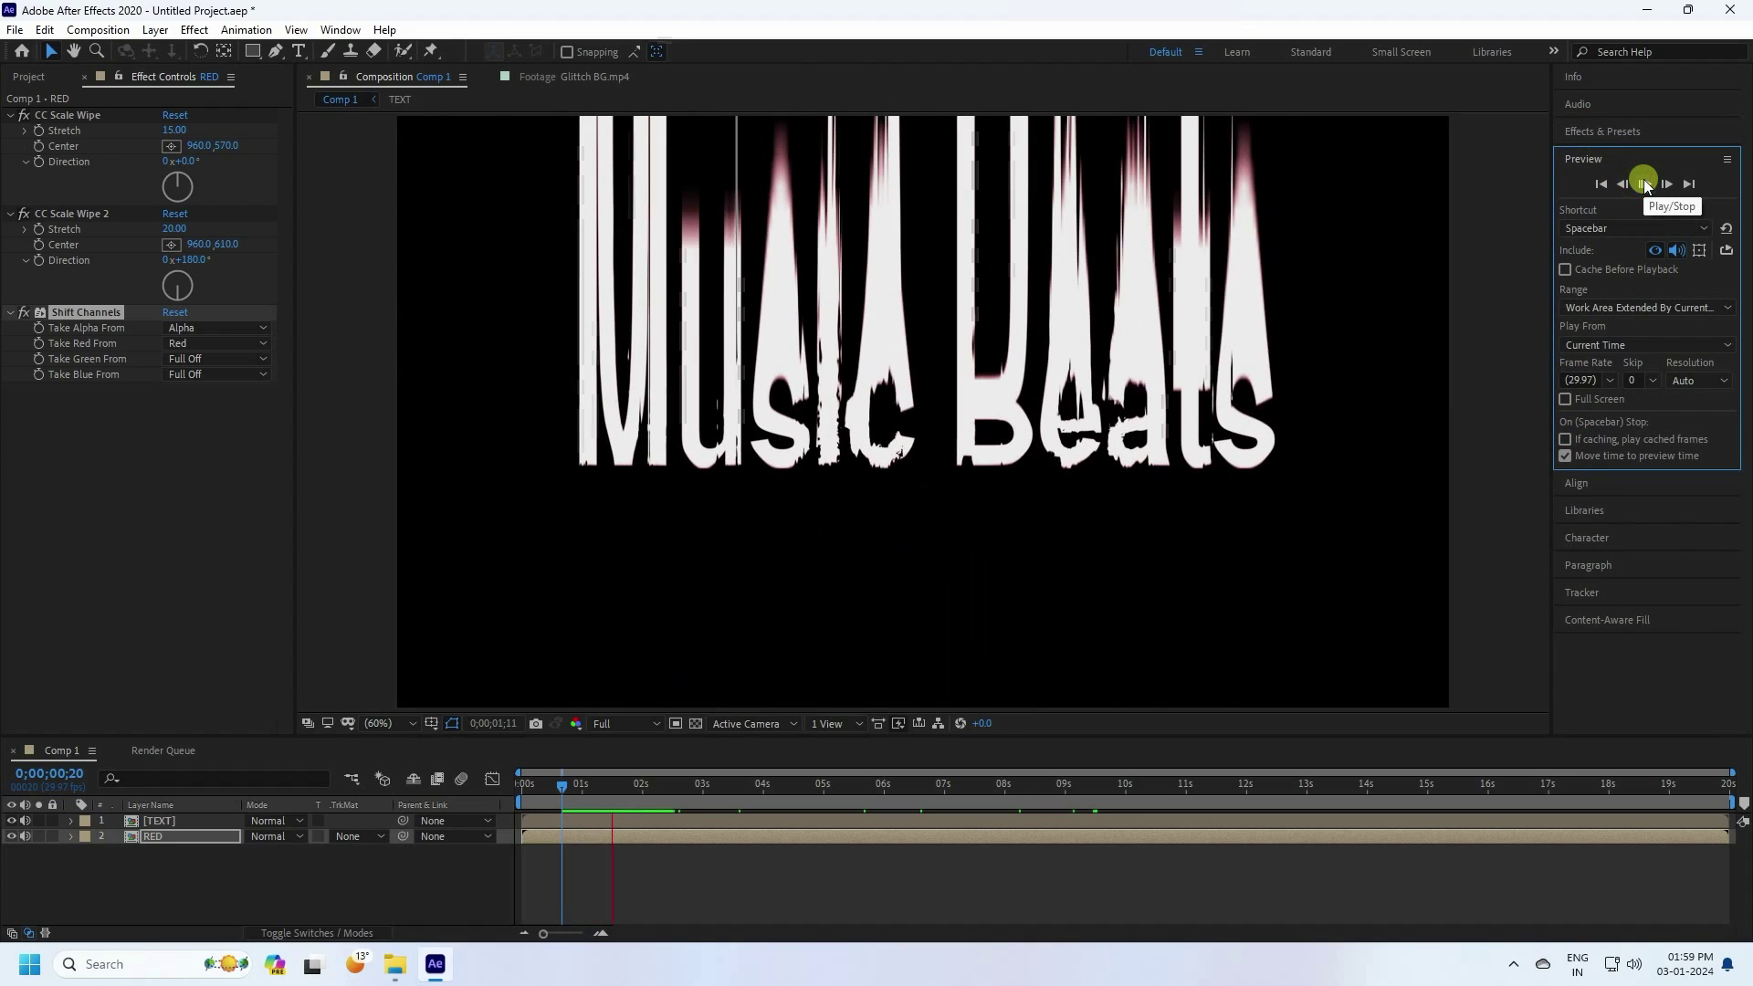
scroll(984, 392, up, 2)
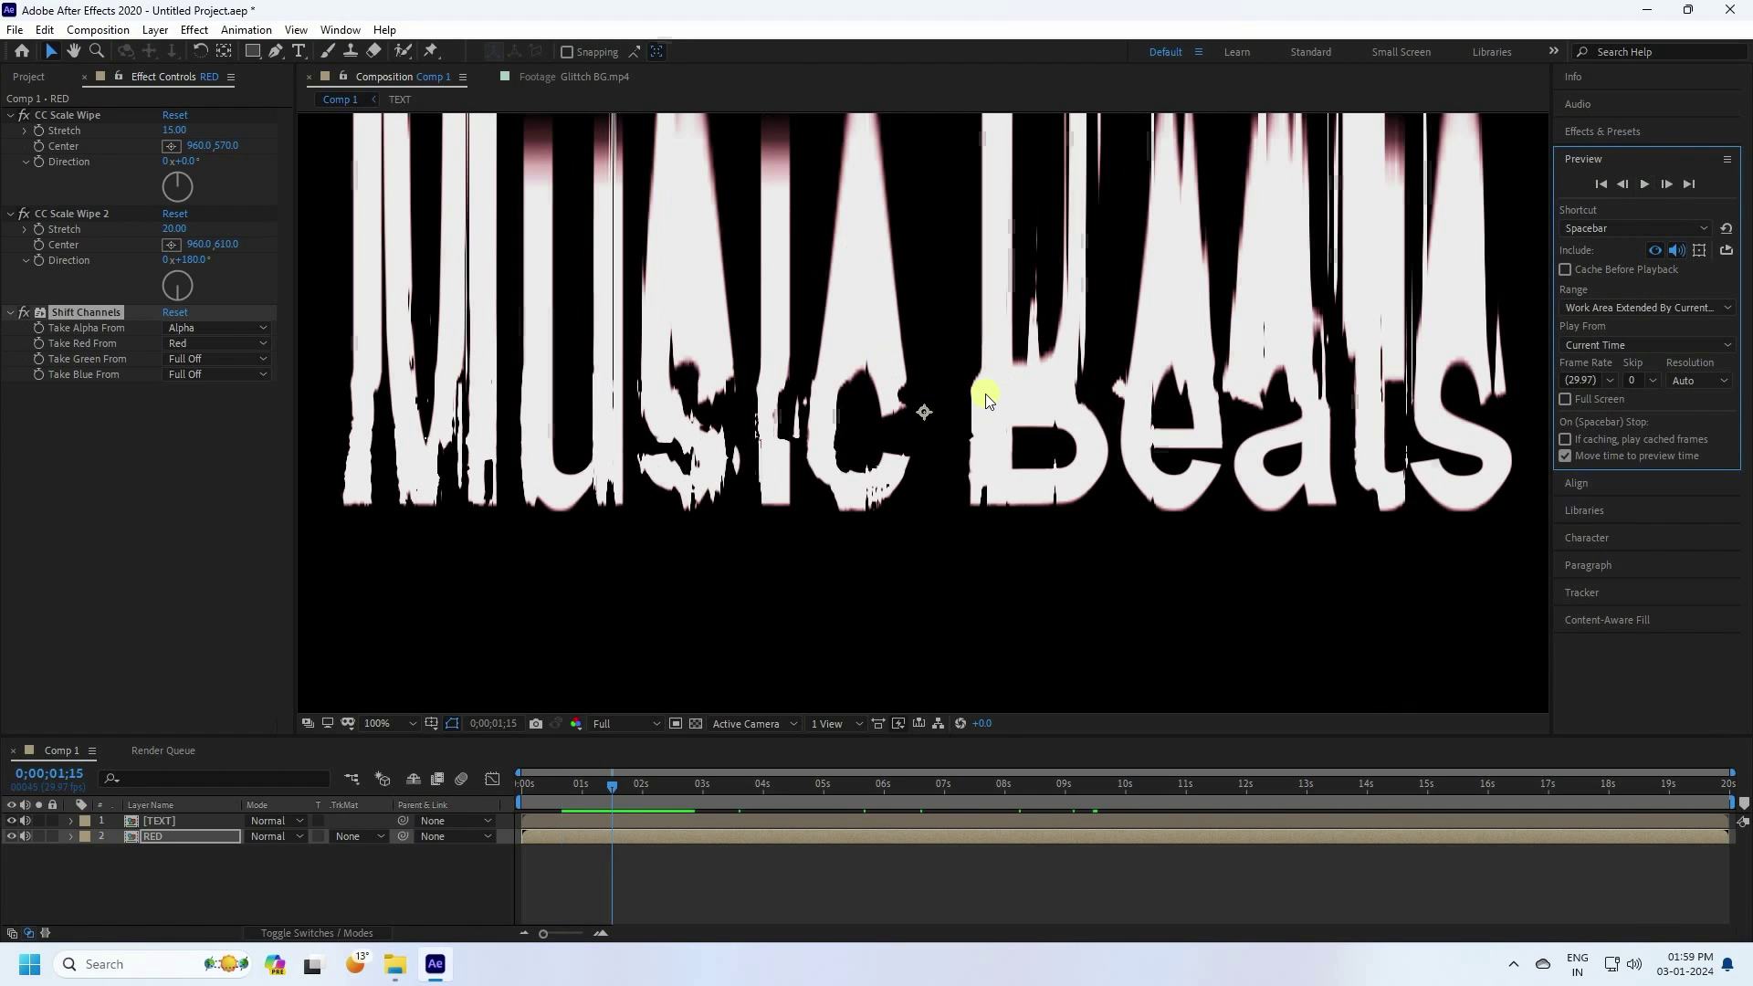
scroll(915, 452, down, 2)
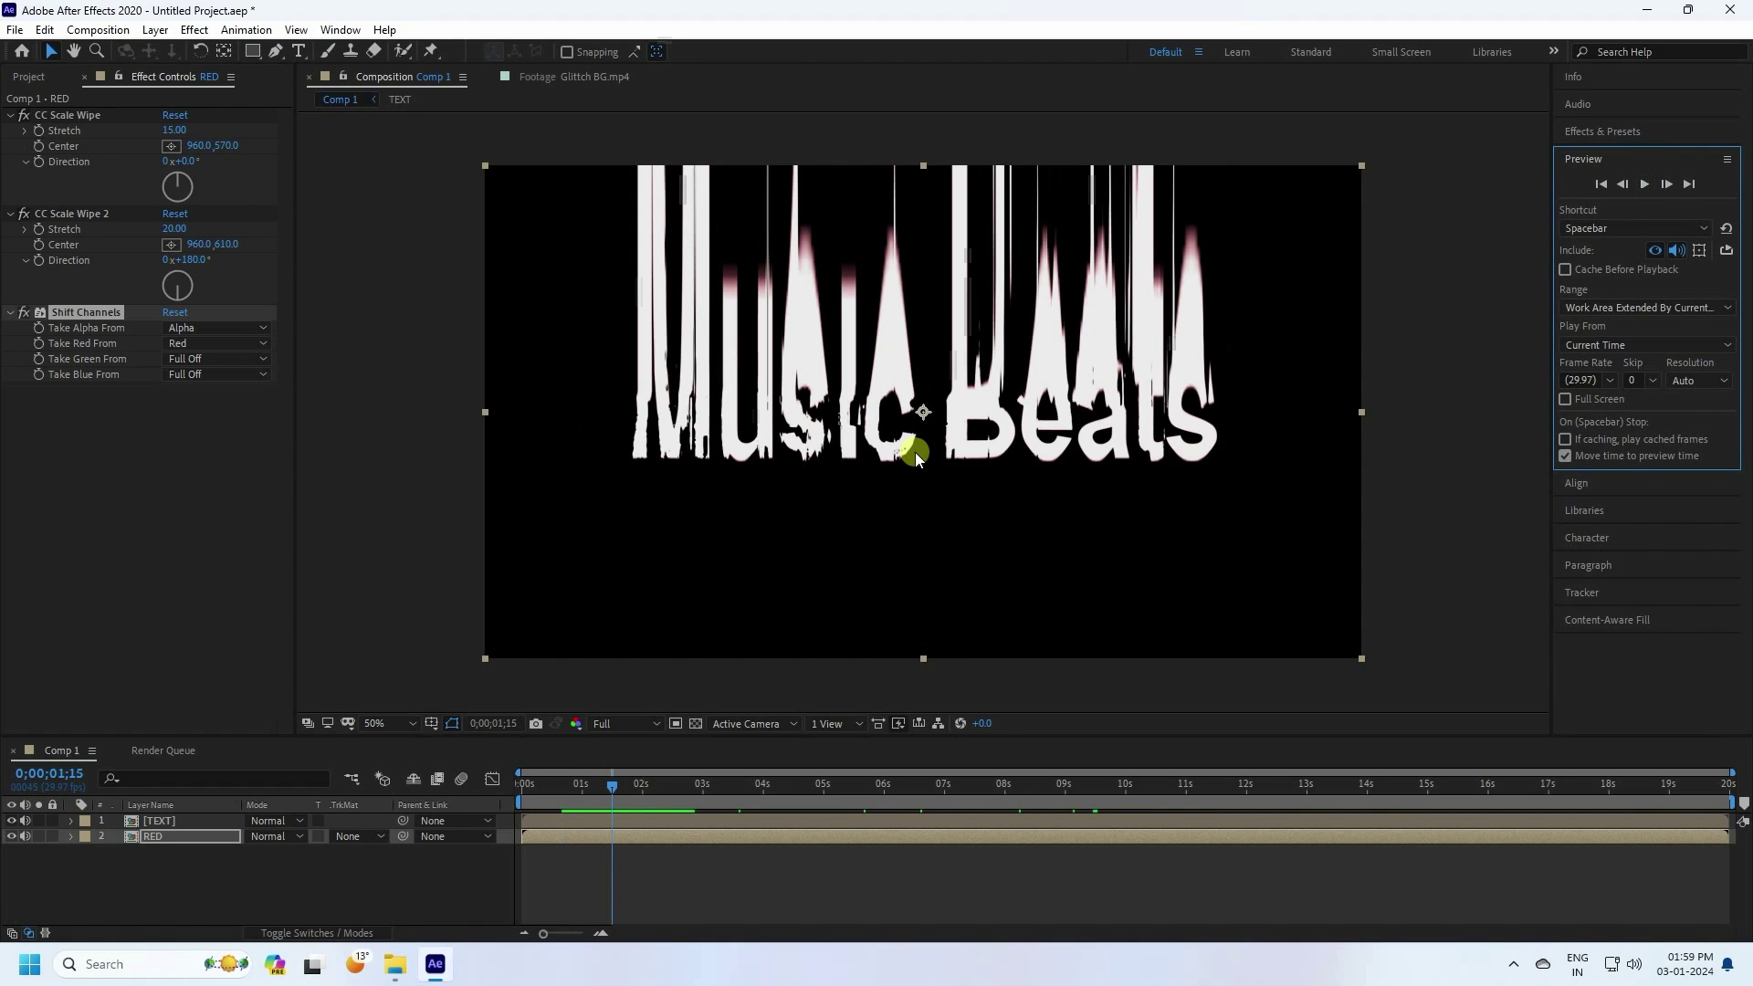
click(381, 721)
click(434, 420)
- Duplicate the RED layer, place the copy below the original and rename it GREEN
click(157, 835)
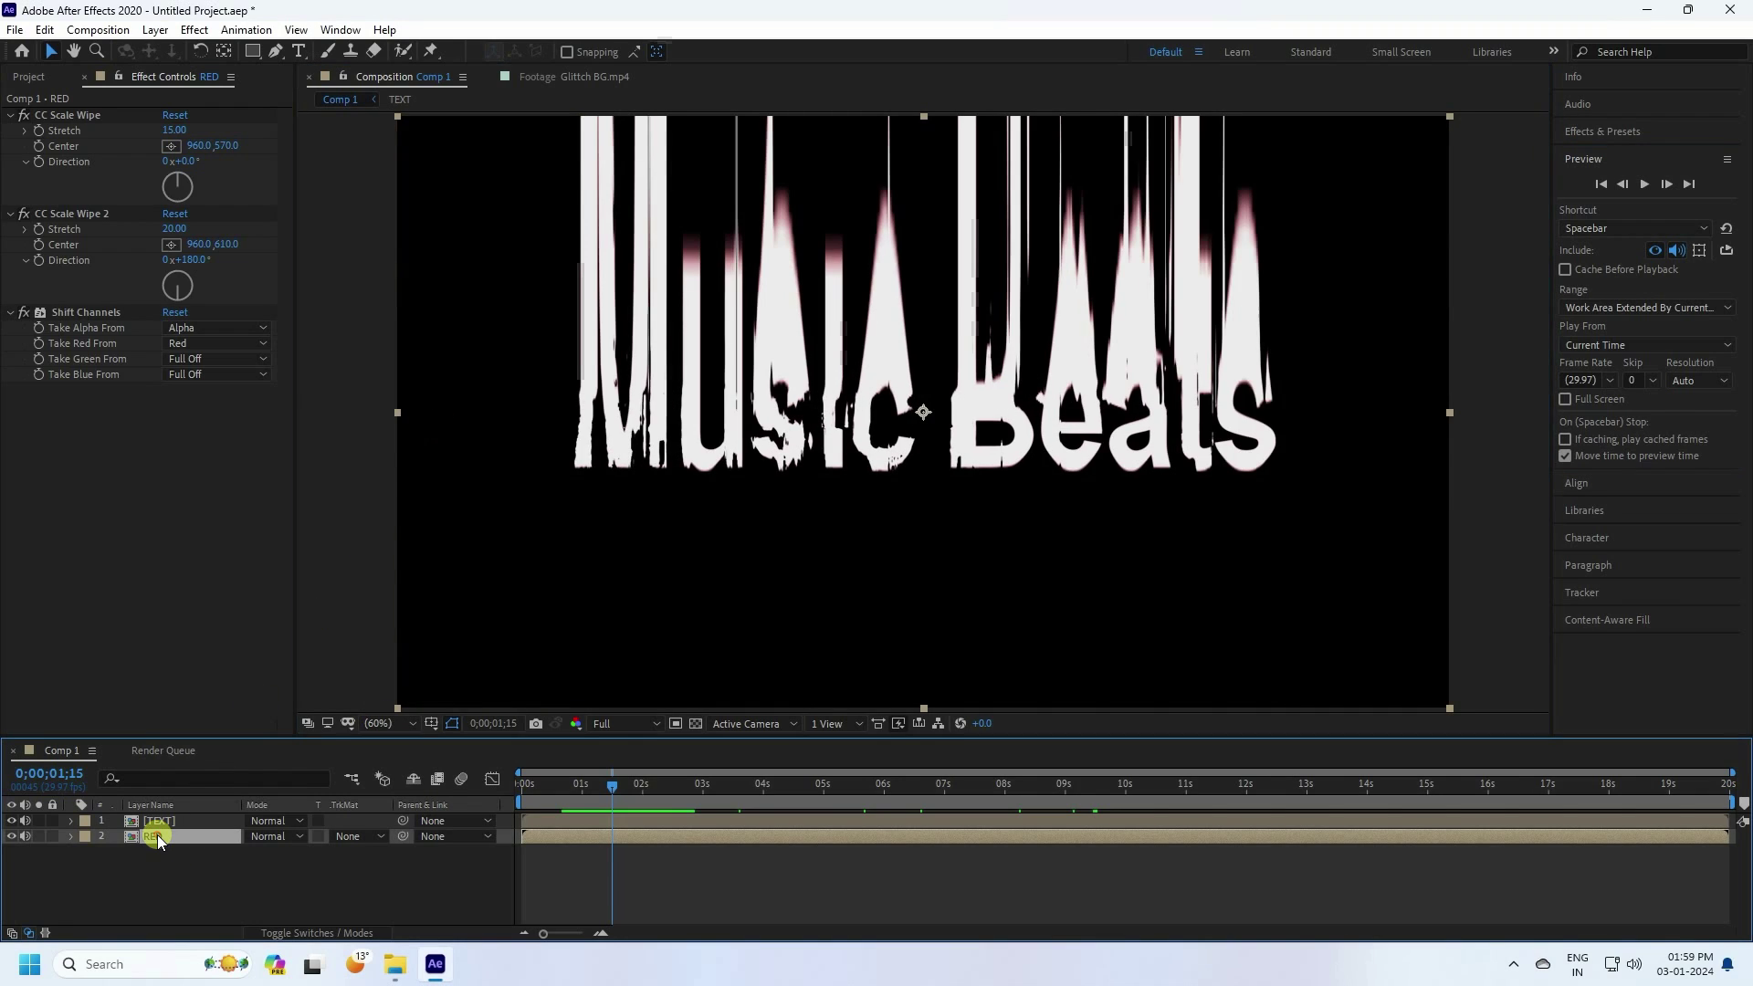
key(ctrl+d)
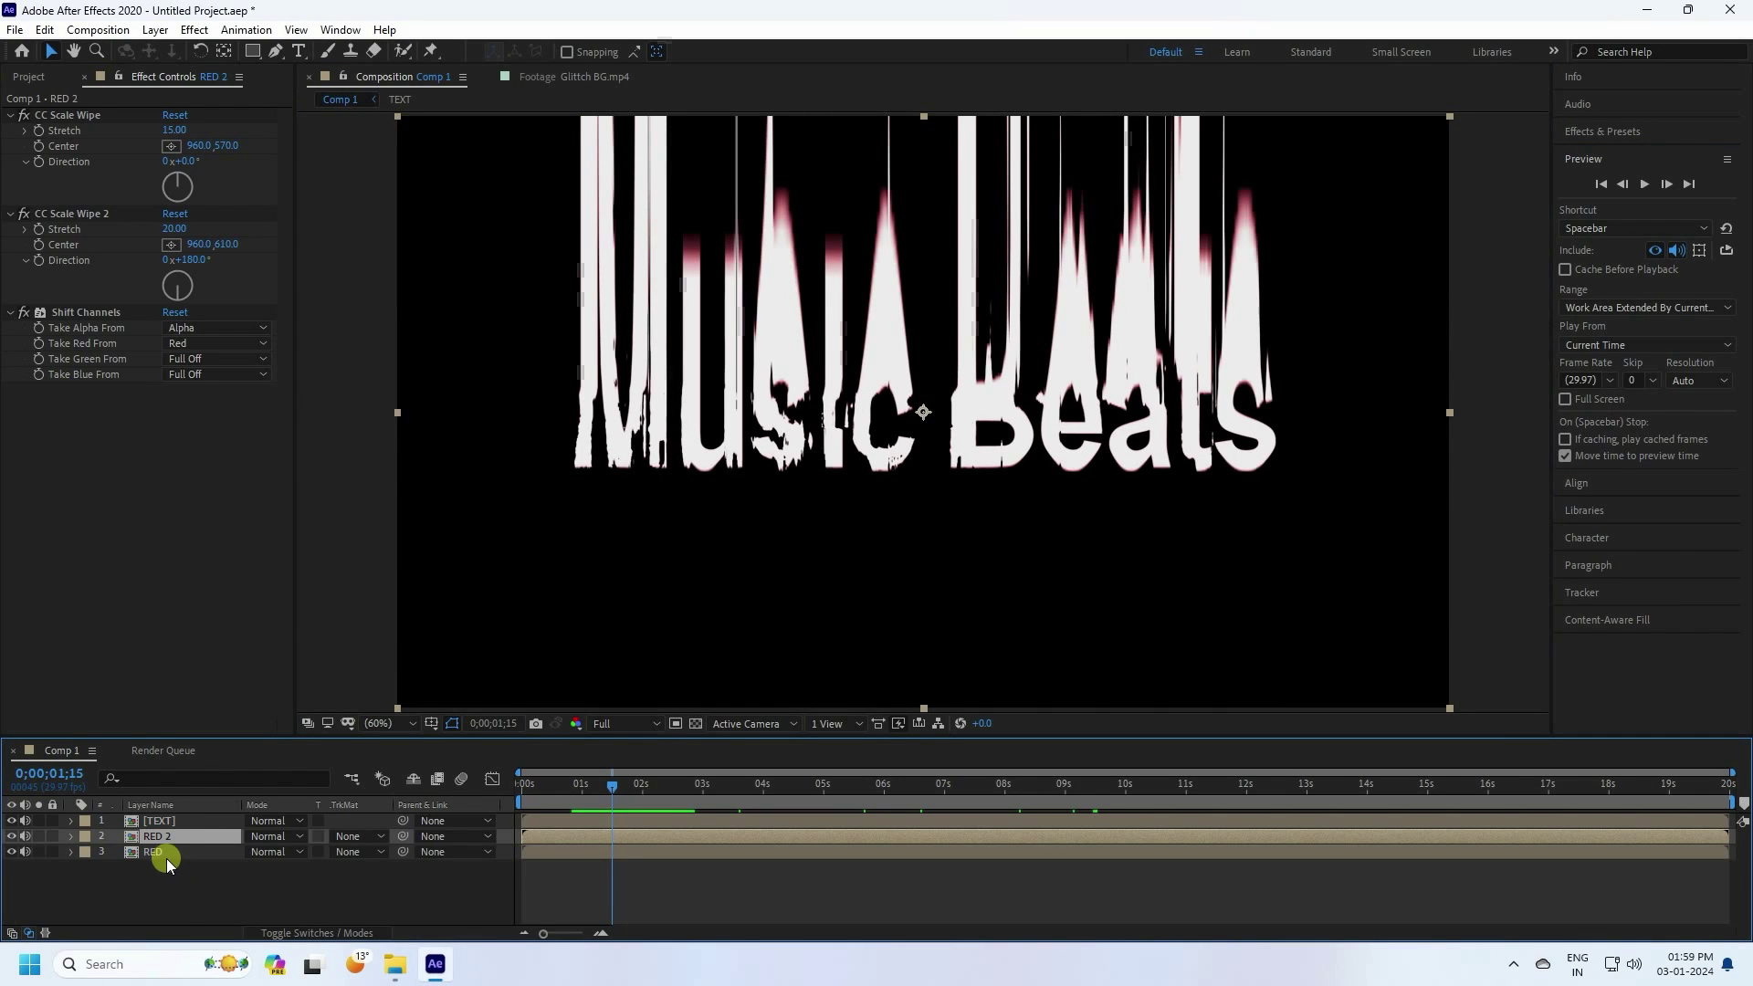
drag(161, 834, 166, 862)
right_click(166, 851)
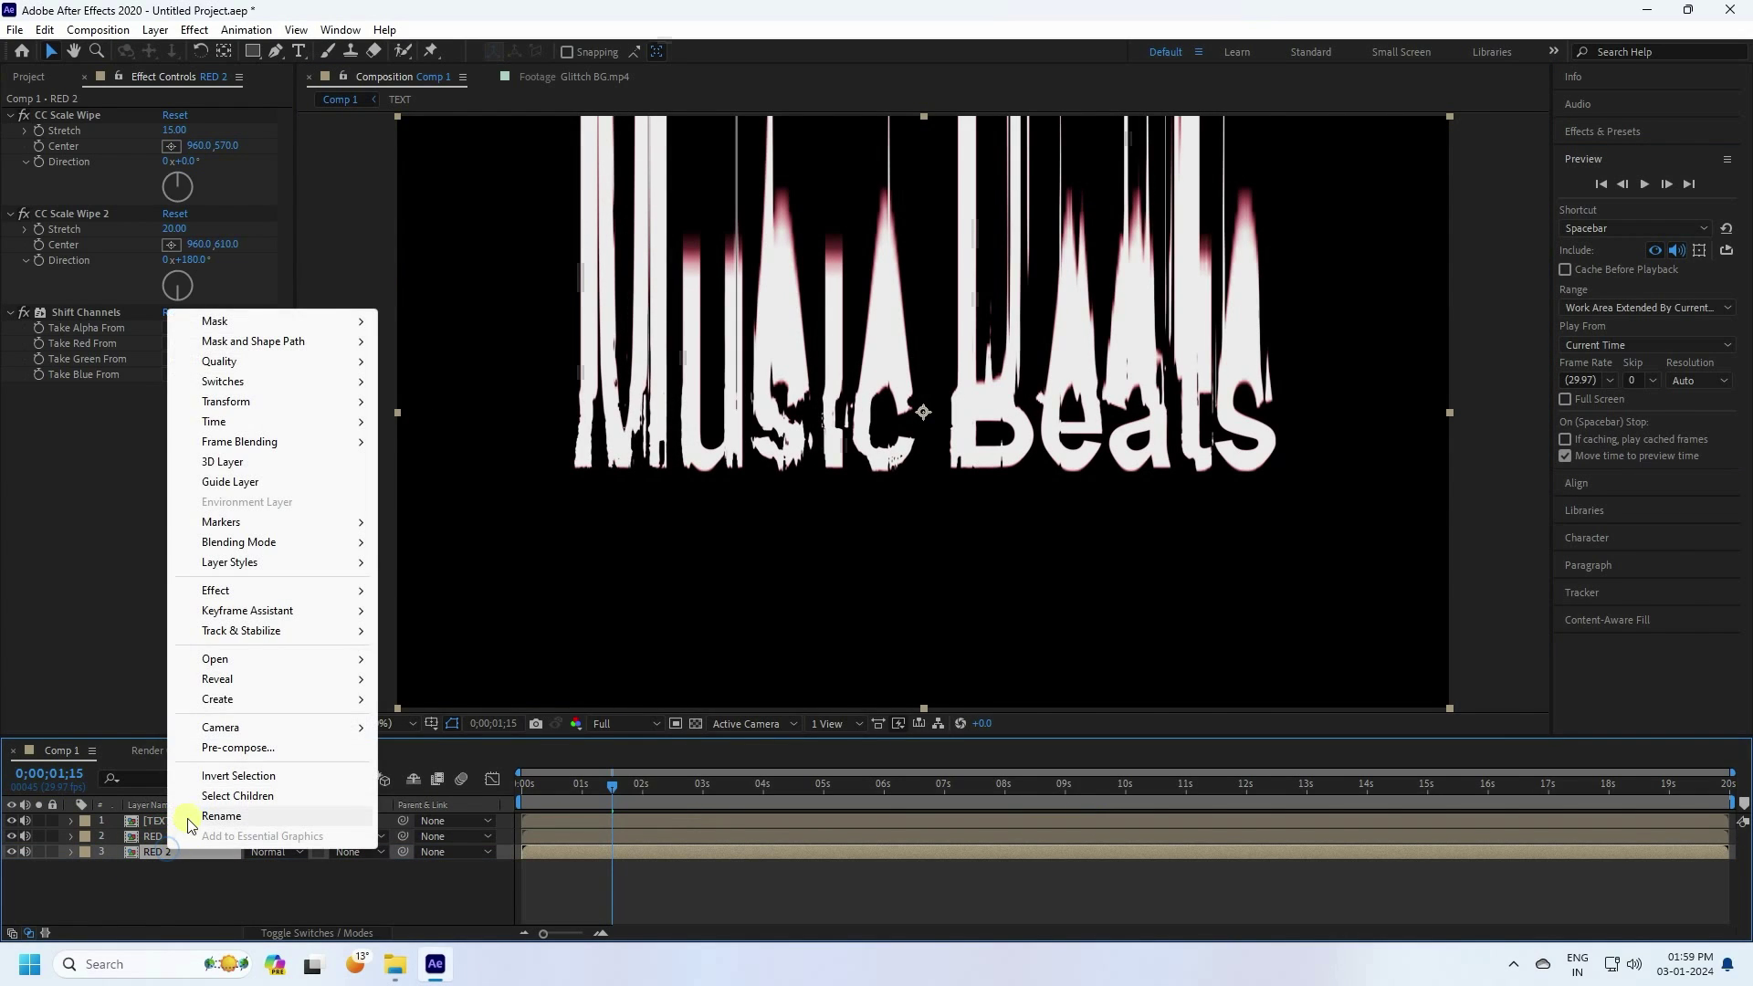
click(194, 820)
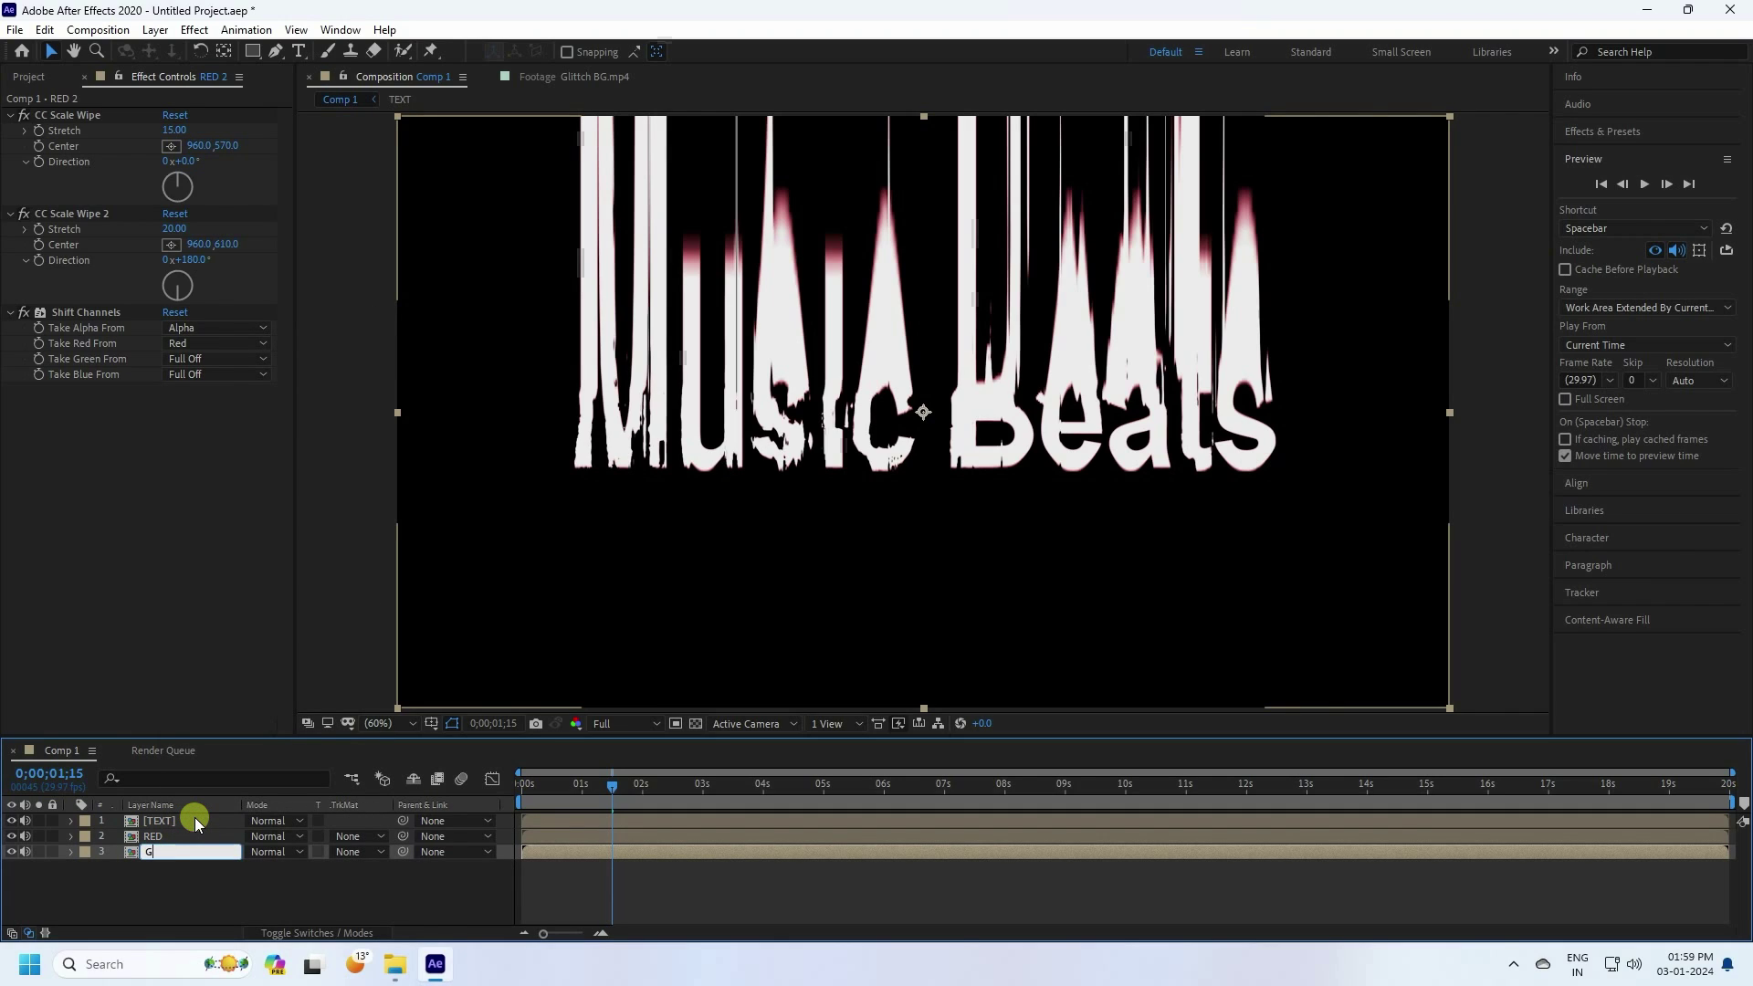
text(GREEN)
key(Return)
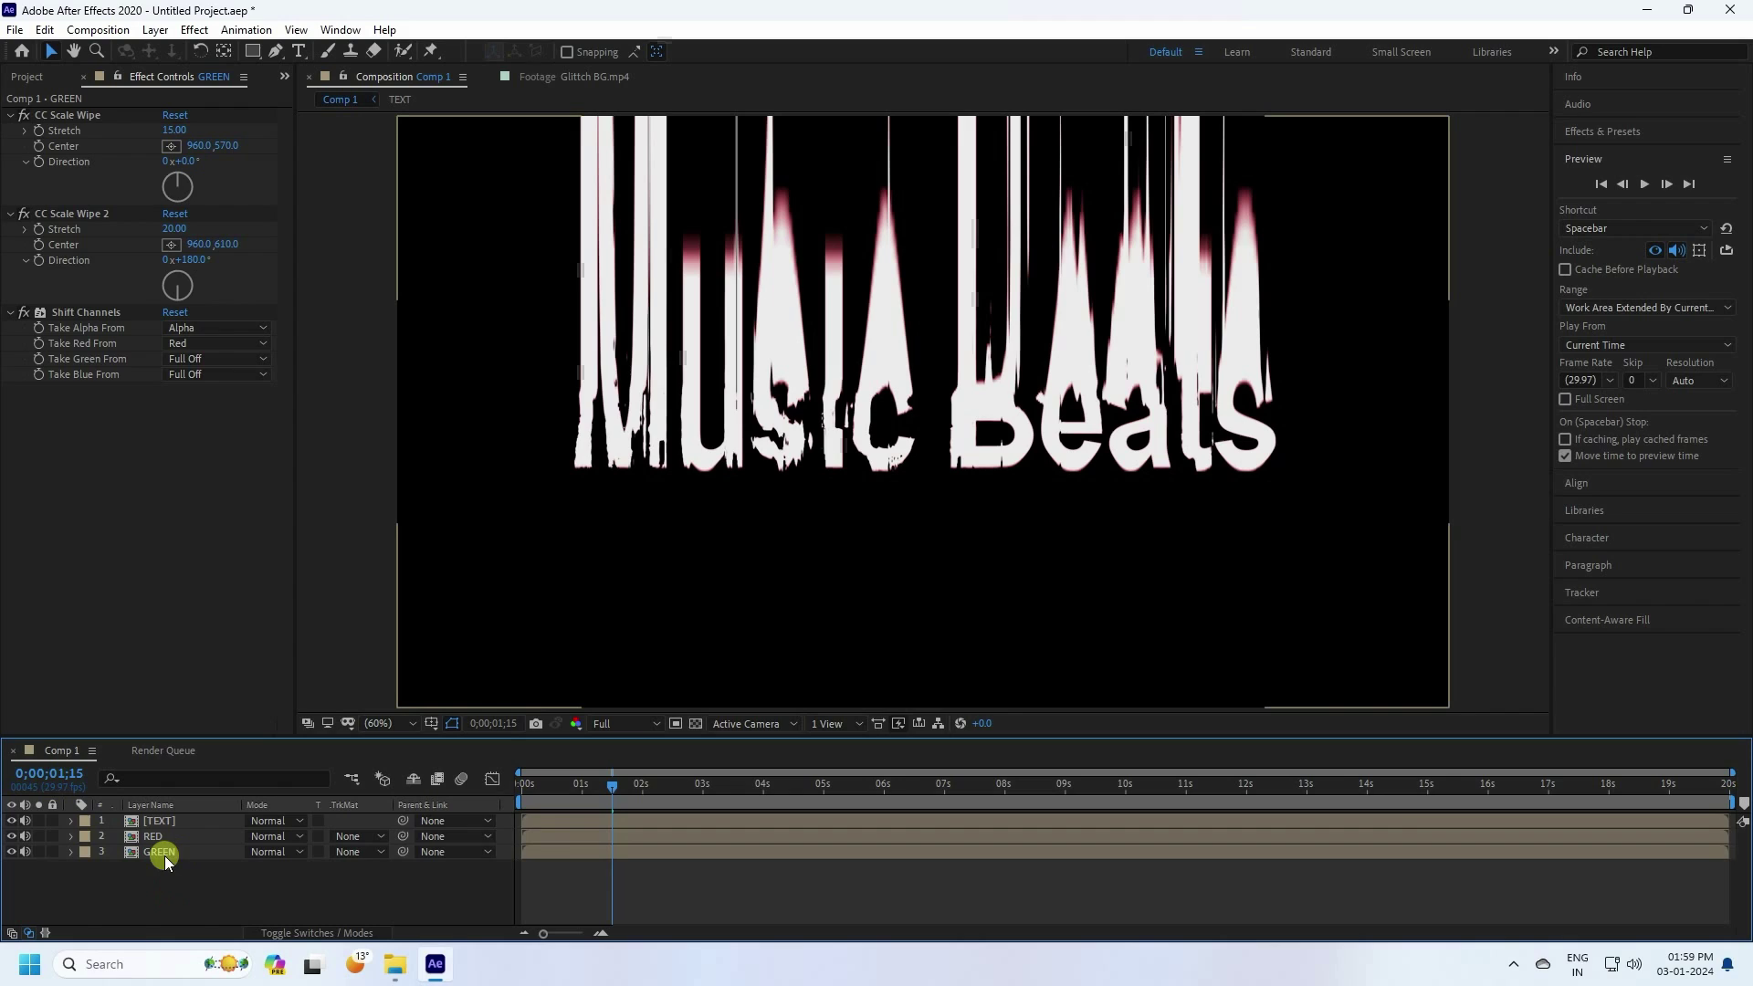
- Set the GREEN layer's Shift Channels to take red from Full Off and green from Green
click(156, 853)
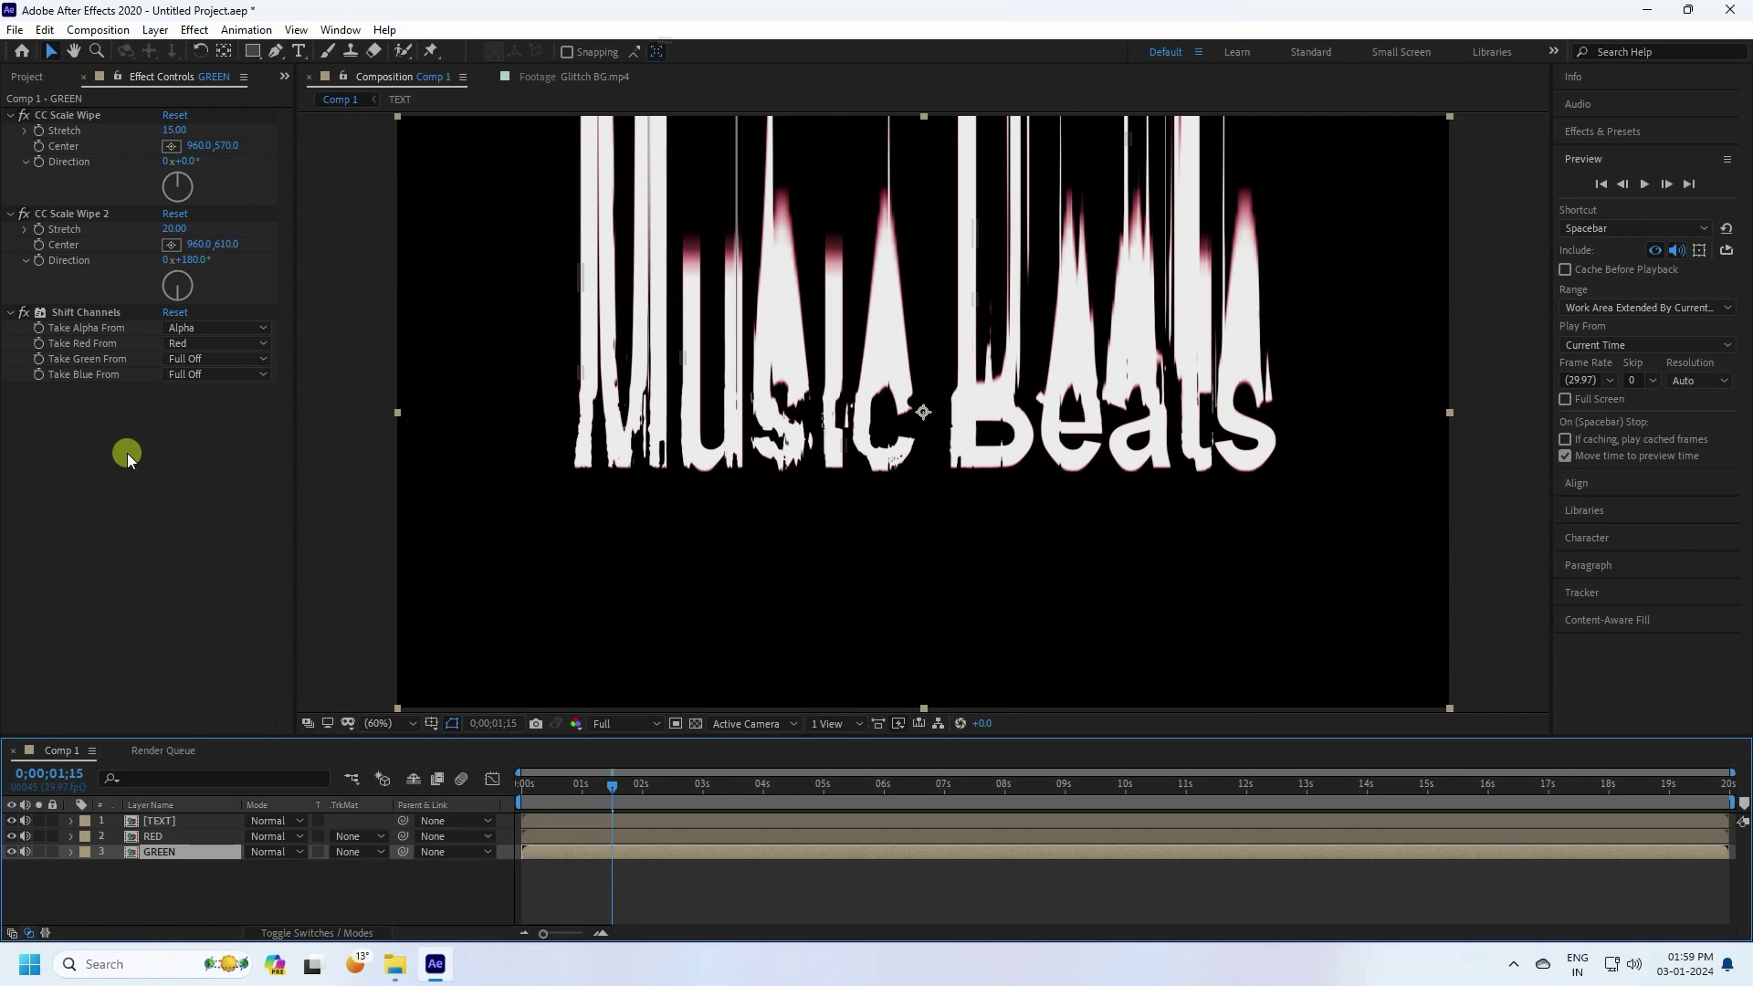
click(199, 346)
click(219, 540)
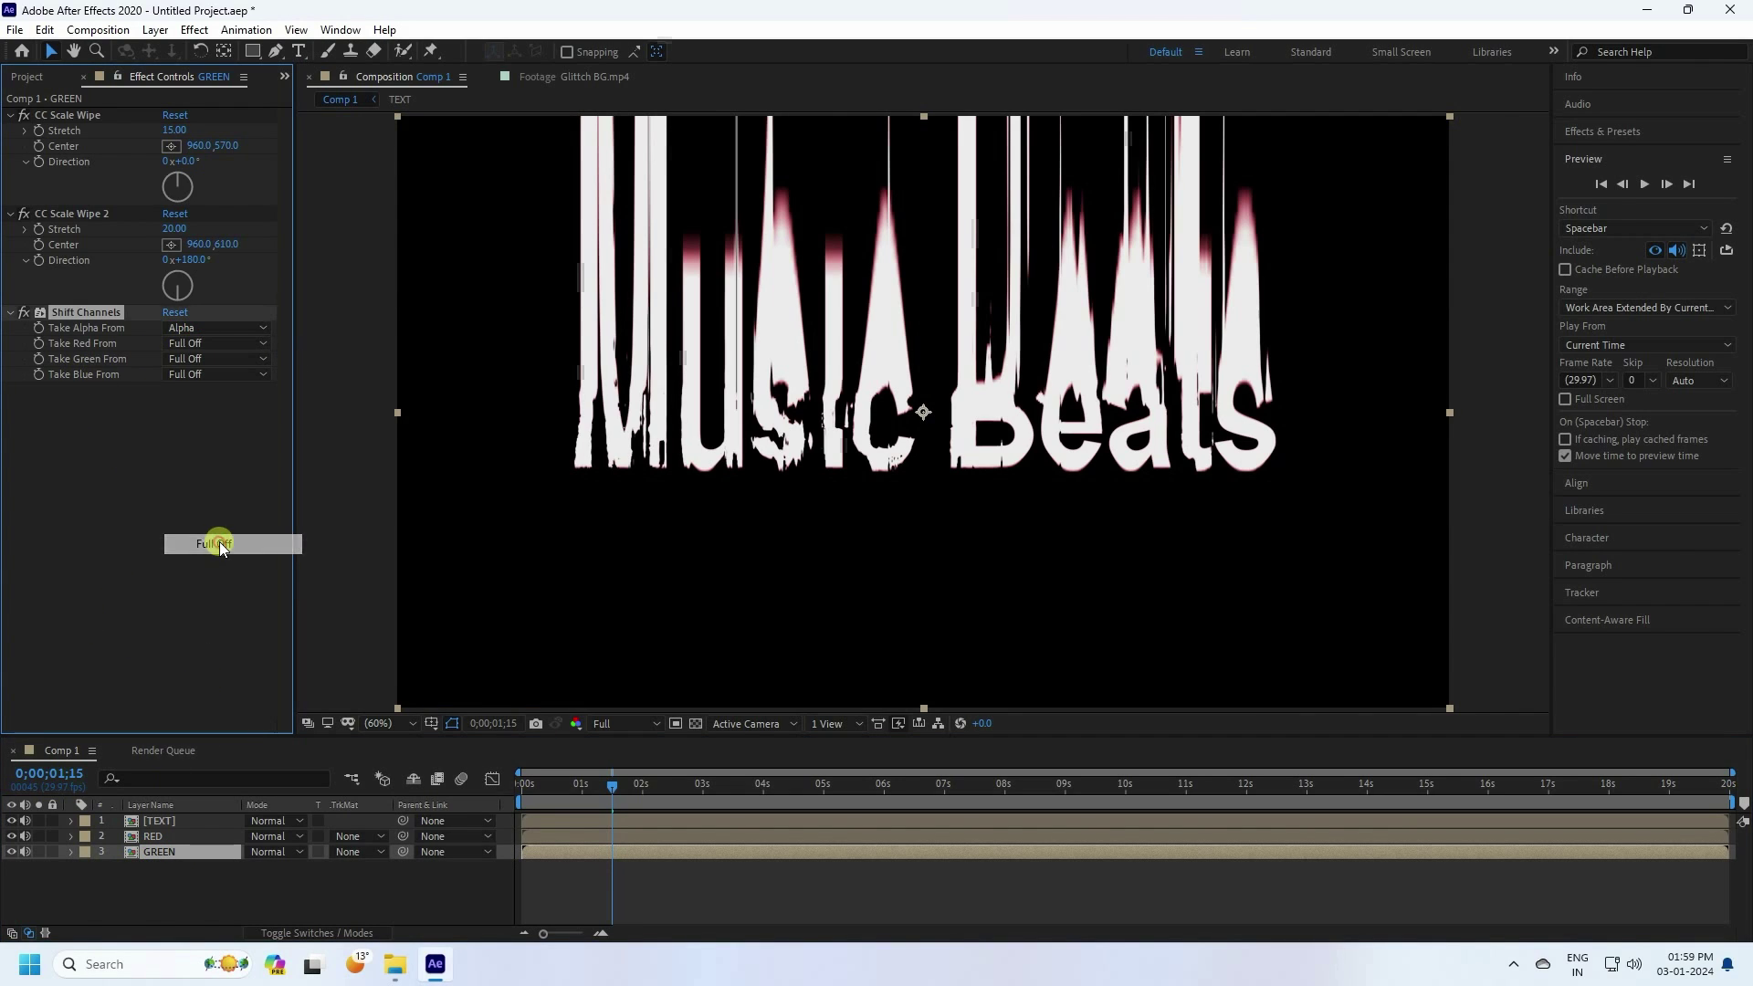
click(205, 356)
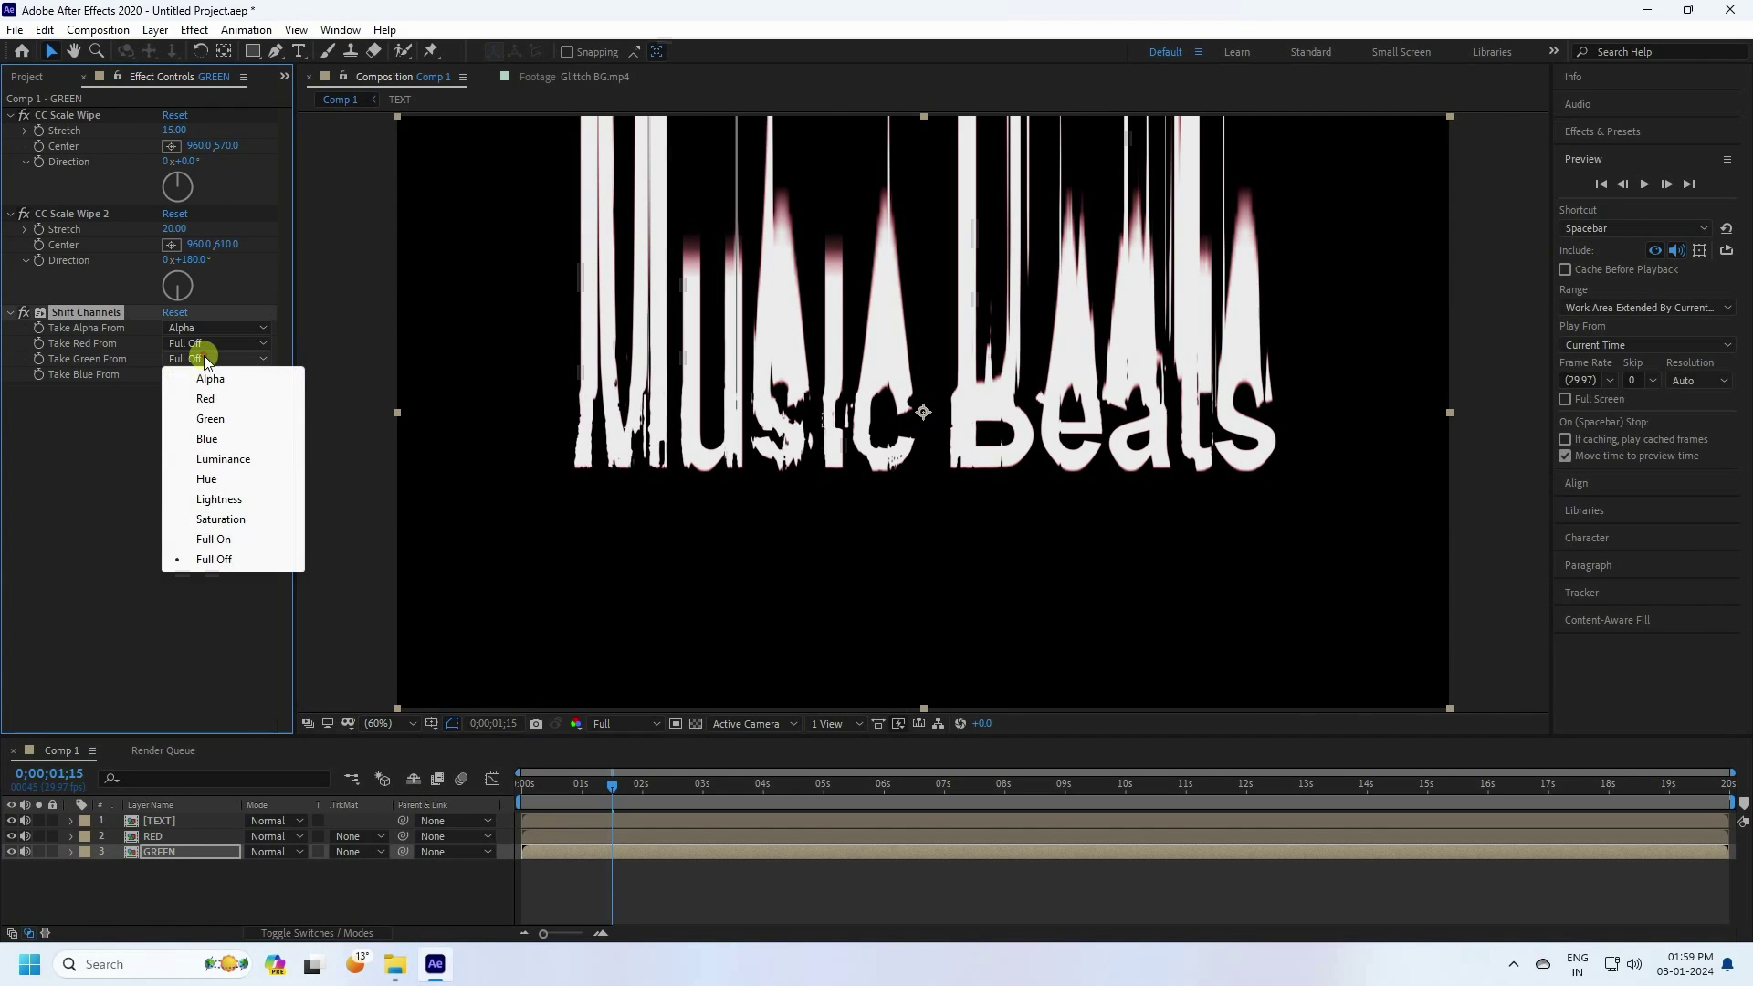
click(216, 418)
click(149, 912)
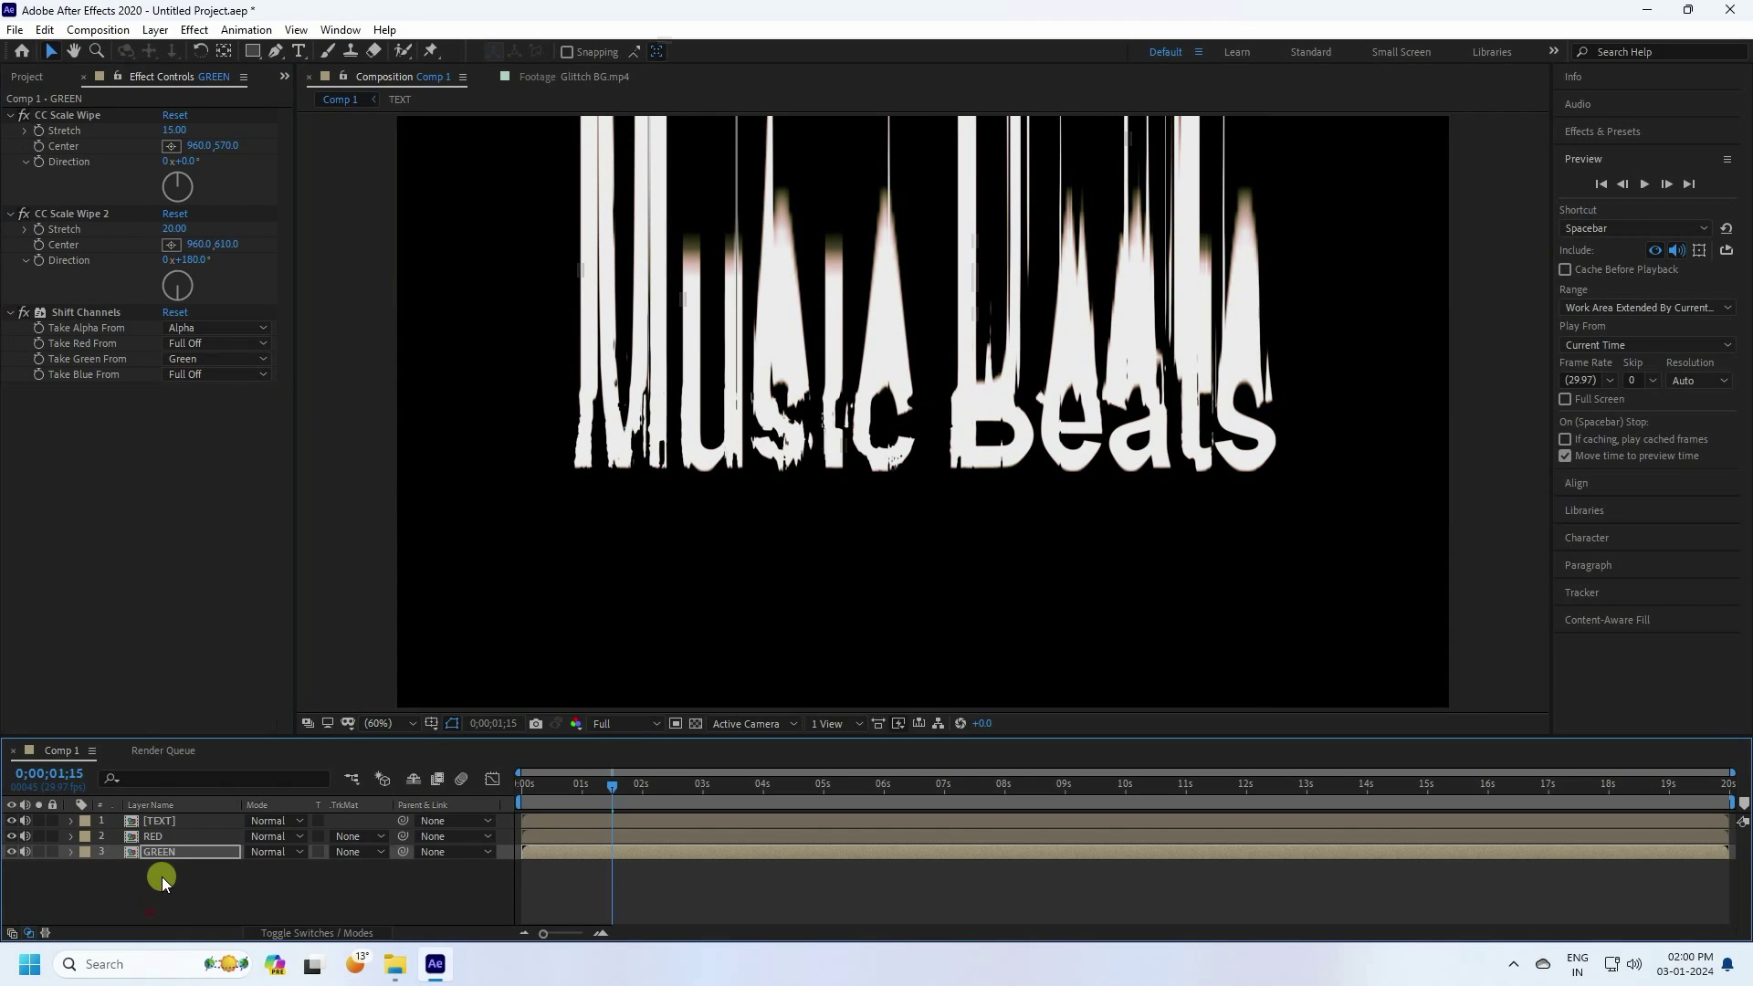
- Duplicate the GREEN layer and rename the copy at the bottom of the layer stack BLUE
click(164, 851)
key(ctrl+d)
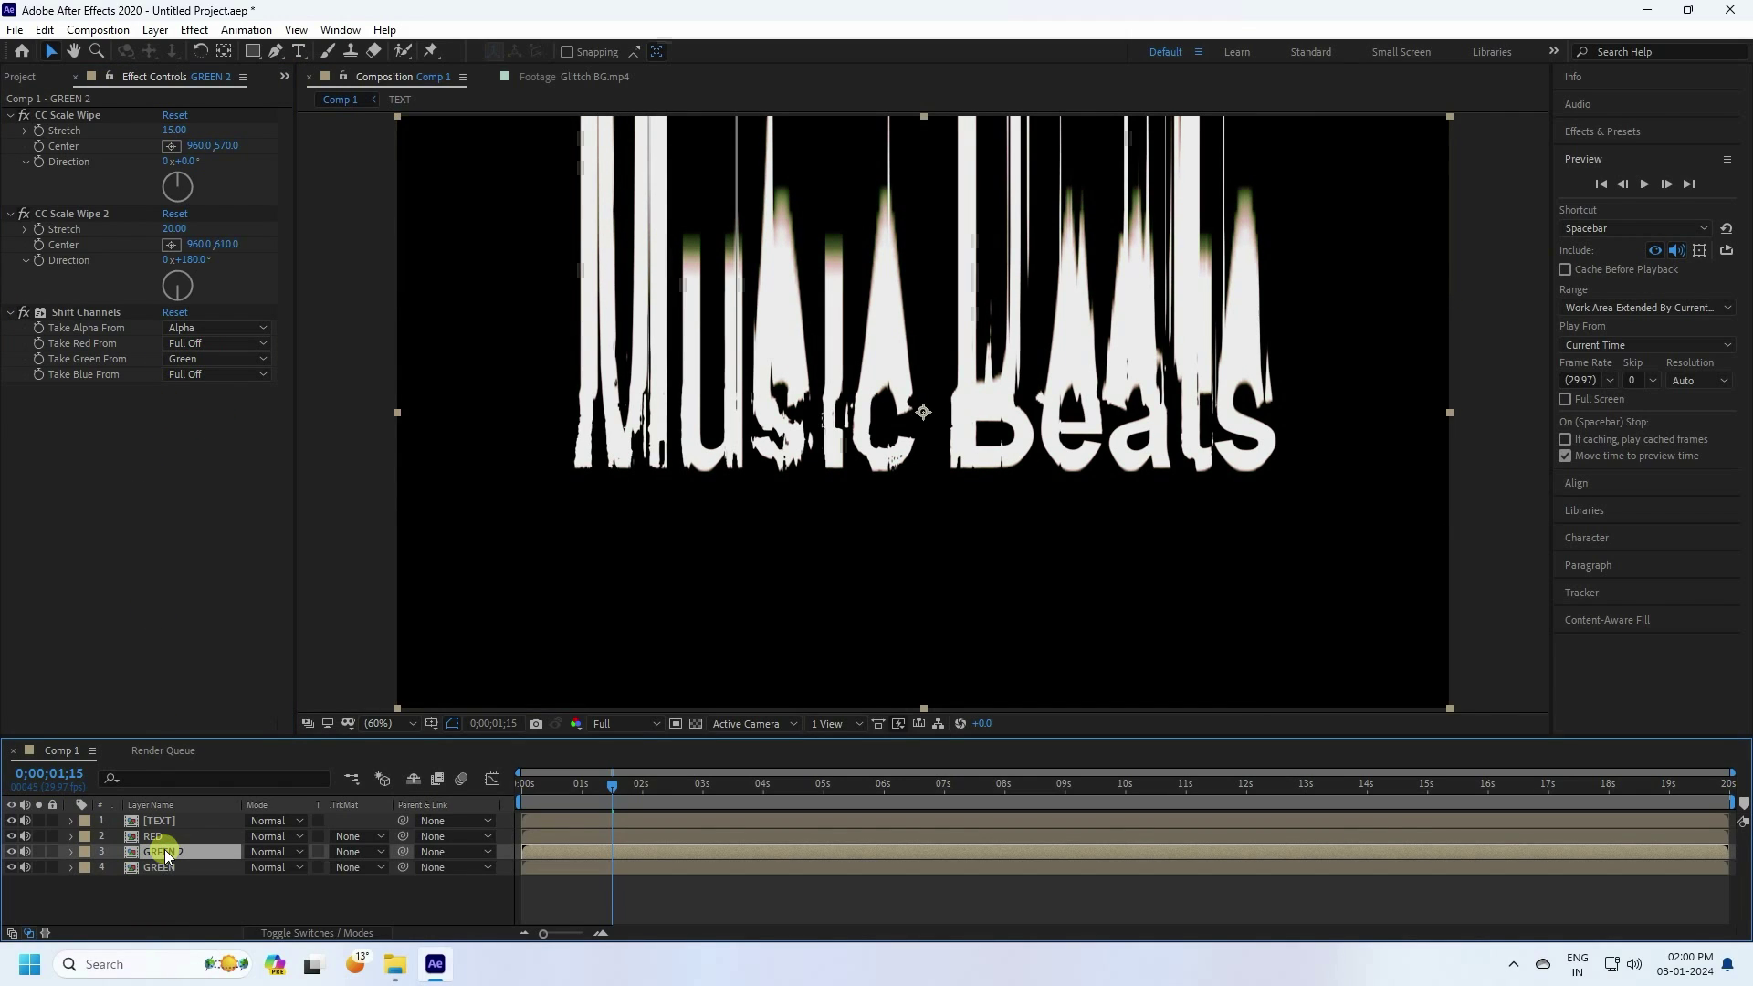
right_click(174, 864)
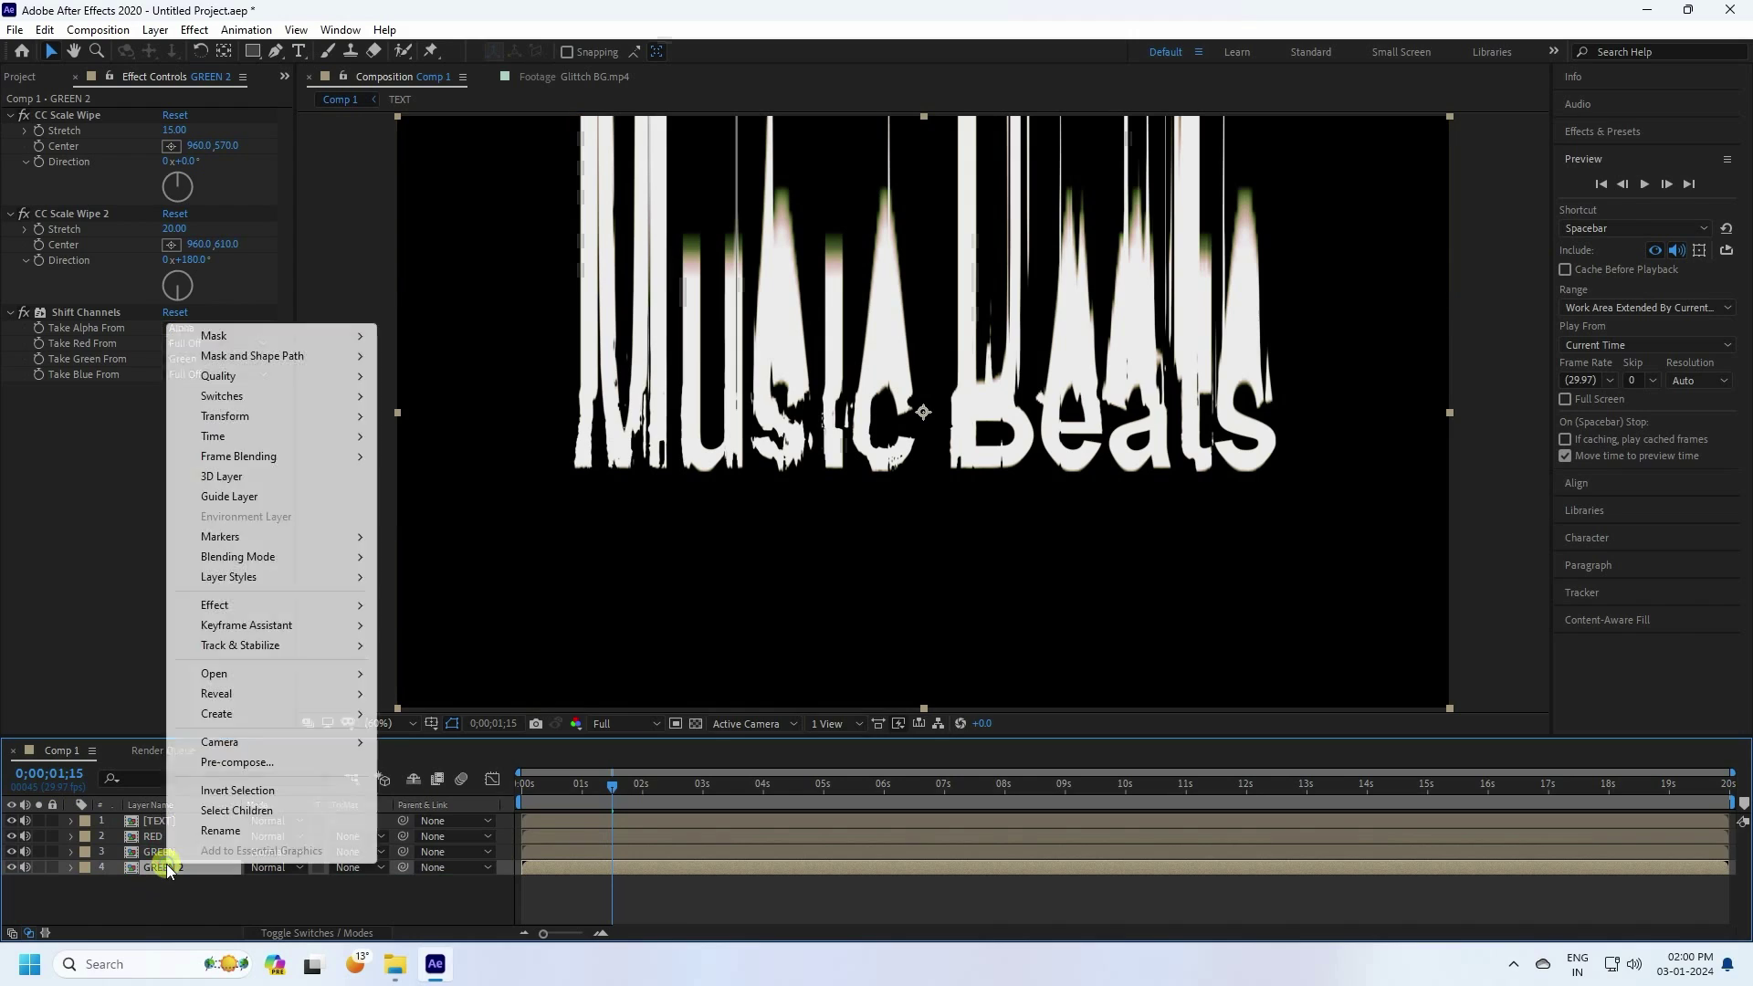
click(209, 834)
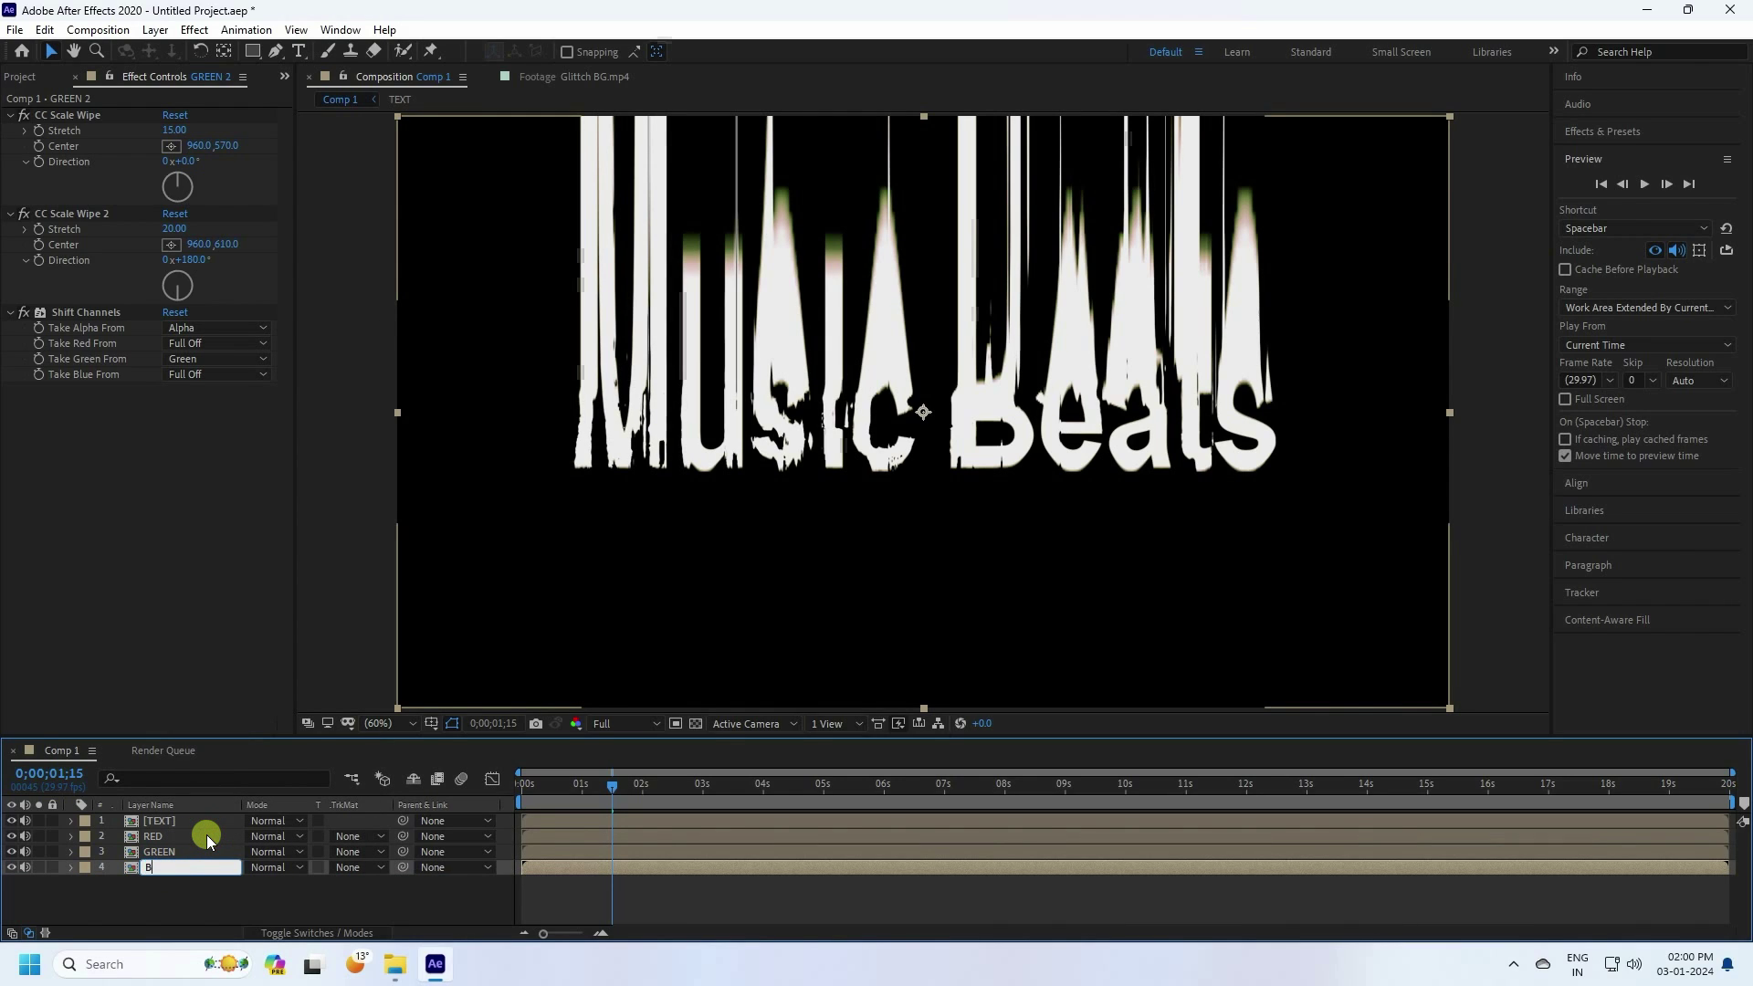
text(BLUE)
click(194, 921)
- Set the BLUE layer's Shift Channels to take green from Full Off and blue from Blue
click(157, 869)
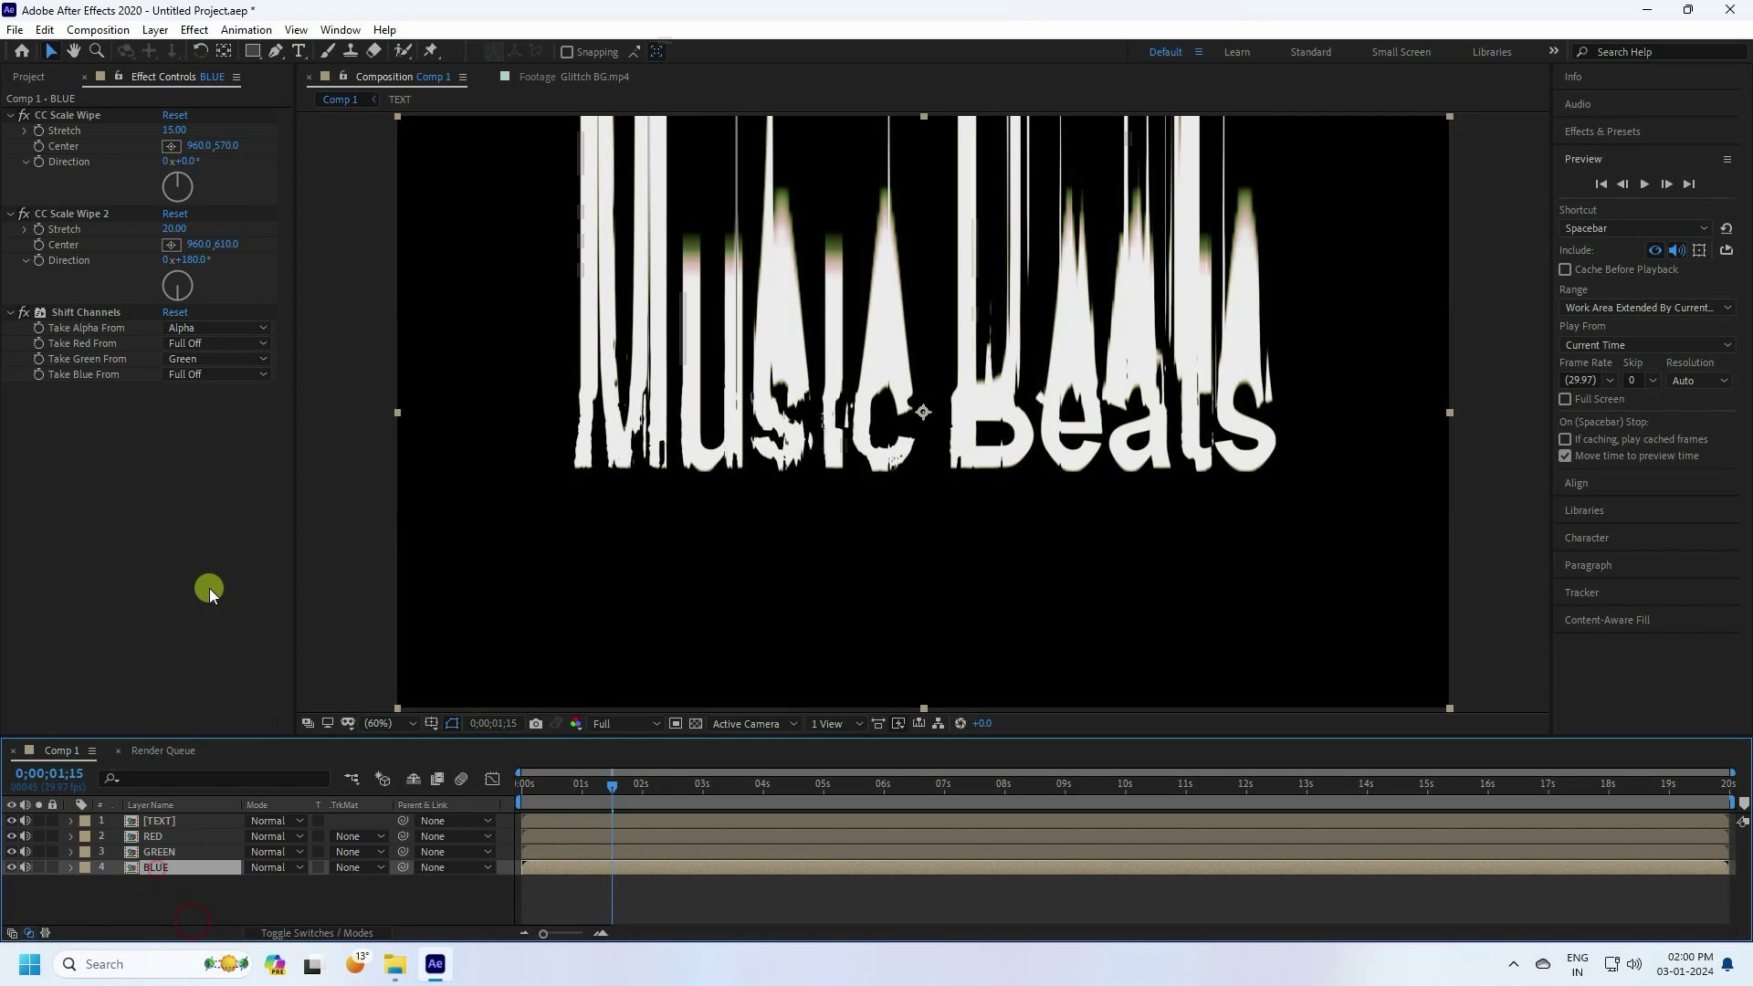
click(210, 358)
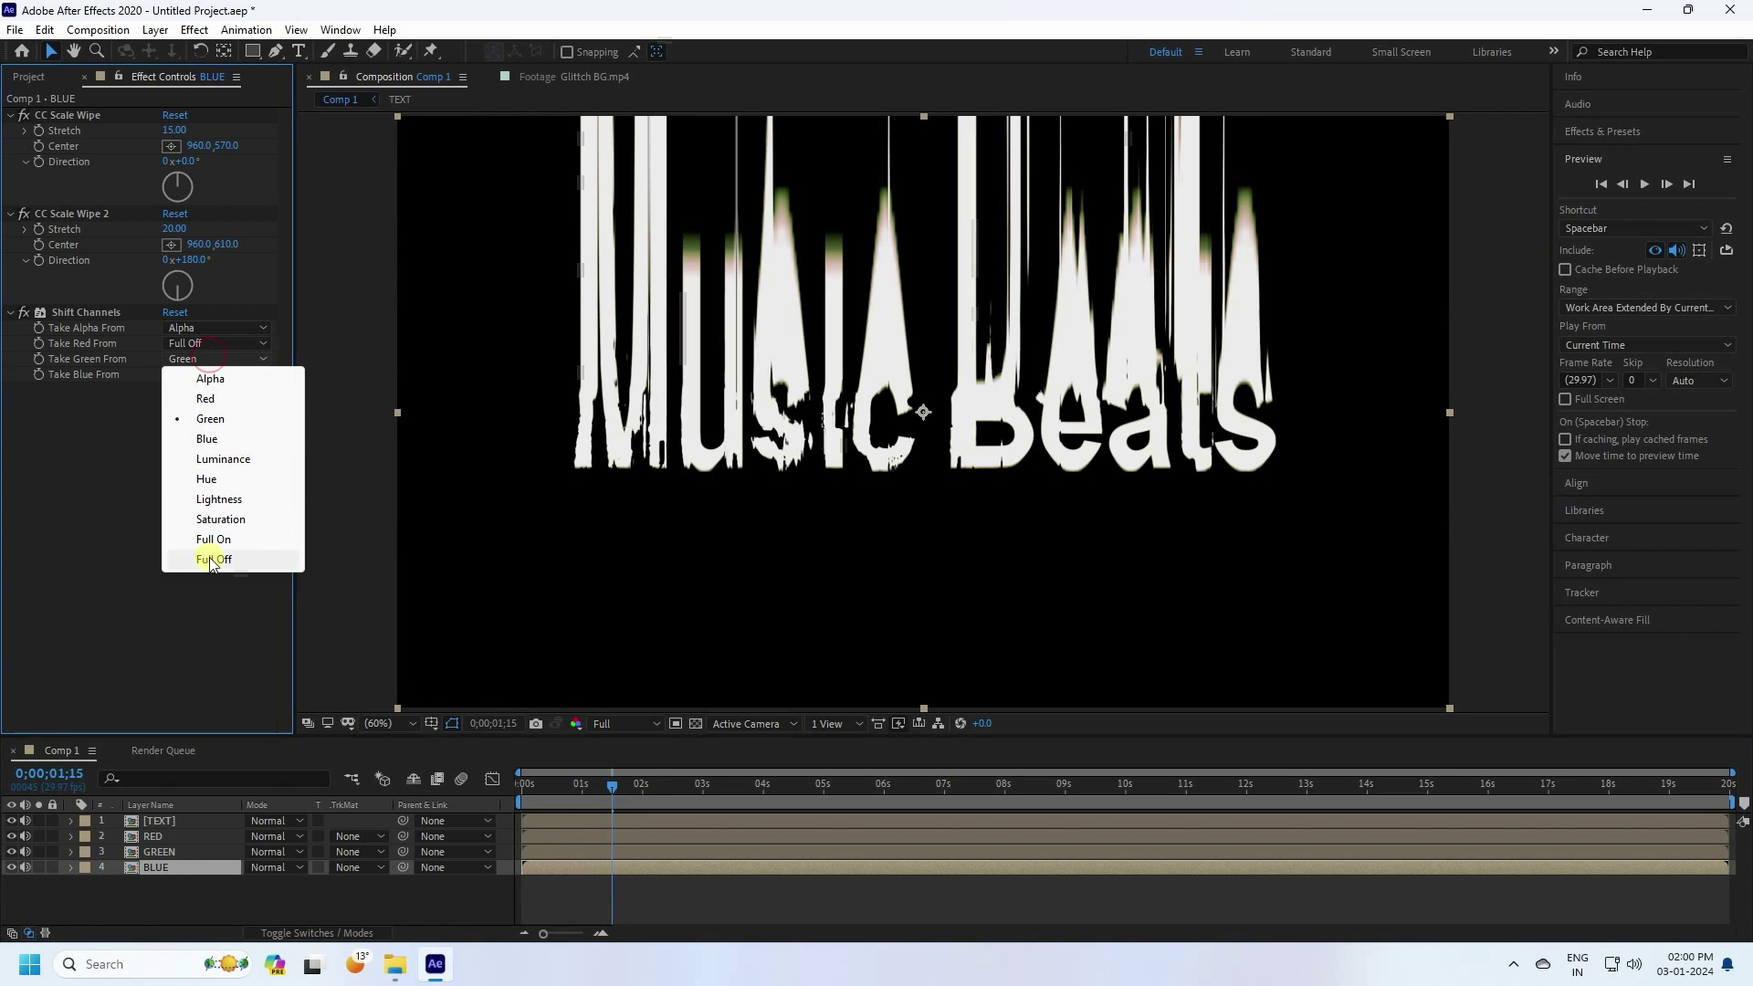
click(211, 560)
click(215, 375)
click(208, 457)
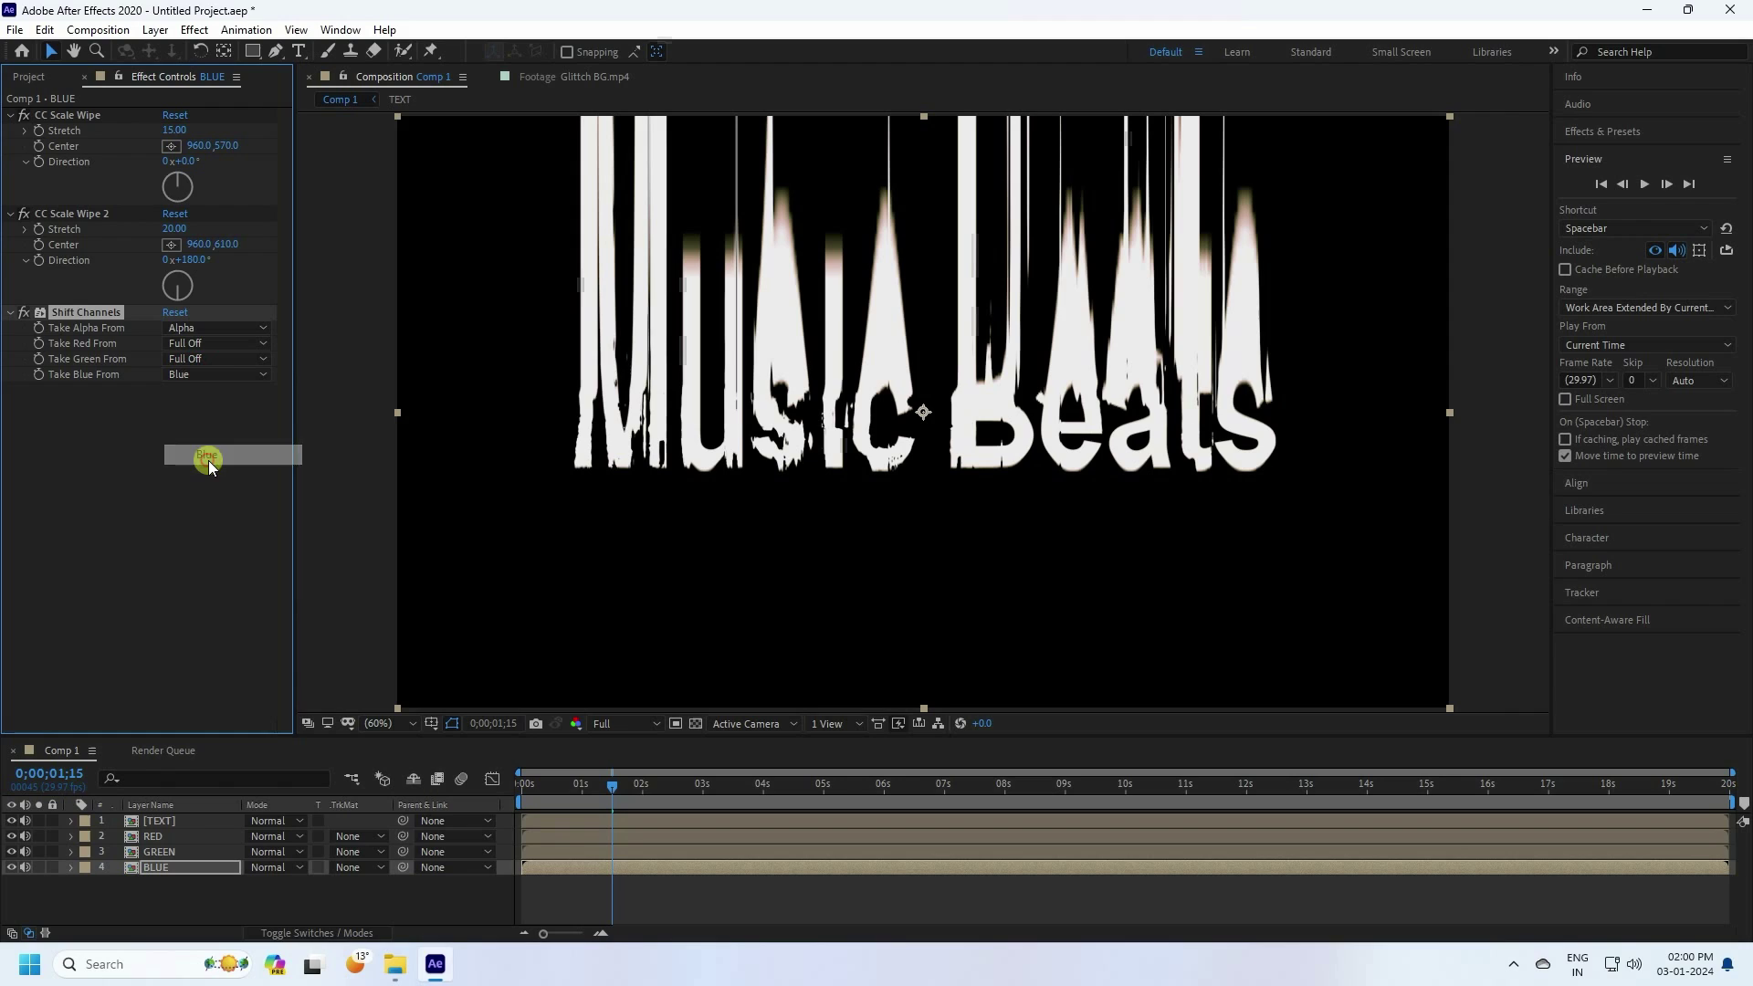
click(641, 900)
- Return the playhead to the start and set the blending mode of the RED, GREEN and BLUE layers to Add
click(491, 778)
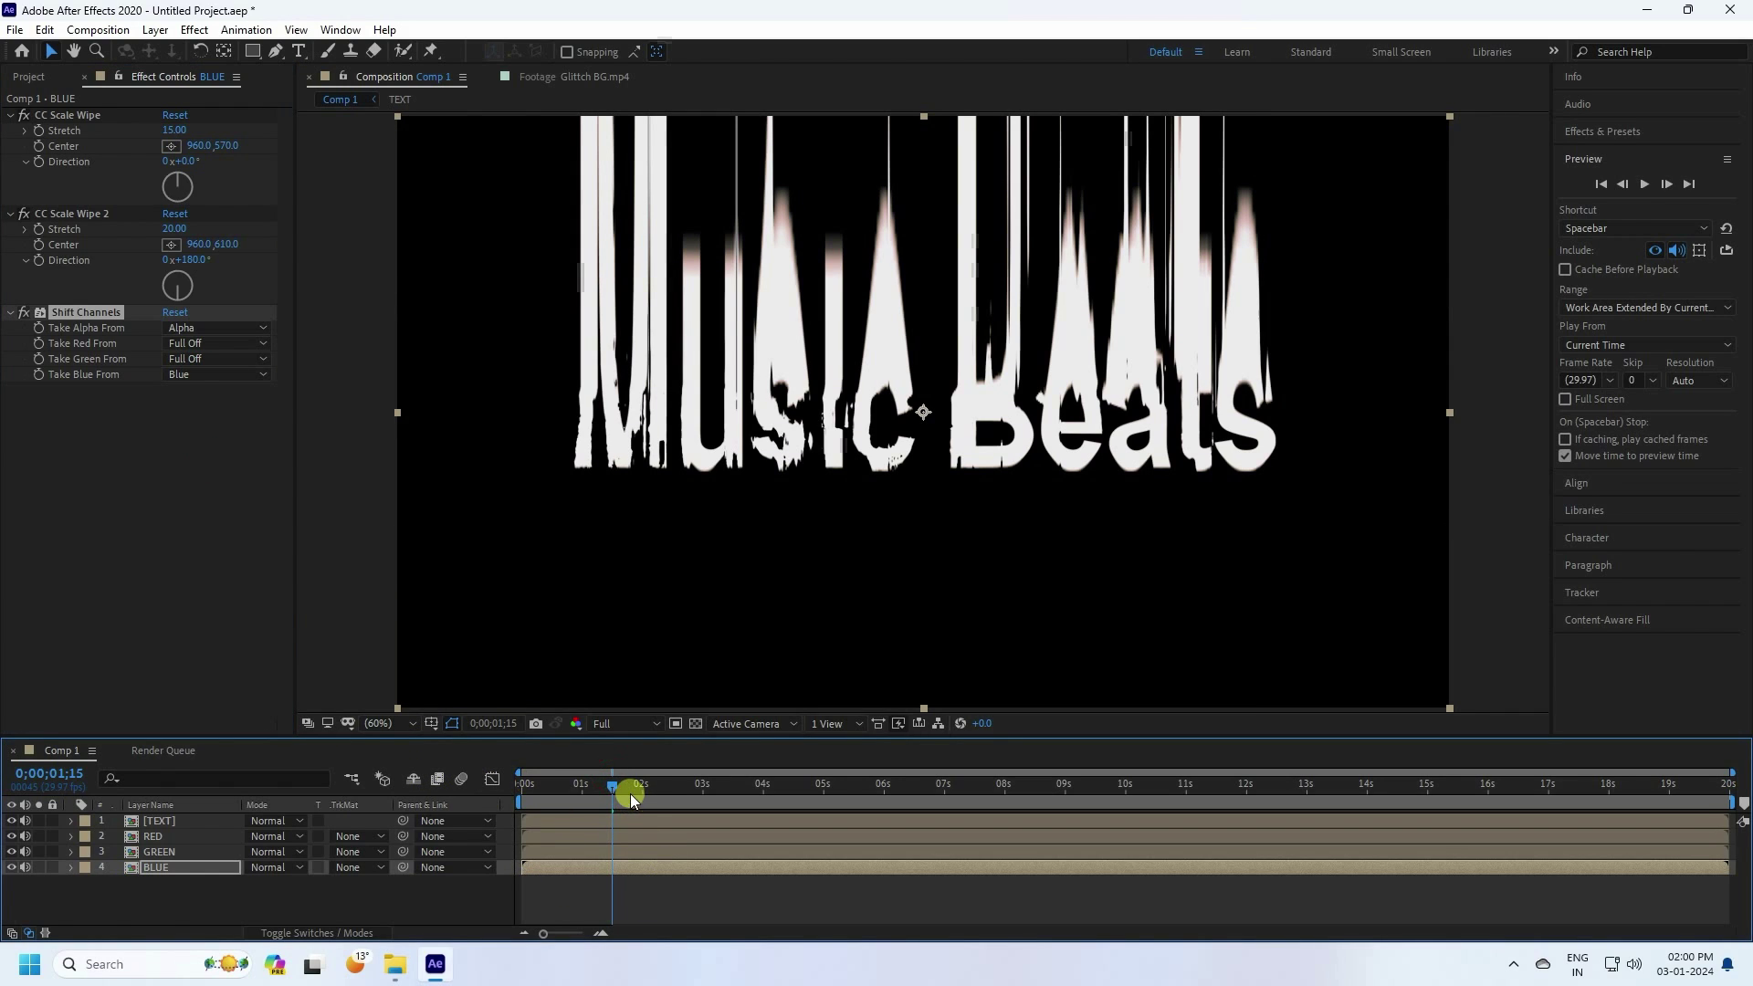
drag(630, 793, 511, 789)
drag(146, 897, 202, 835)
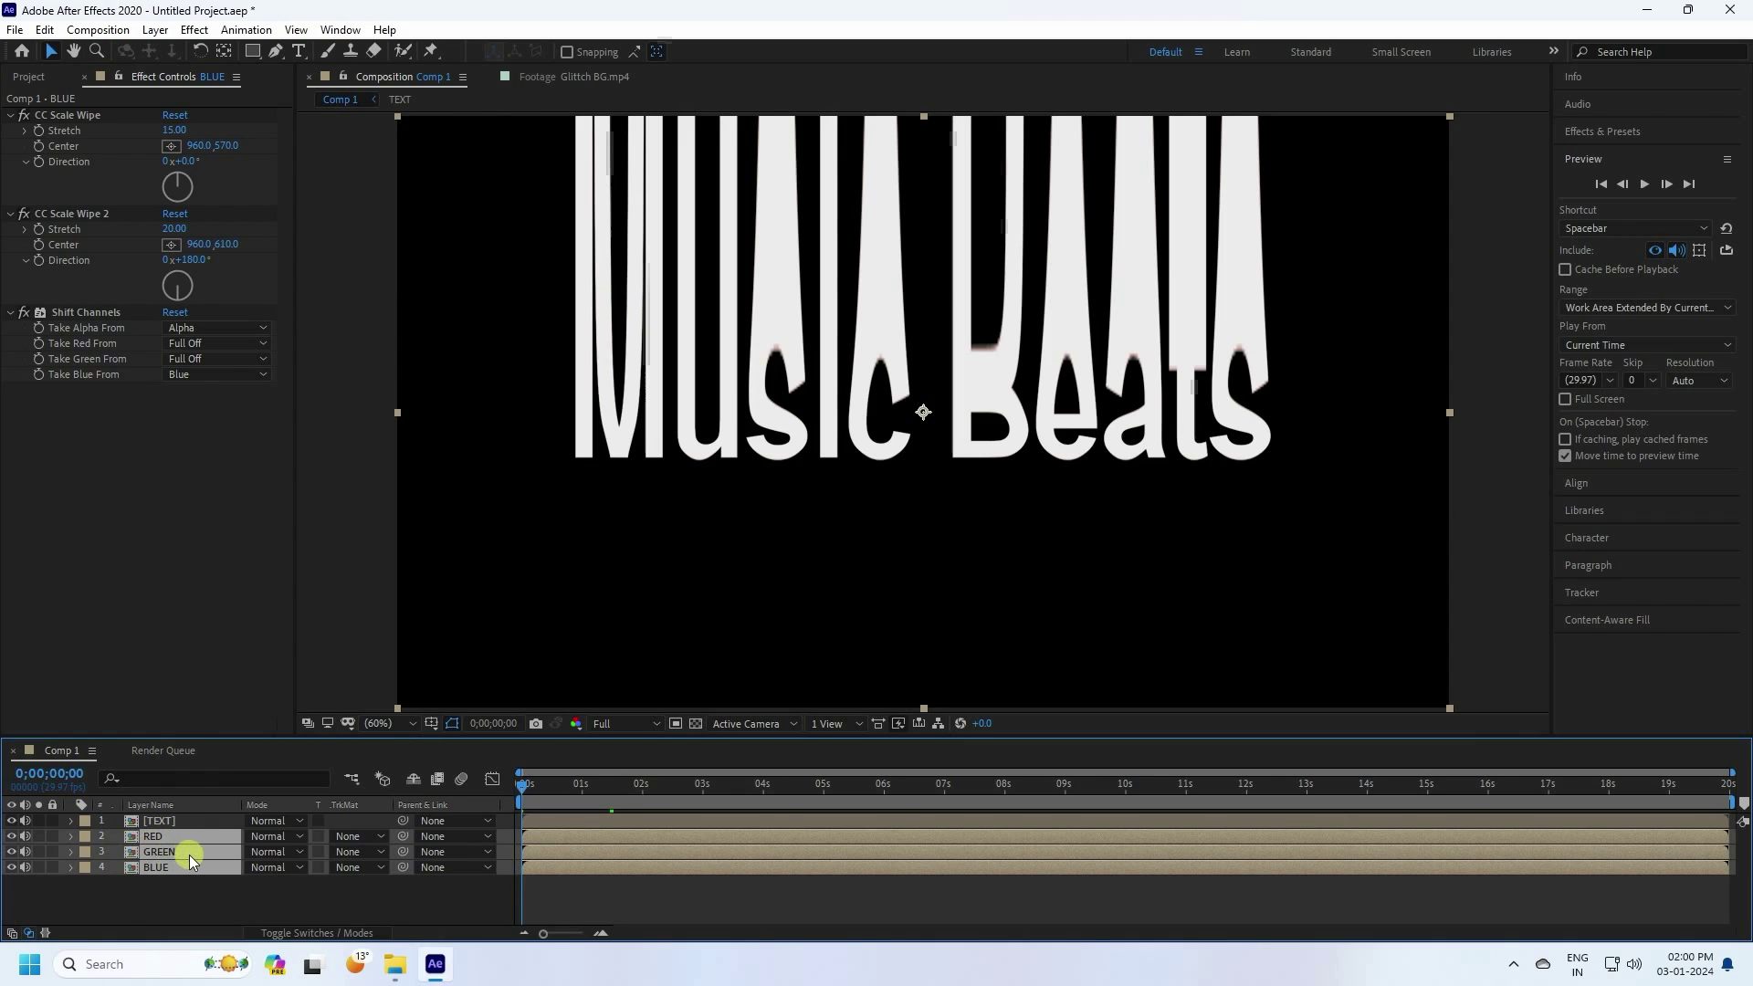
click(287, 836)
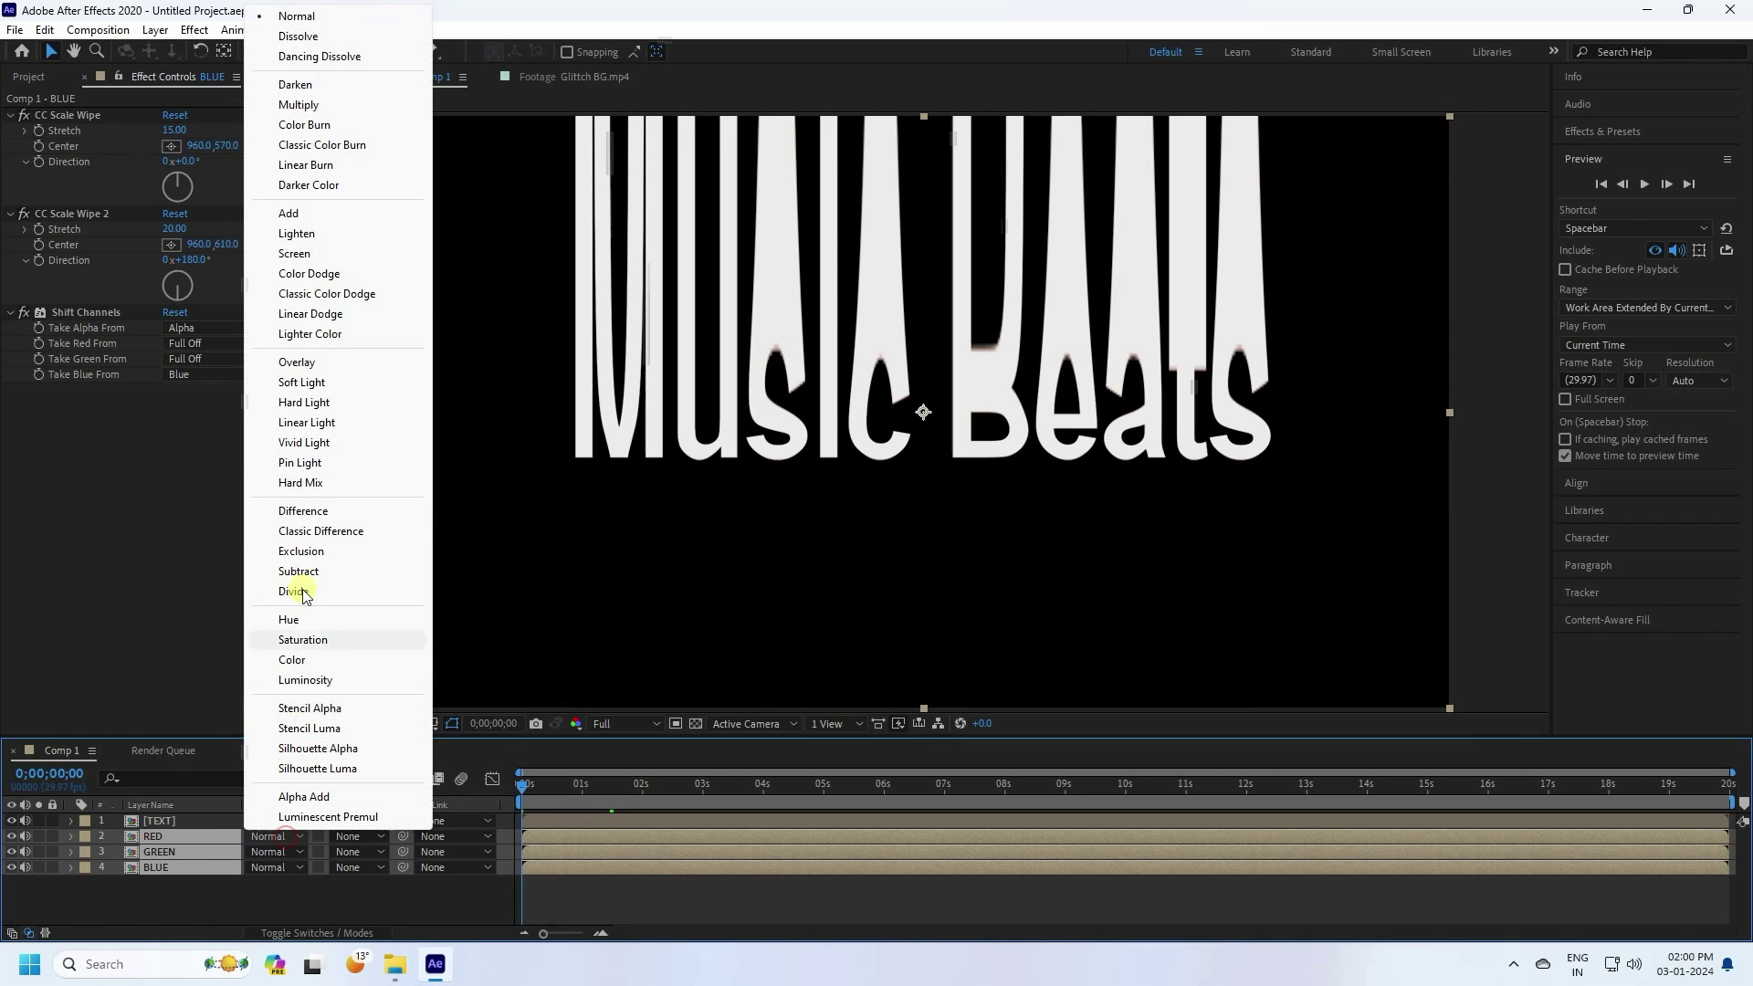
click(288, 213)
- Stagger the starts of the RED, GREEN and BLUE layers to frames 1, 2 and 3, and preview the colour split
drag(543, 933, 581, 931)
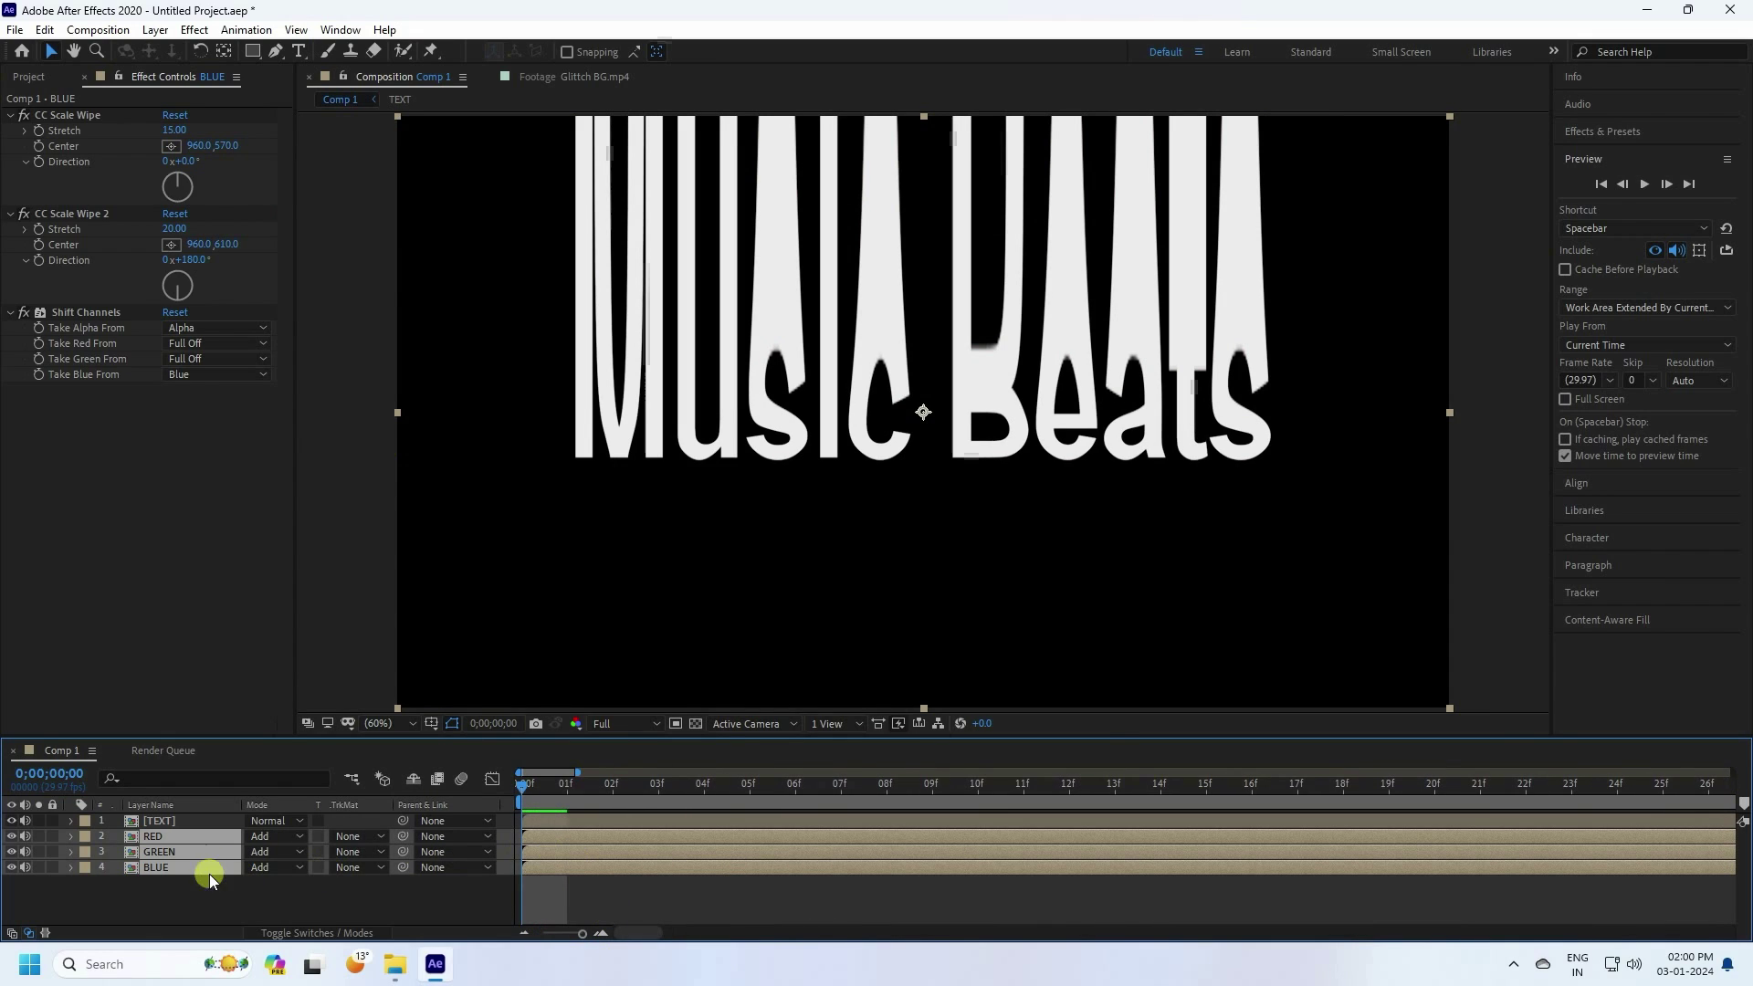
click(194, 900)
click(162, 826)
click(162, 834)
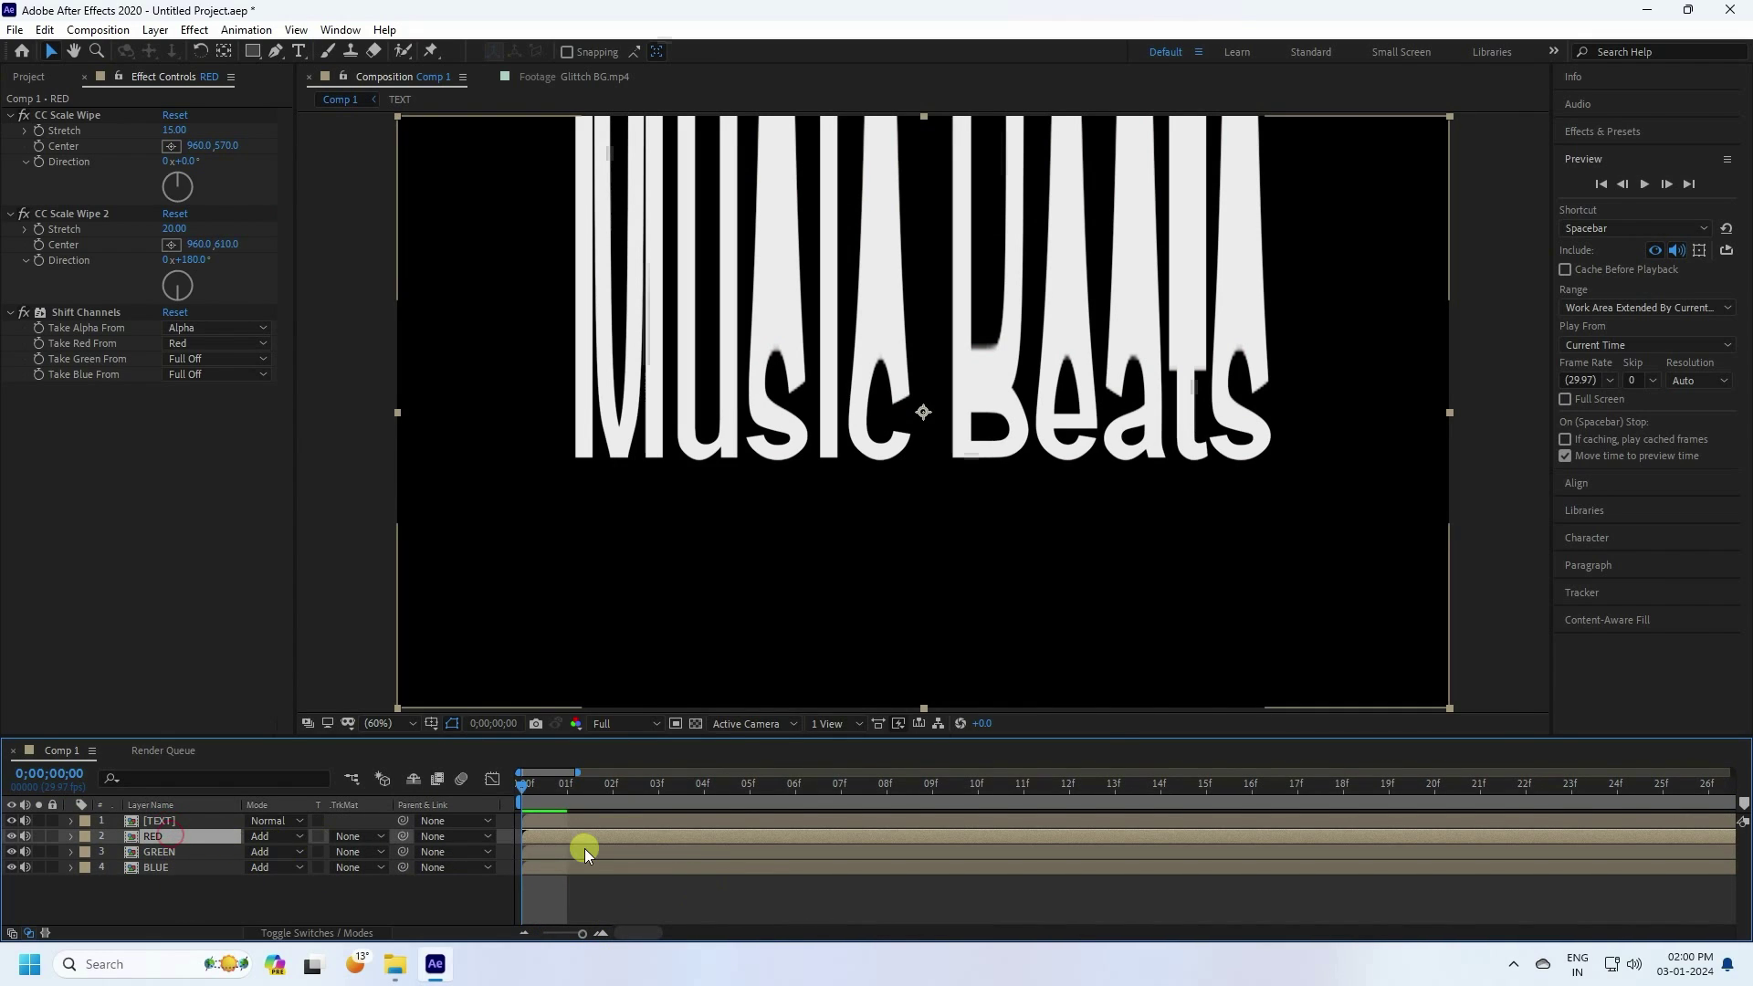
drag(573, 842, 690, 857)
click(1647, 192)
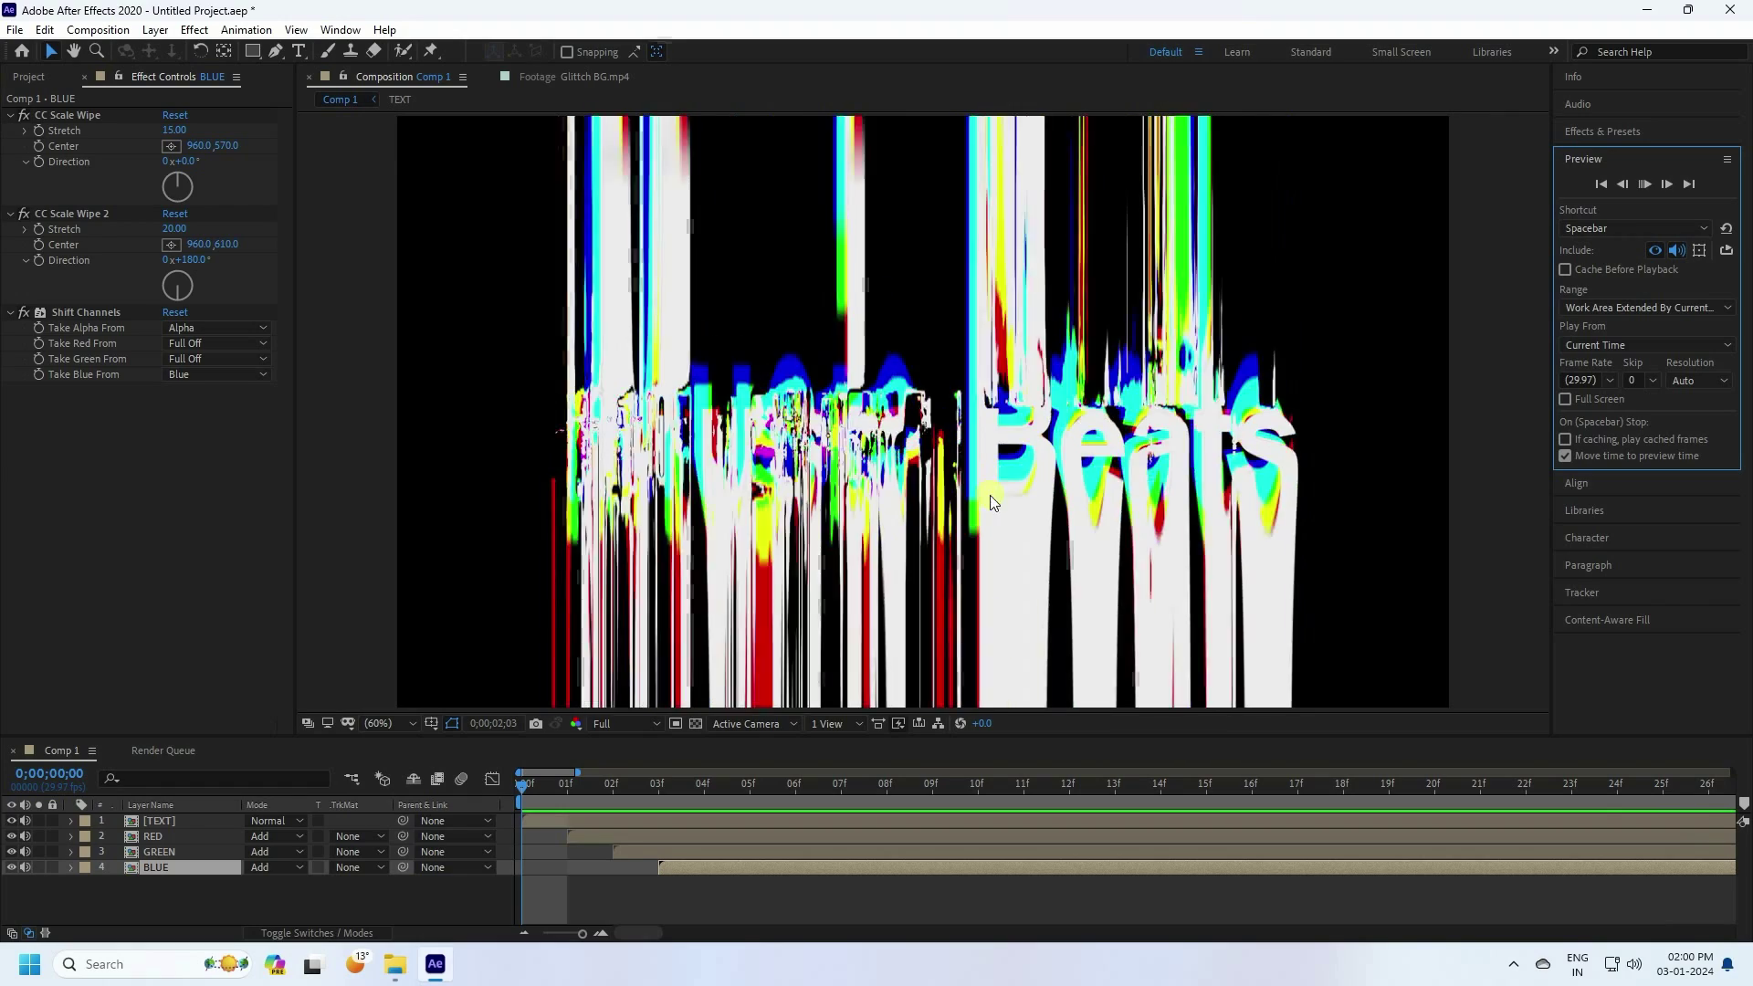
click(1649, 184)
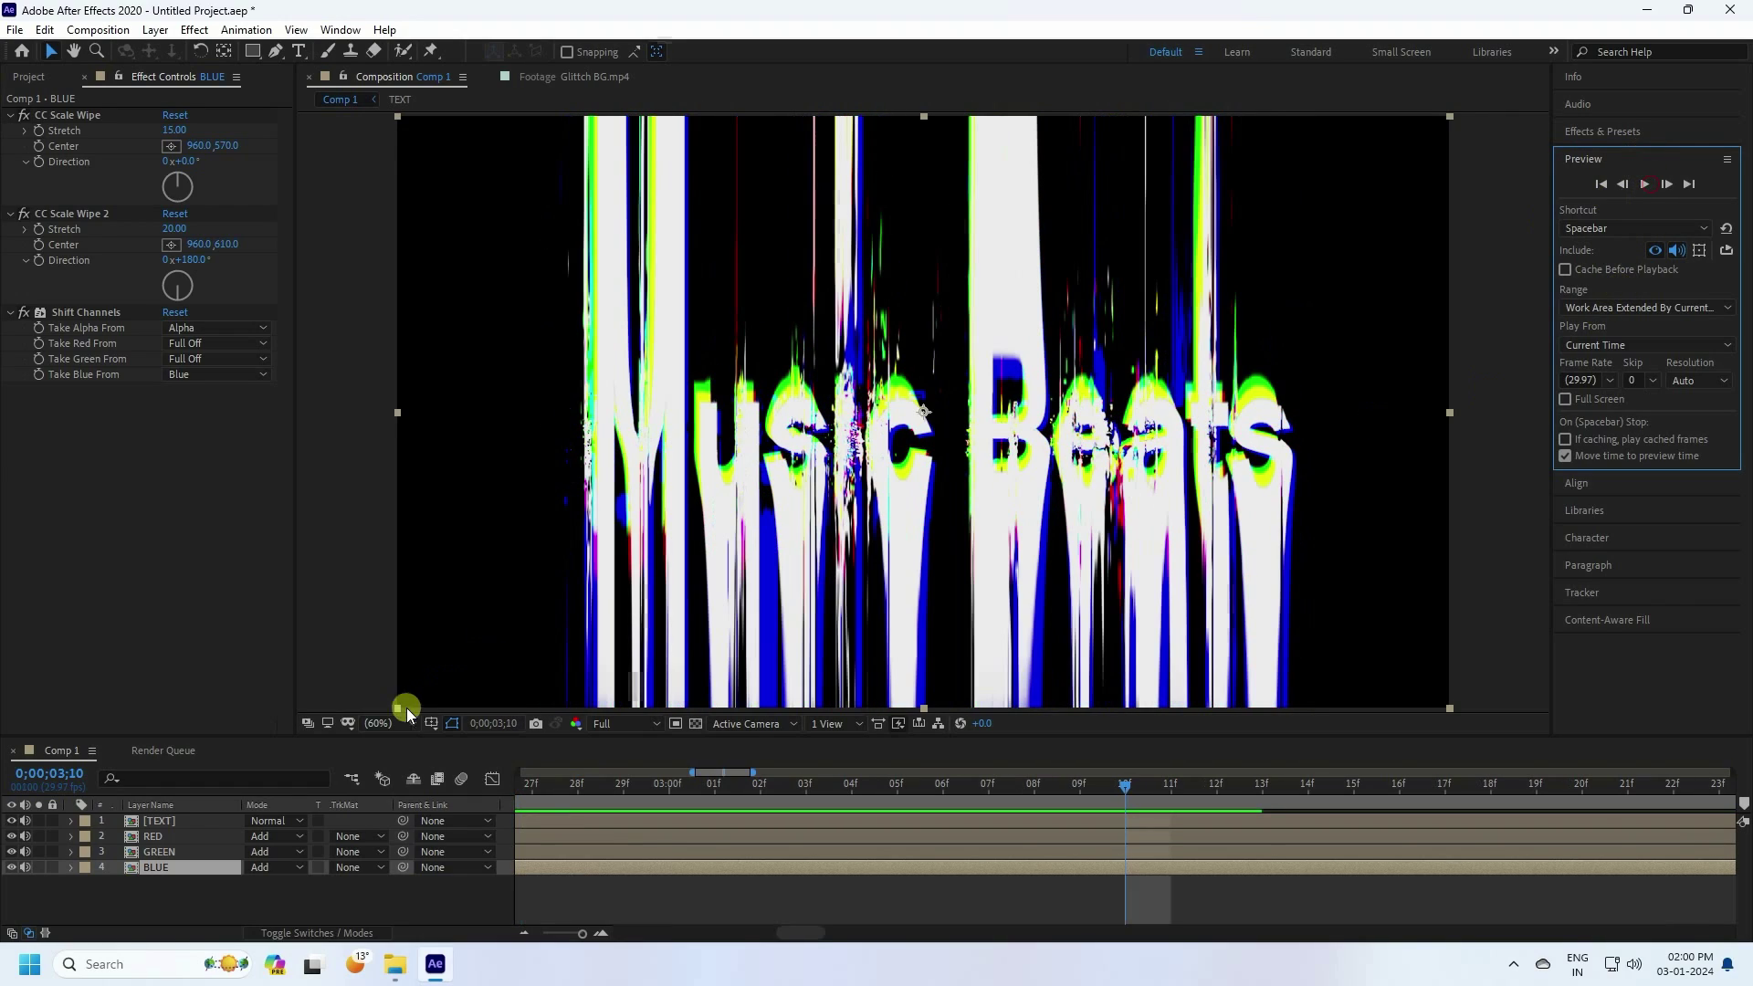
- Enable the audio of Music.mp3 inside the TEXT composition, and preview Comp 1 with sound
double_click(157, 825)
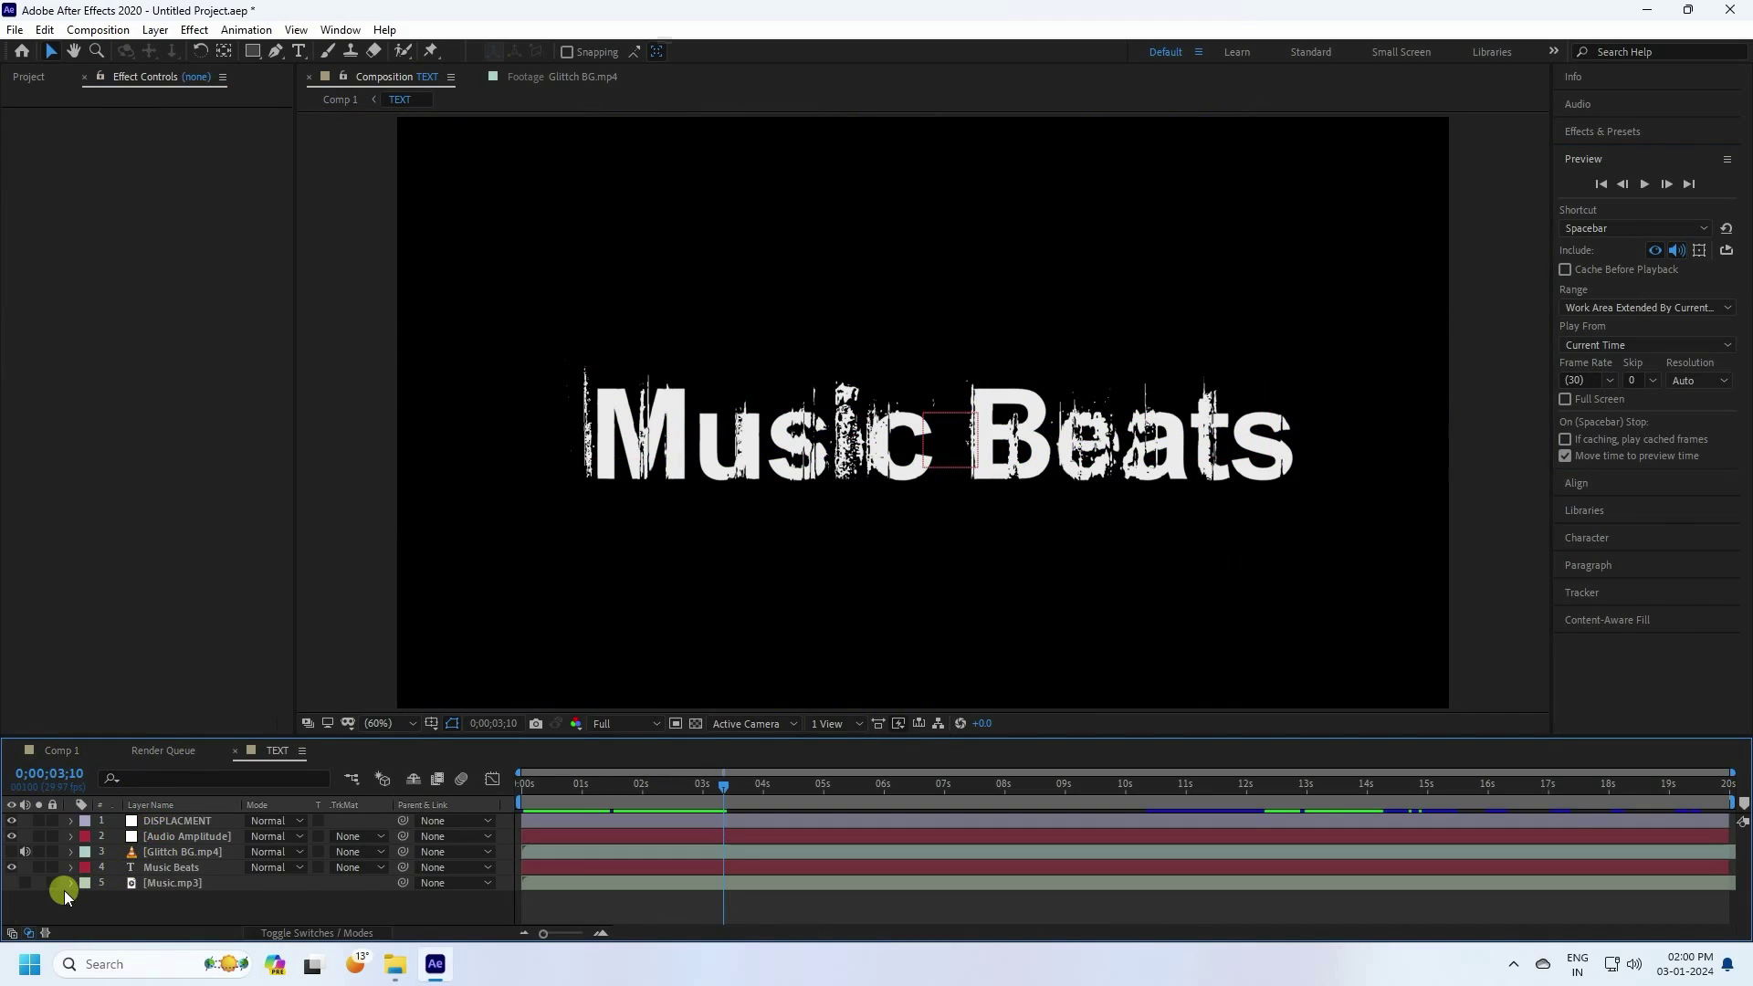
click(25, 883)
click(69, 754)
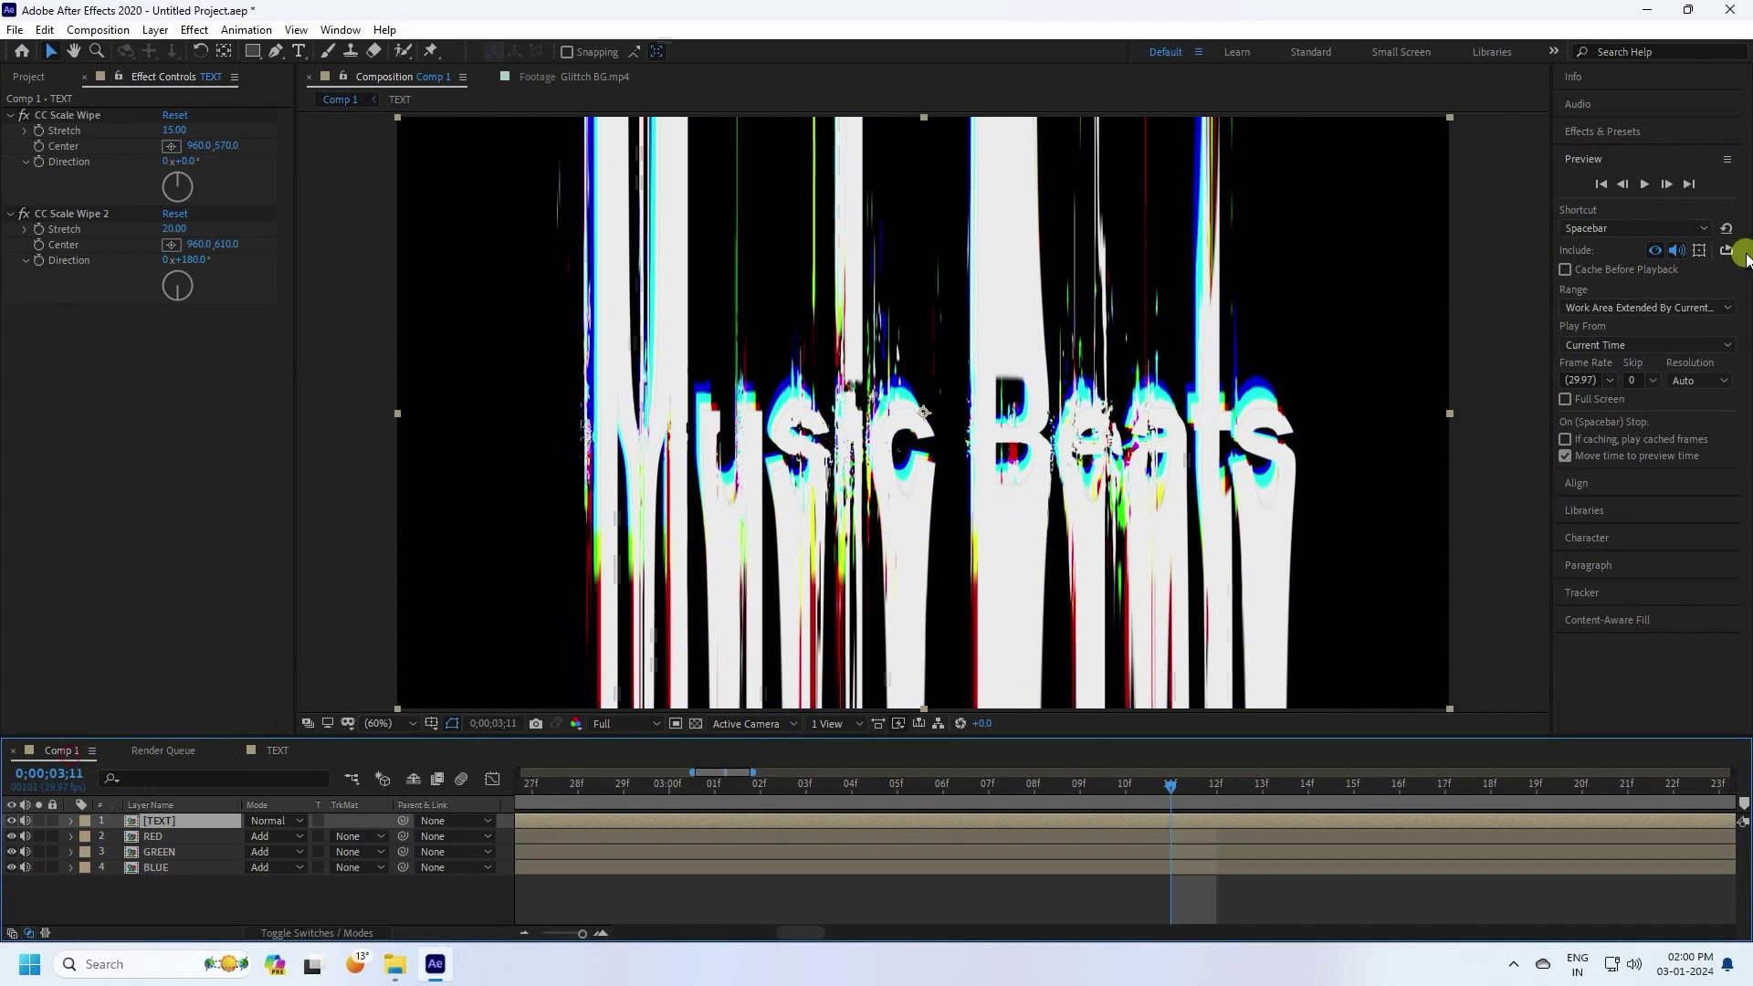
click(1642, 190)
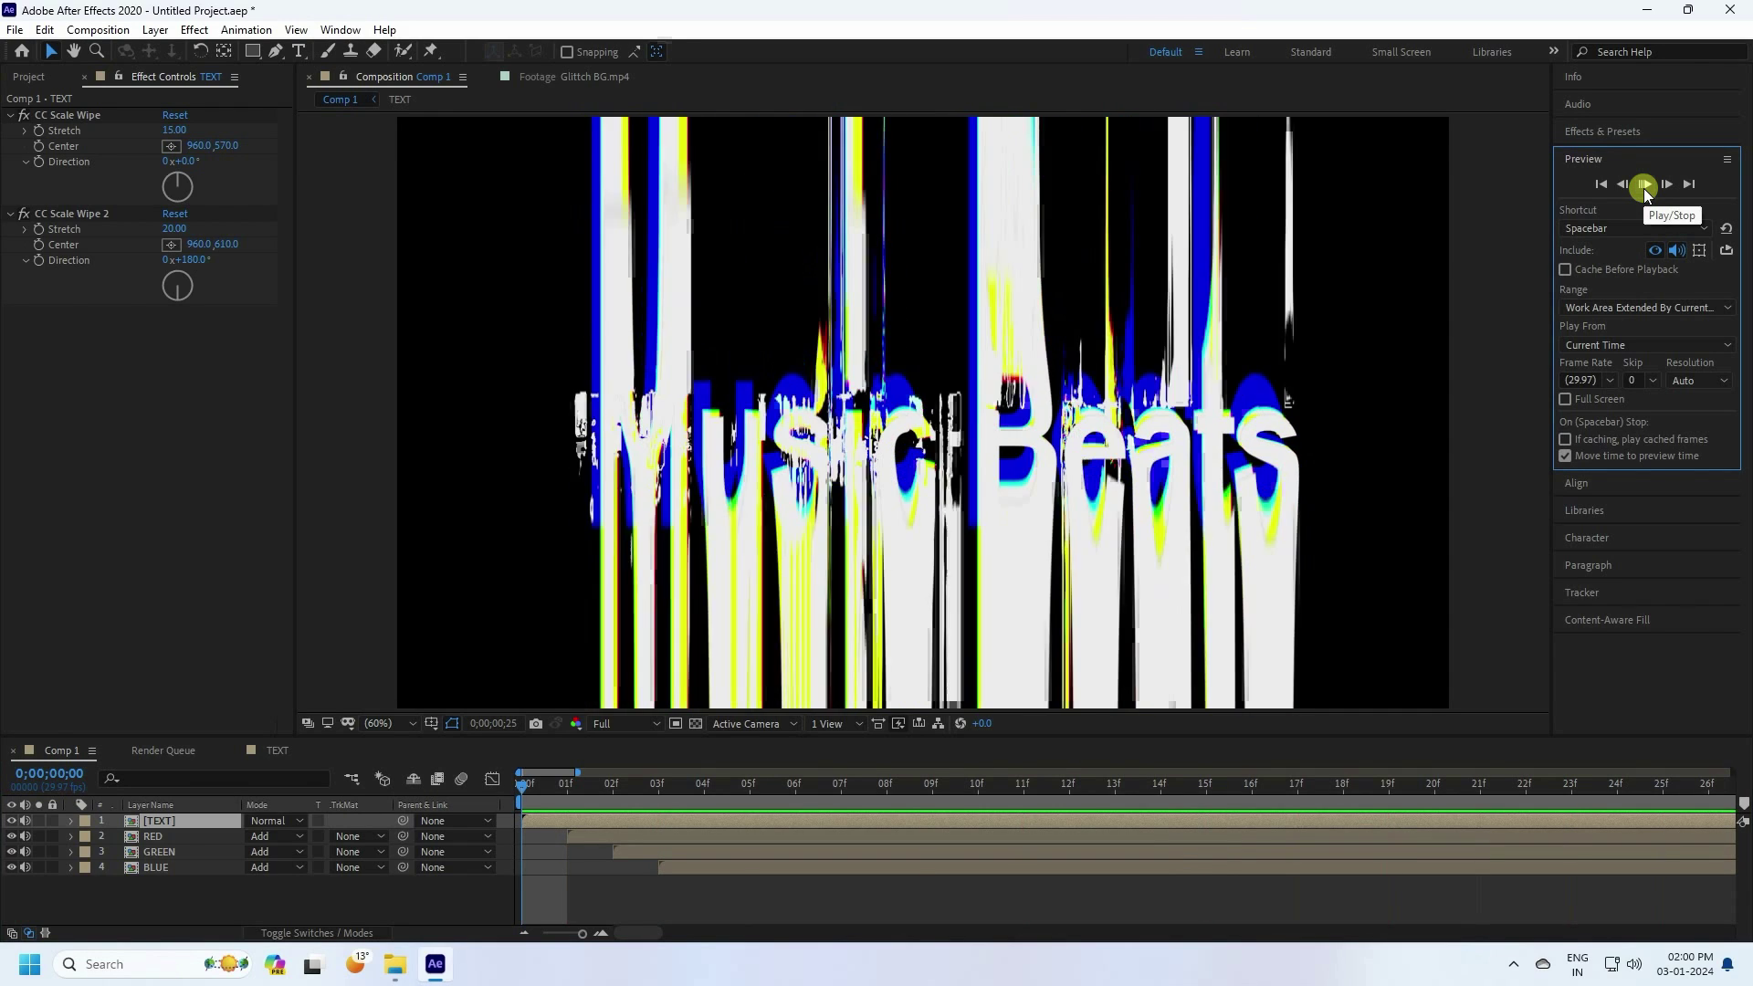
click(1644, 186)
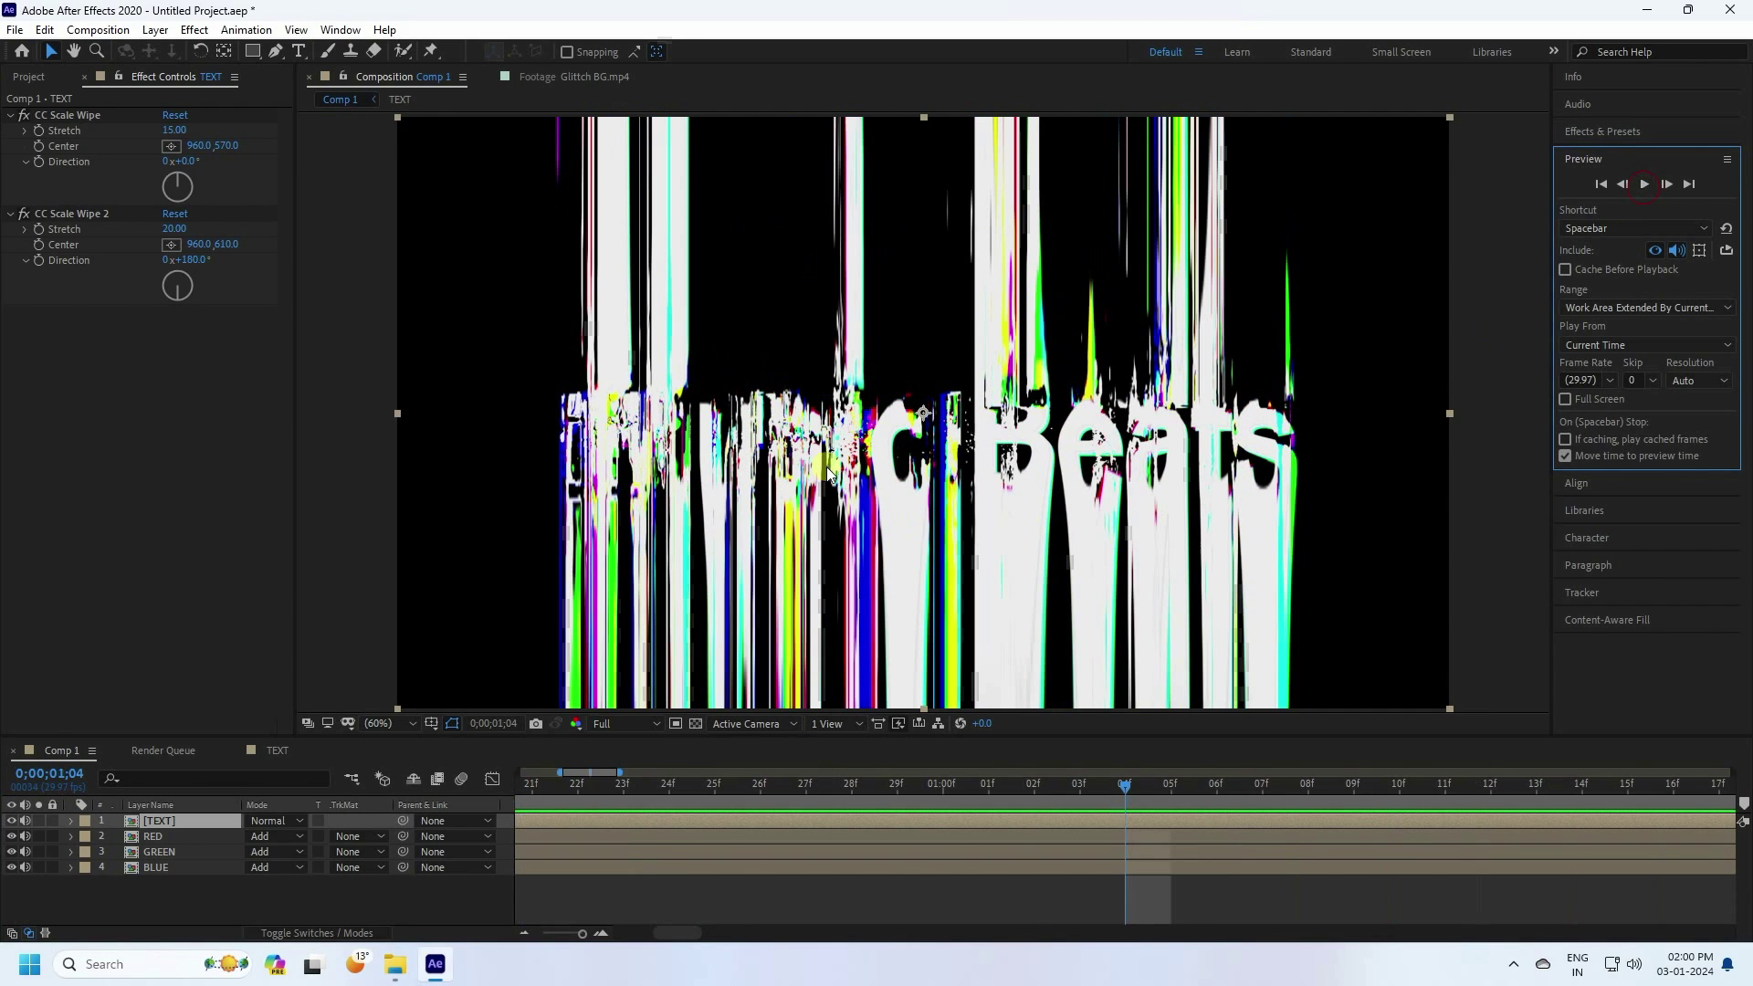
- Mute the audio of the RED, GREEN and BLUE layers, keeping only the TEXT layer's sound on
click(67, 908)
click(146, 842)
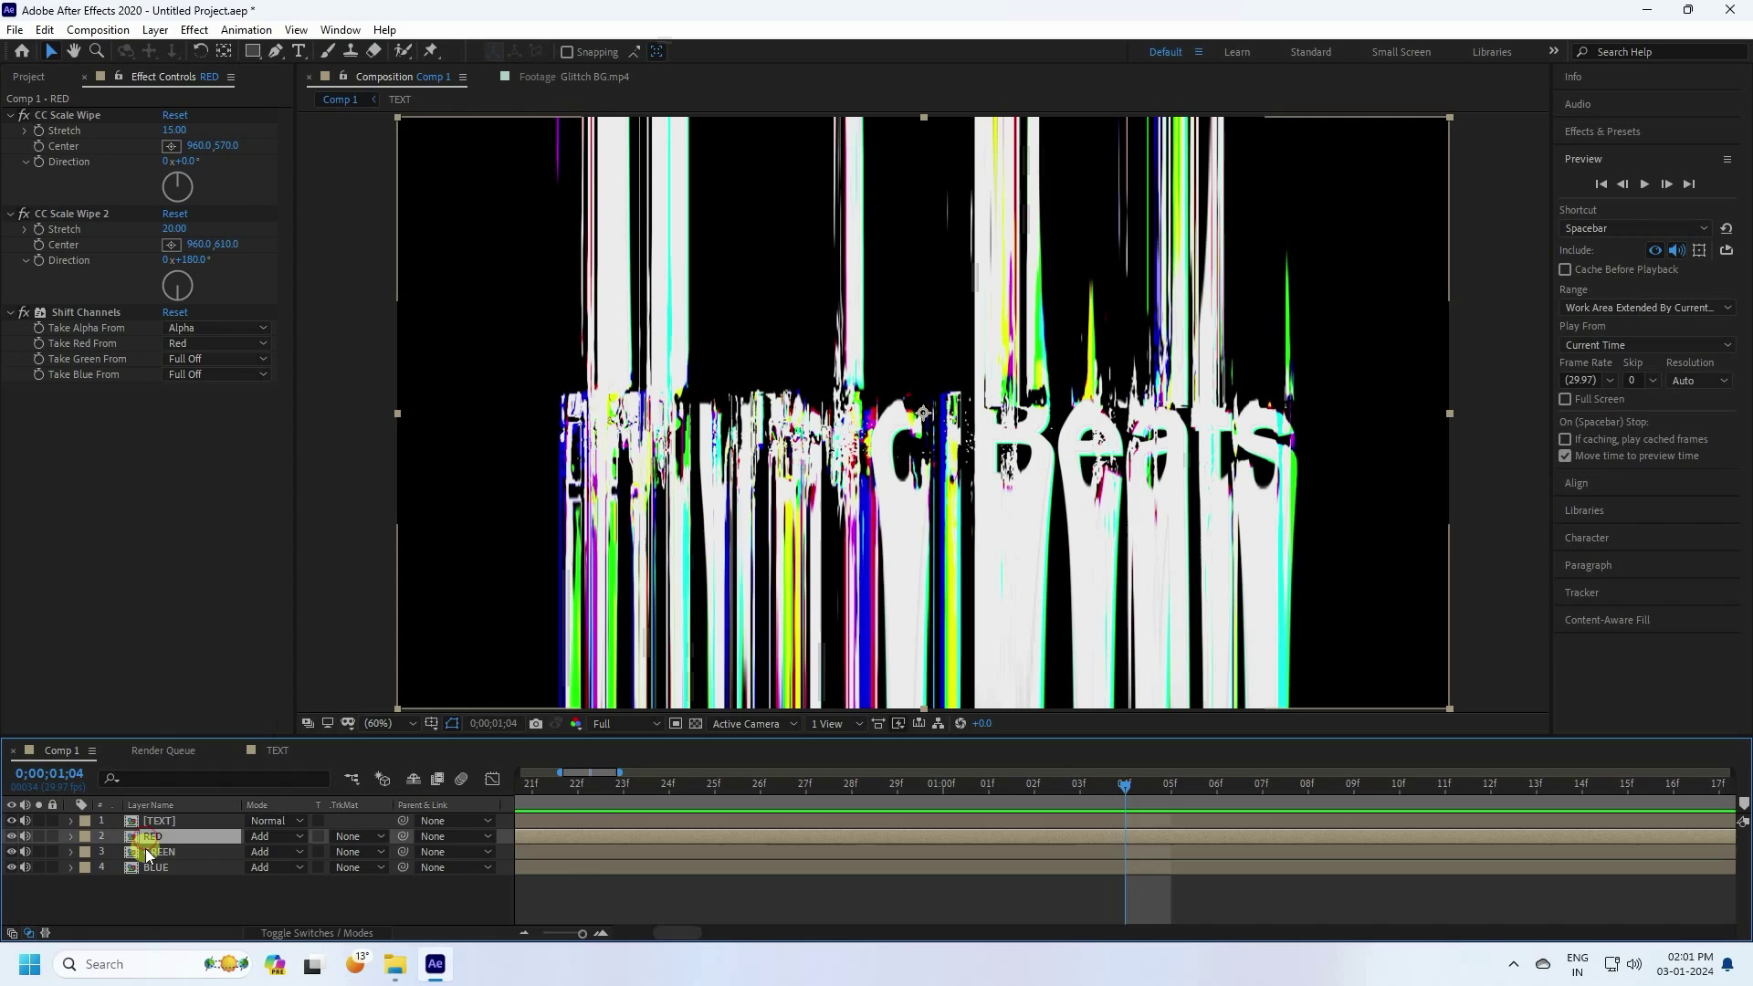
key(ctrl+Down)
key(ctrl+Down)
click(38, 836)
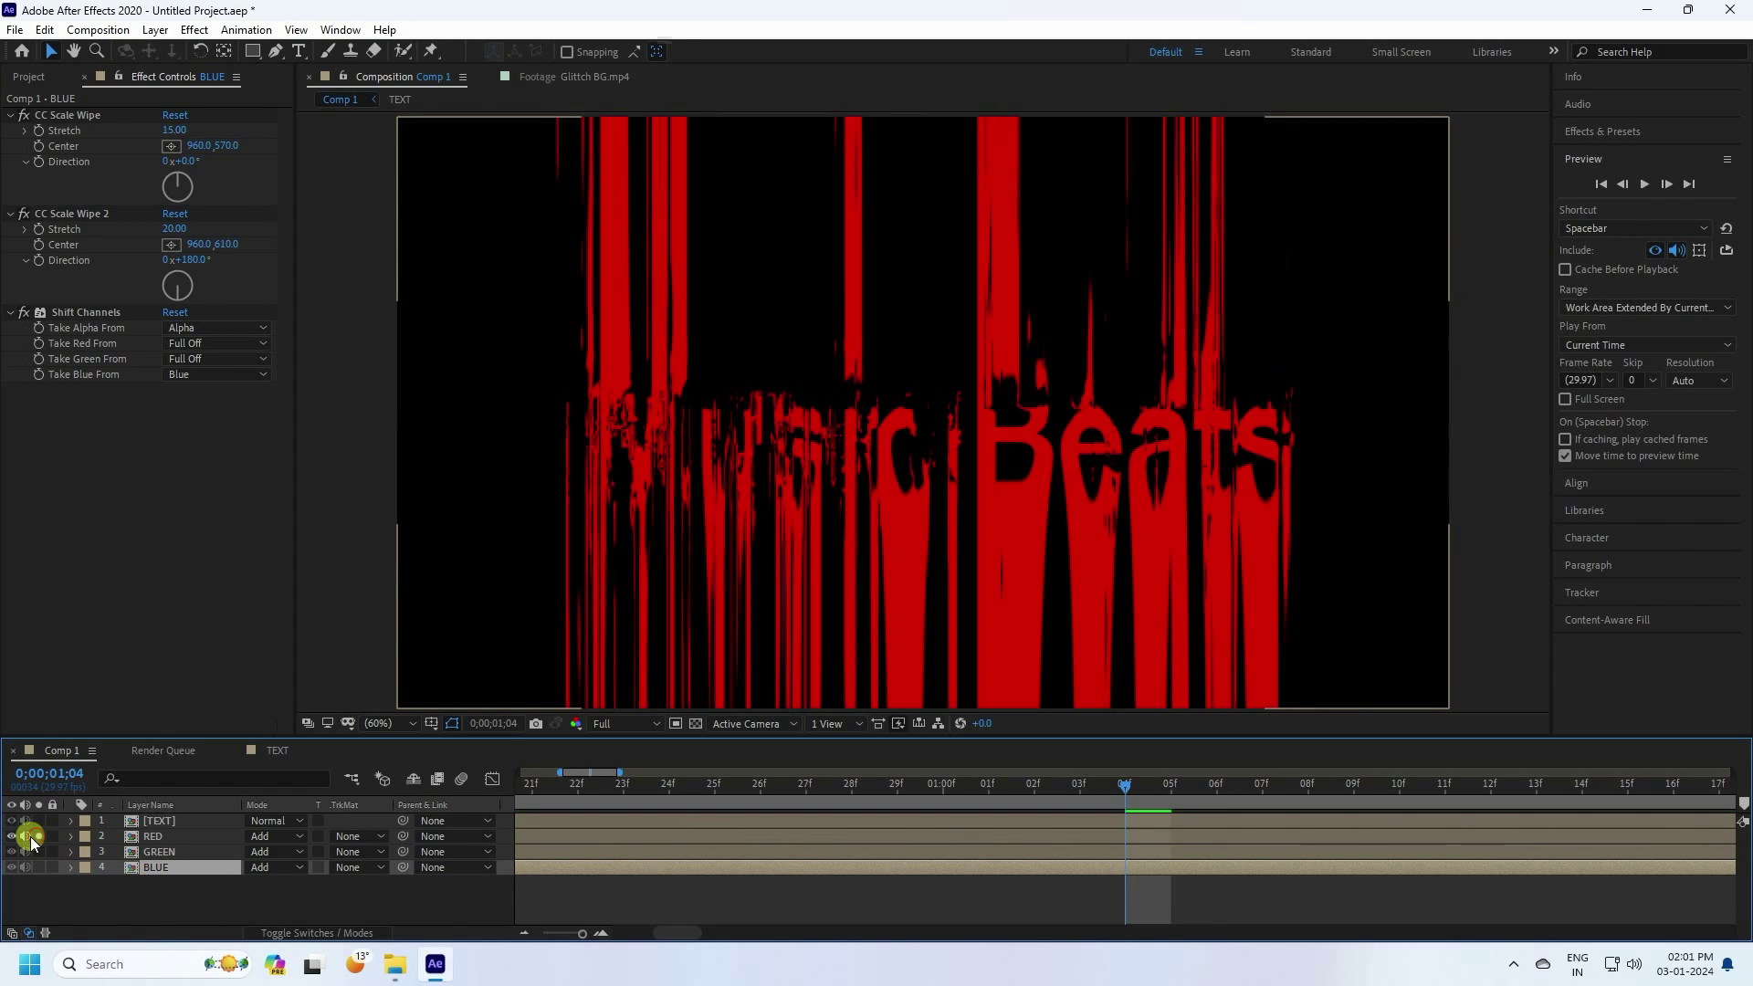
click(39, 836)
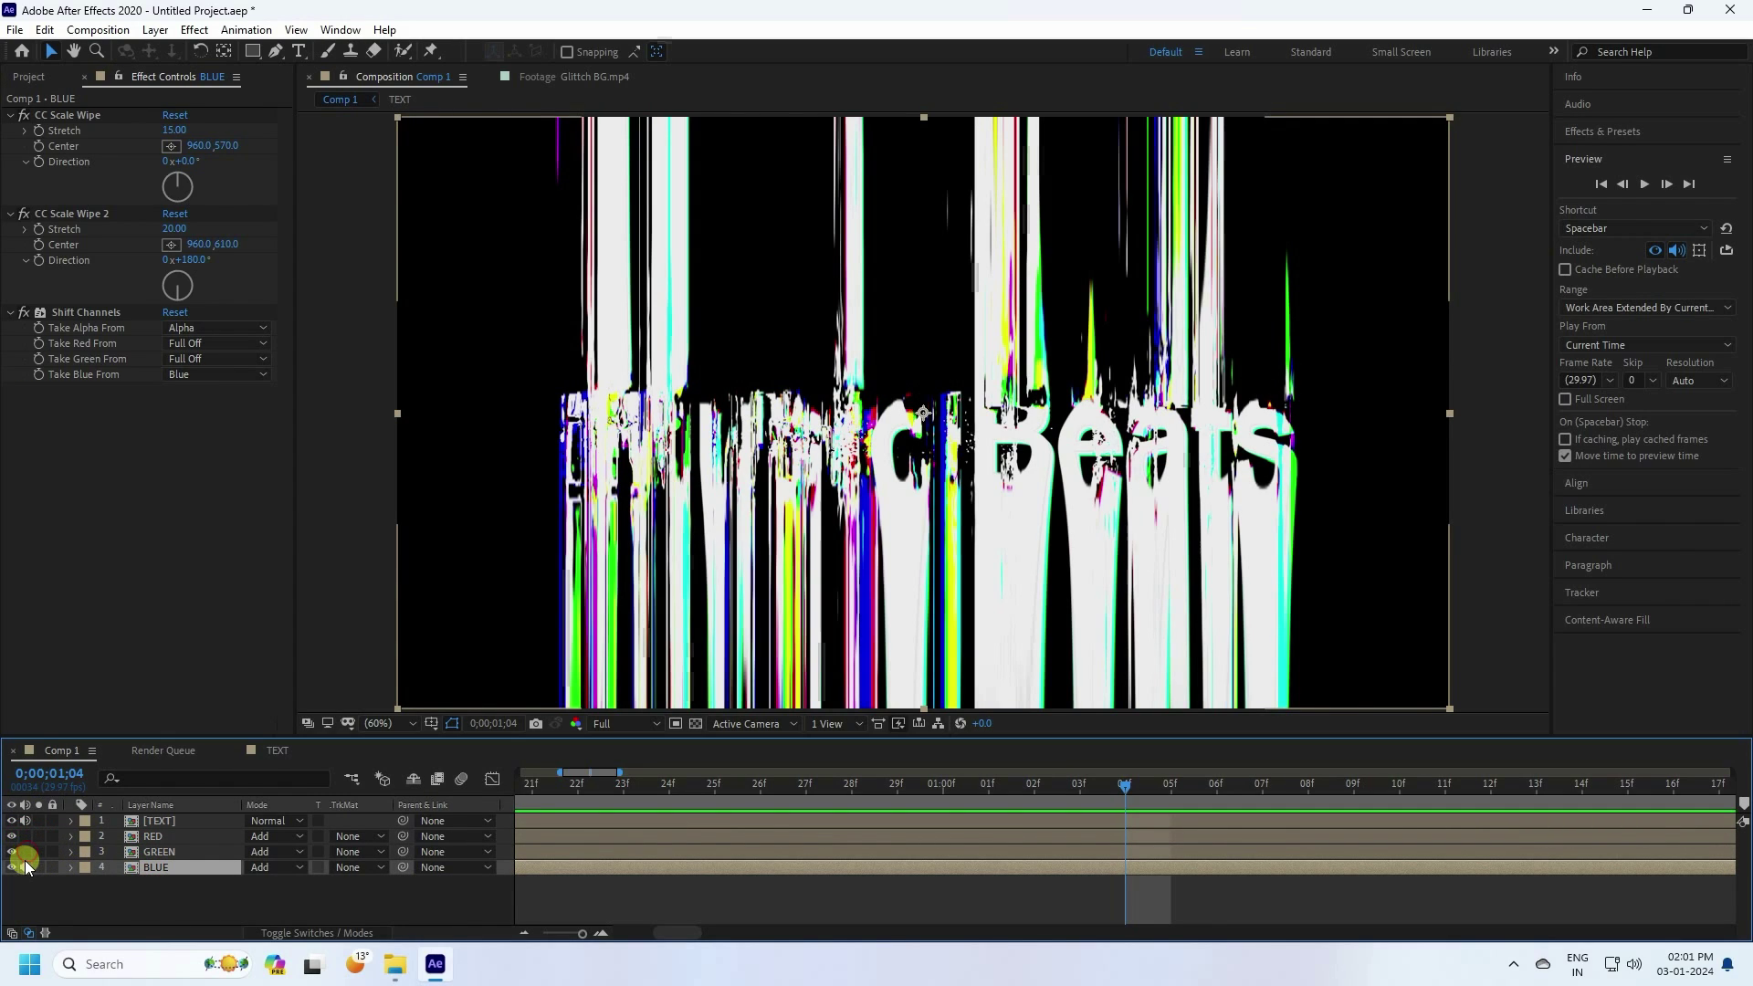
click(24, 866)
click(92, 903)
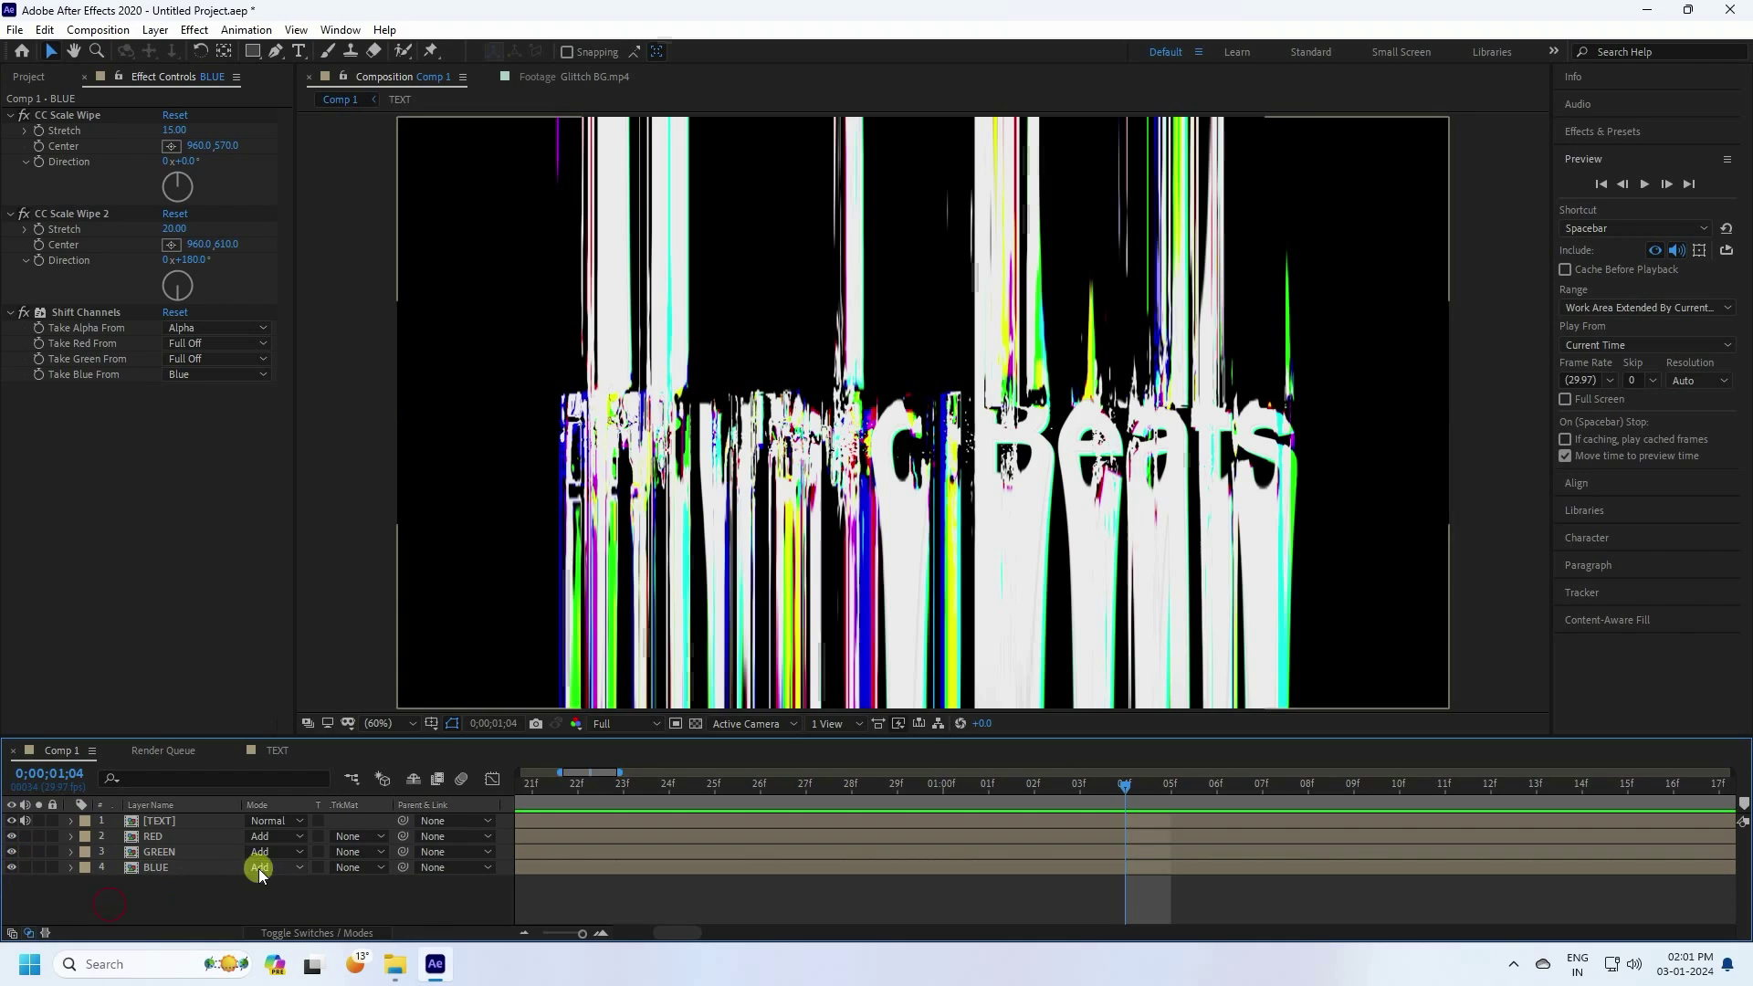
- Play Comp 1 from the first frame to check the animation against the music
drag(561, 775, 502, 774)
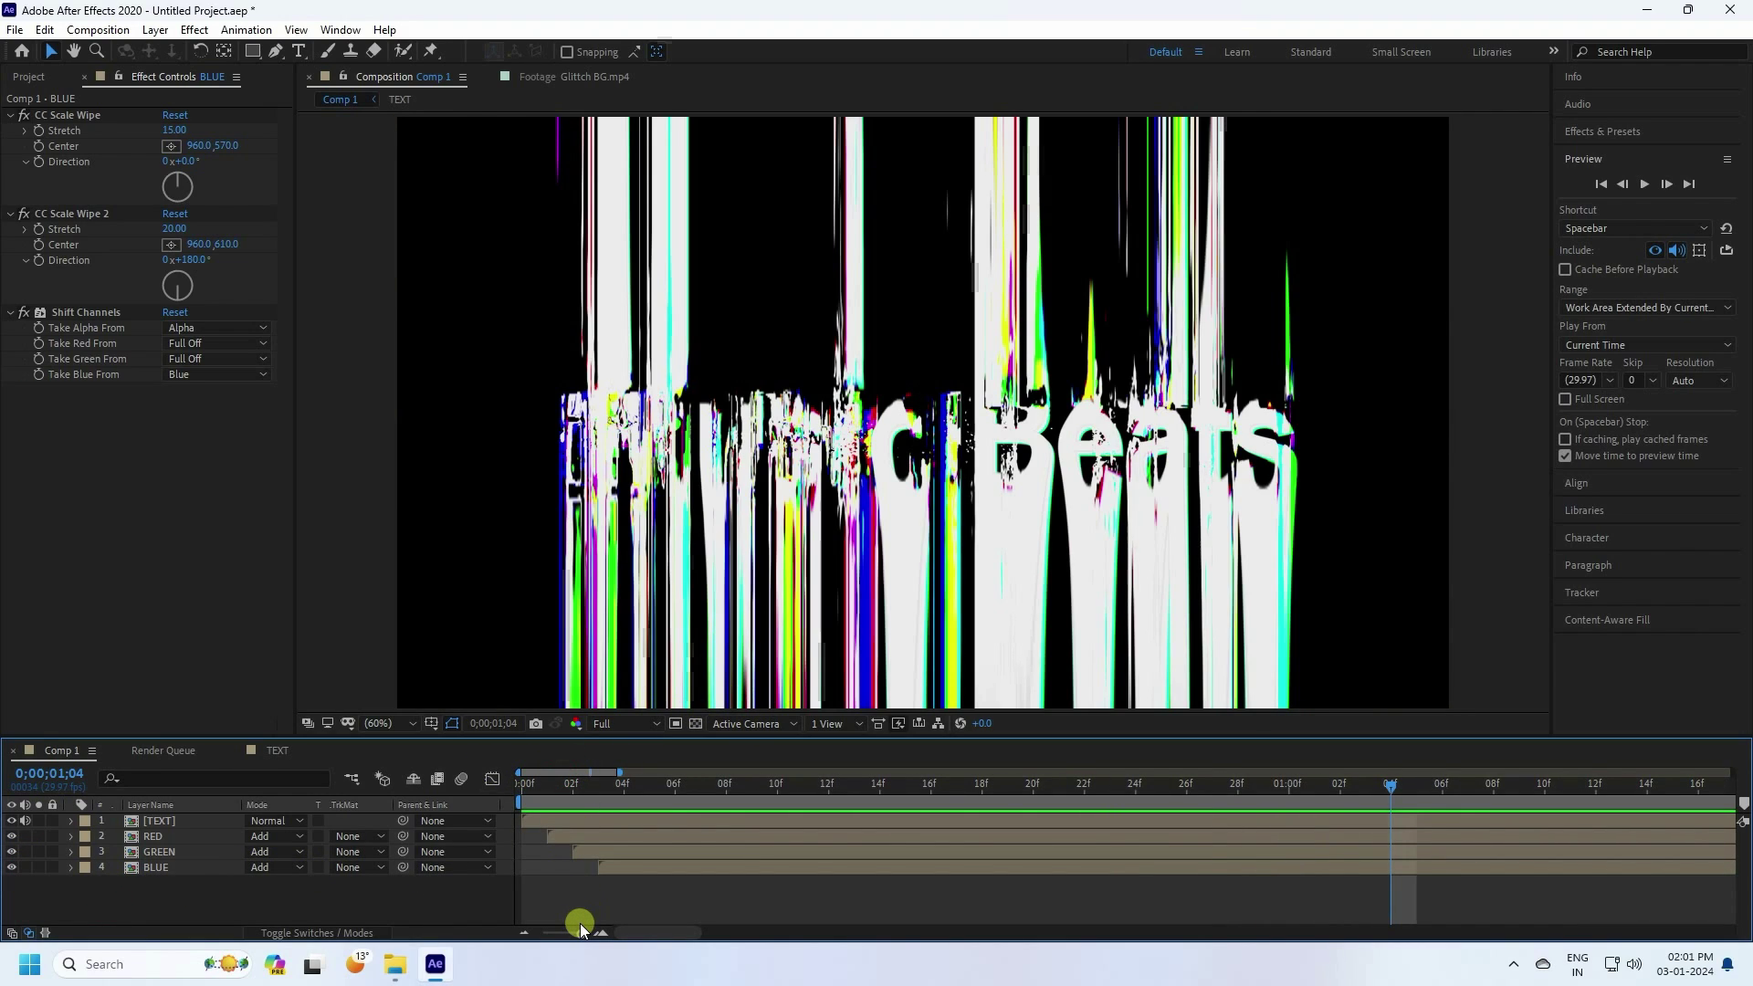
click(1601, 184)
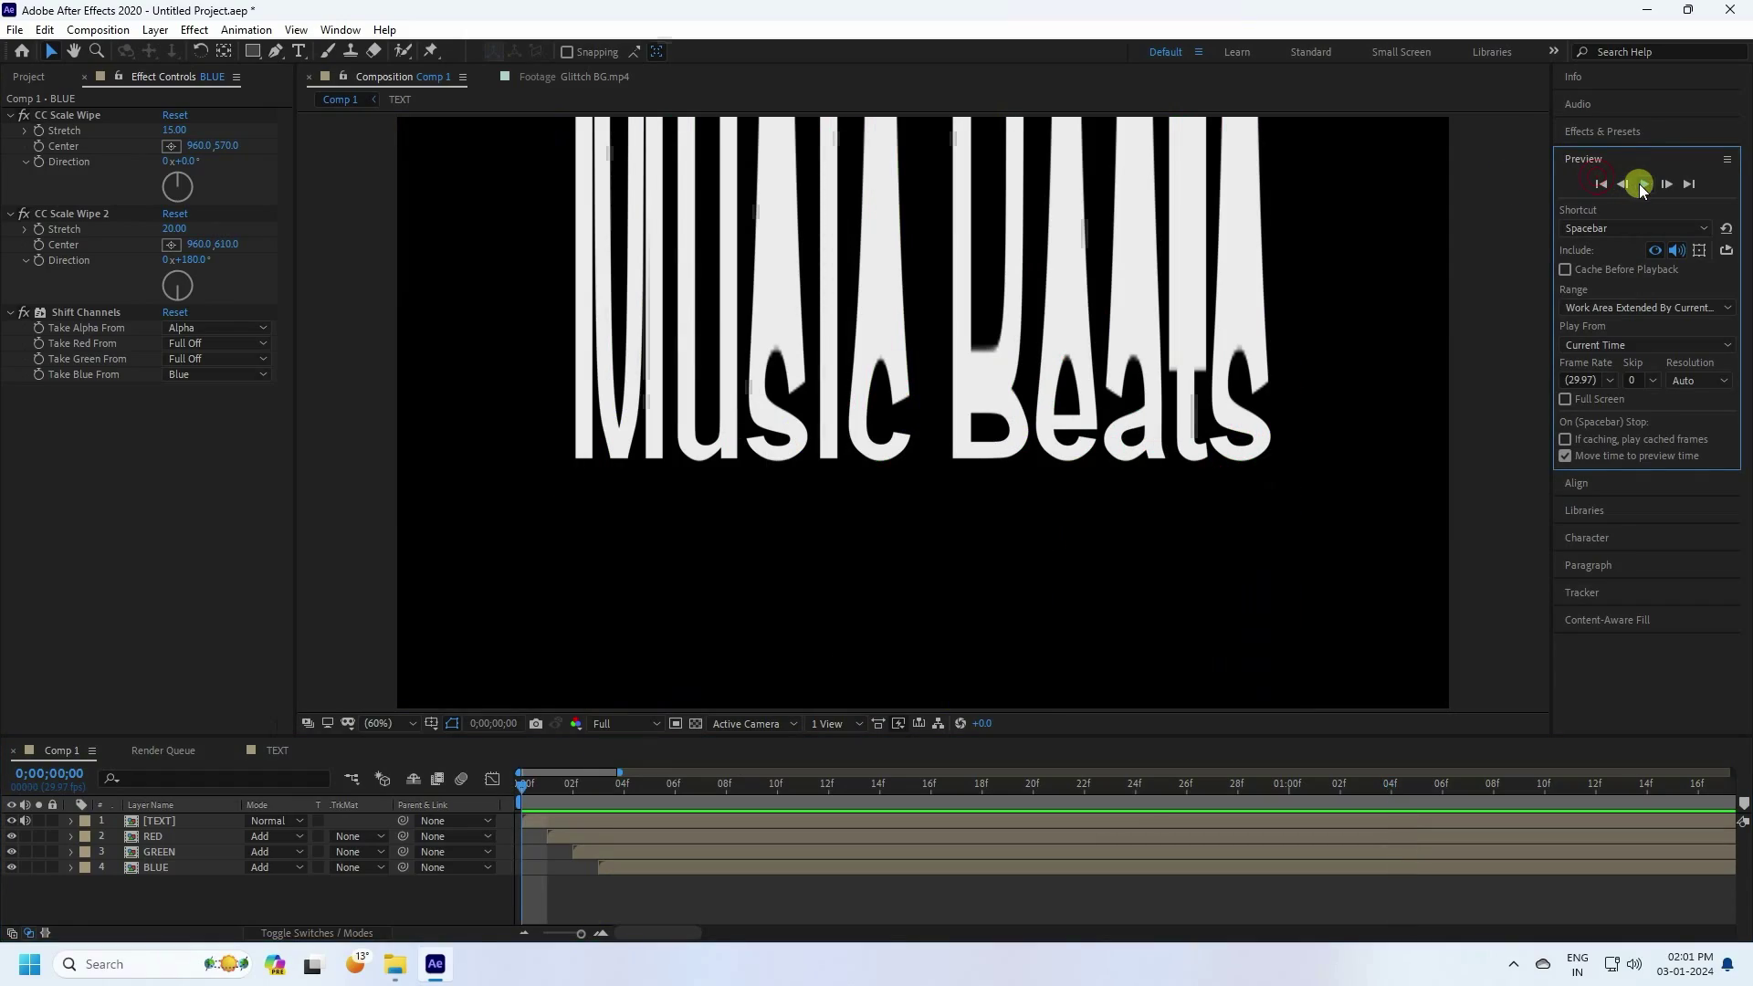
click(1639, 183)
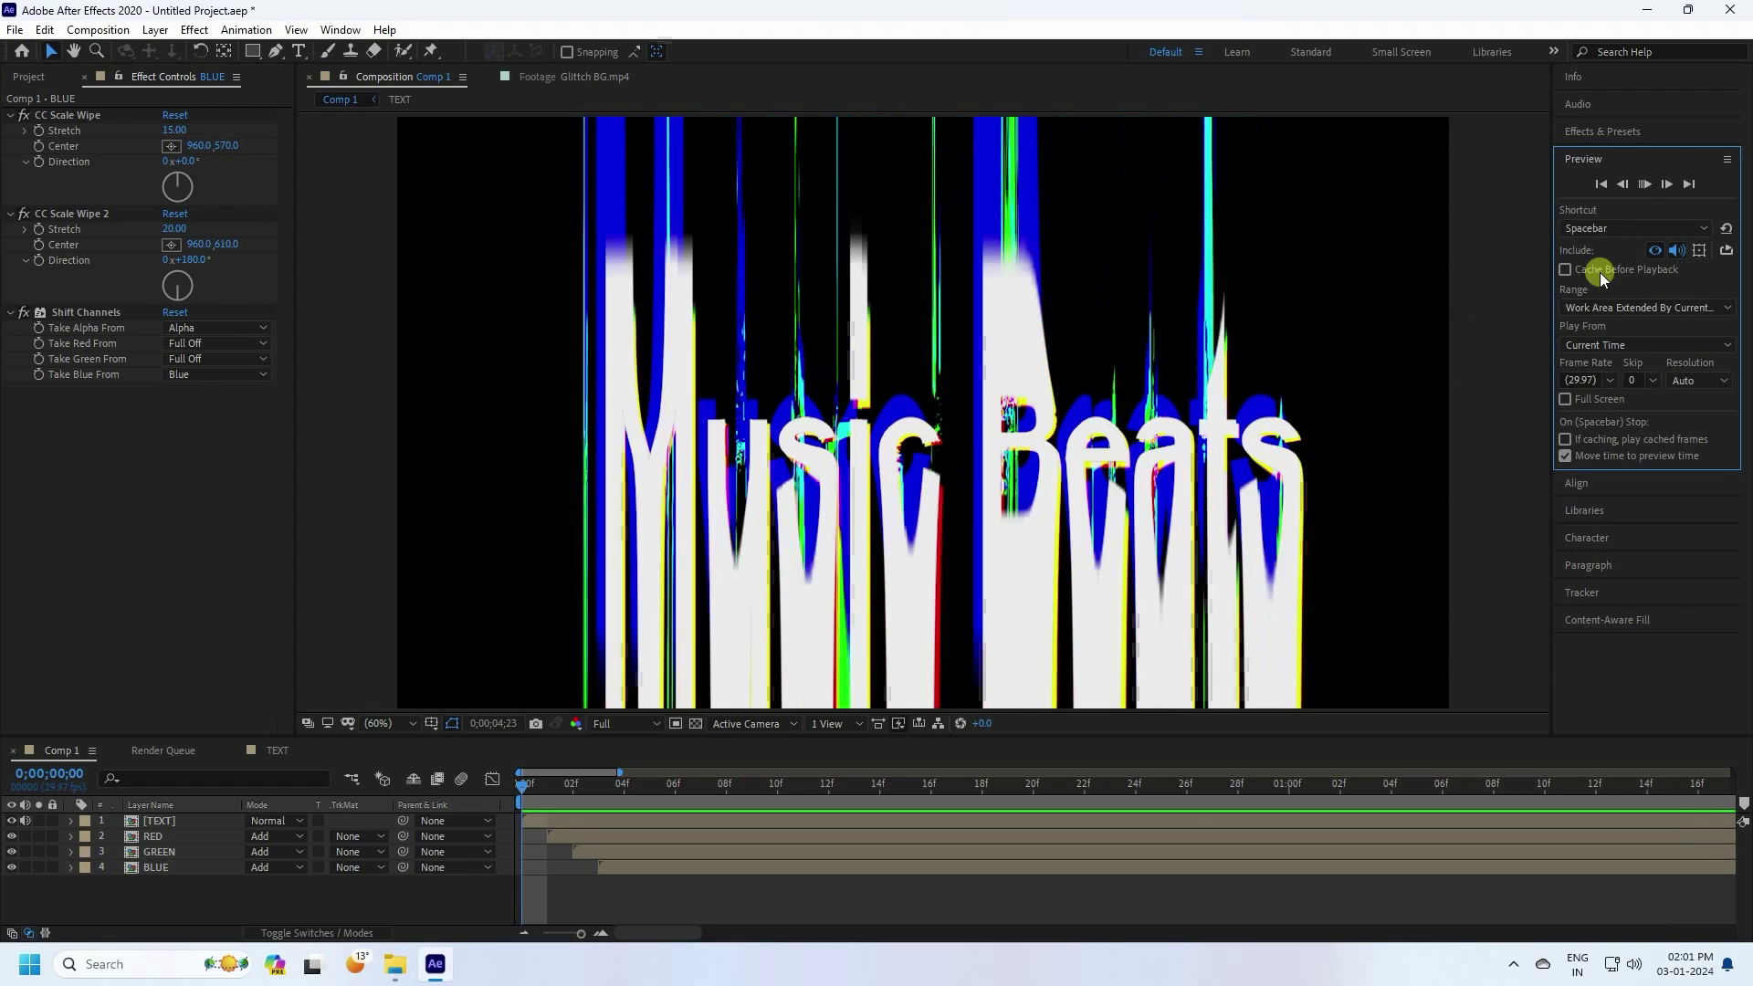
click(1643, 183)
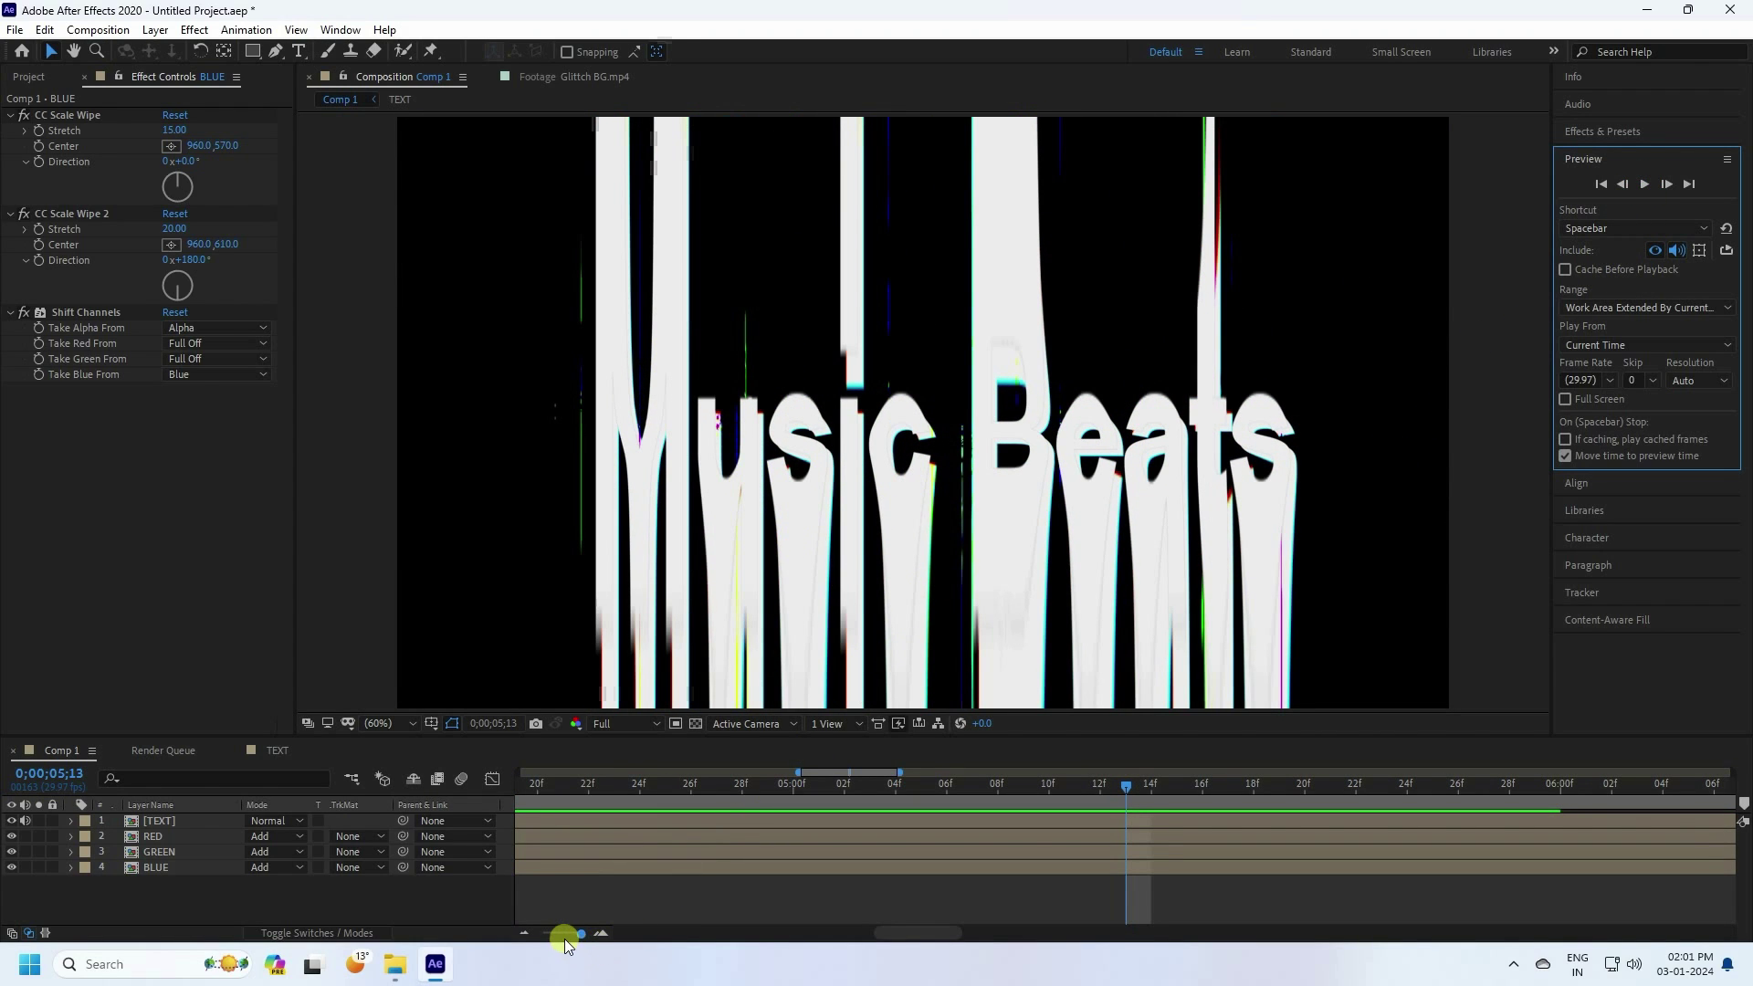
- Add a new adjustment layer to Comp 1 and rename it BLUE
drag(575, 933, 528, 945)
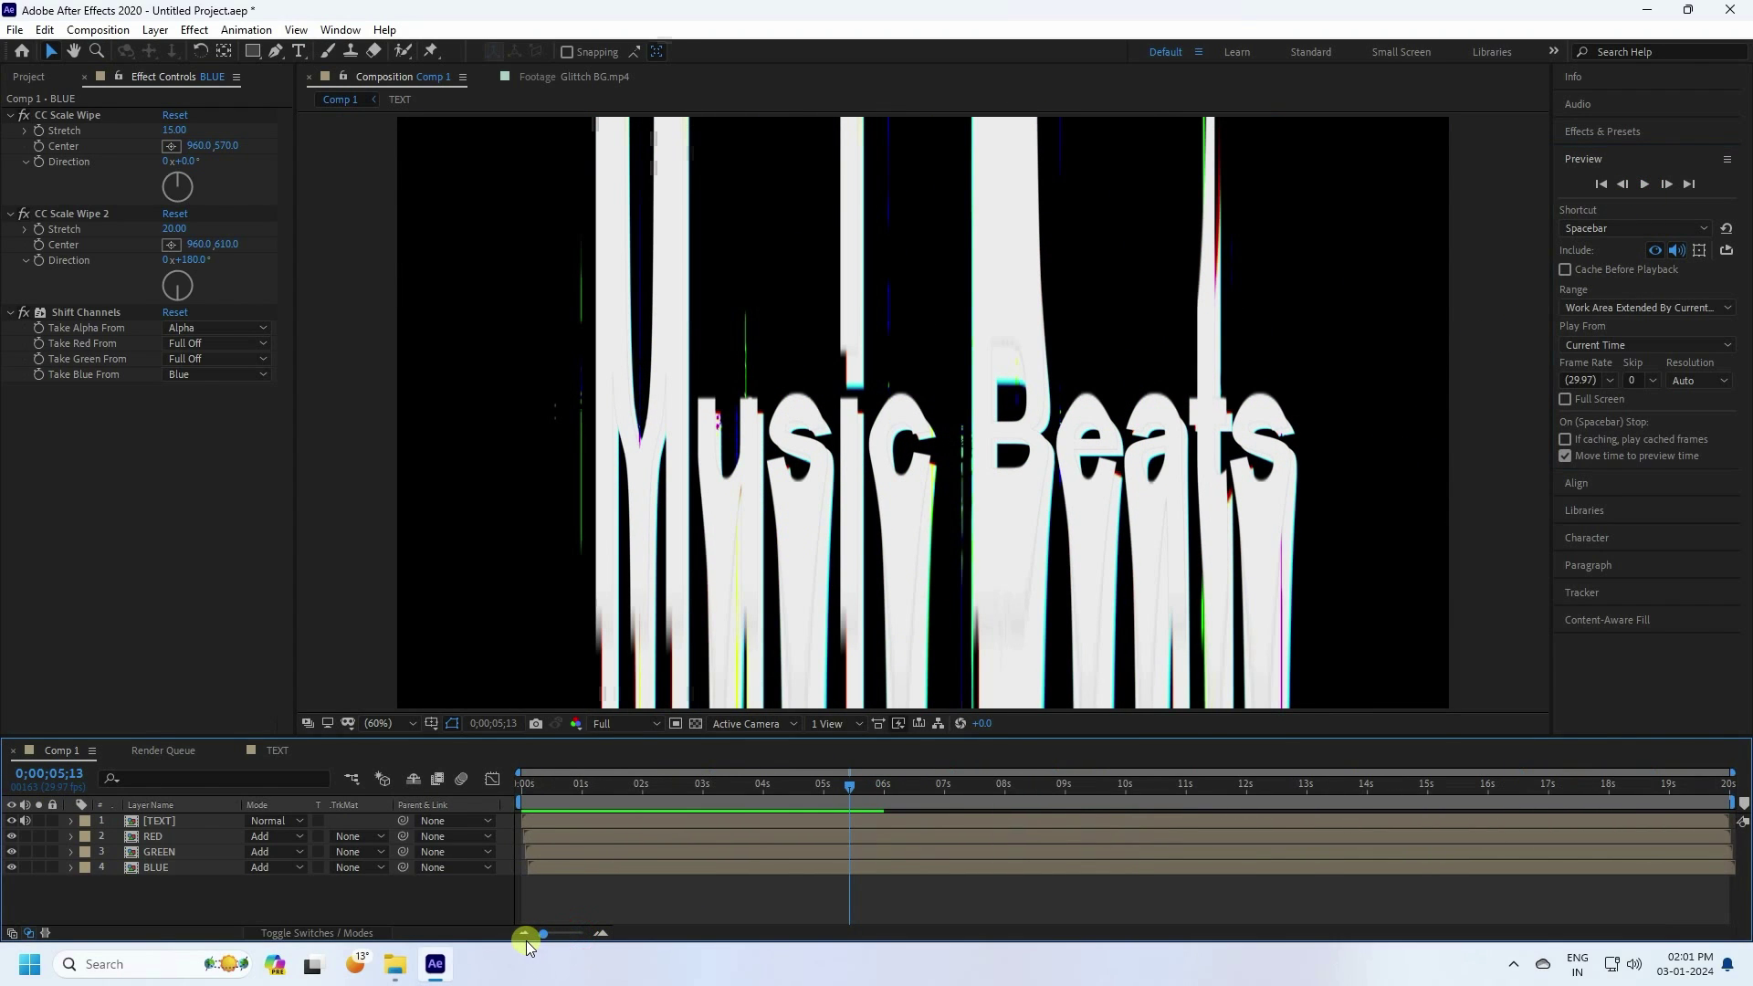
right_click(149, 899)
click(253, 683)
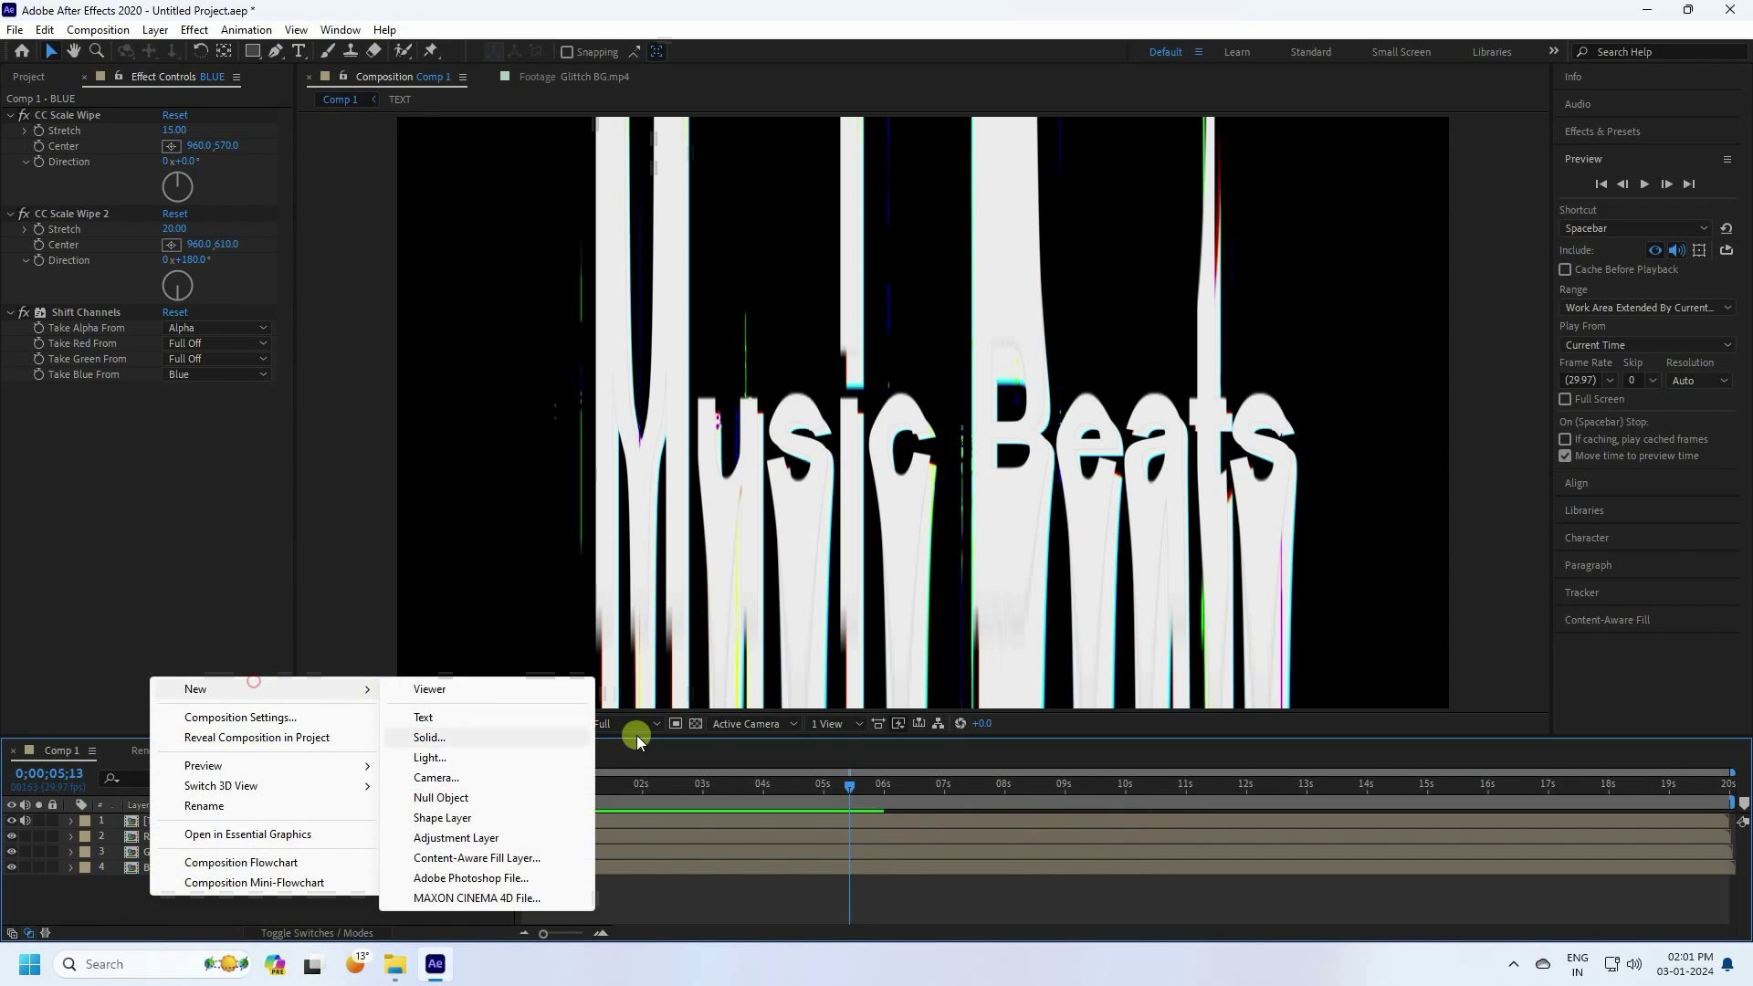
click(454, 840)
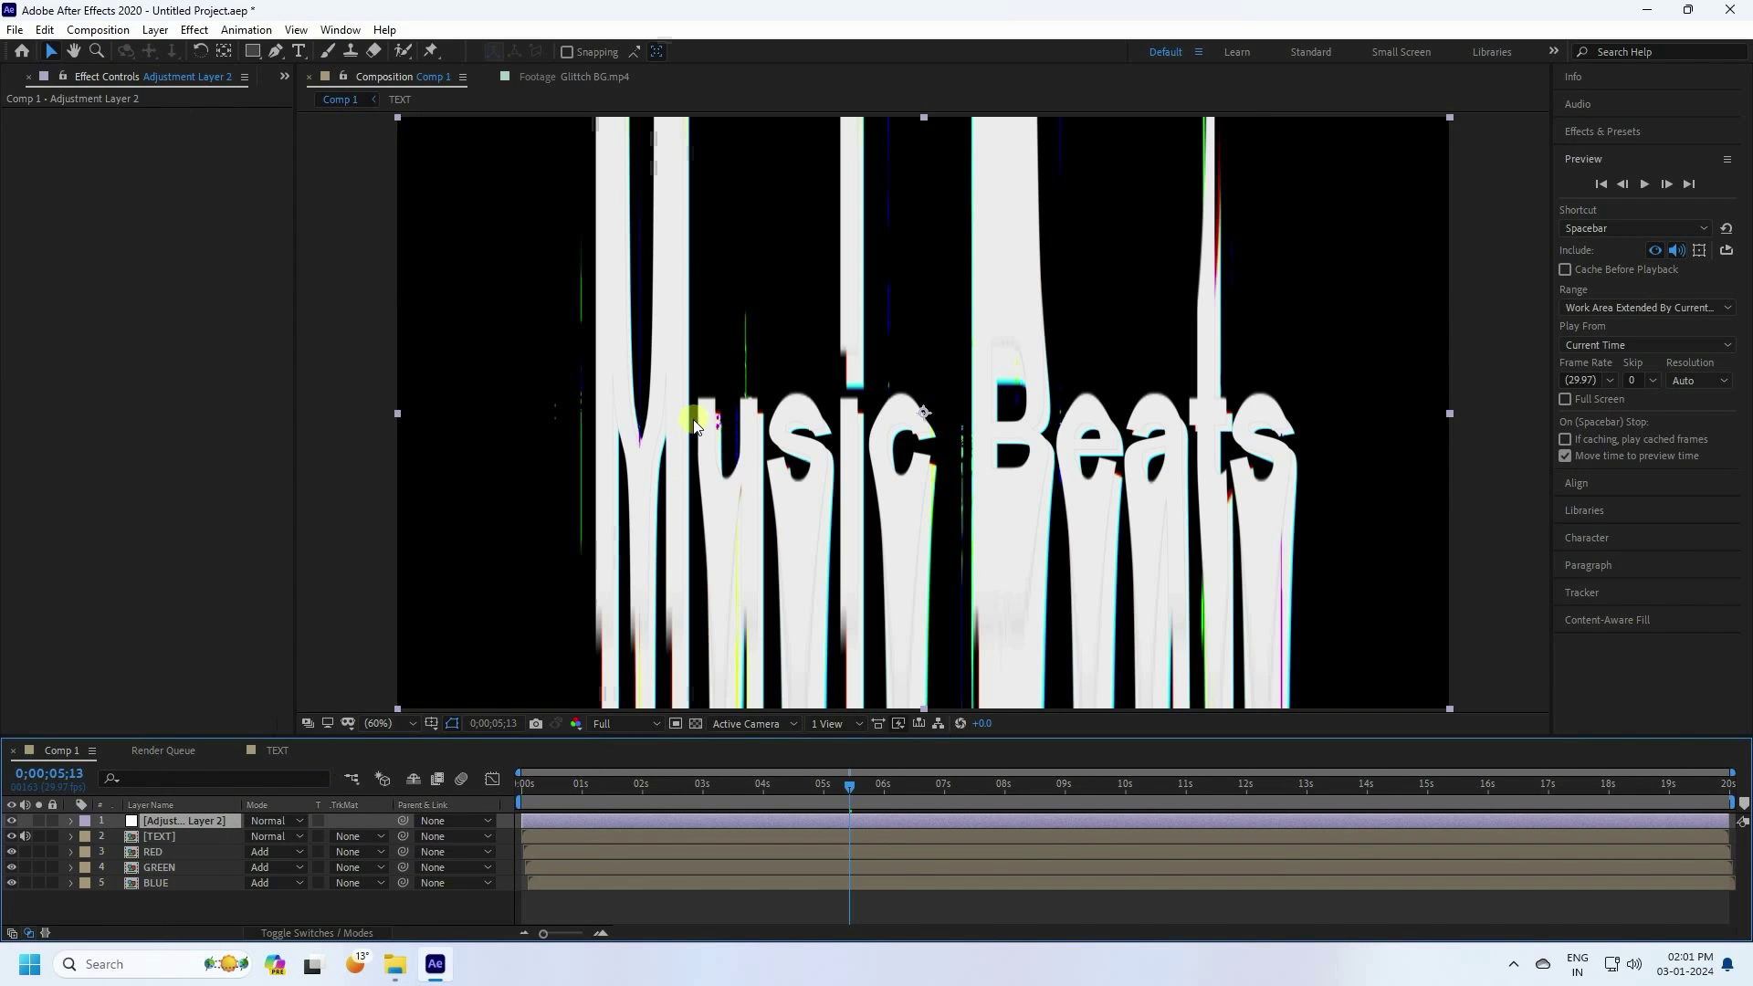
right_click(196, 820)
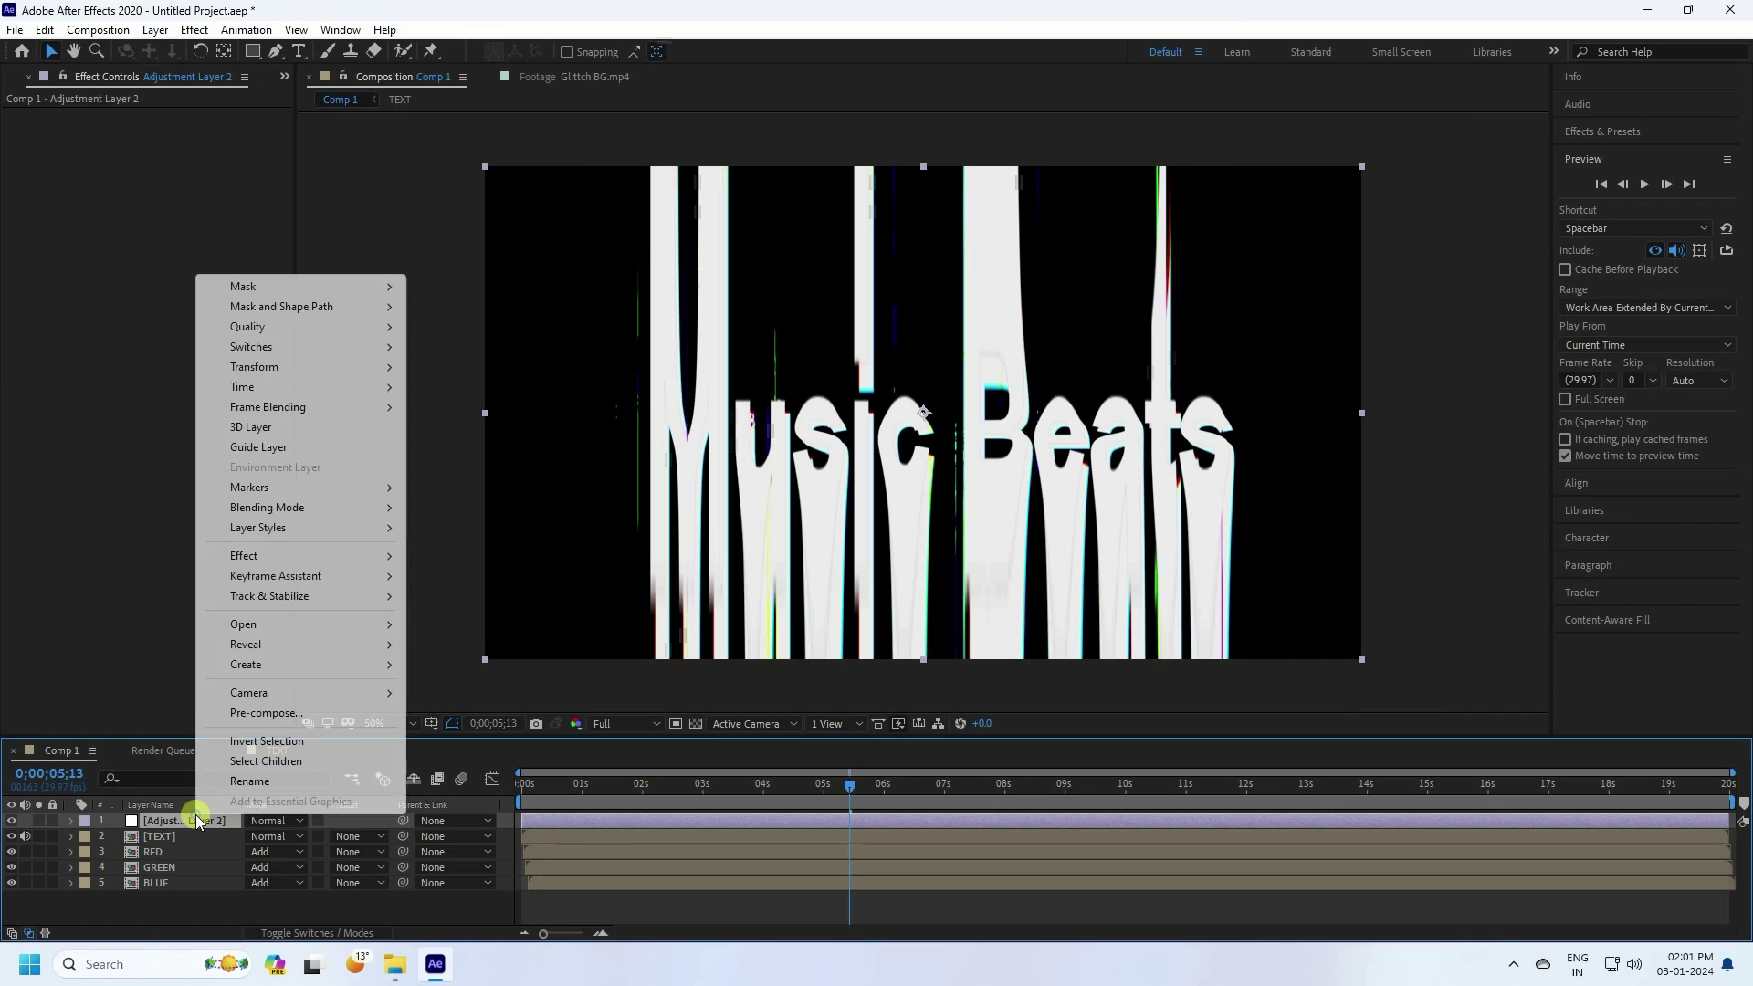
click(250, 781)
text(BLUE)
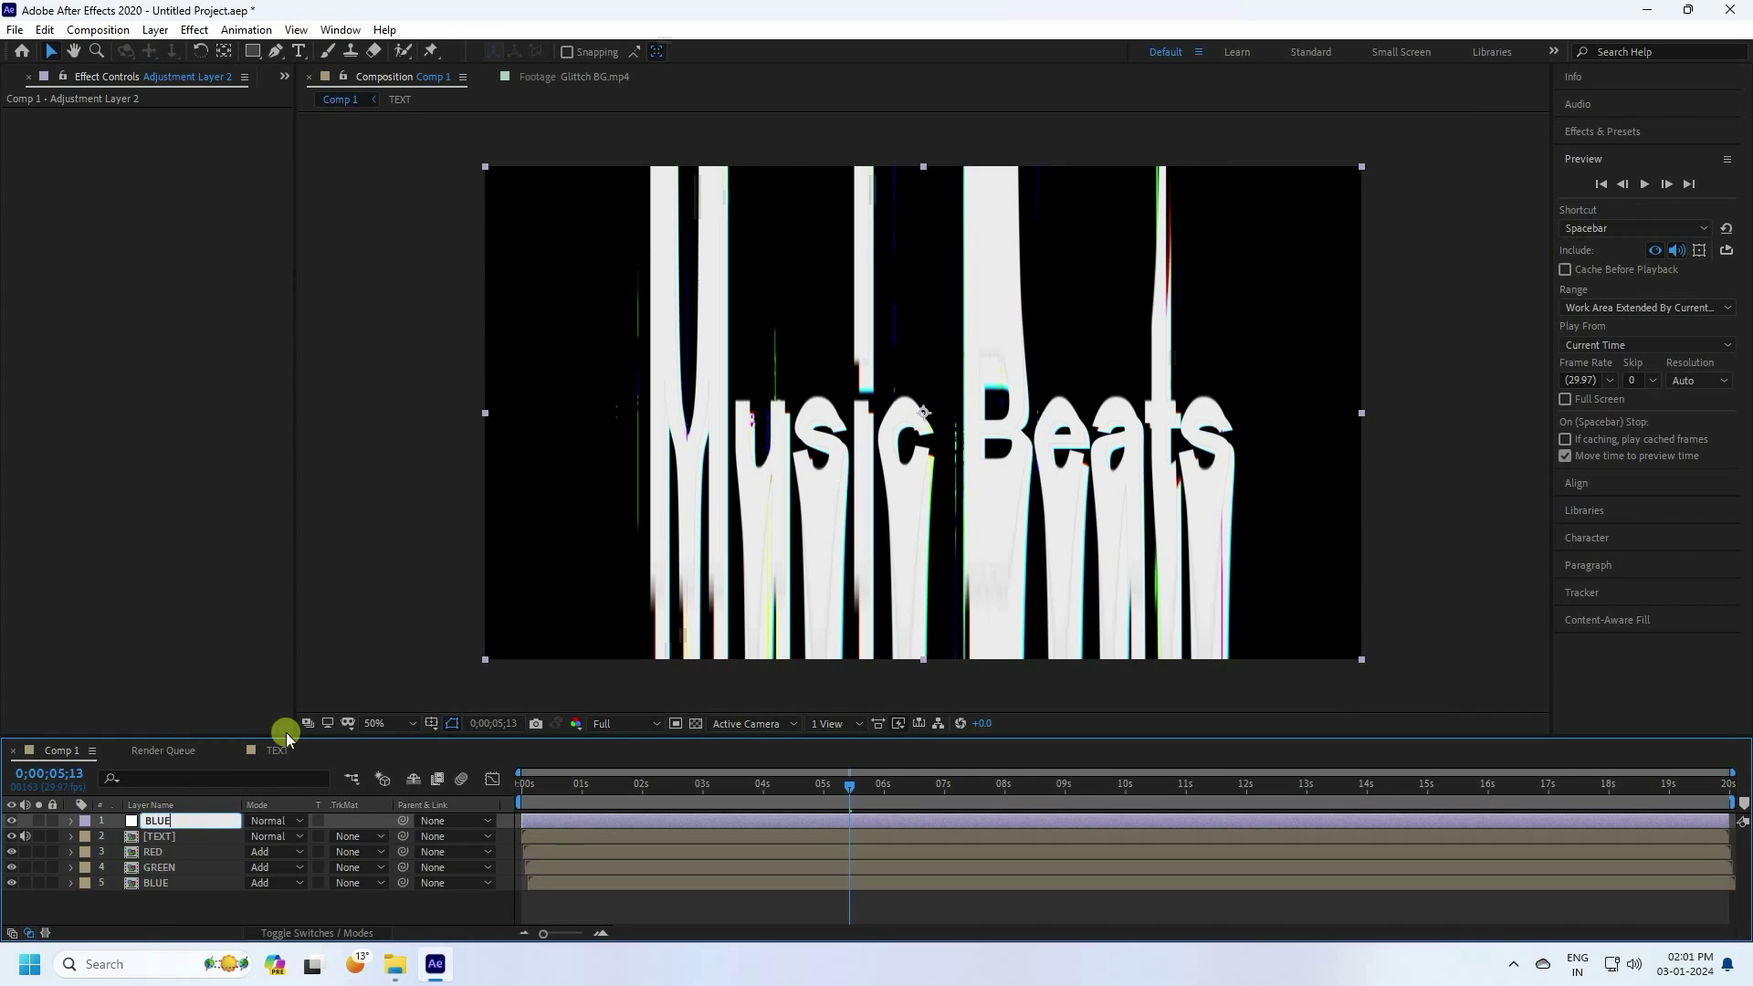
key(Return)
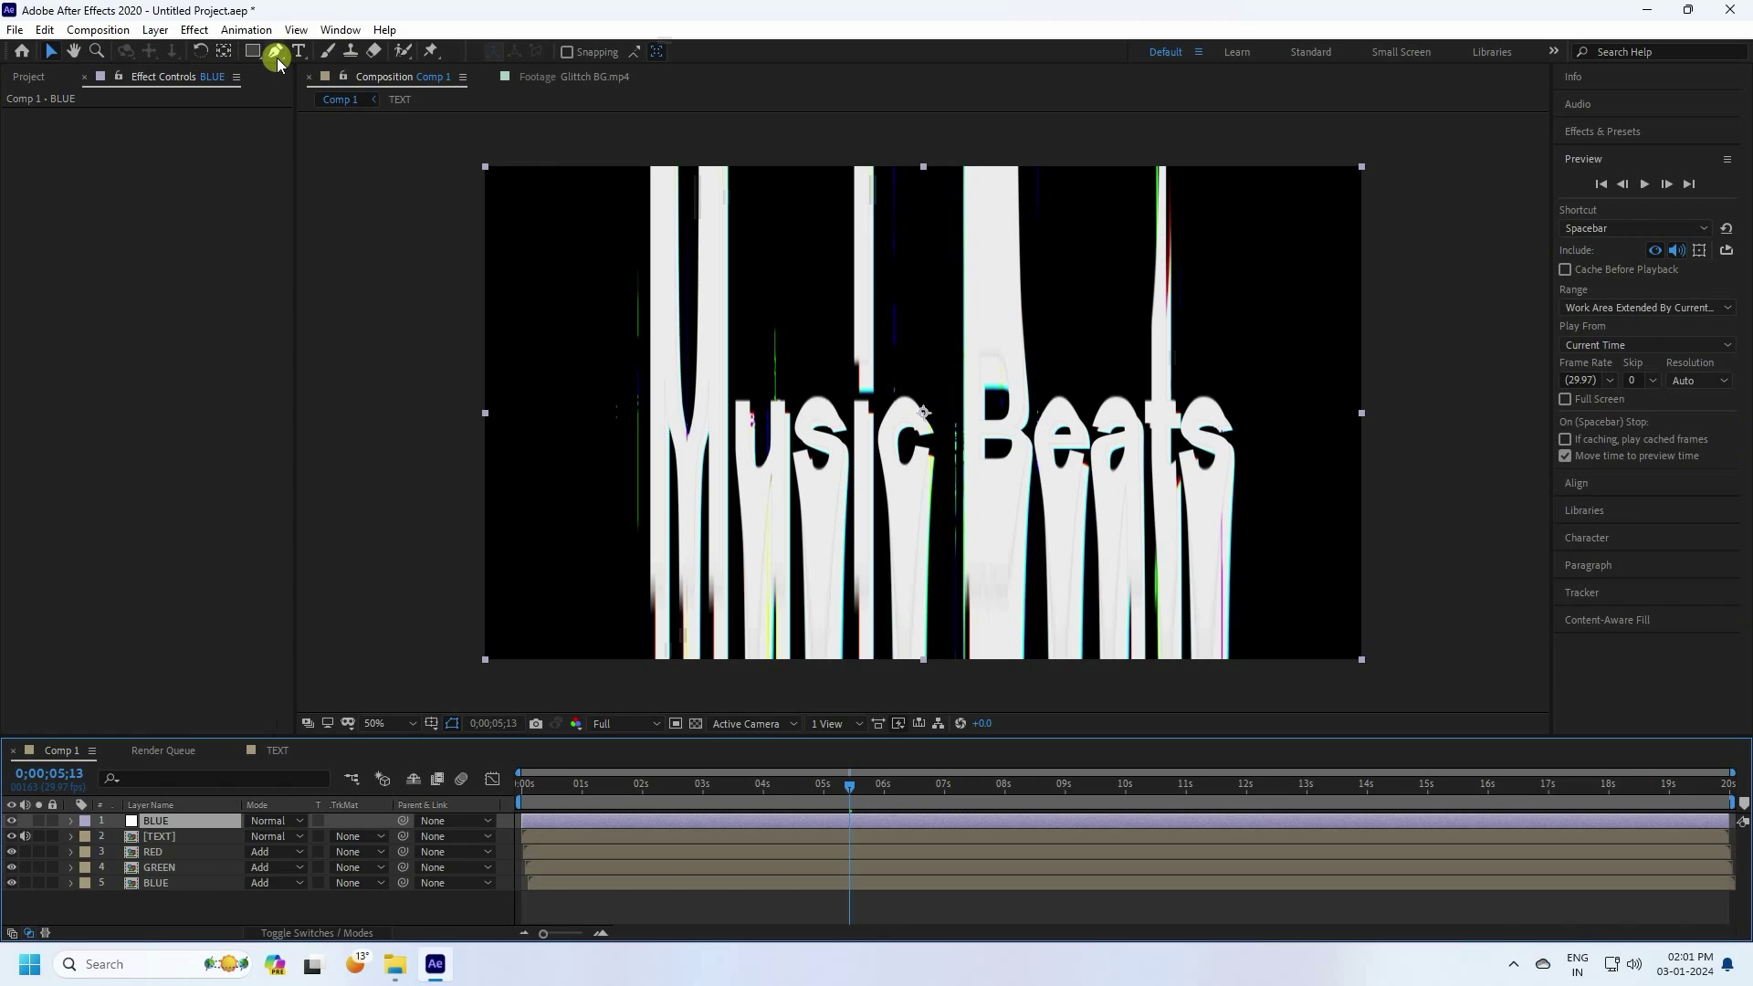
- Draw a rectangular Pen tool mask on the BLUE adjustment layer, covering the full frame width above the text
drag(277, 58, 304, 70)
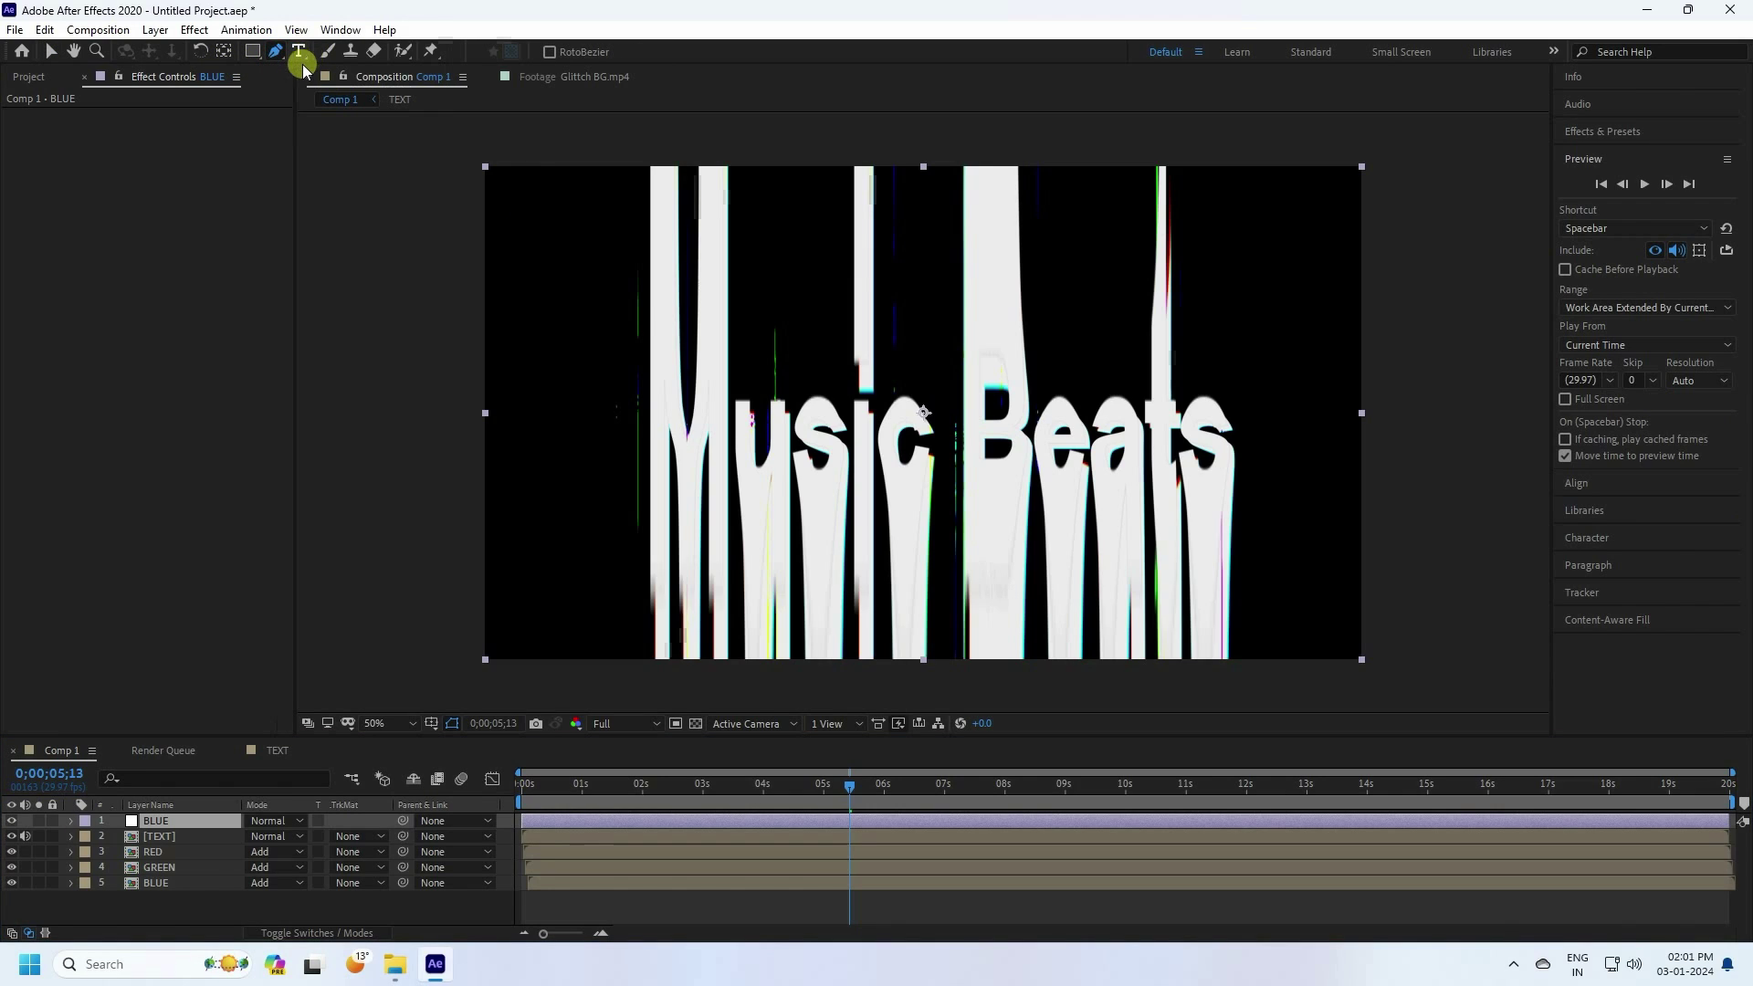
click(444, 339)
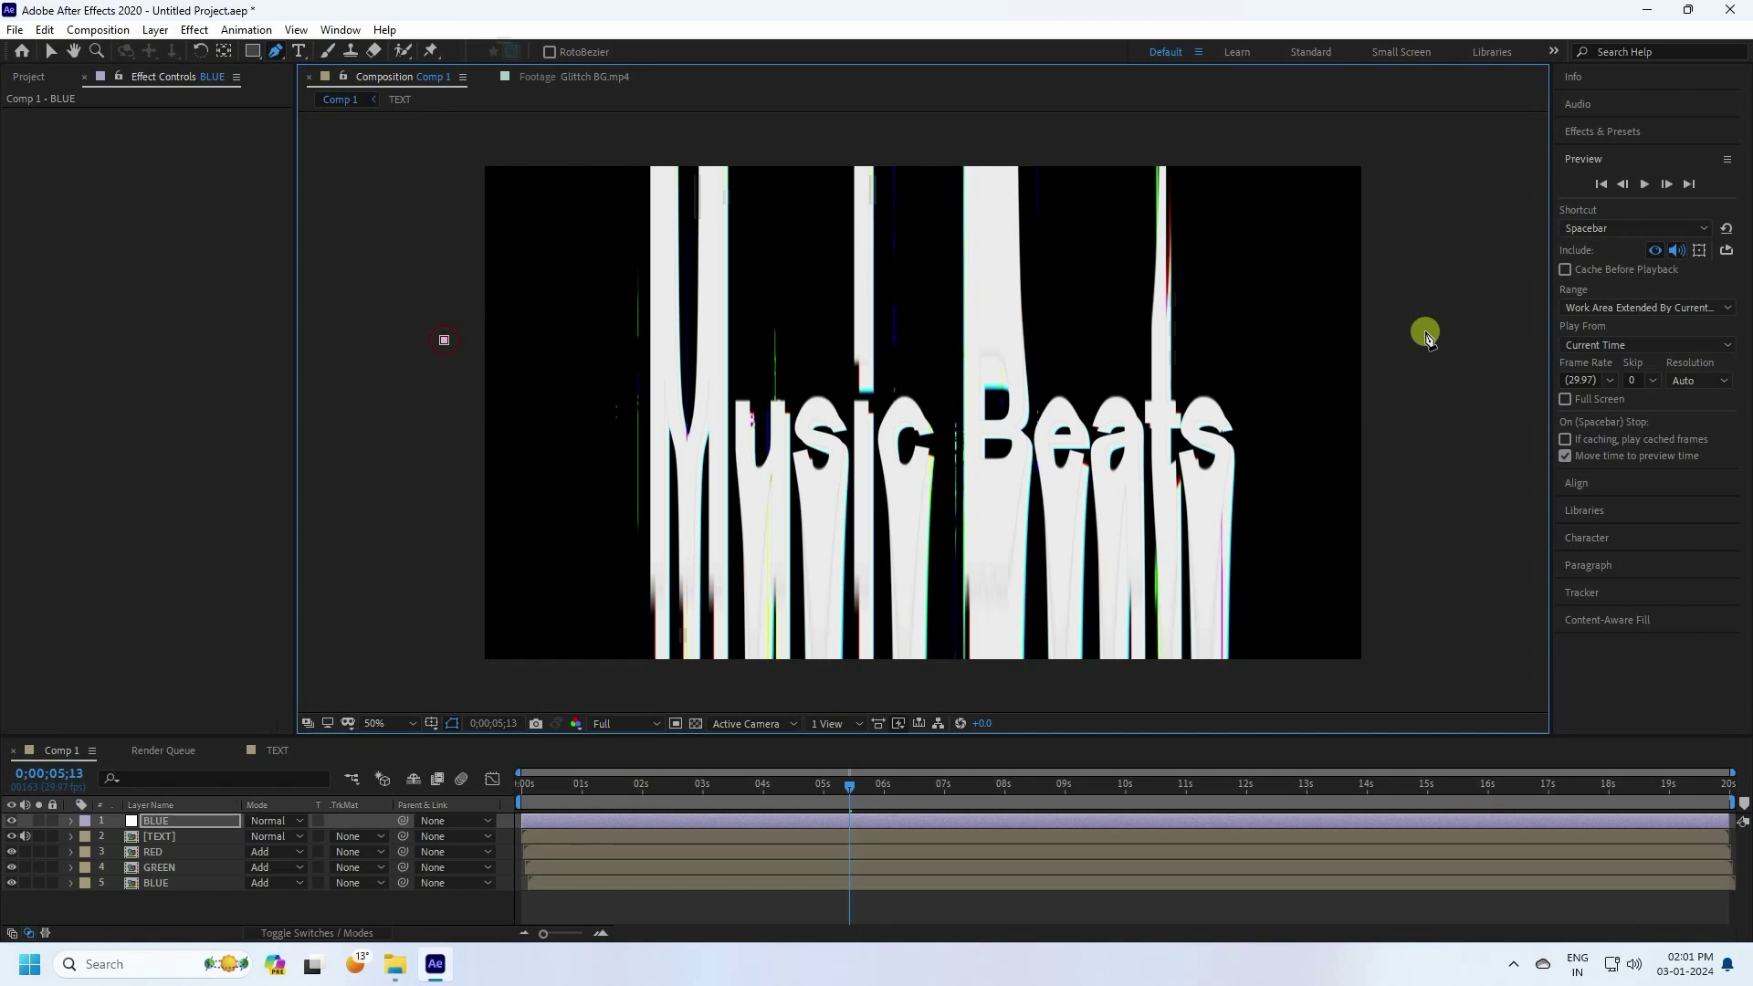
click(1401, 340)
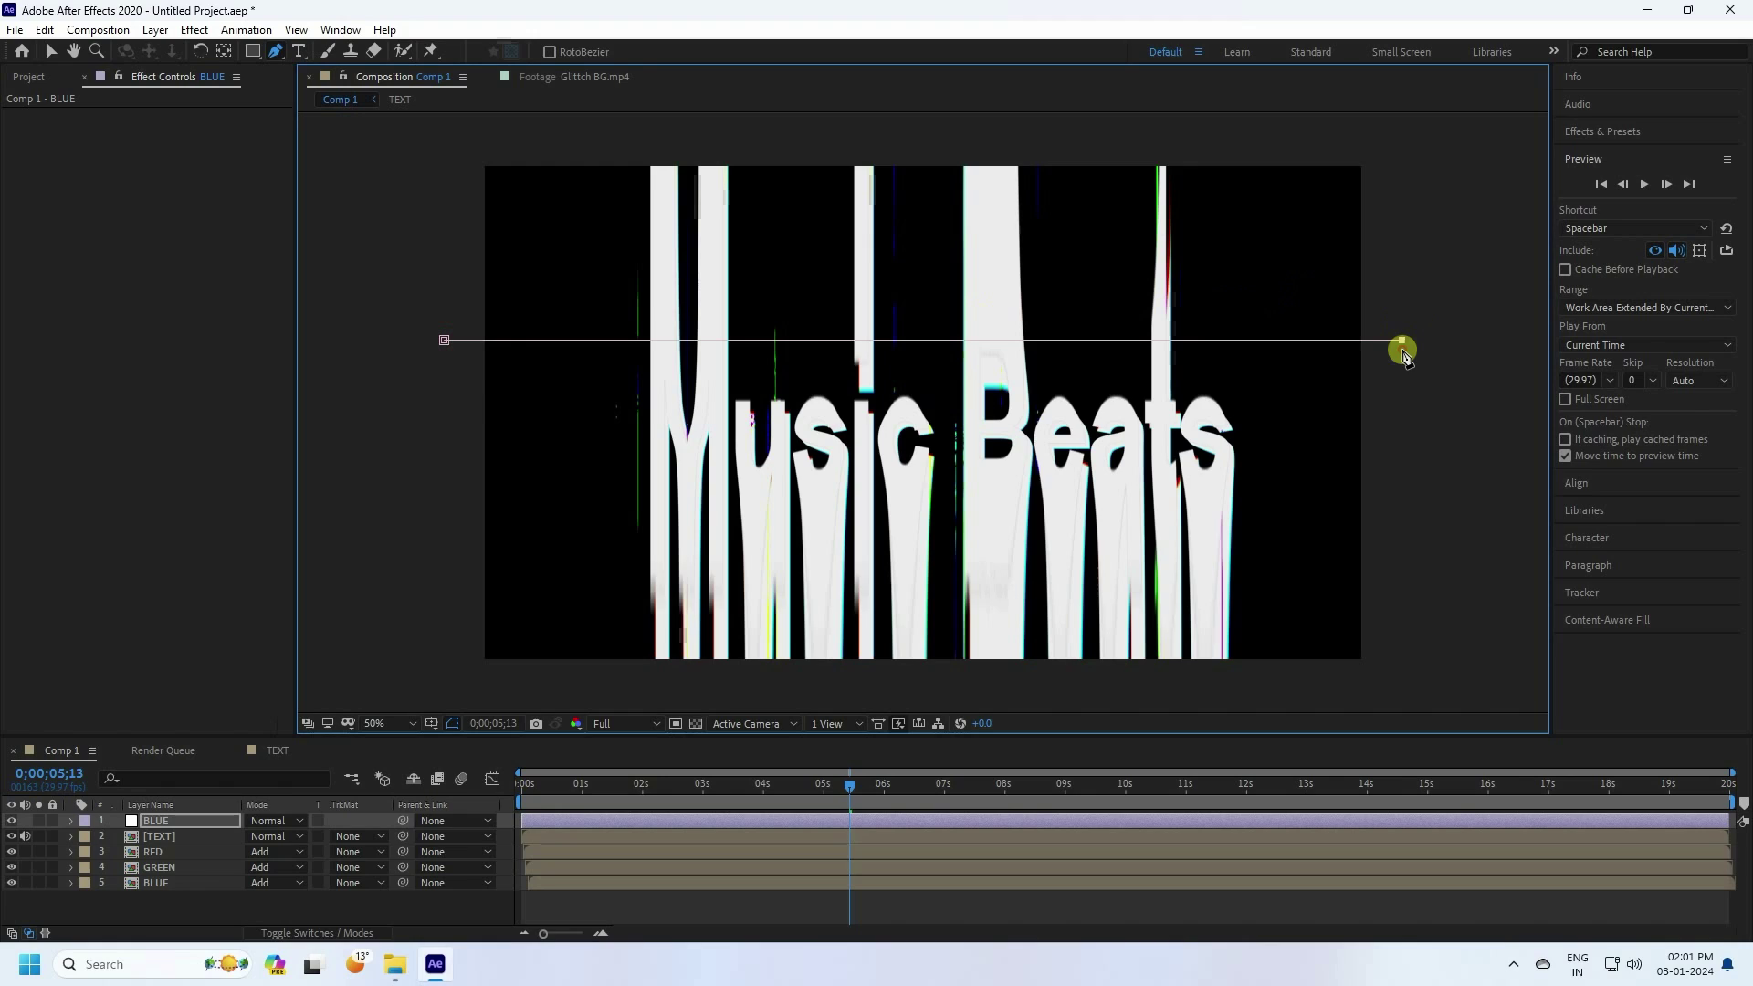
click(1401, 140)
click(437, 139)
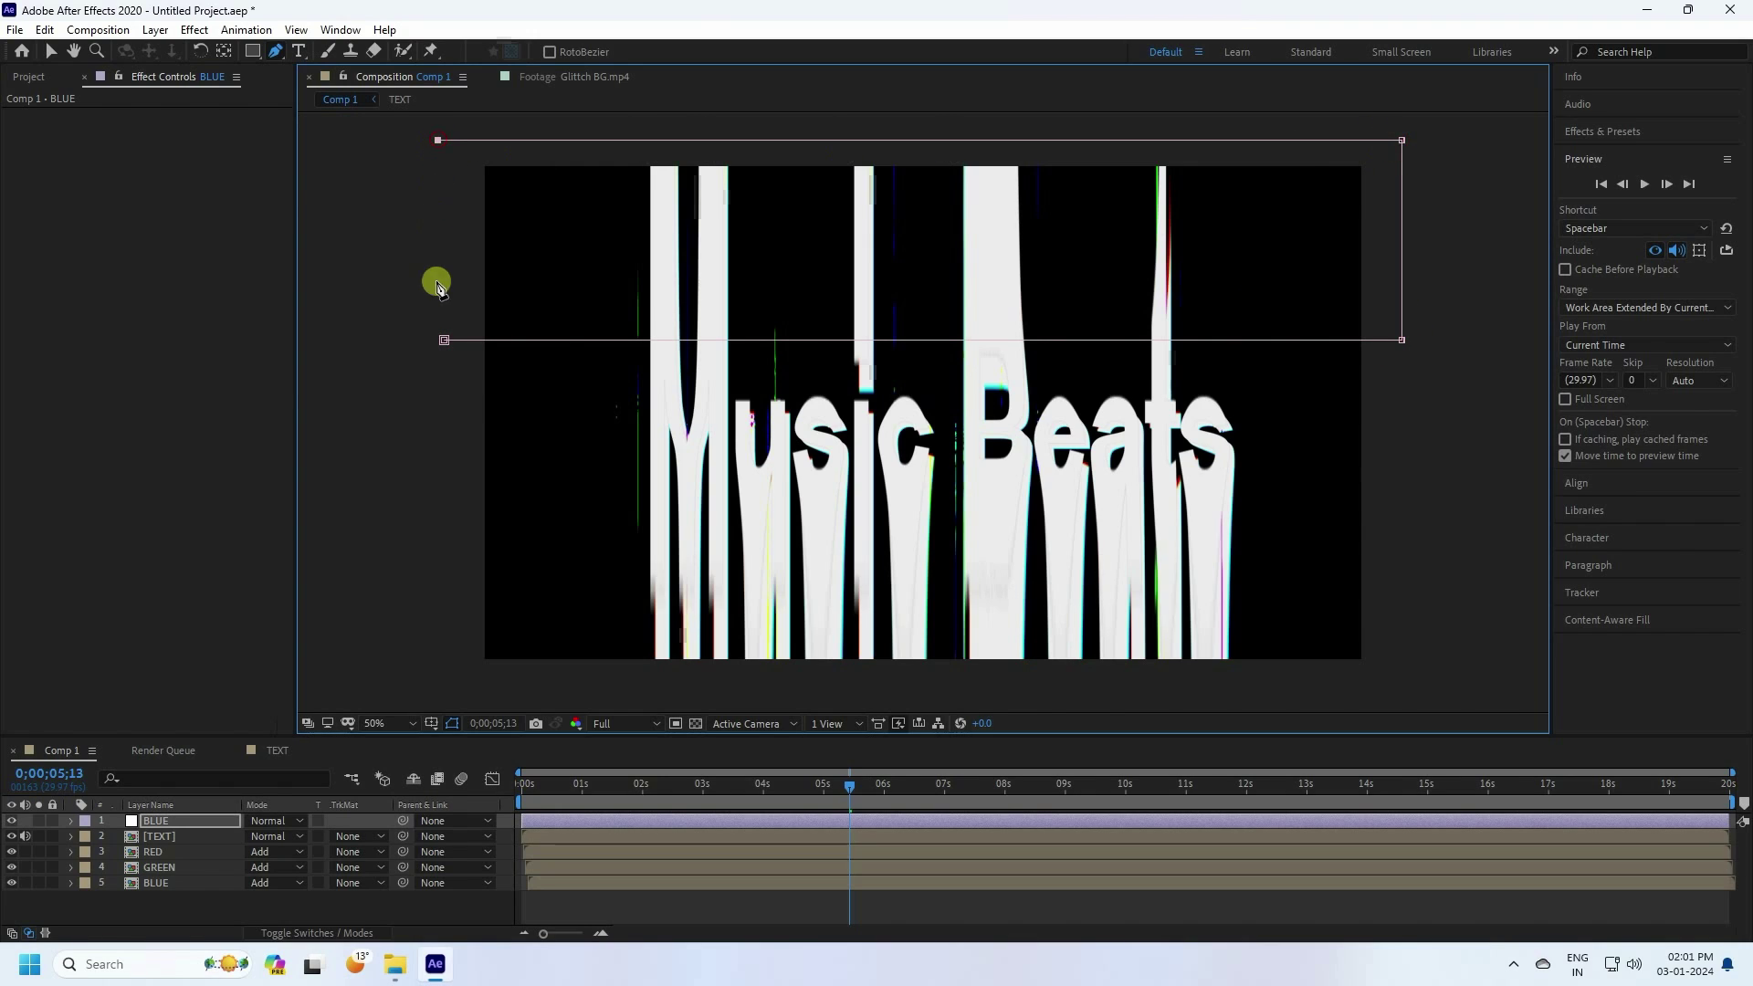
click(445, 343)
- Apply Gaussian Blur (Legacy) to the BLUE adjustment layer with a Blurriness of 20
click(1610, 133)
click(1608, 155)
text(b)
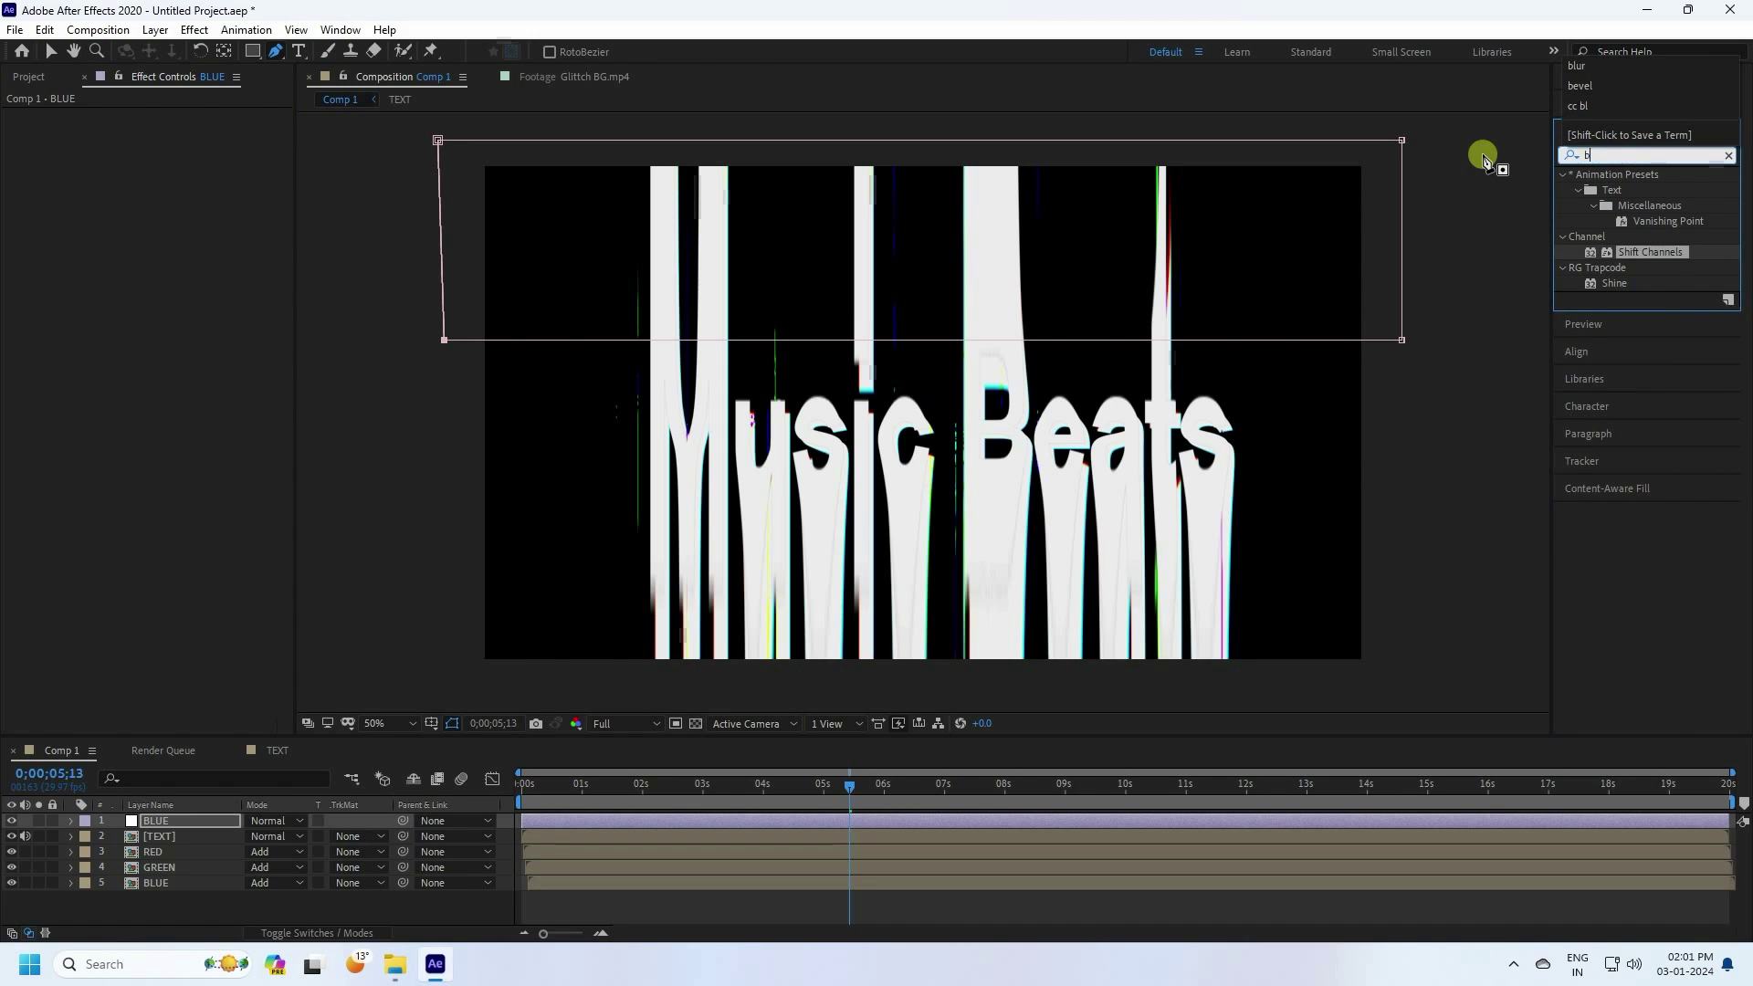
text(lue)
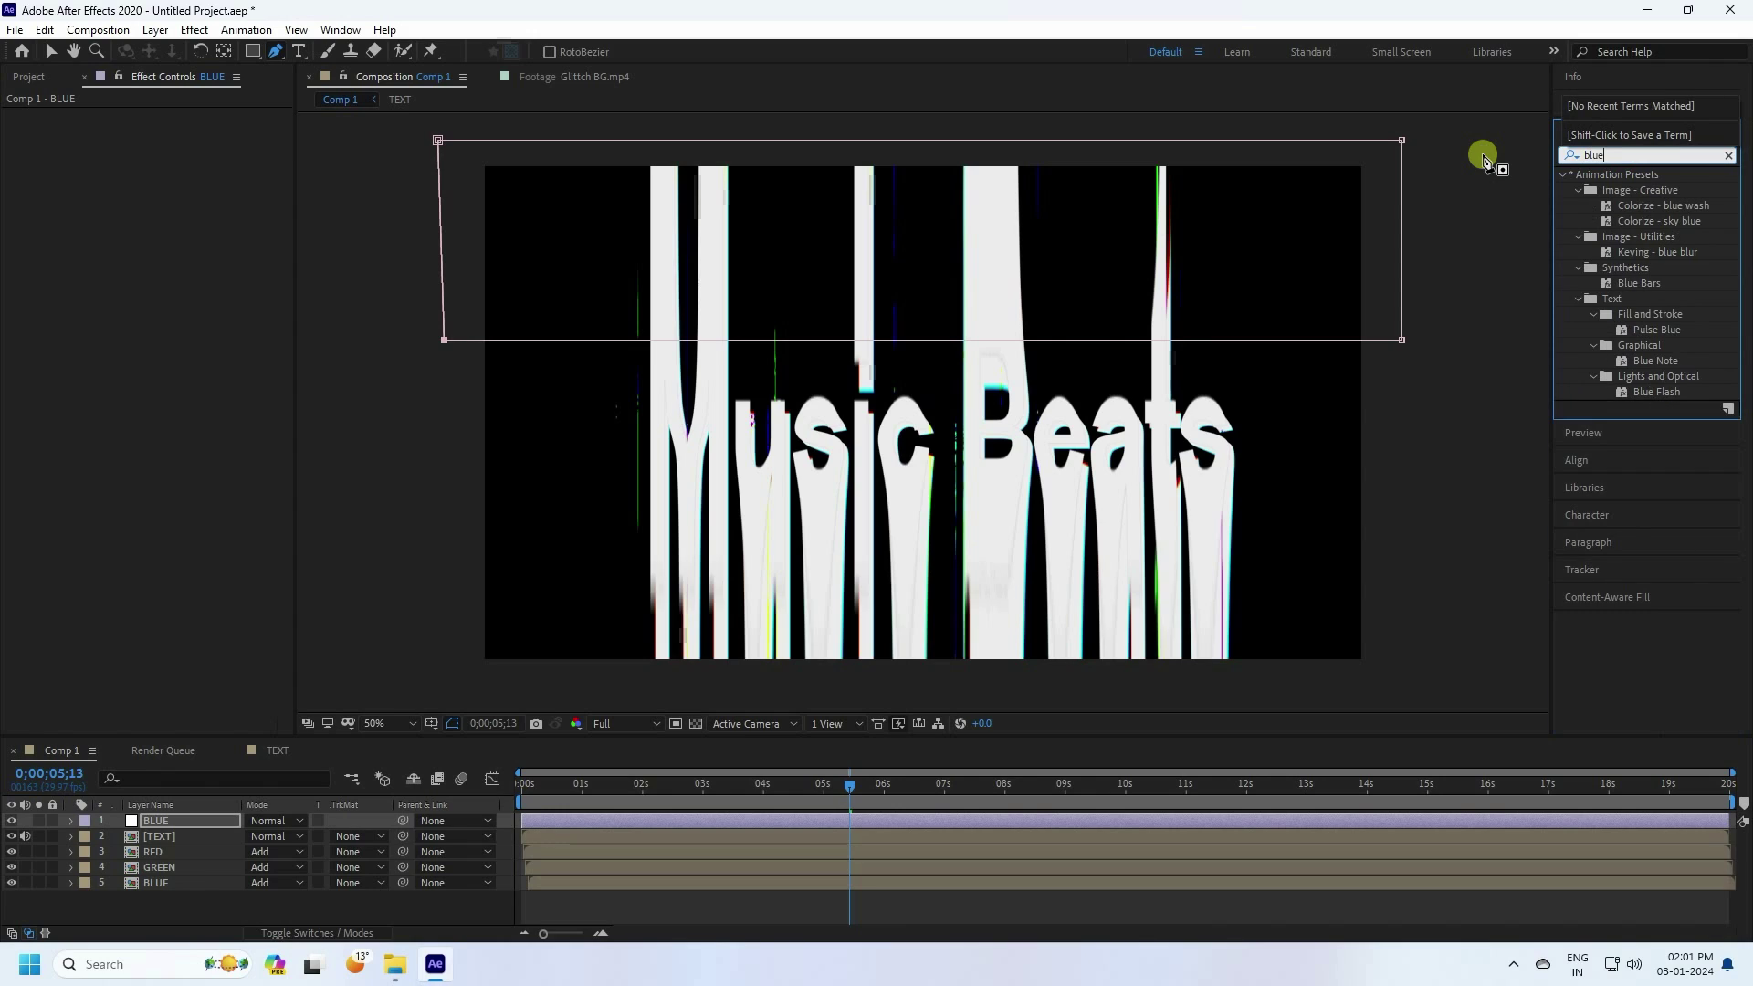
key(BackSpace)
text(r)
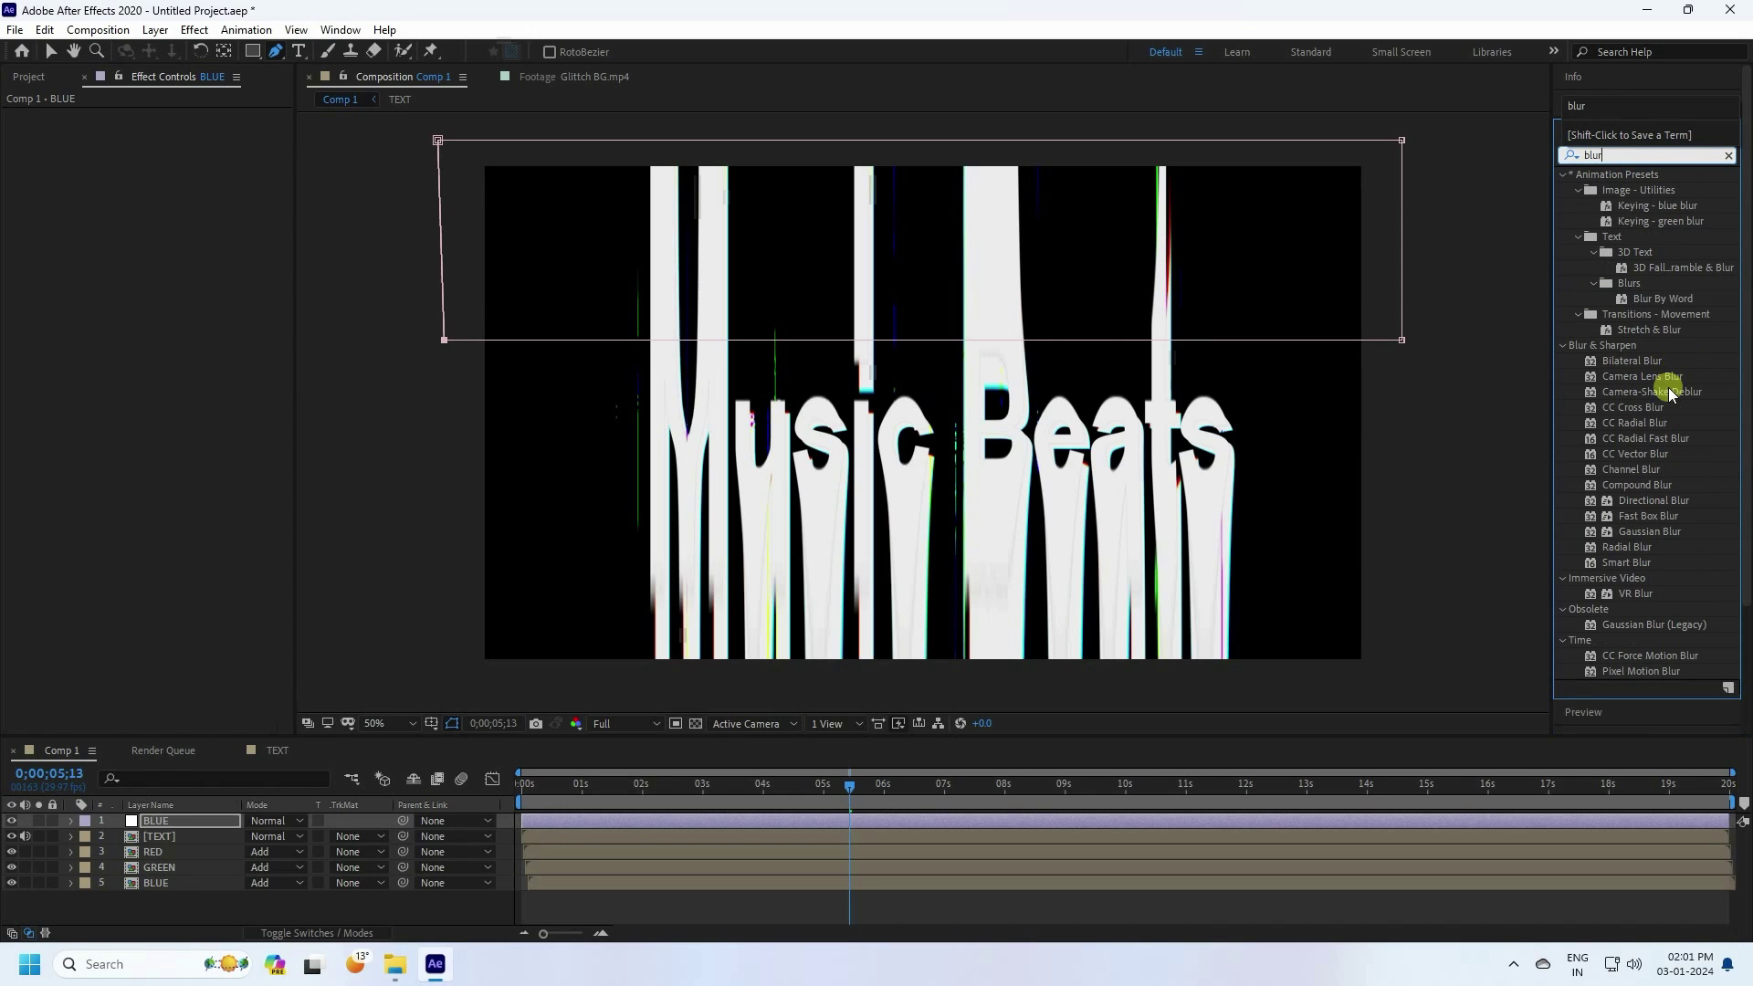
click(1678, 623)
drag(1626, 625, 164, 826)
click(155, 822)
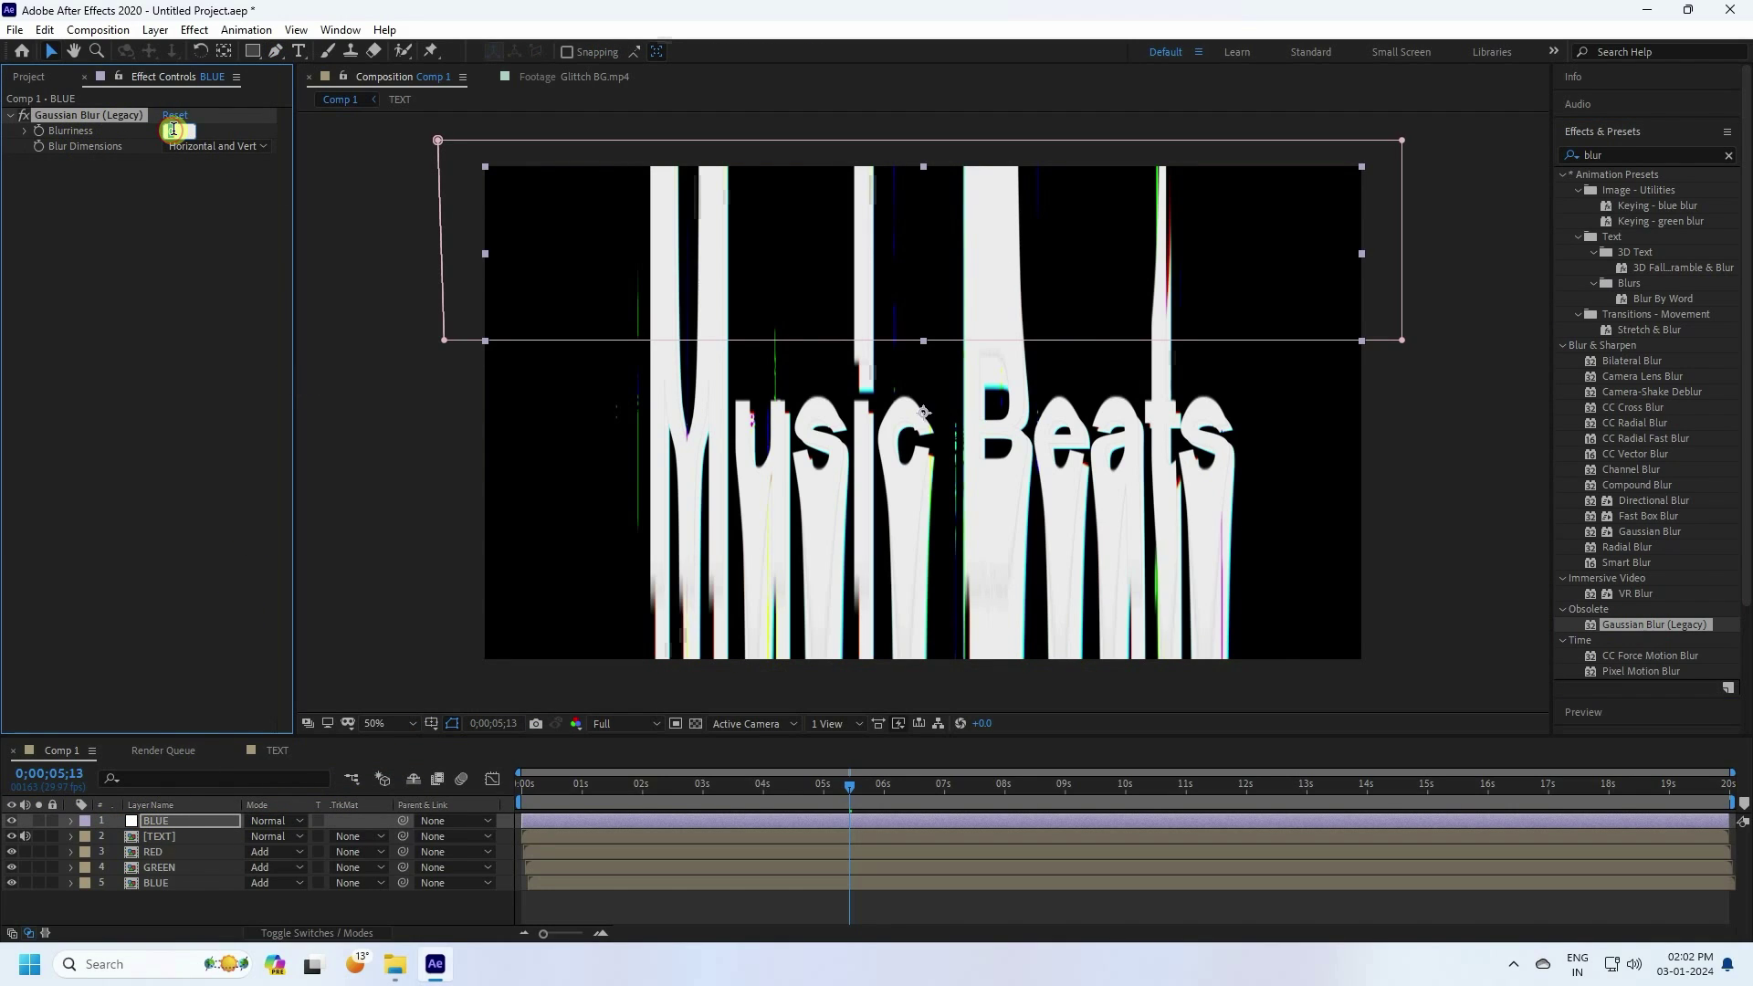
text(20)
key(Return)
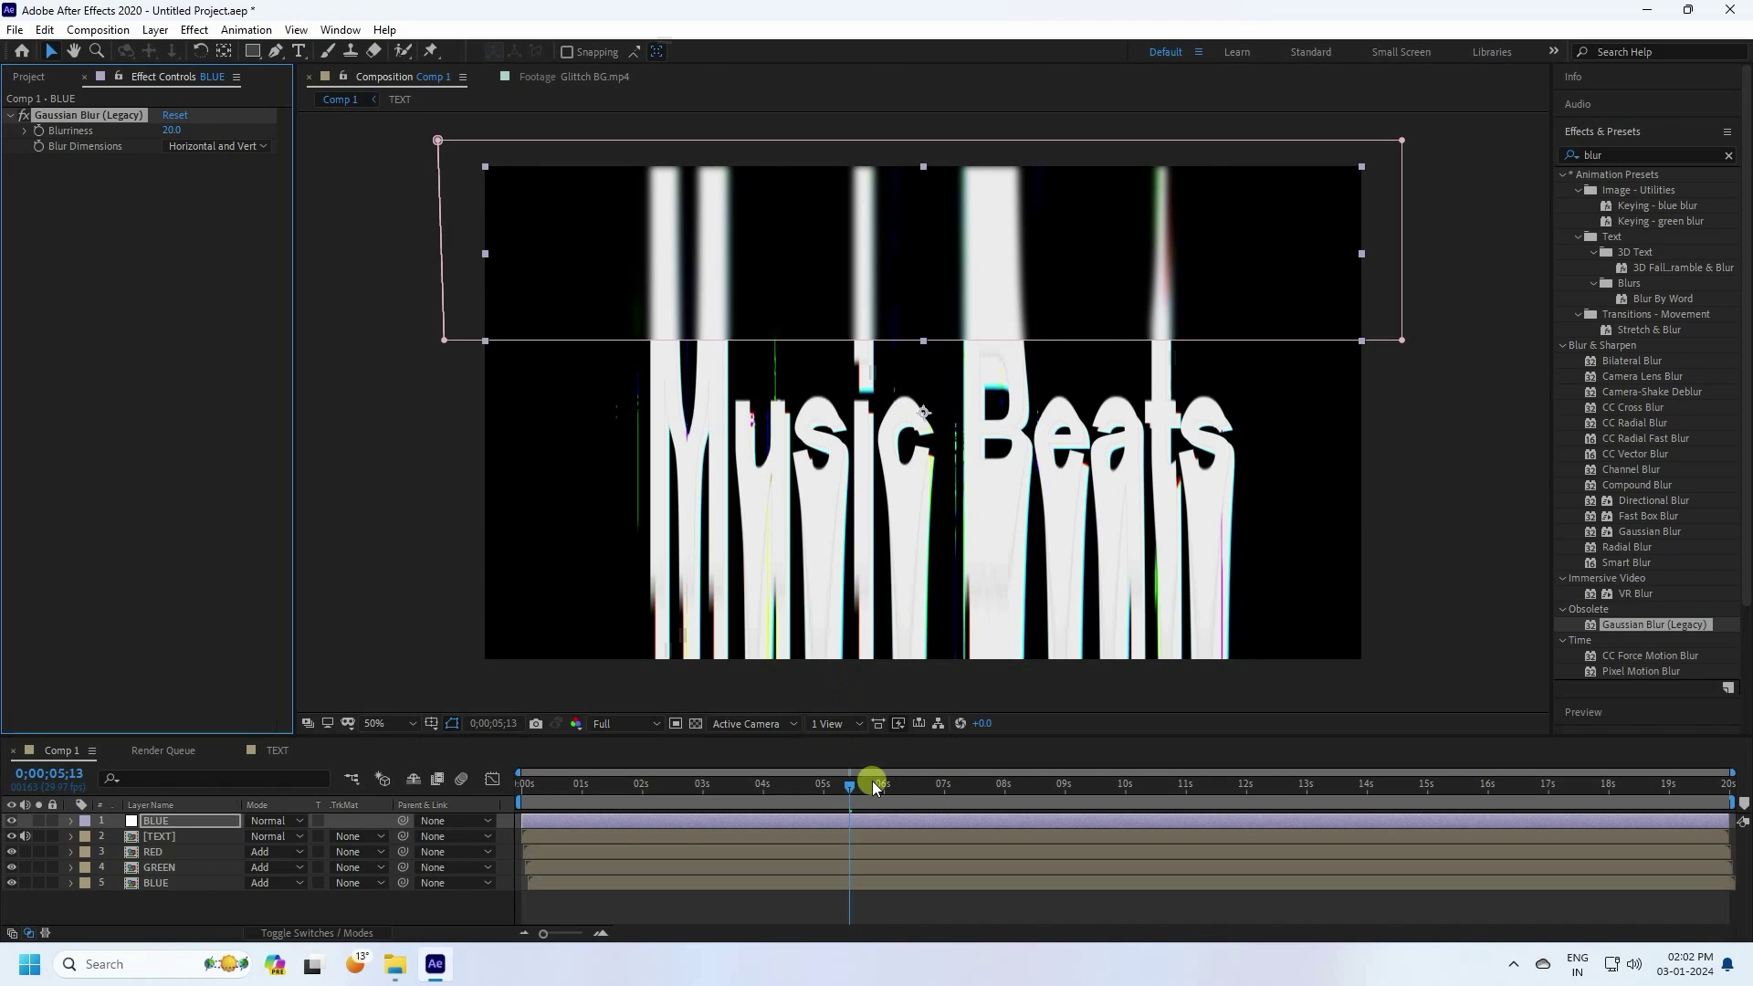
- Move the playhead to 0;00;05;00 and set the Blurriness of the adjustment layer's Gaussian Blur (Legacy) to 10
drag(872, 780, 823, 786)
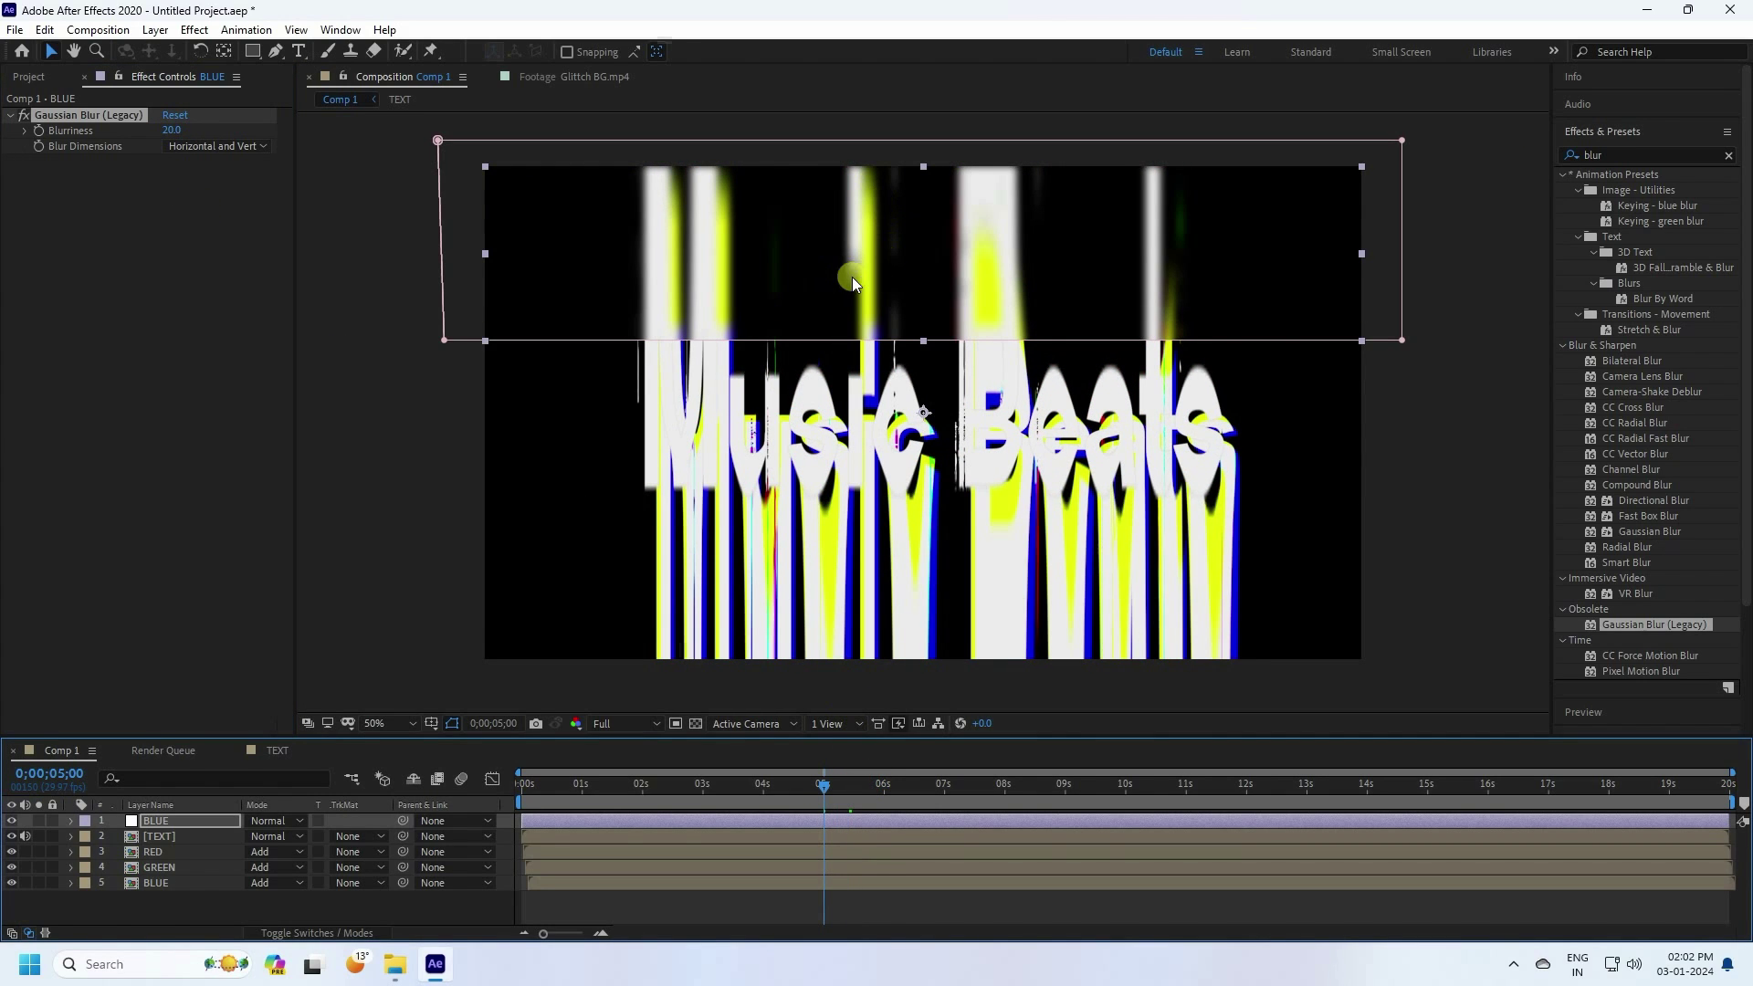
click(172, 130)
text(1)
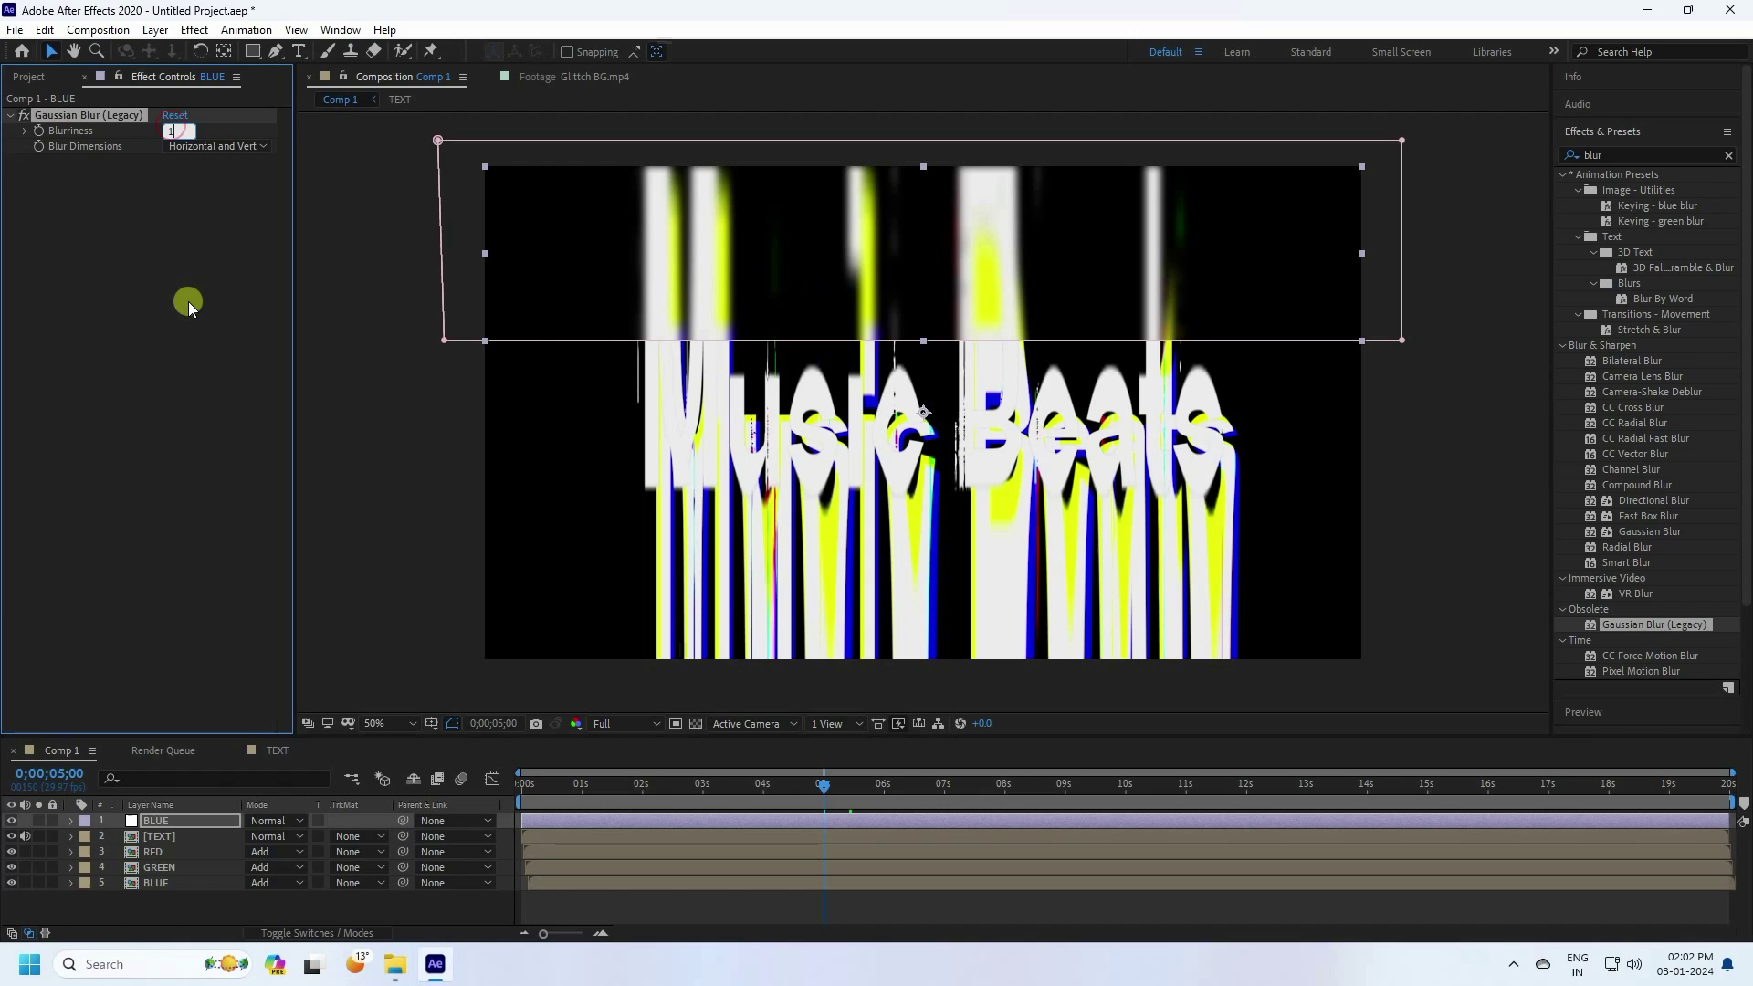
text(0)
key(Return)
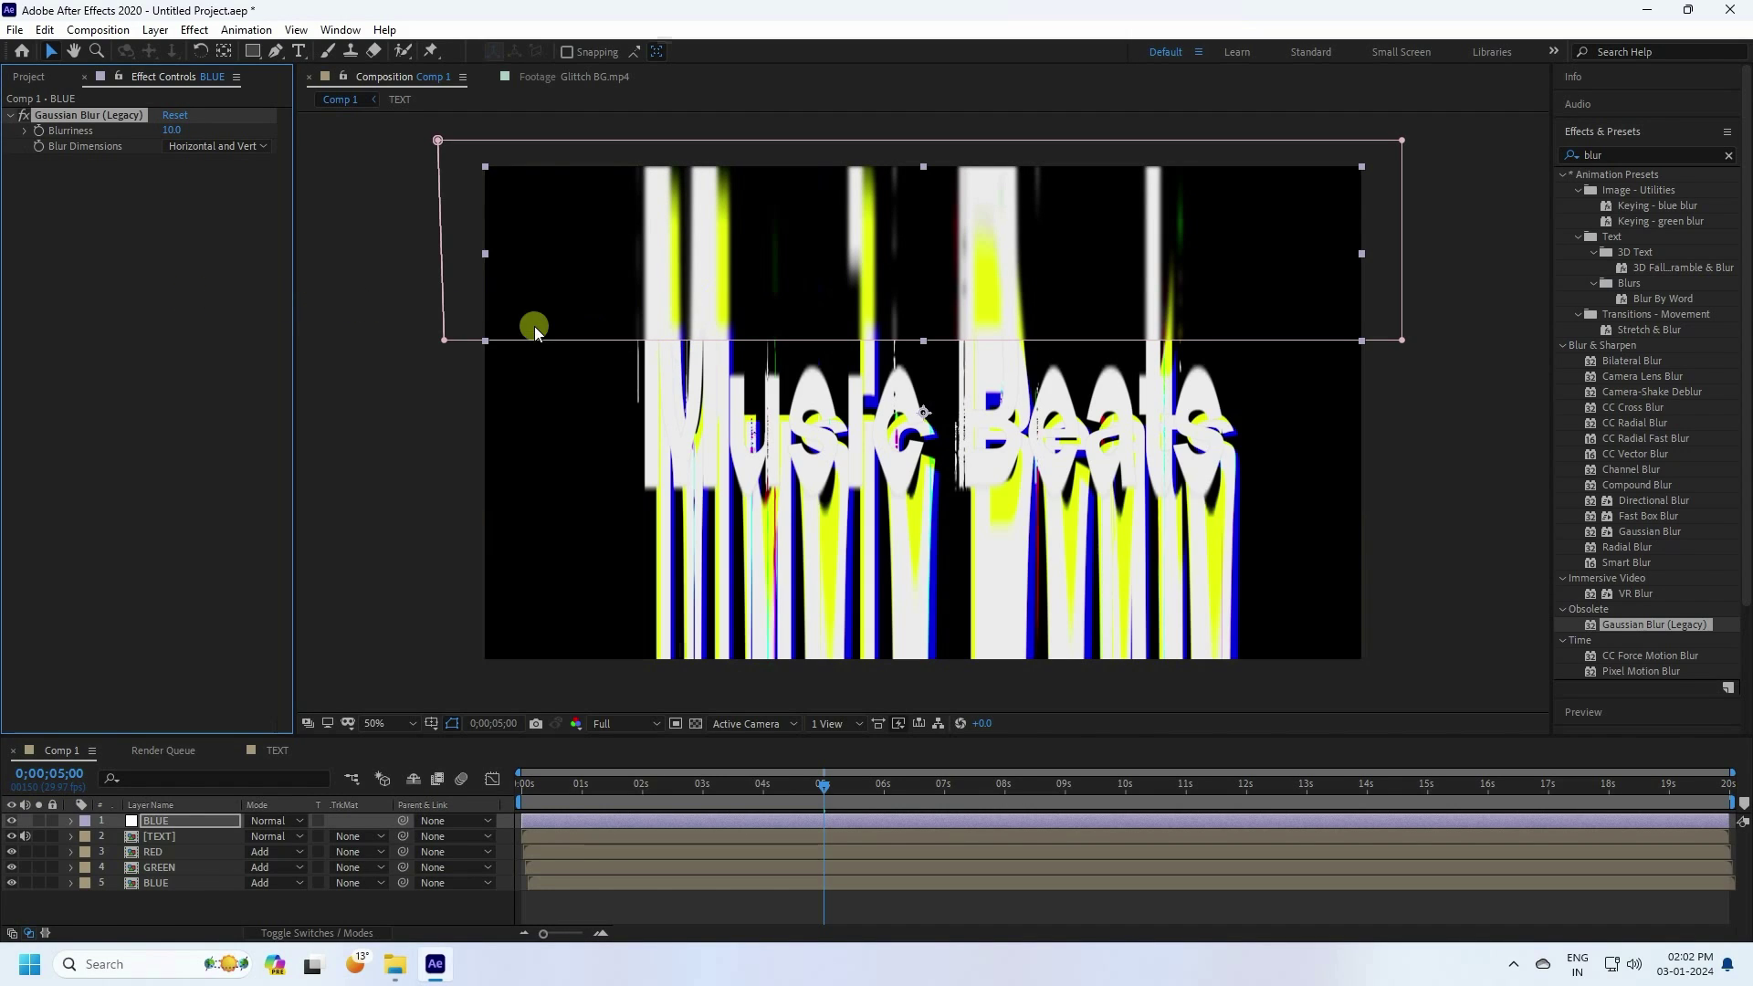
drag(358, 290, 452, 354)
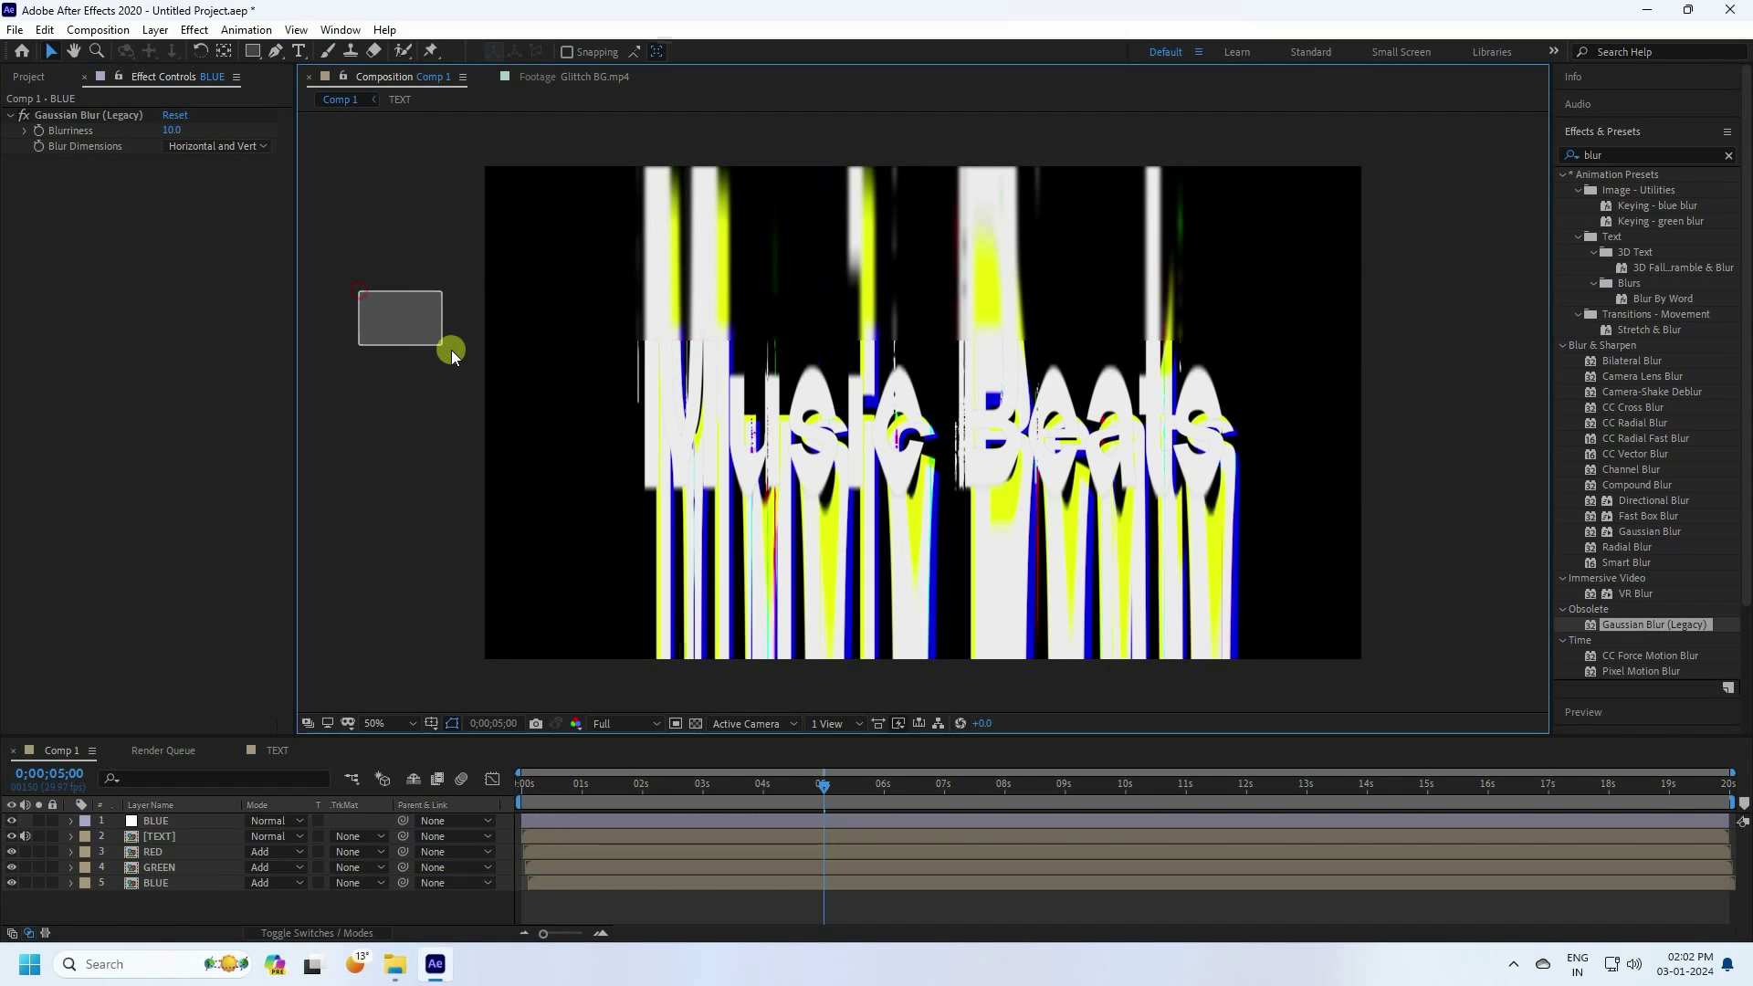
- Lower the bottom edge of the mask on the top BLUE adjustment layer to the upper edge of the text
click(173, 820)
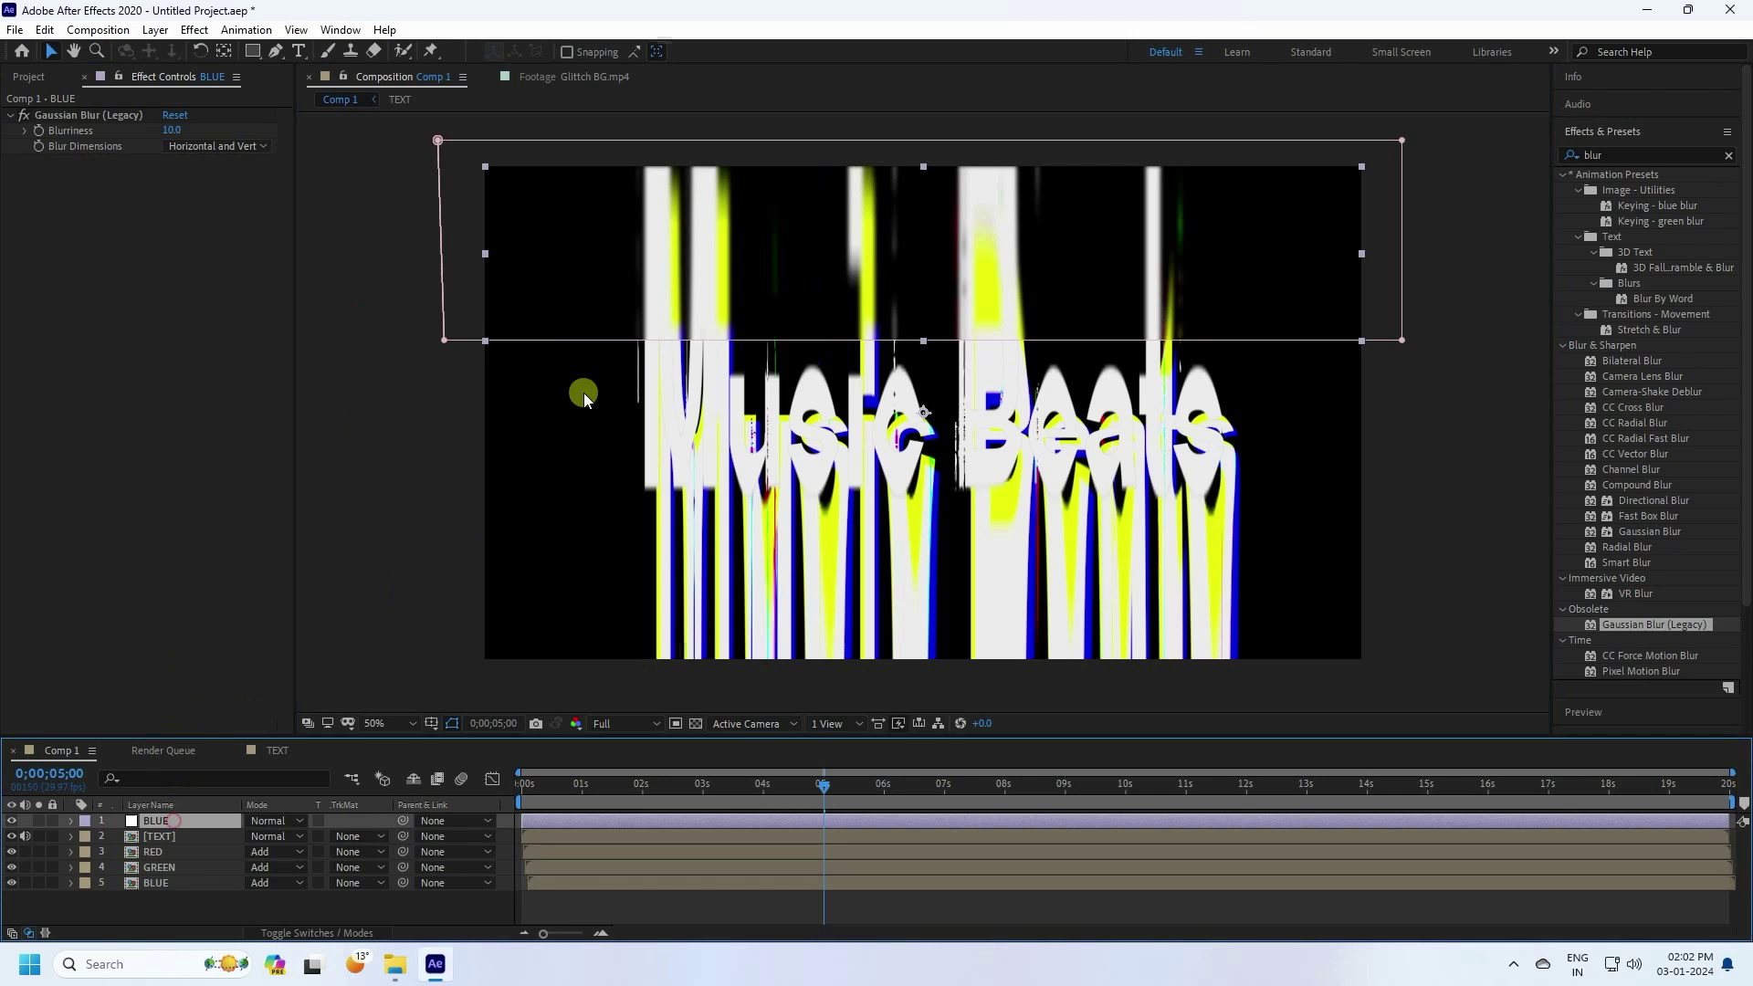
click(446, 339)
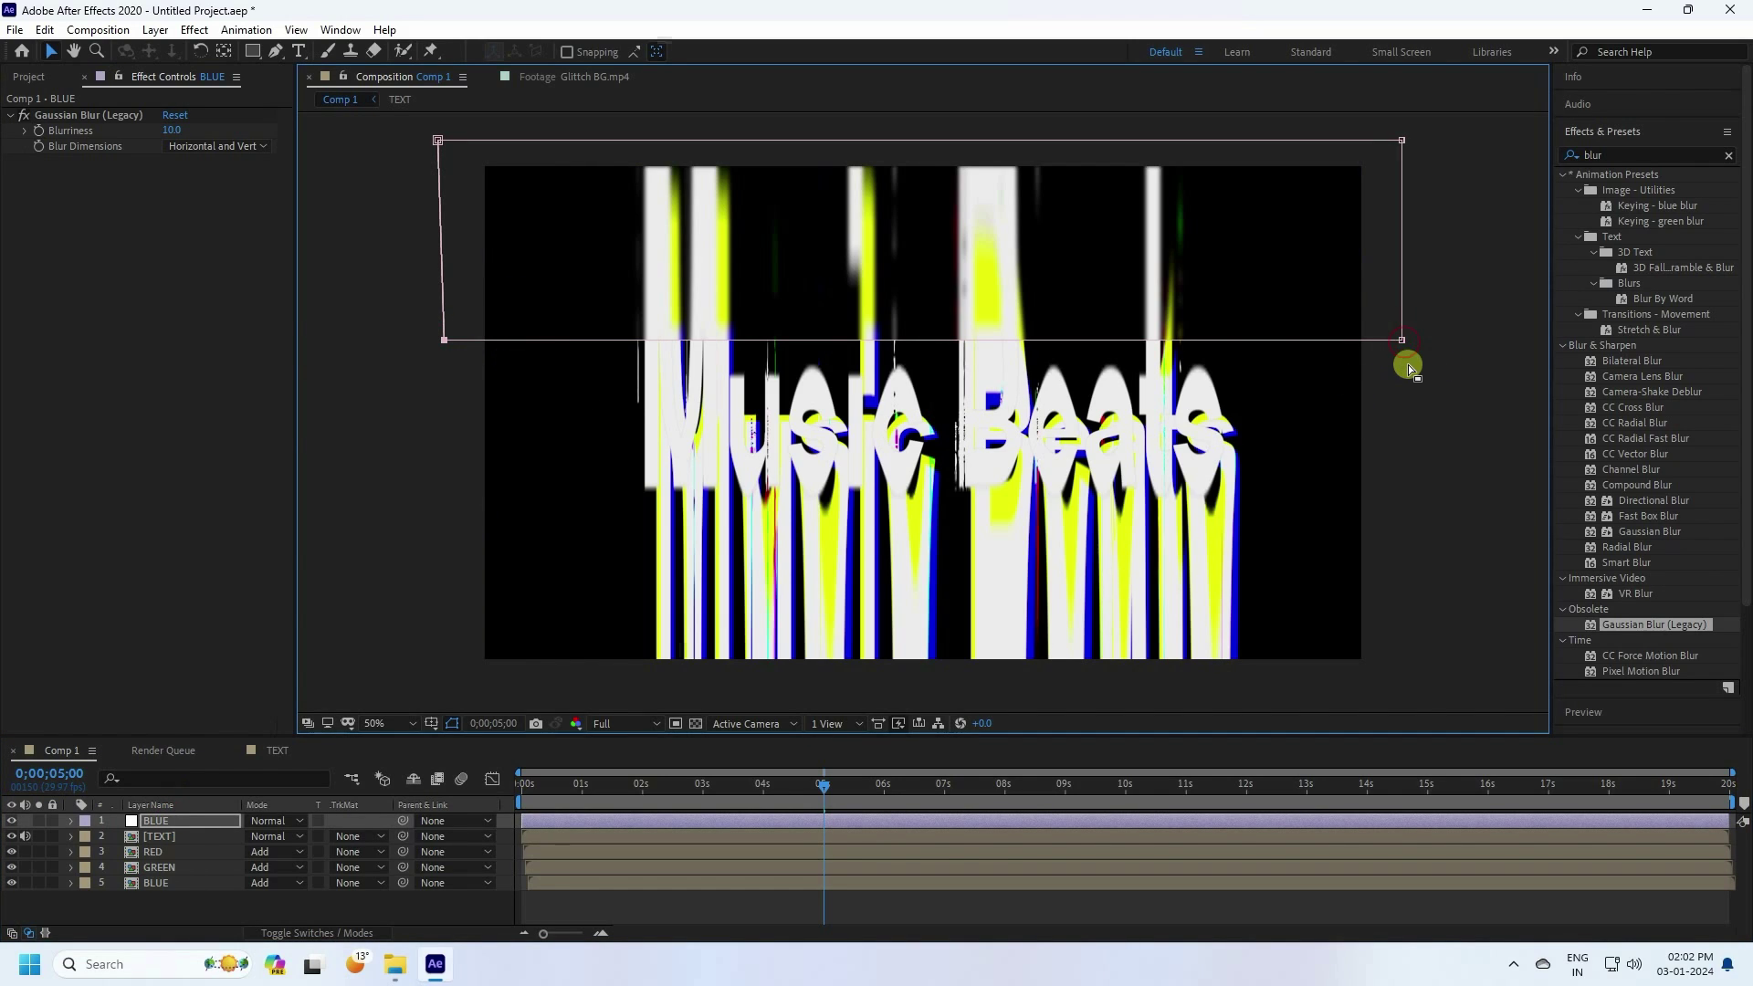
drag(1402, 339, 1401, 369)
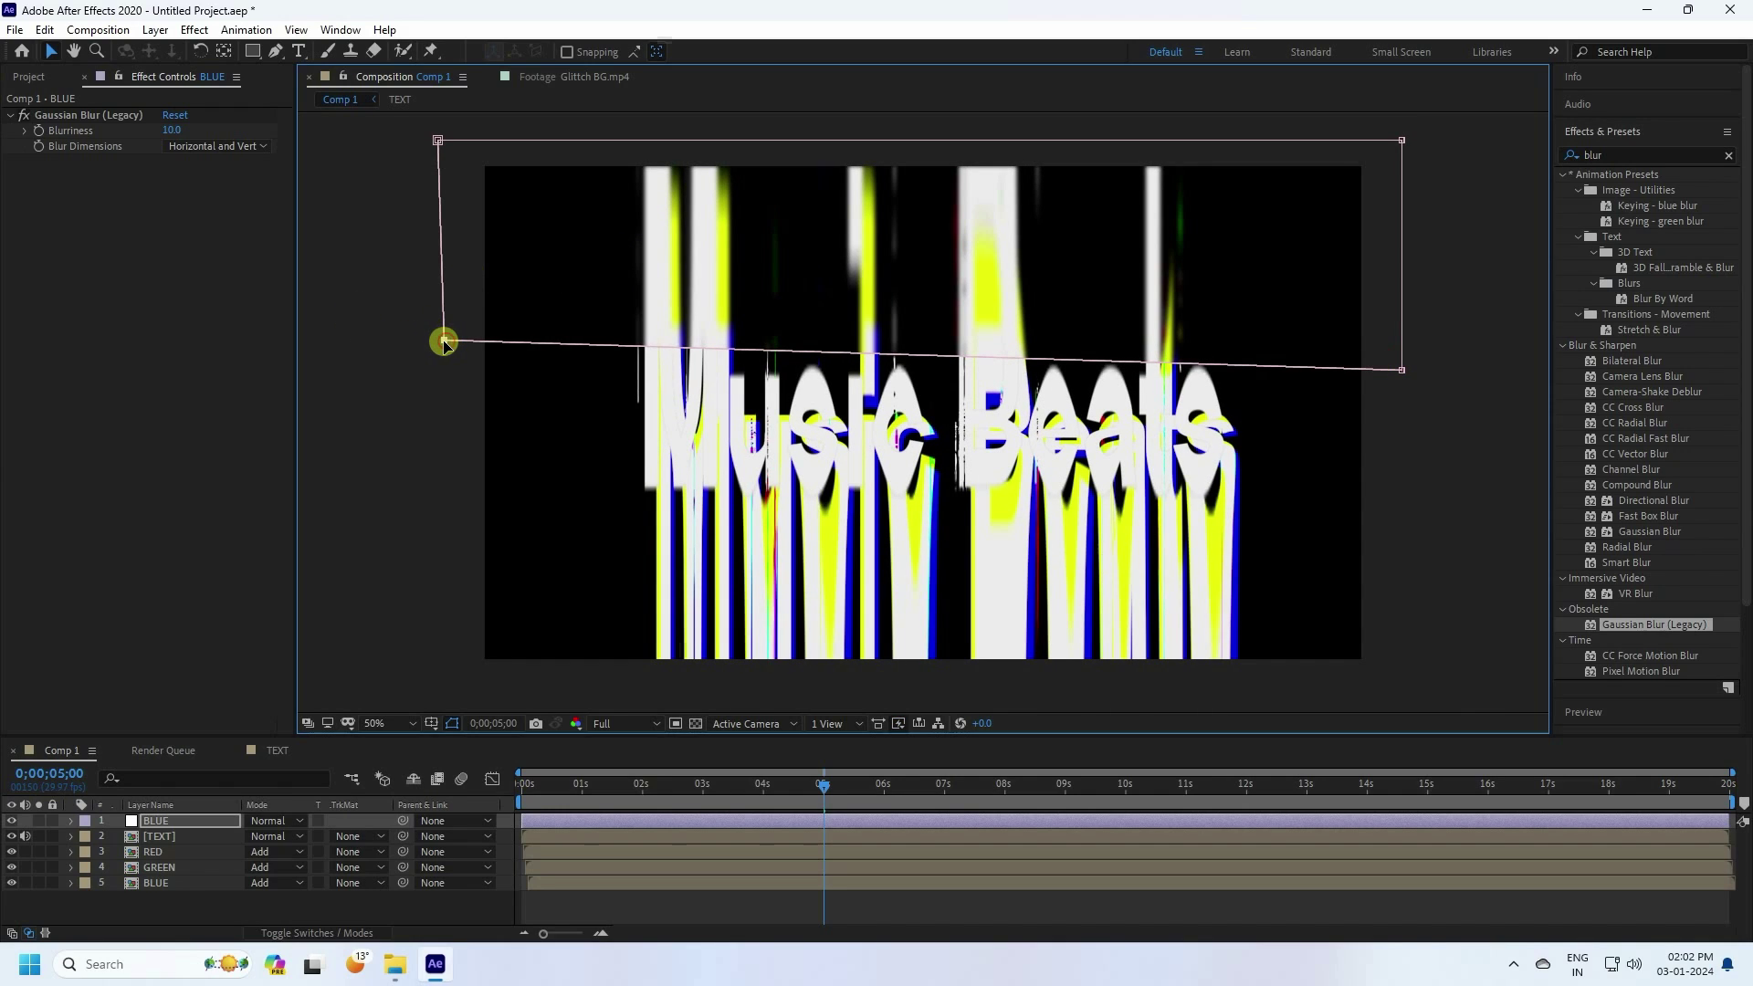
drag(444, 343, 440, 368)
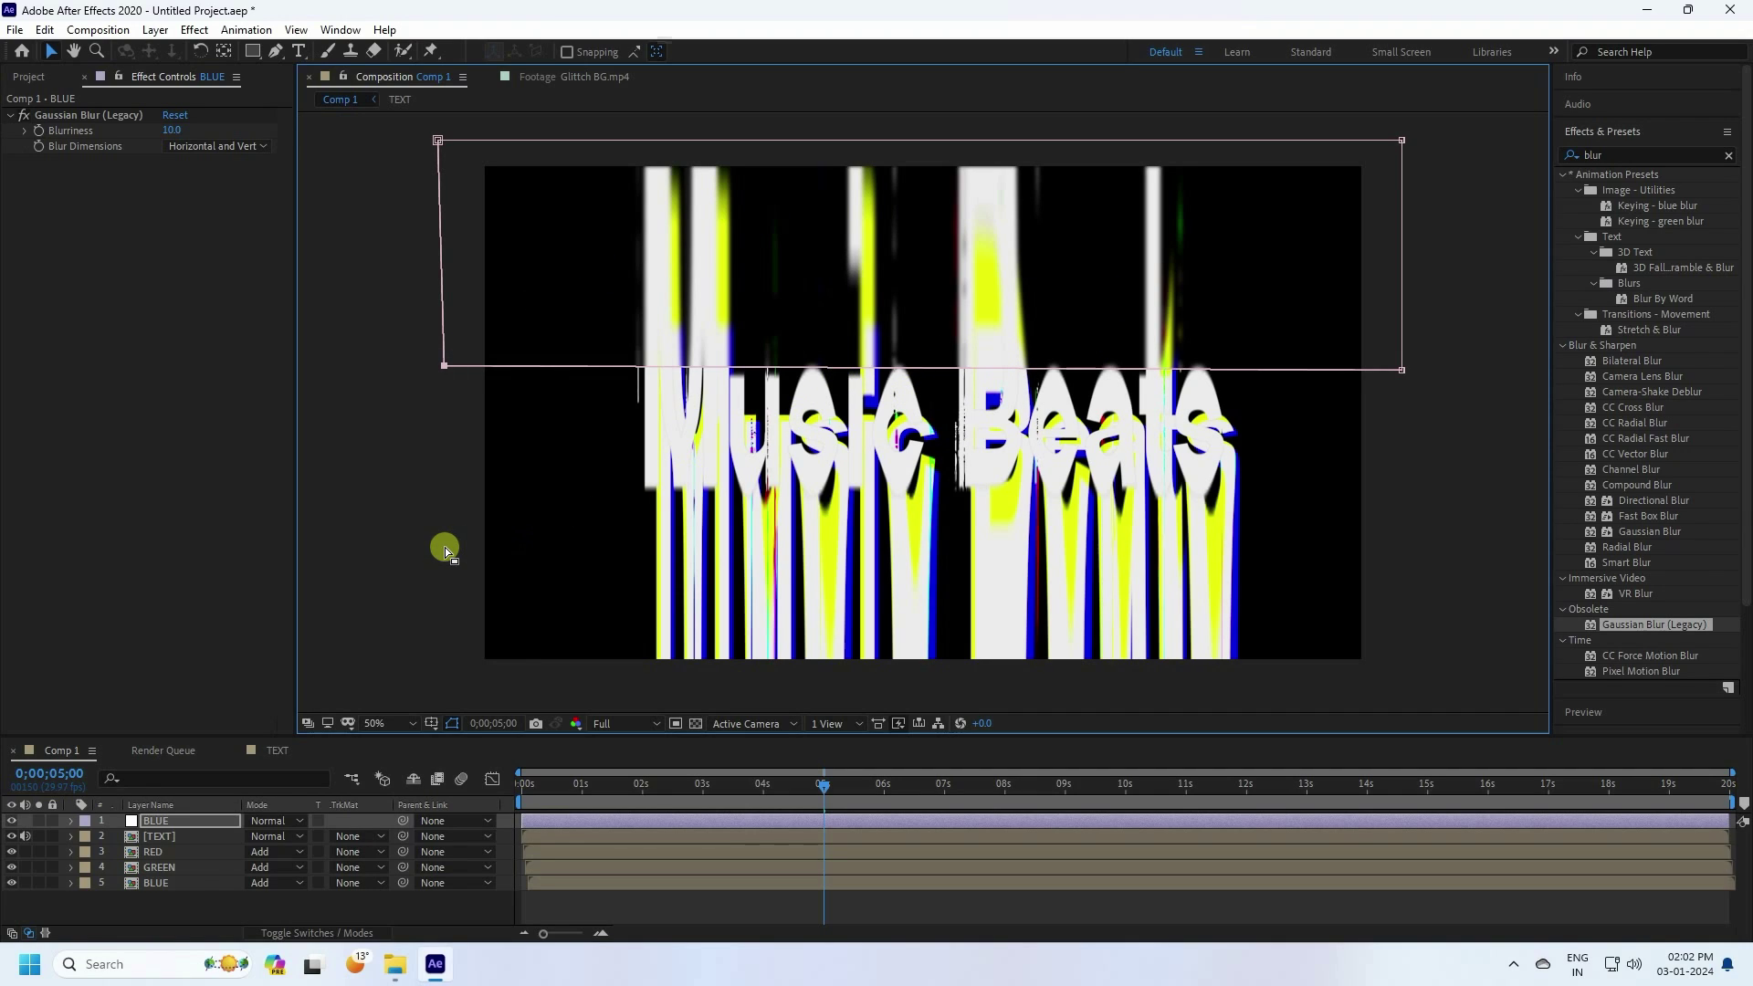
- Set the Mask Feather of Mask 1 on the BLUE adjustment layer to 150 pixels
click(71, 822)
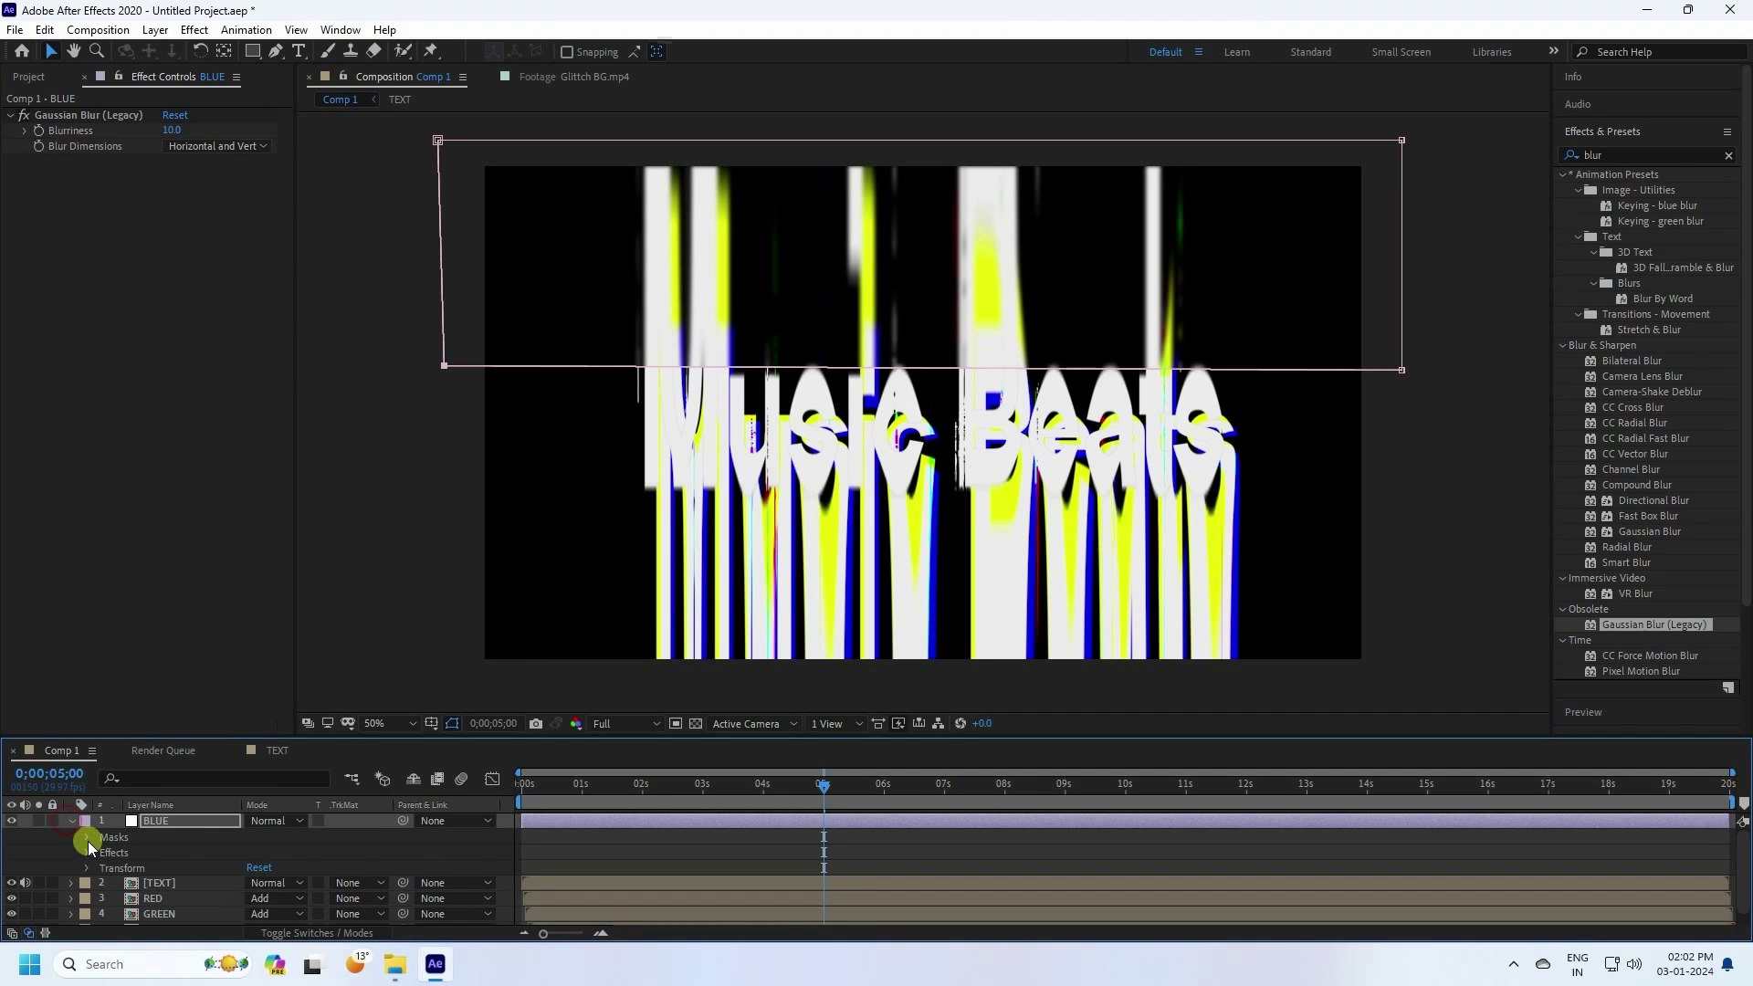
click(87, 837)
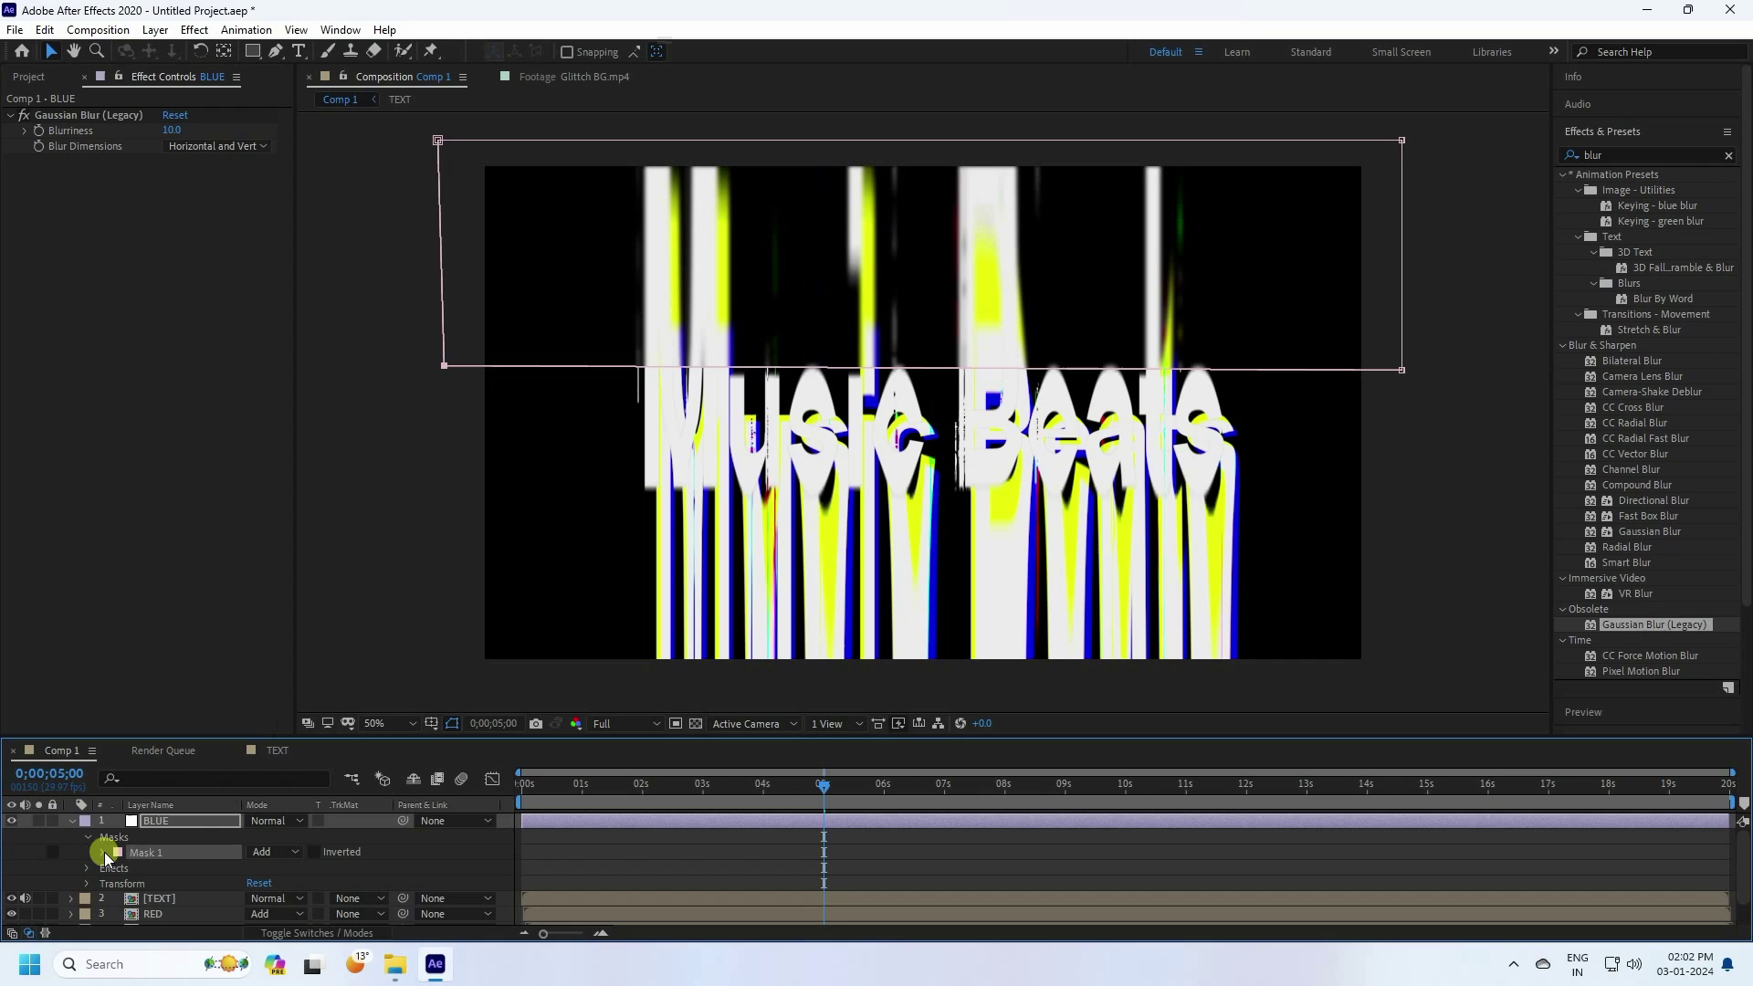
click(103, 851)
scroll(169, 881, down, 1)
scroll(176, 887, up, 1)
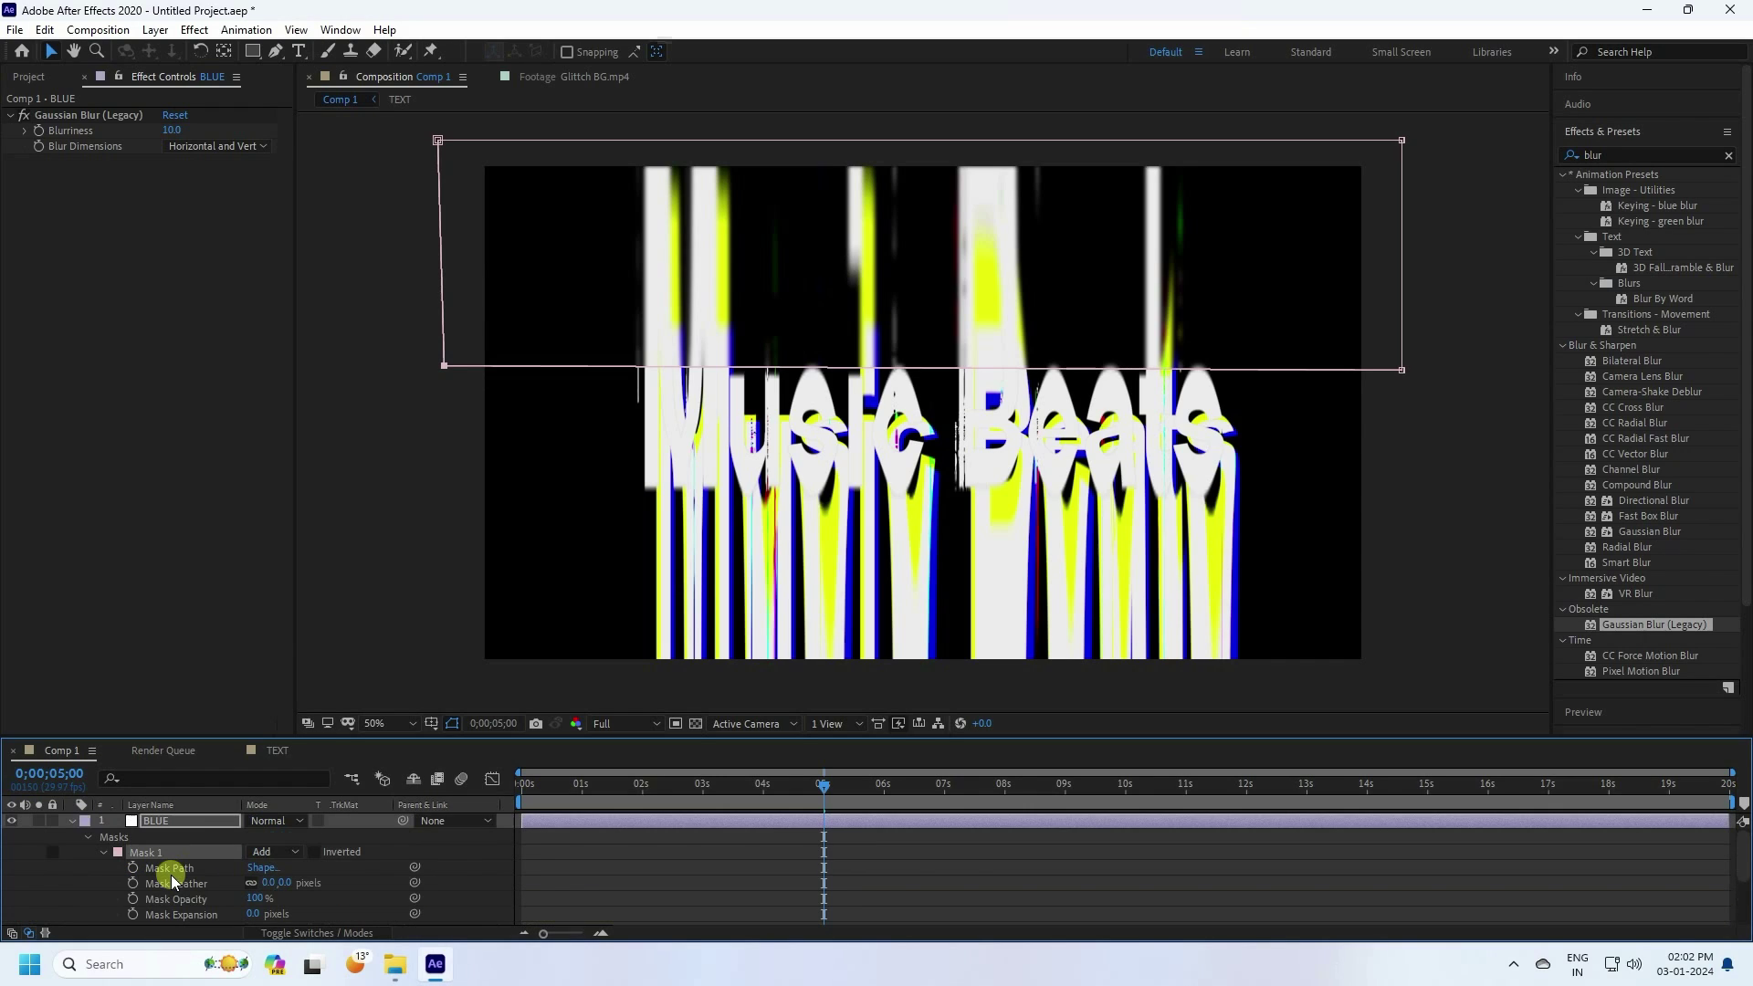
click(284, 882)
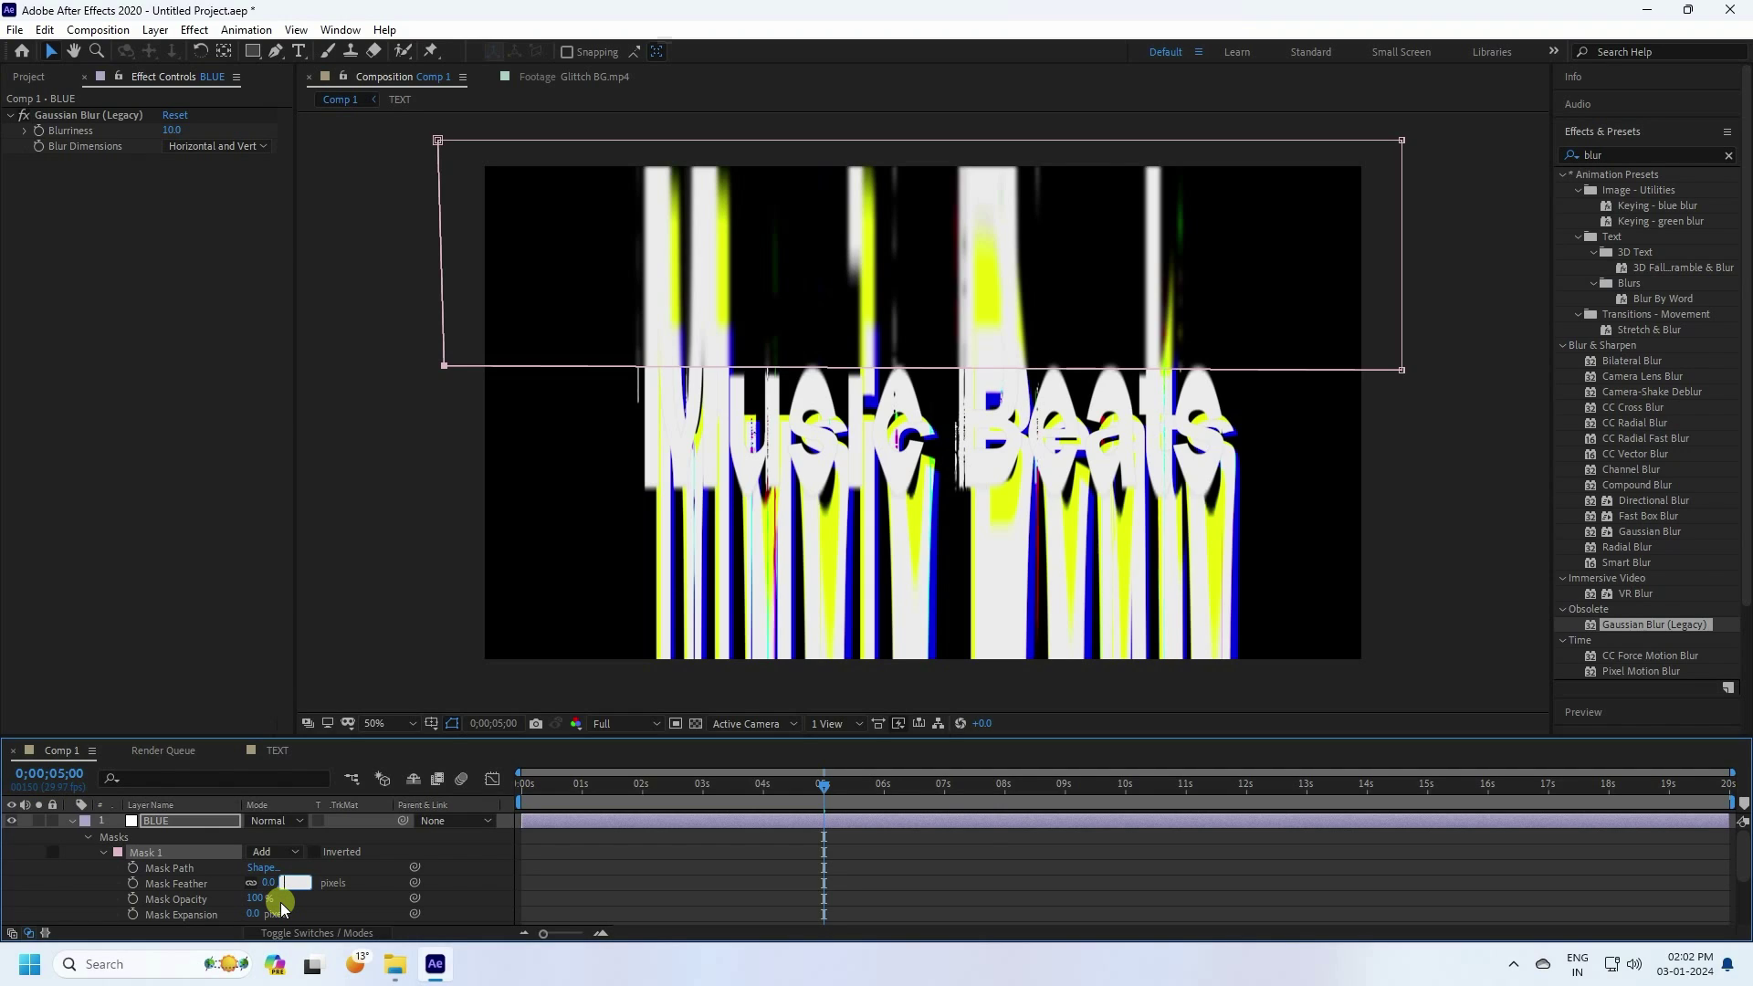
text(0)
key(Return)
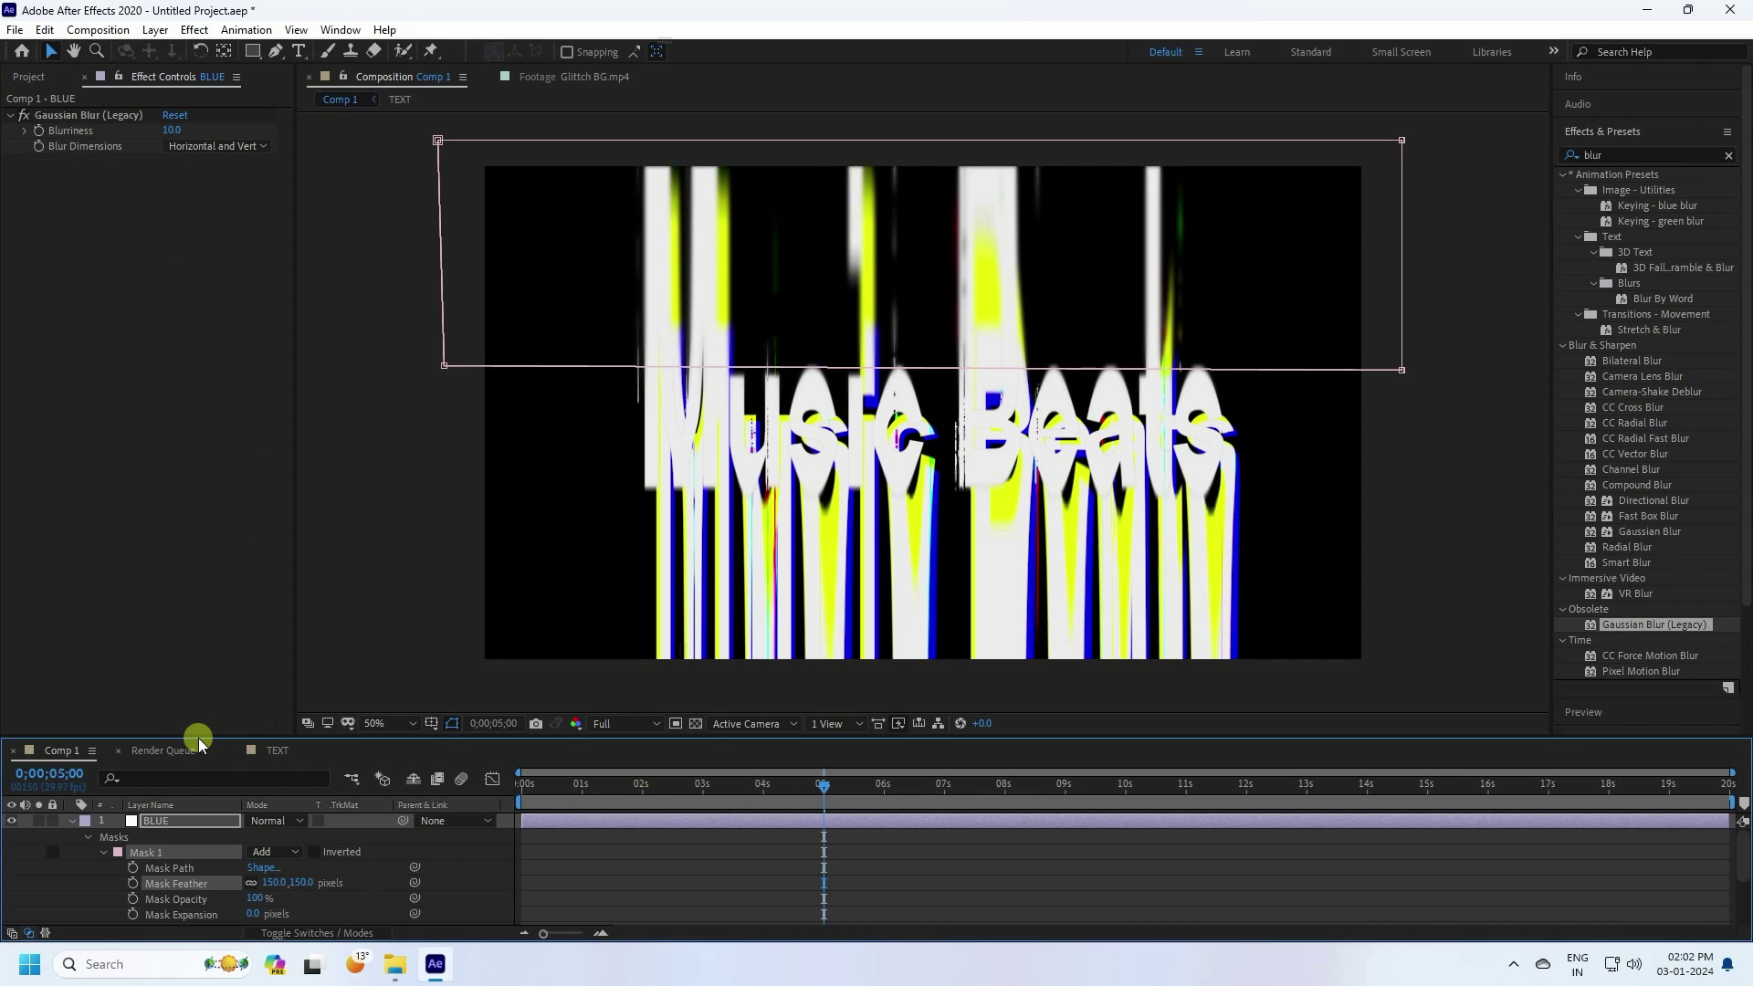
drag(200, 737, 200, 668)
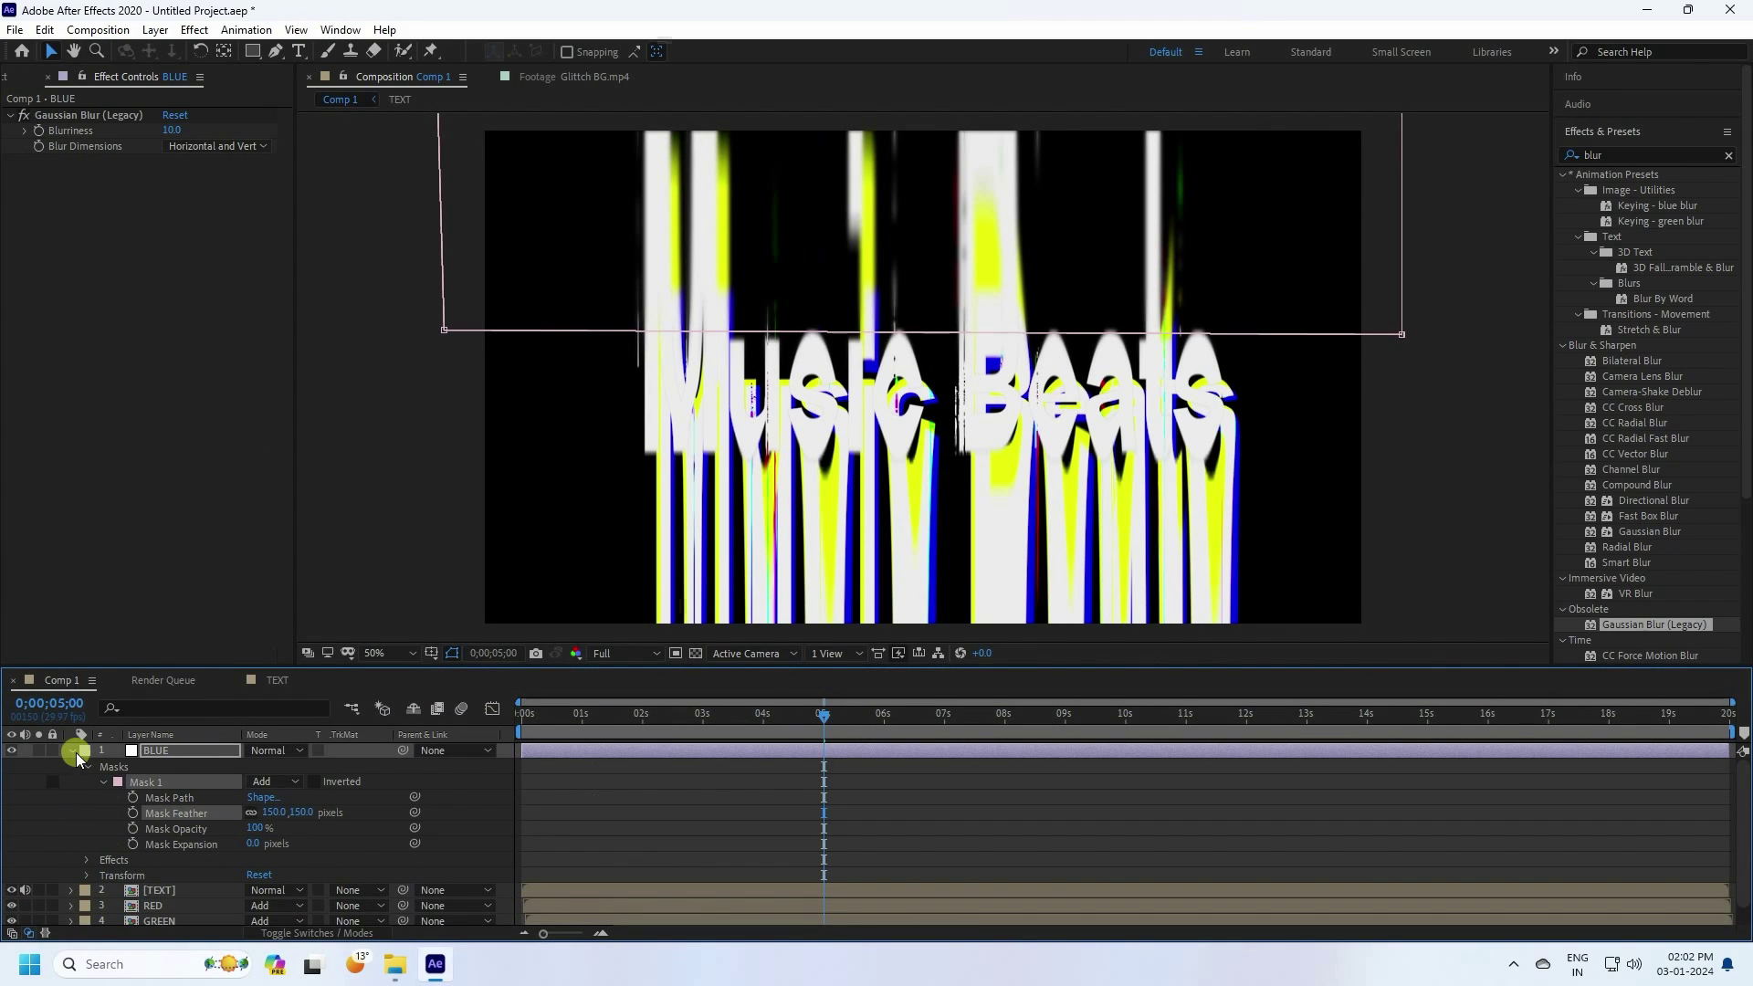
click(72, 750)
- Duplicate the BLUE adjustment layer and flip the copy vertically so its mask covers the lower part of the frame
click(161, 823)
click(168, 750)
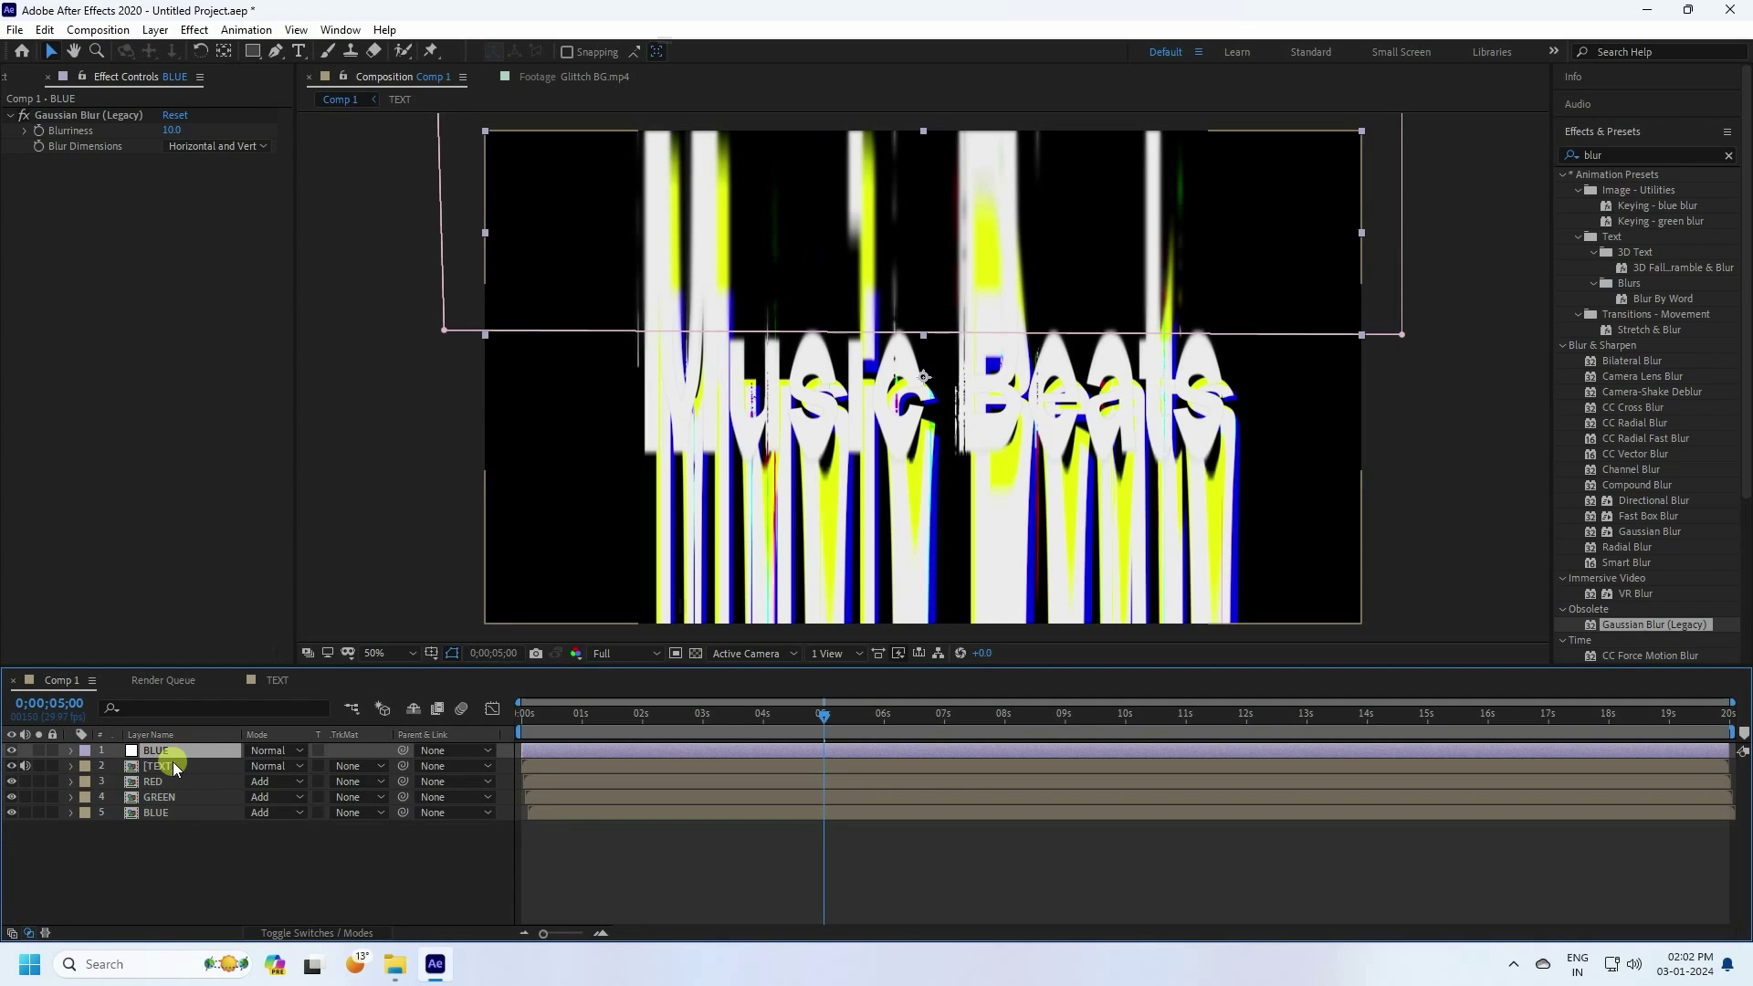
key(ctrl+d)
right_click(178, 748)
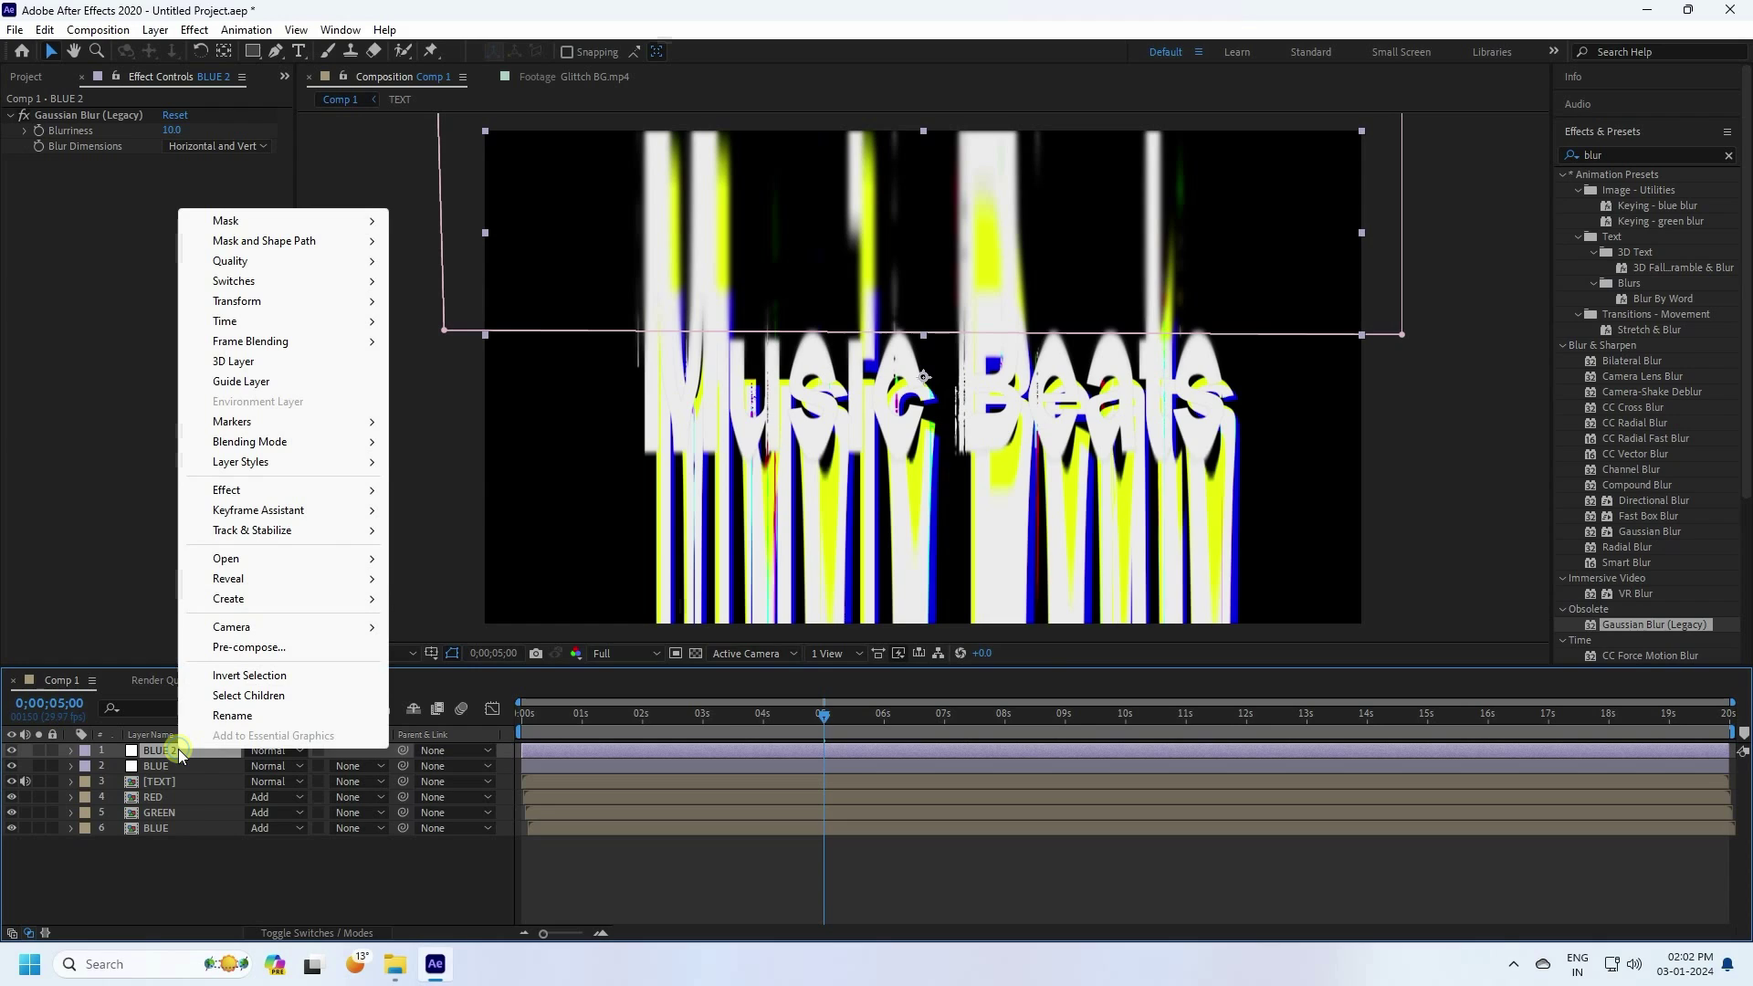
mouse_move(234, 327)
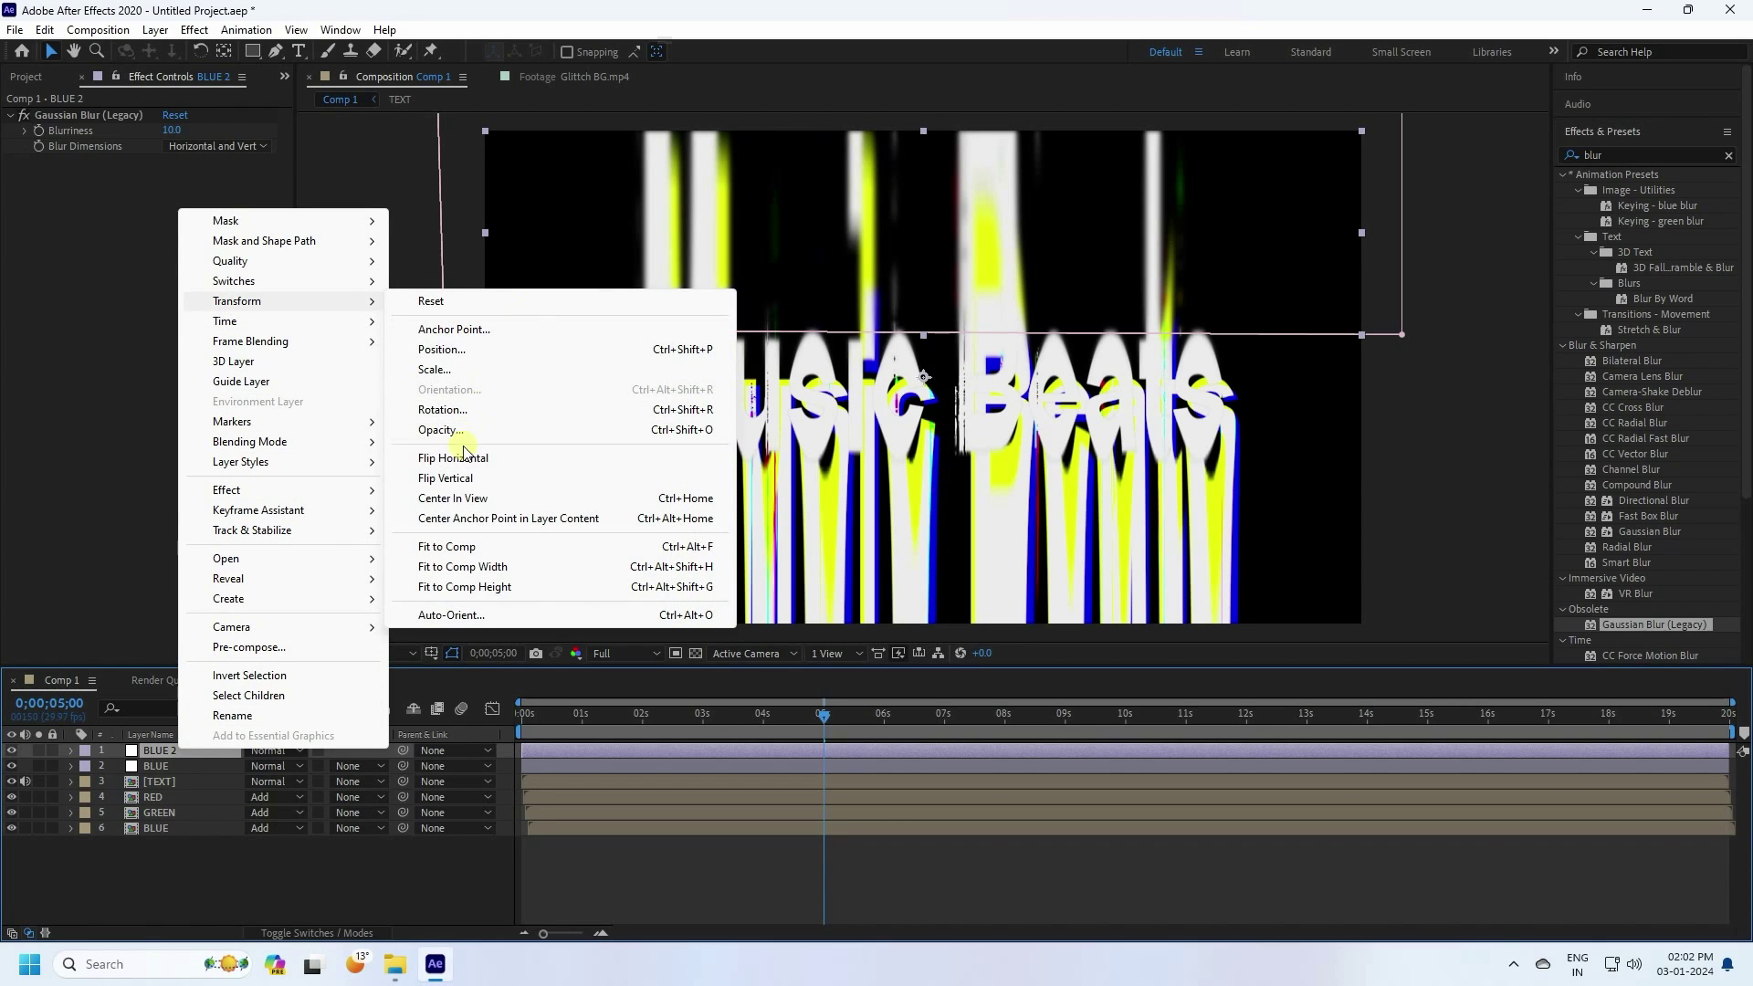
click(447, 479)
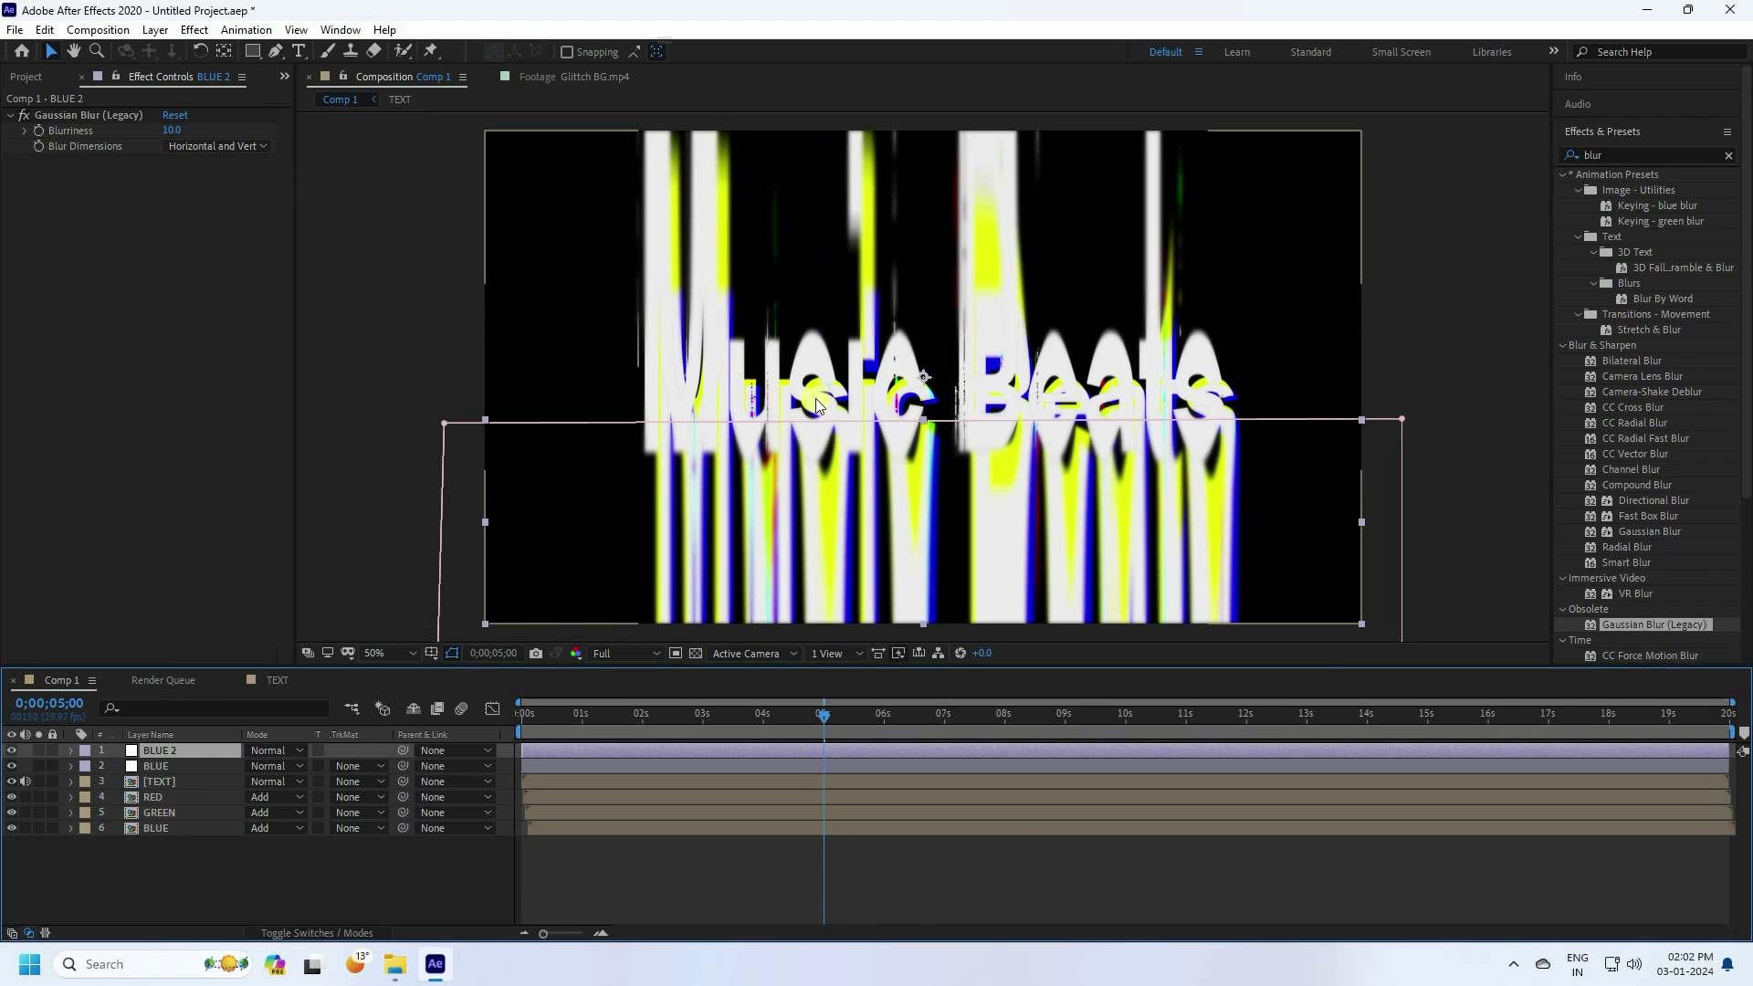
- Move the upper edge of the flipped BLUE 2 layer's mask down to just below the text
scroll(720, 459, up, 1)
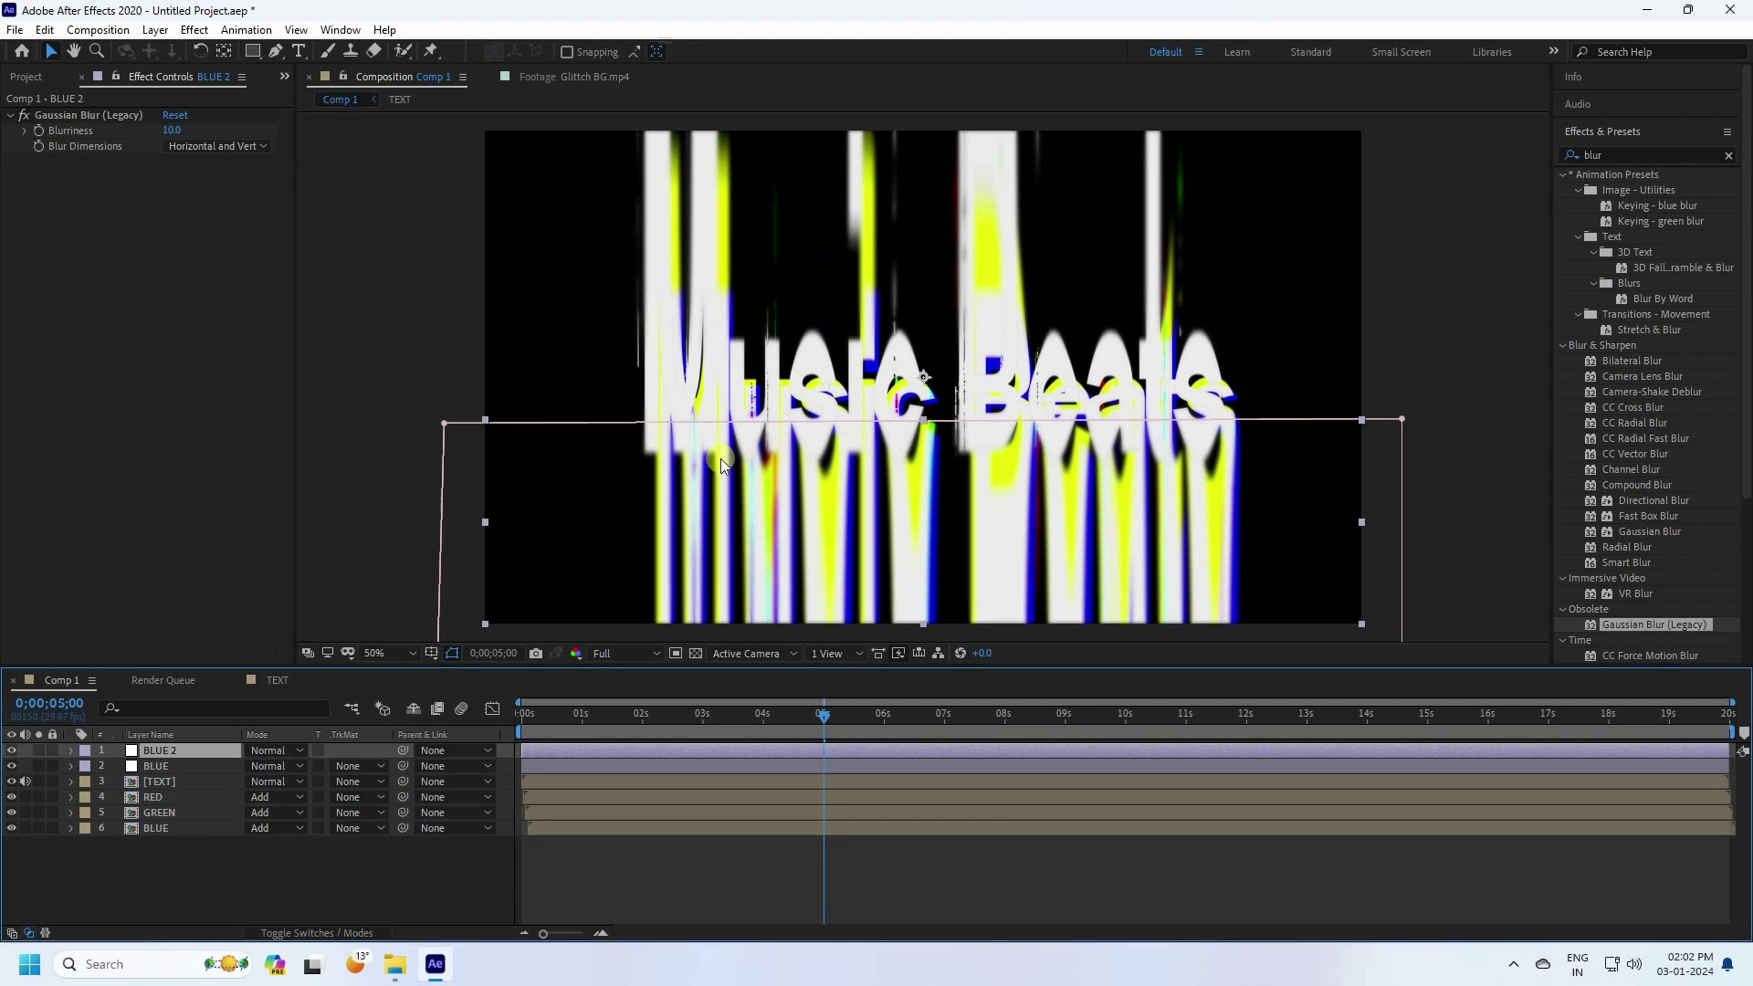
click(441, 428)
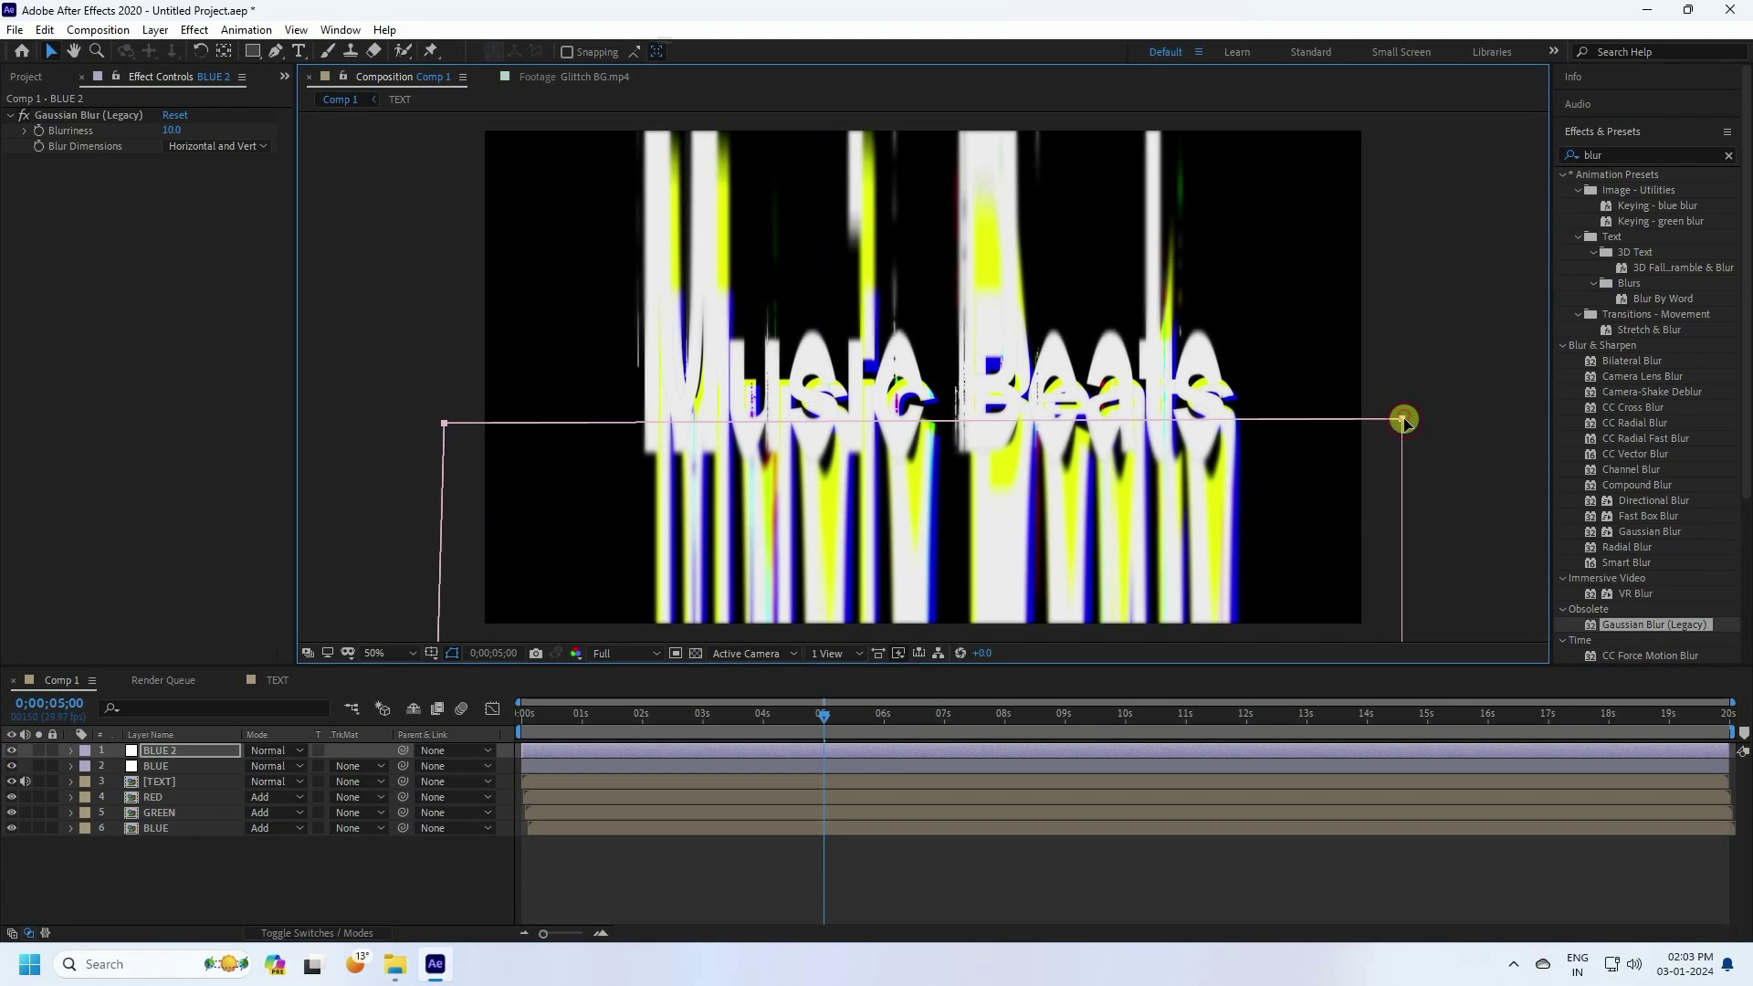
drag(1404, 420, 1404, 489)
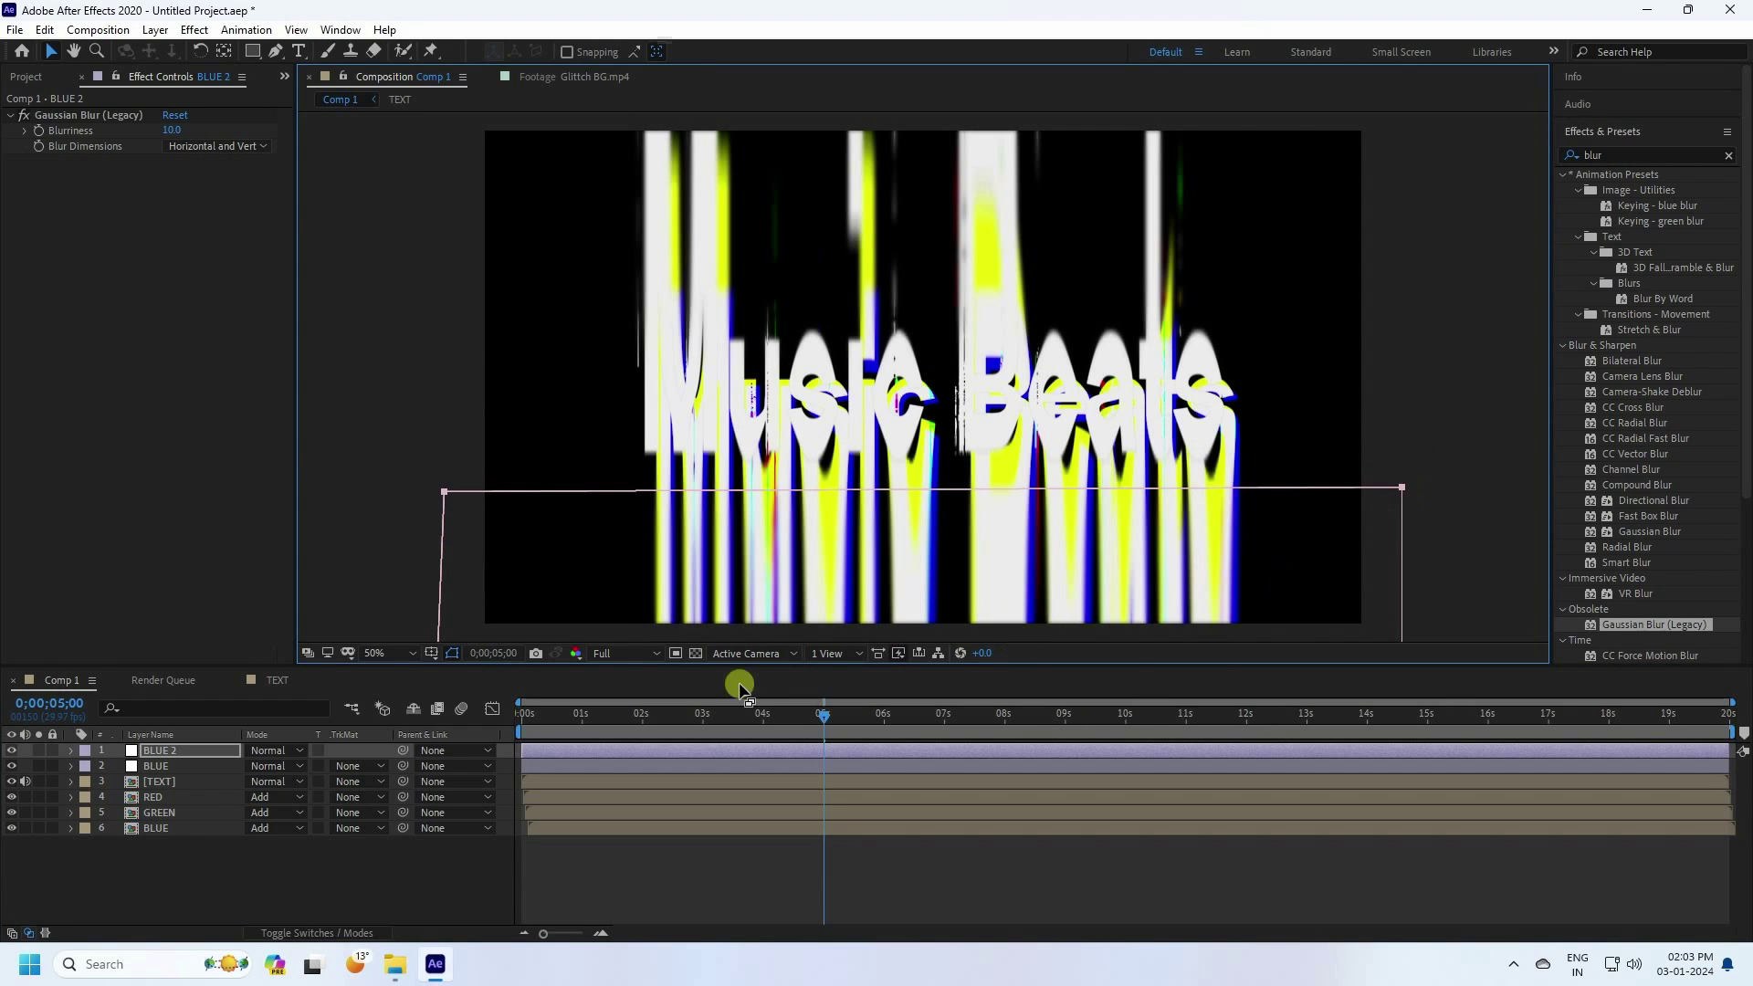
click(436, 420)
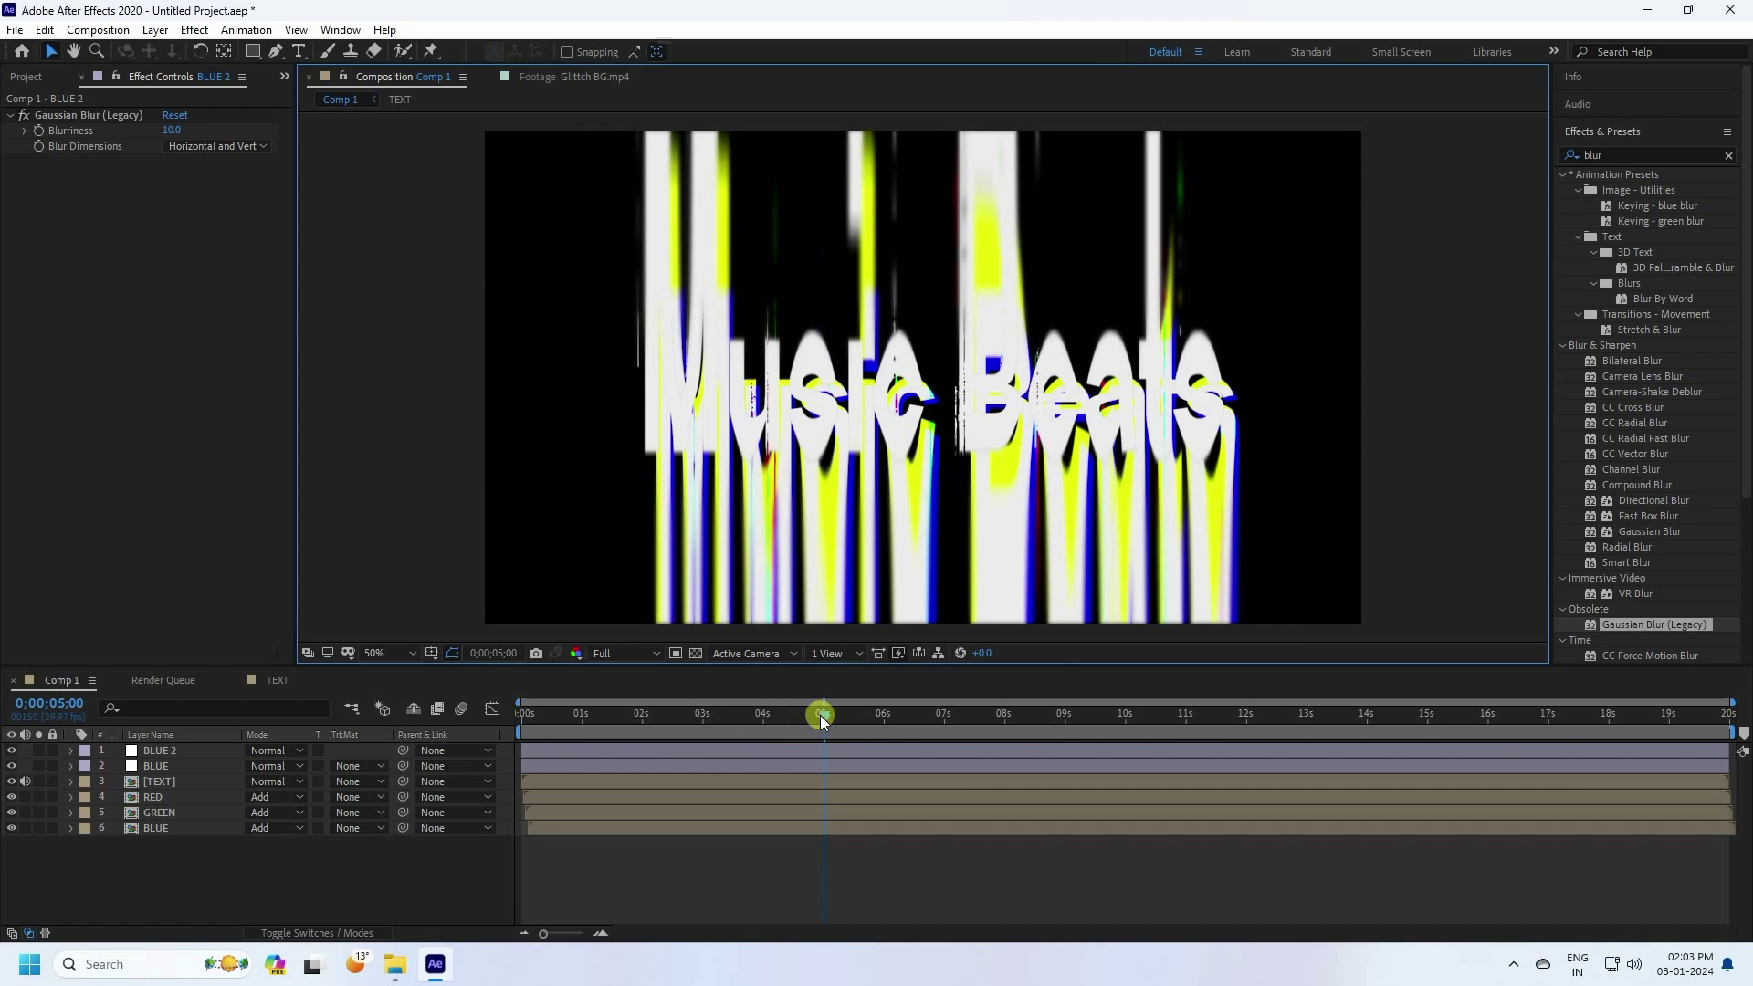
- Return the playhead to the start of Comp 1 and preview the blurred text animation
drag(821, 718, 446, 697)
click(1580, 137)
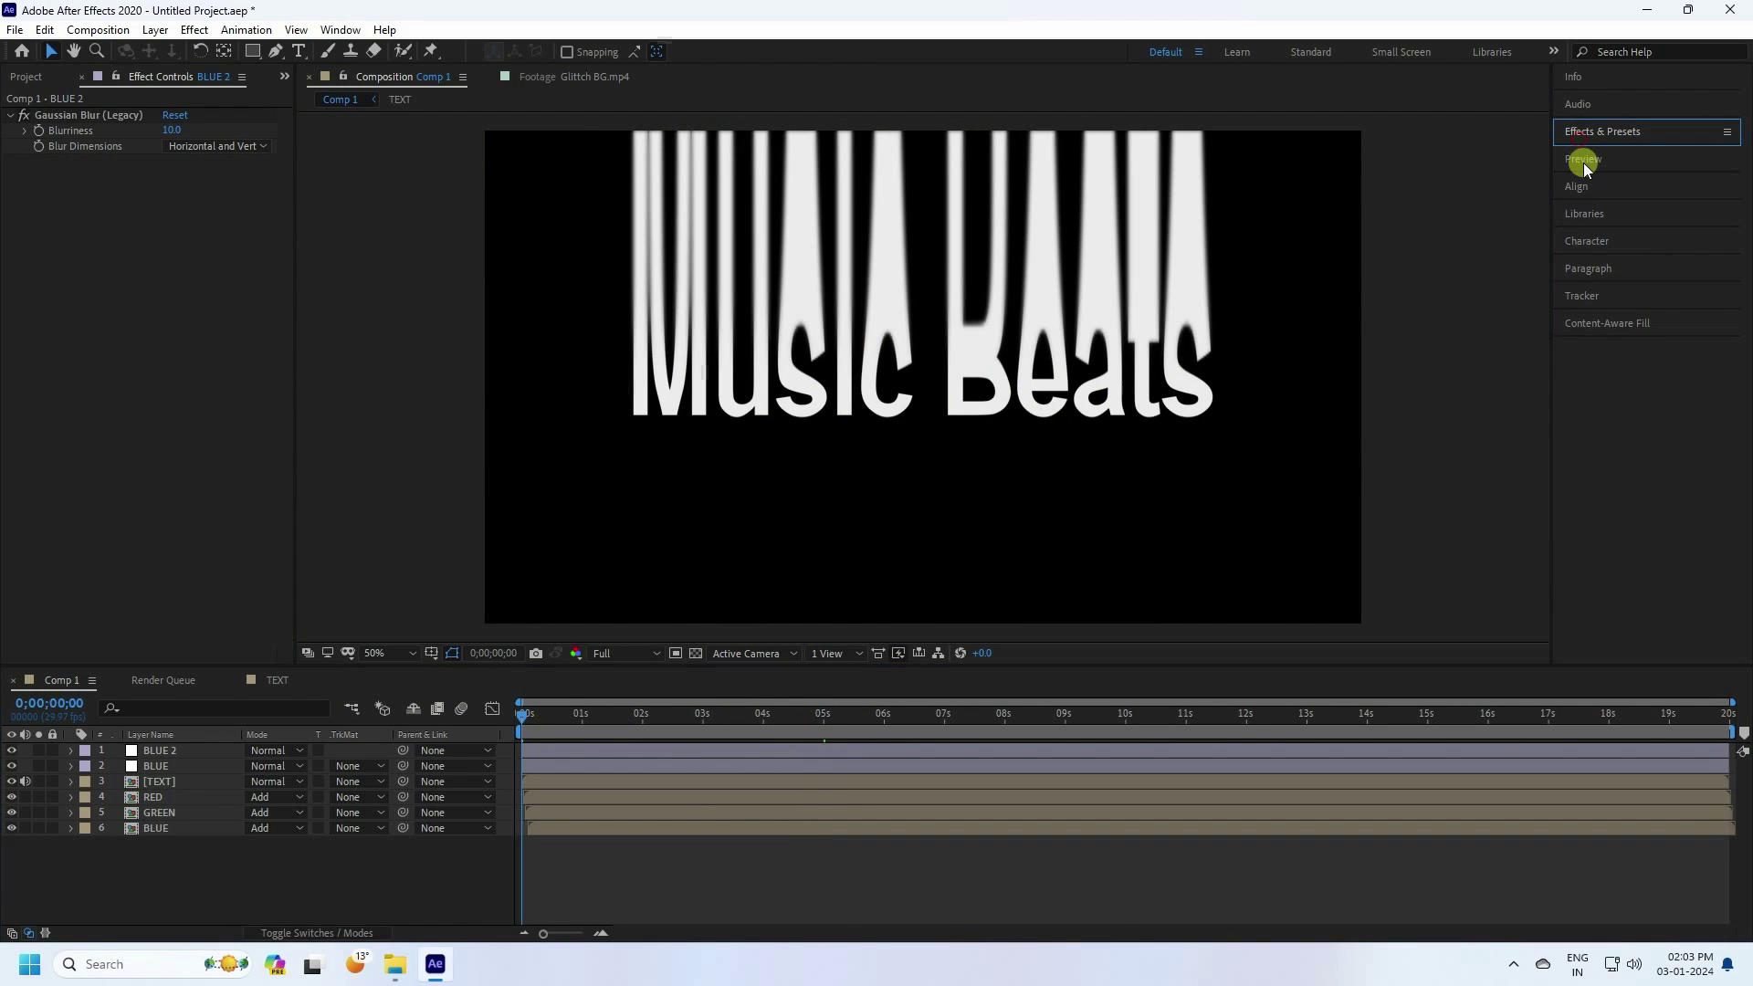
click(1583, 161)
click(1645, 186)
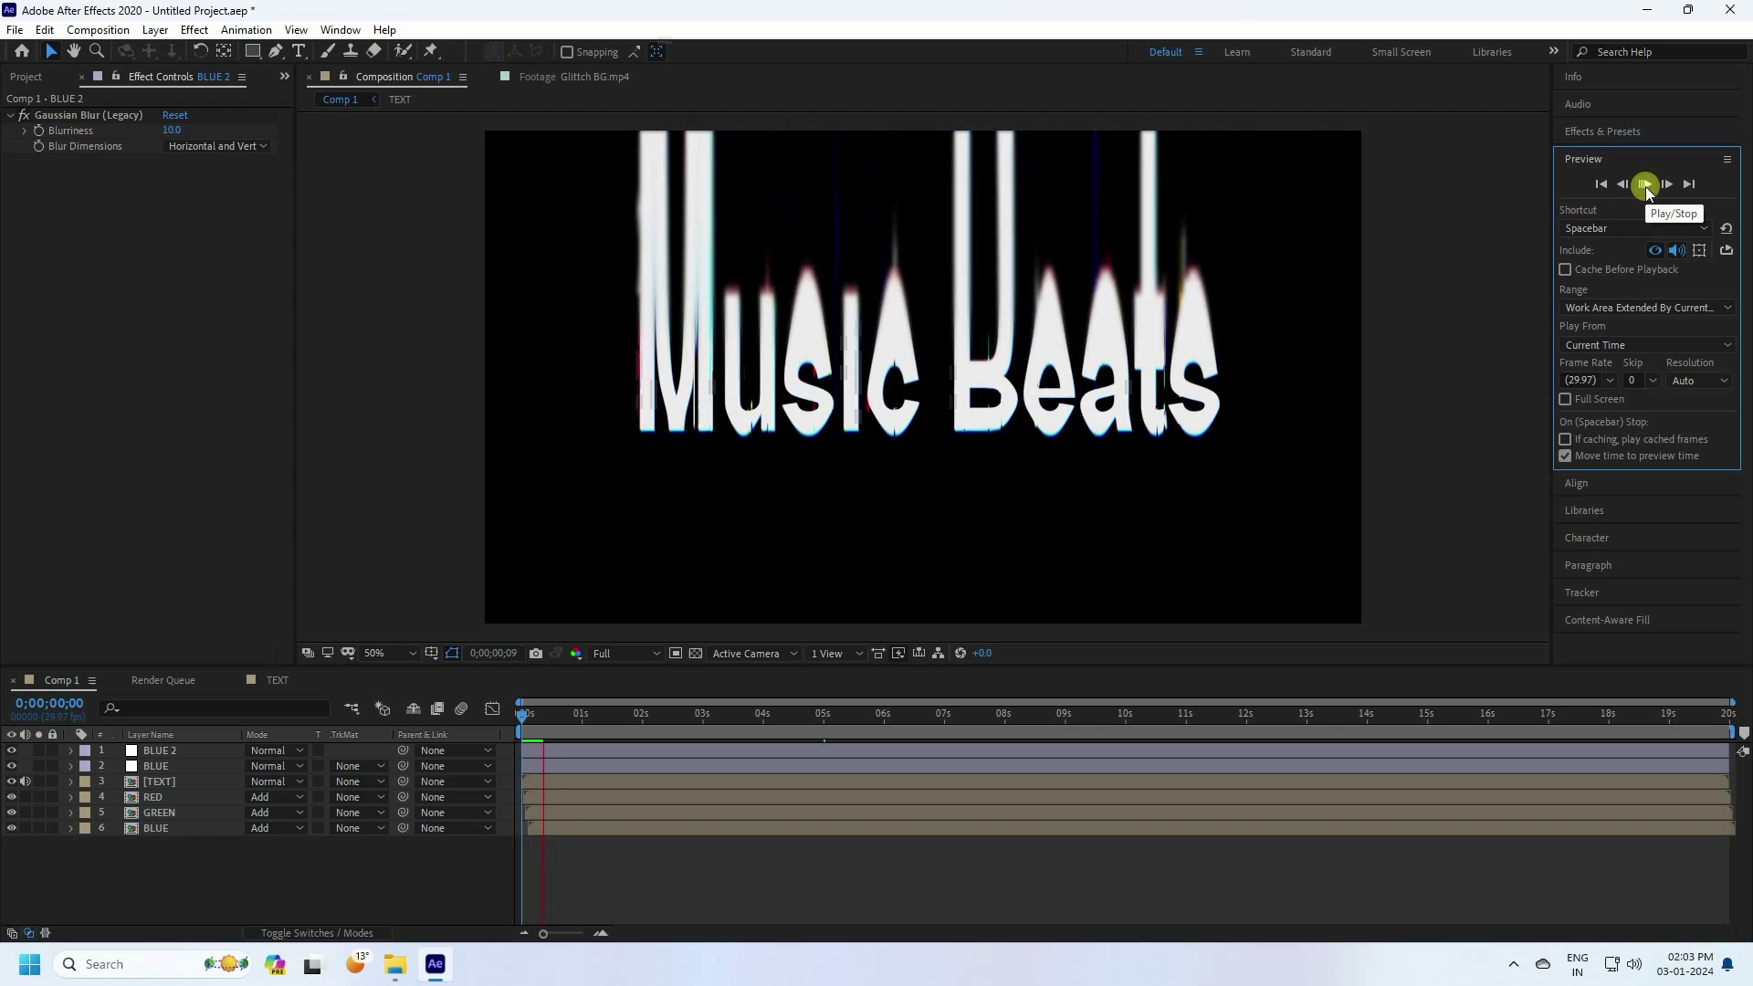
key(space)
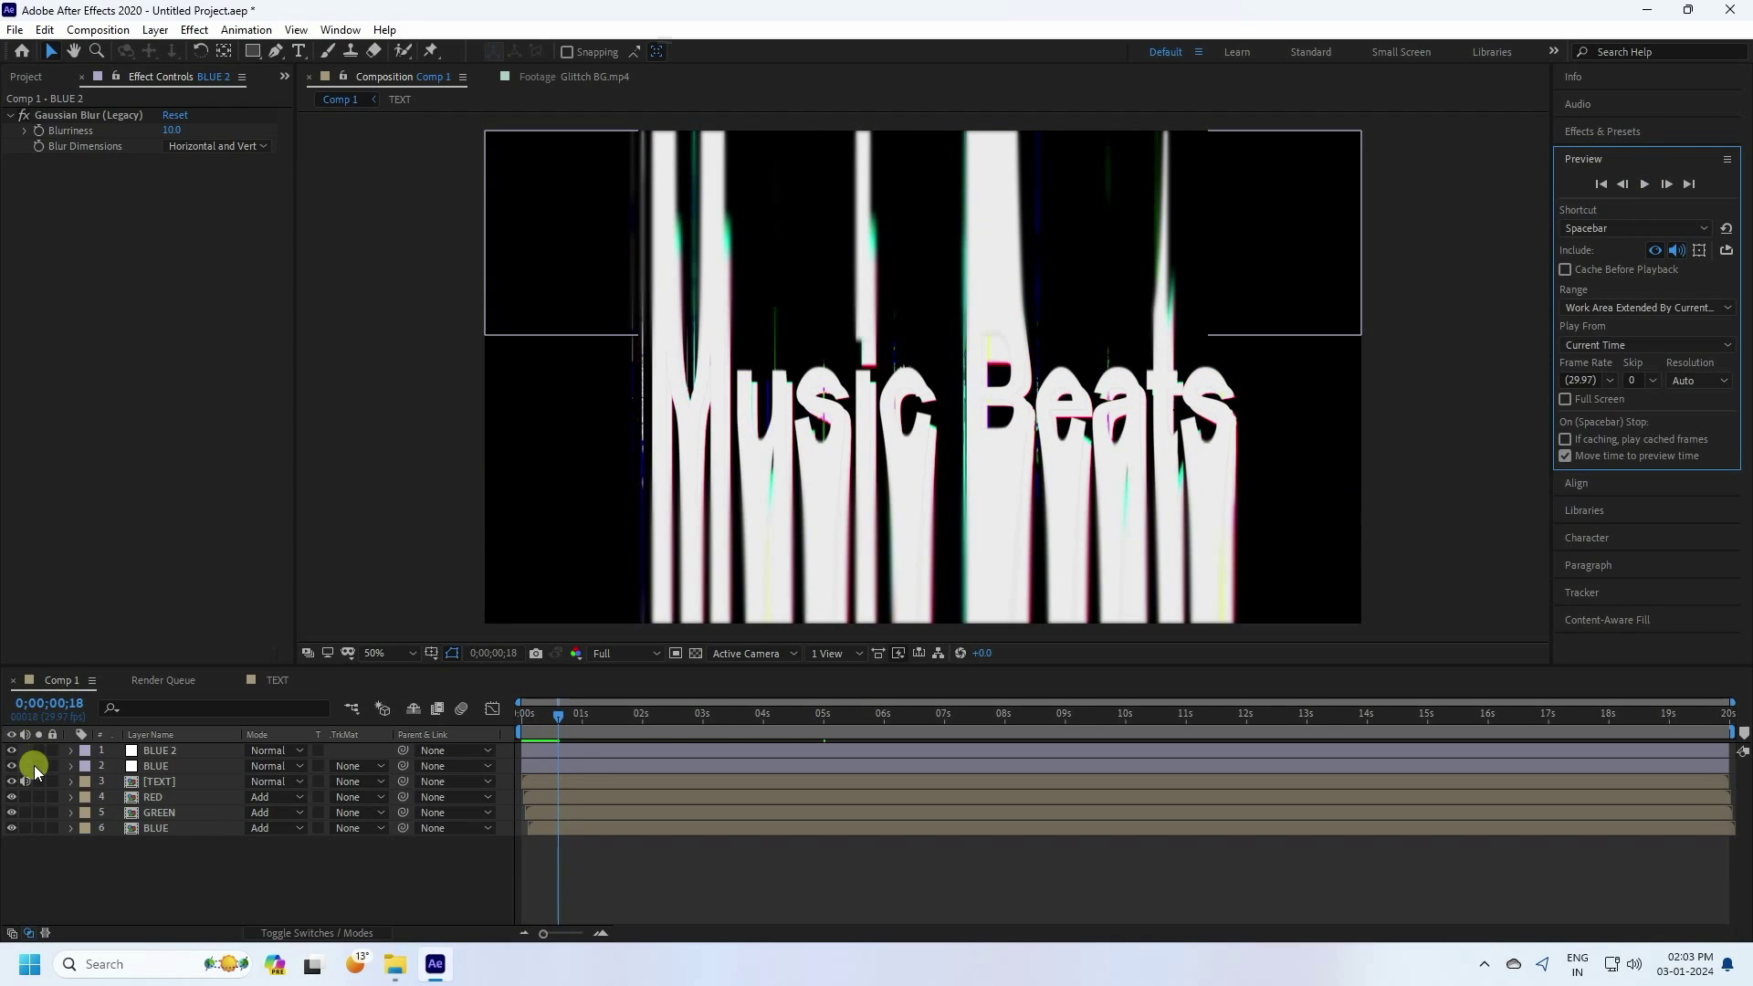
- Mute the TEXT layer's audio and add Flash BG b&w.mp4 beneath all layers in Comp 1 as the background
click(27, 783)
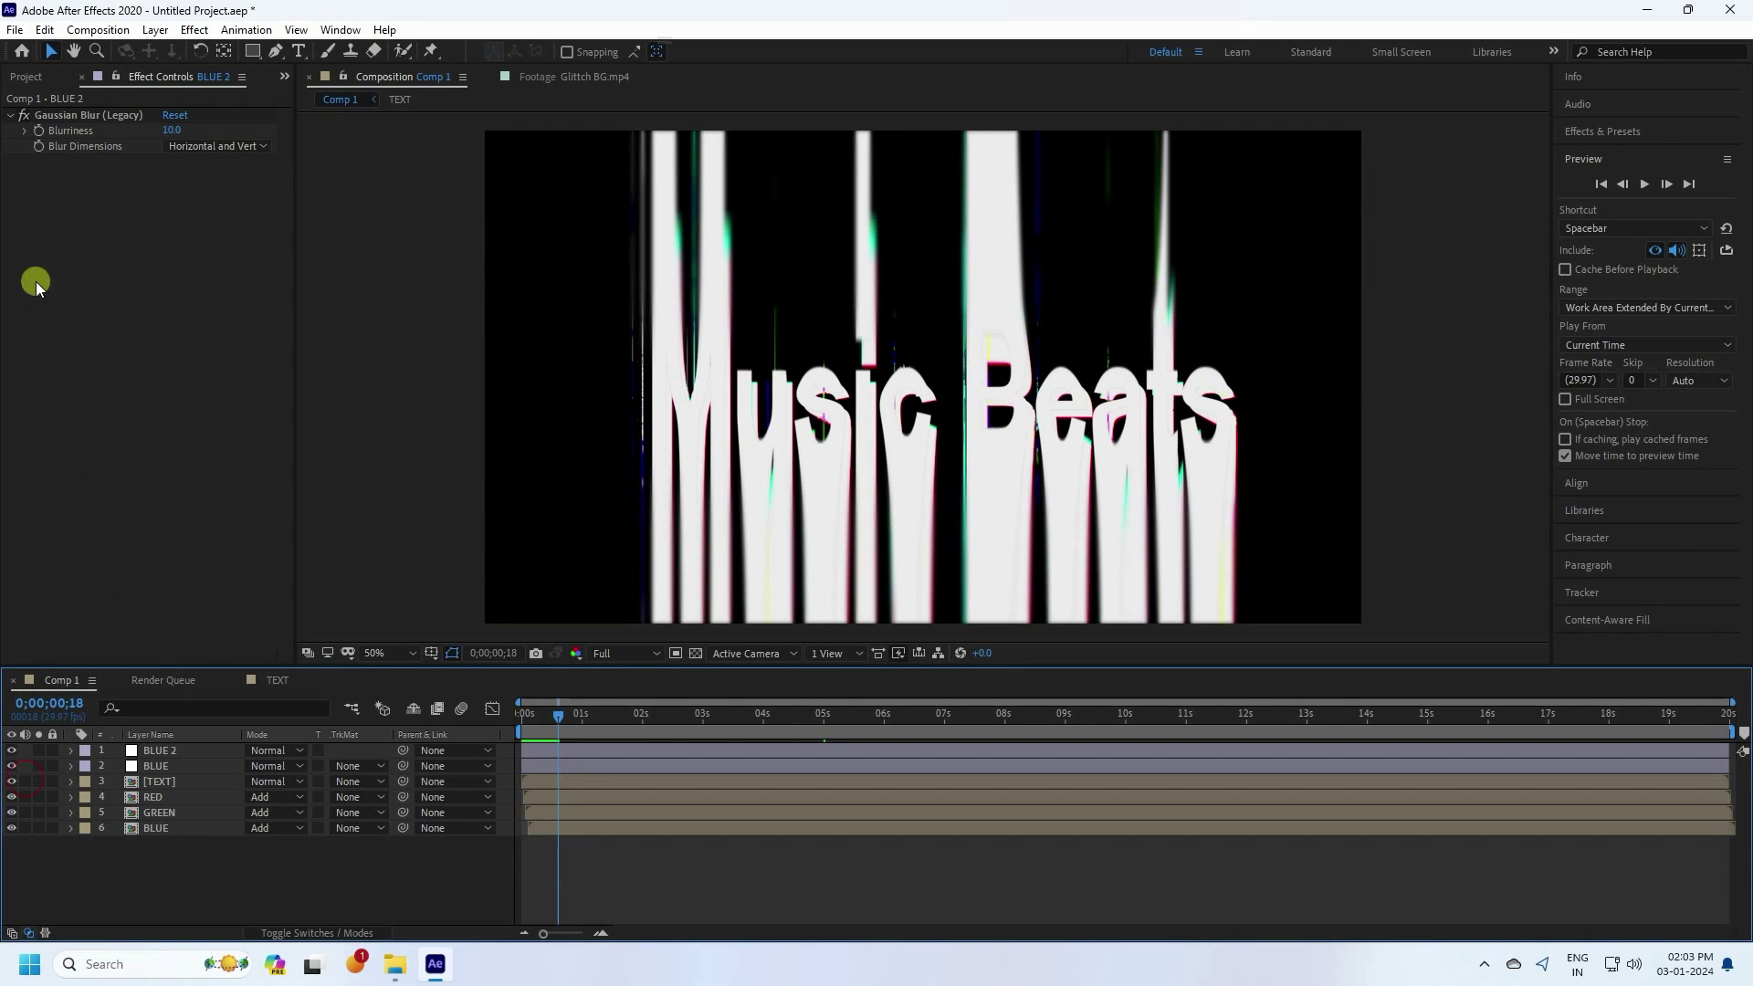
click(20, 76)
click(57, 276)
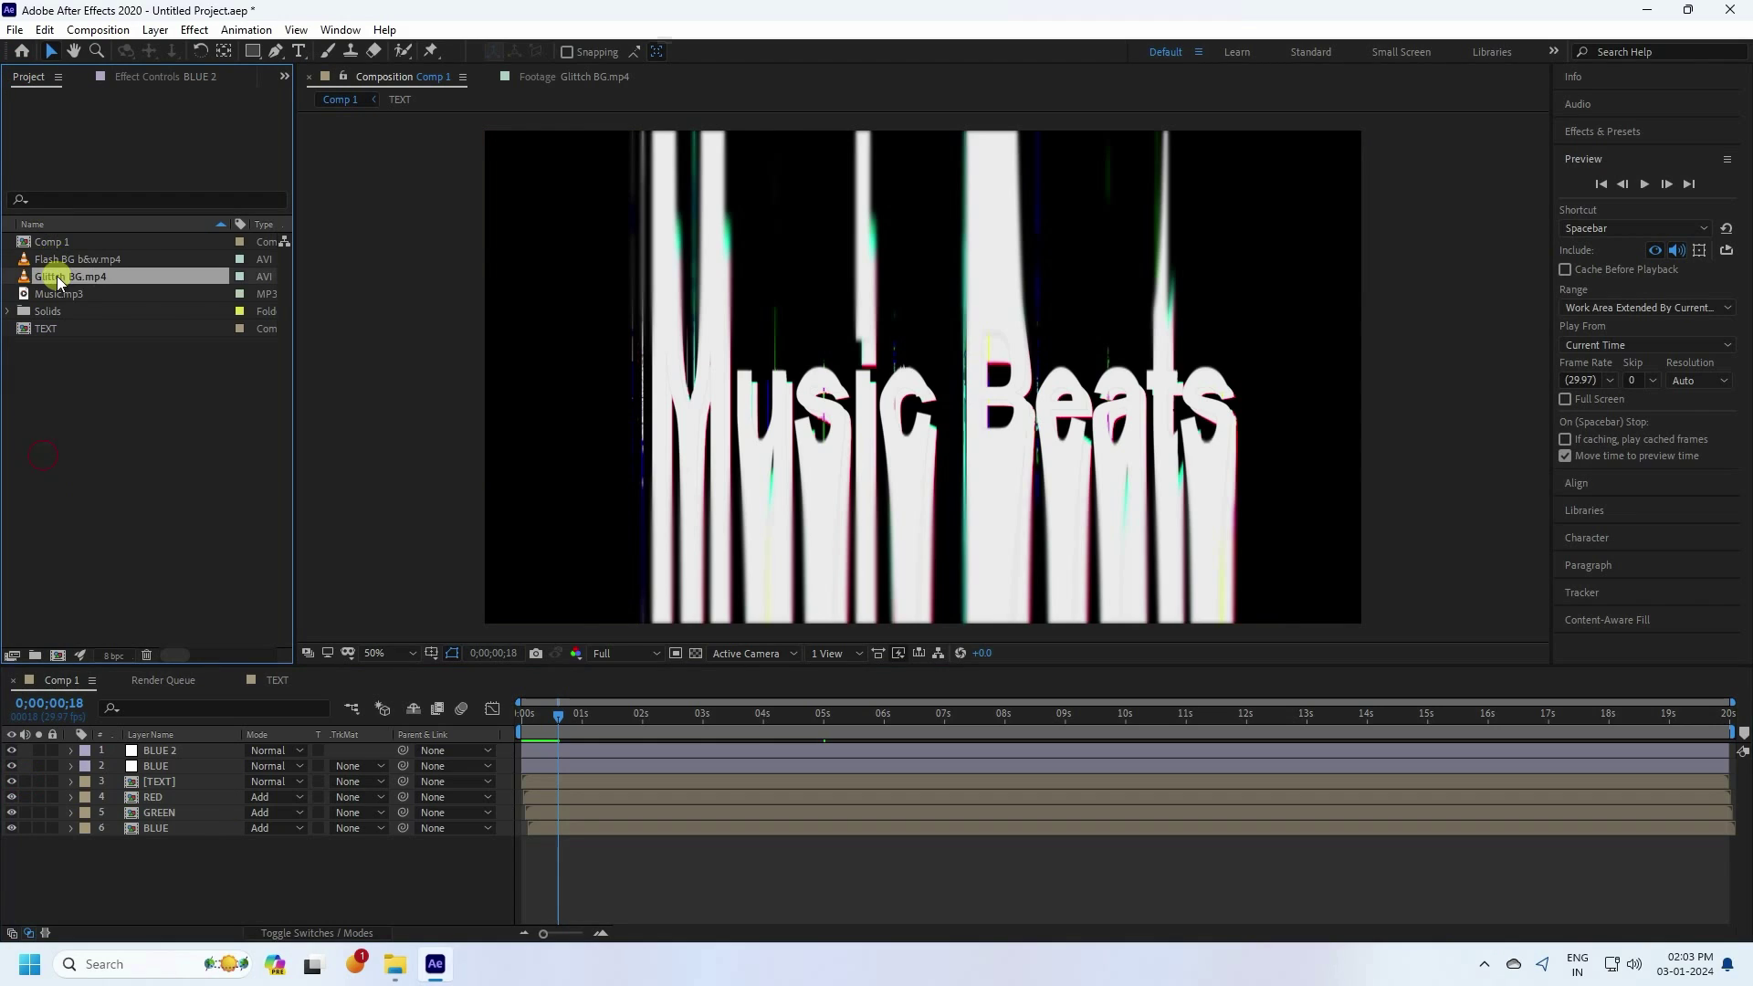
click(61, 261)
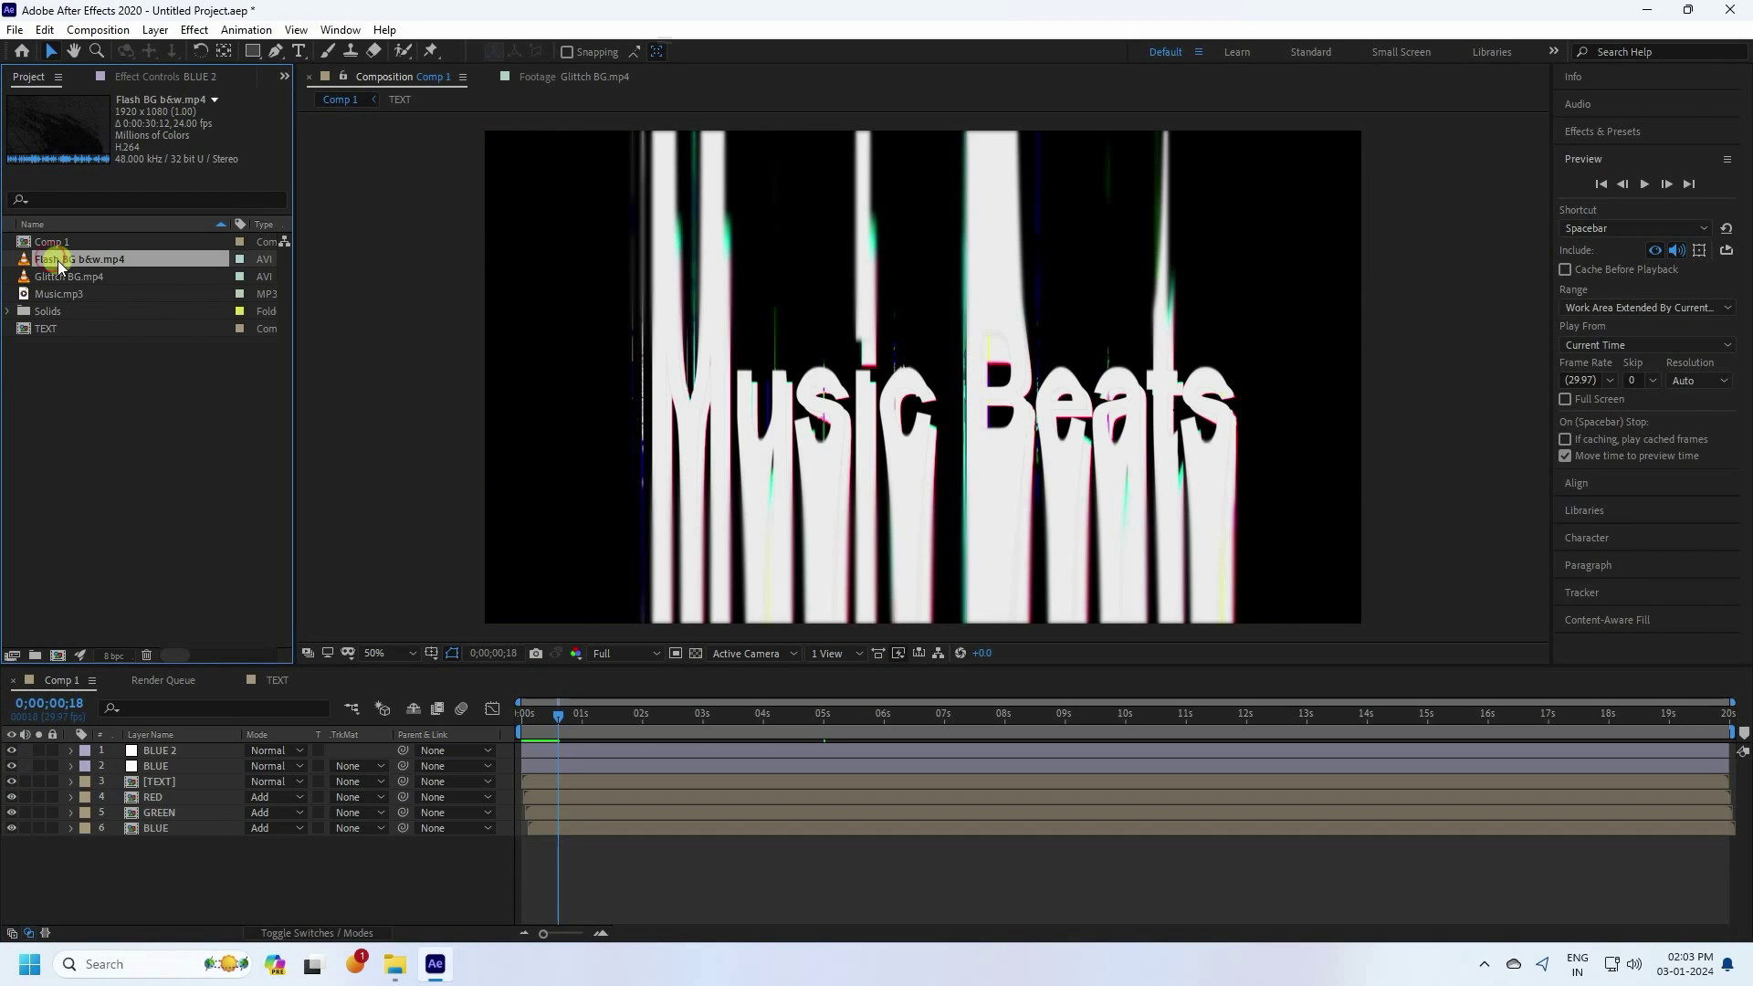
drag(185, 838, 183, 863)
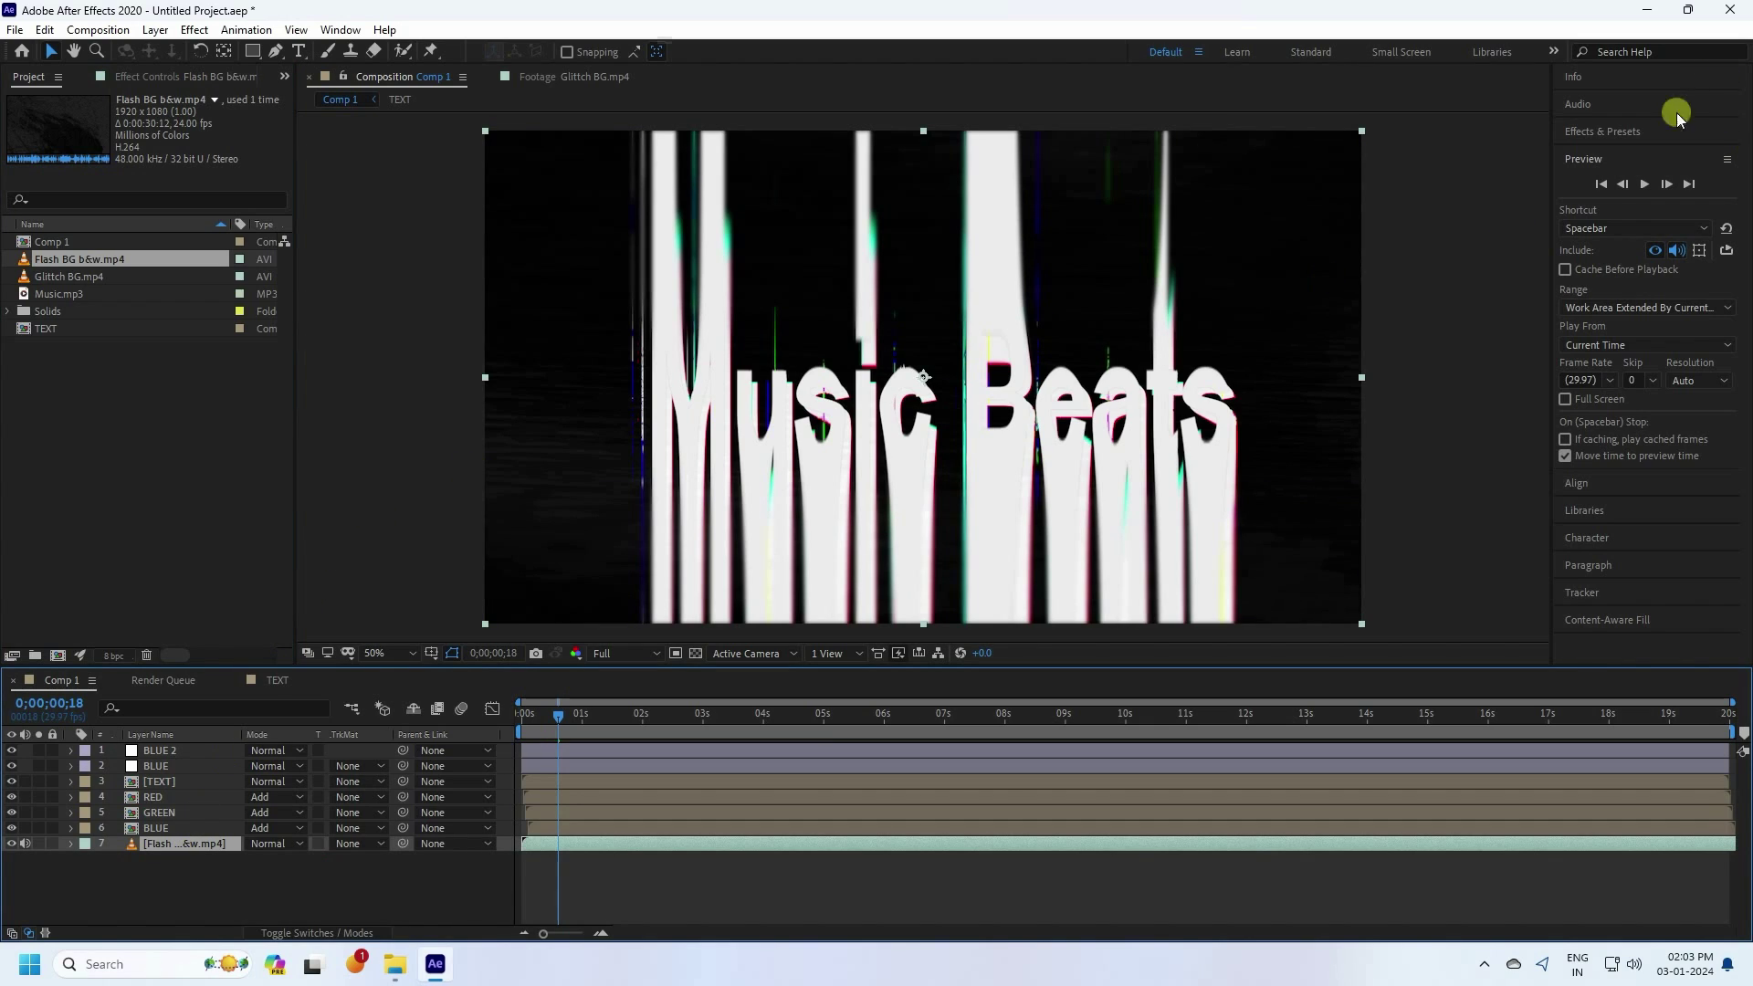
- Turn the TEXT layer's audio back on and preview Comp 1 from the start
click(1600, 184)
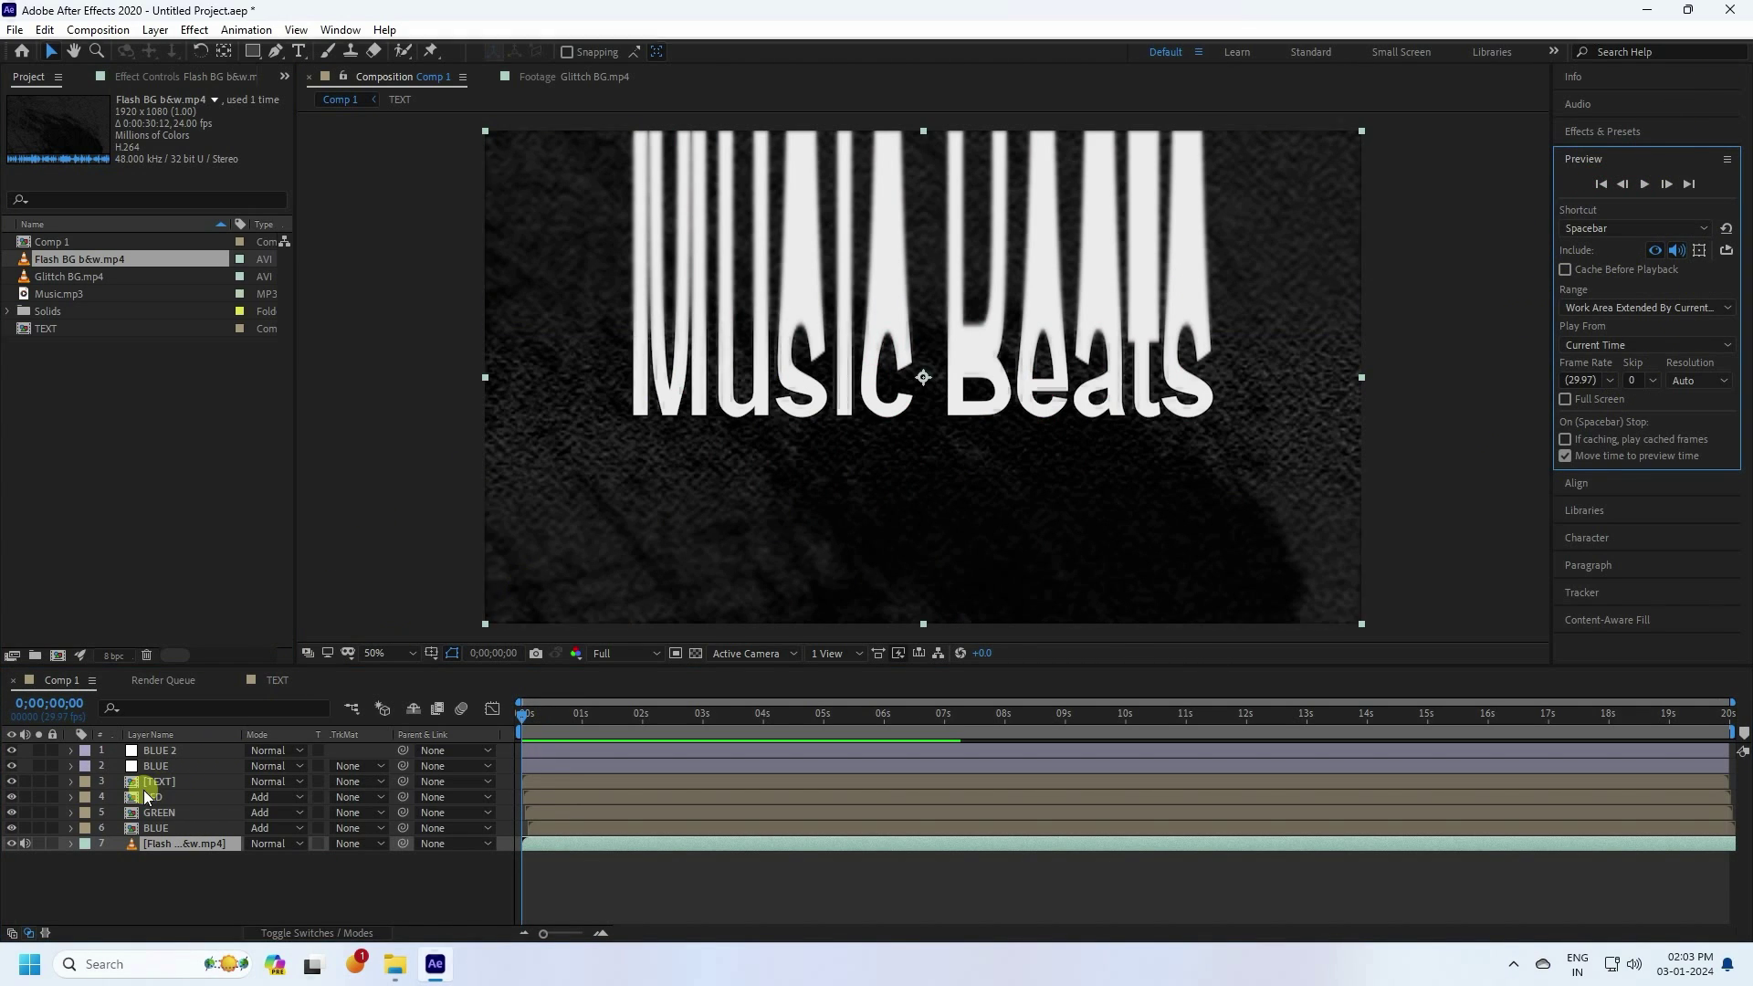
click(173, 782)
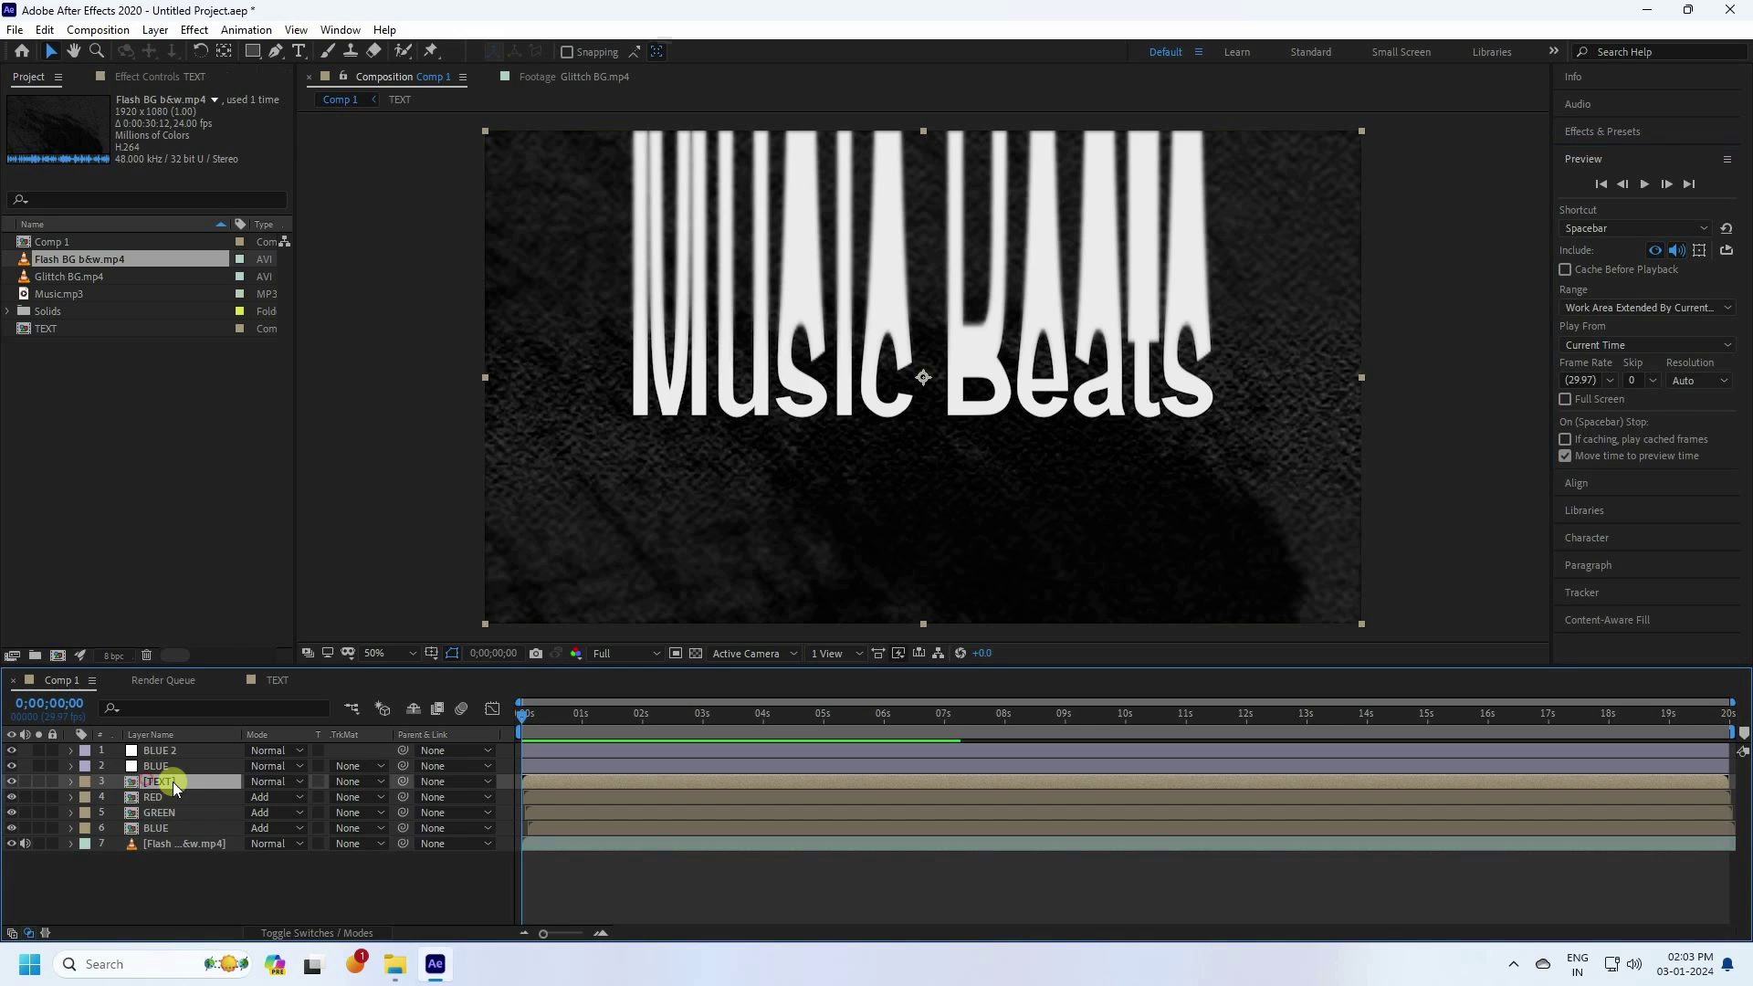
click(25, 783)
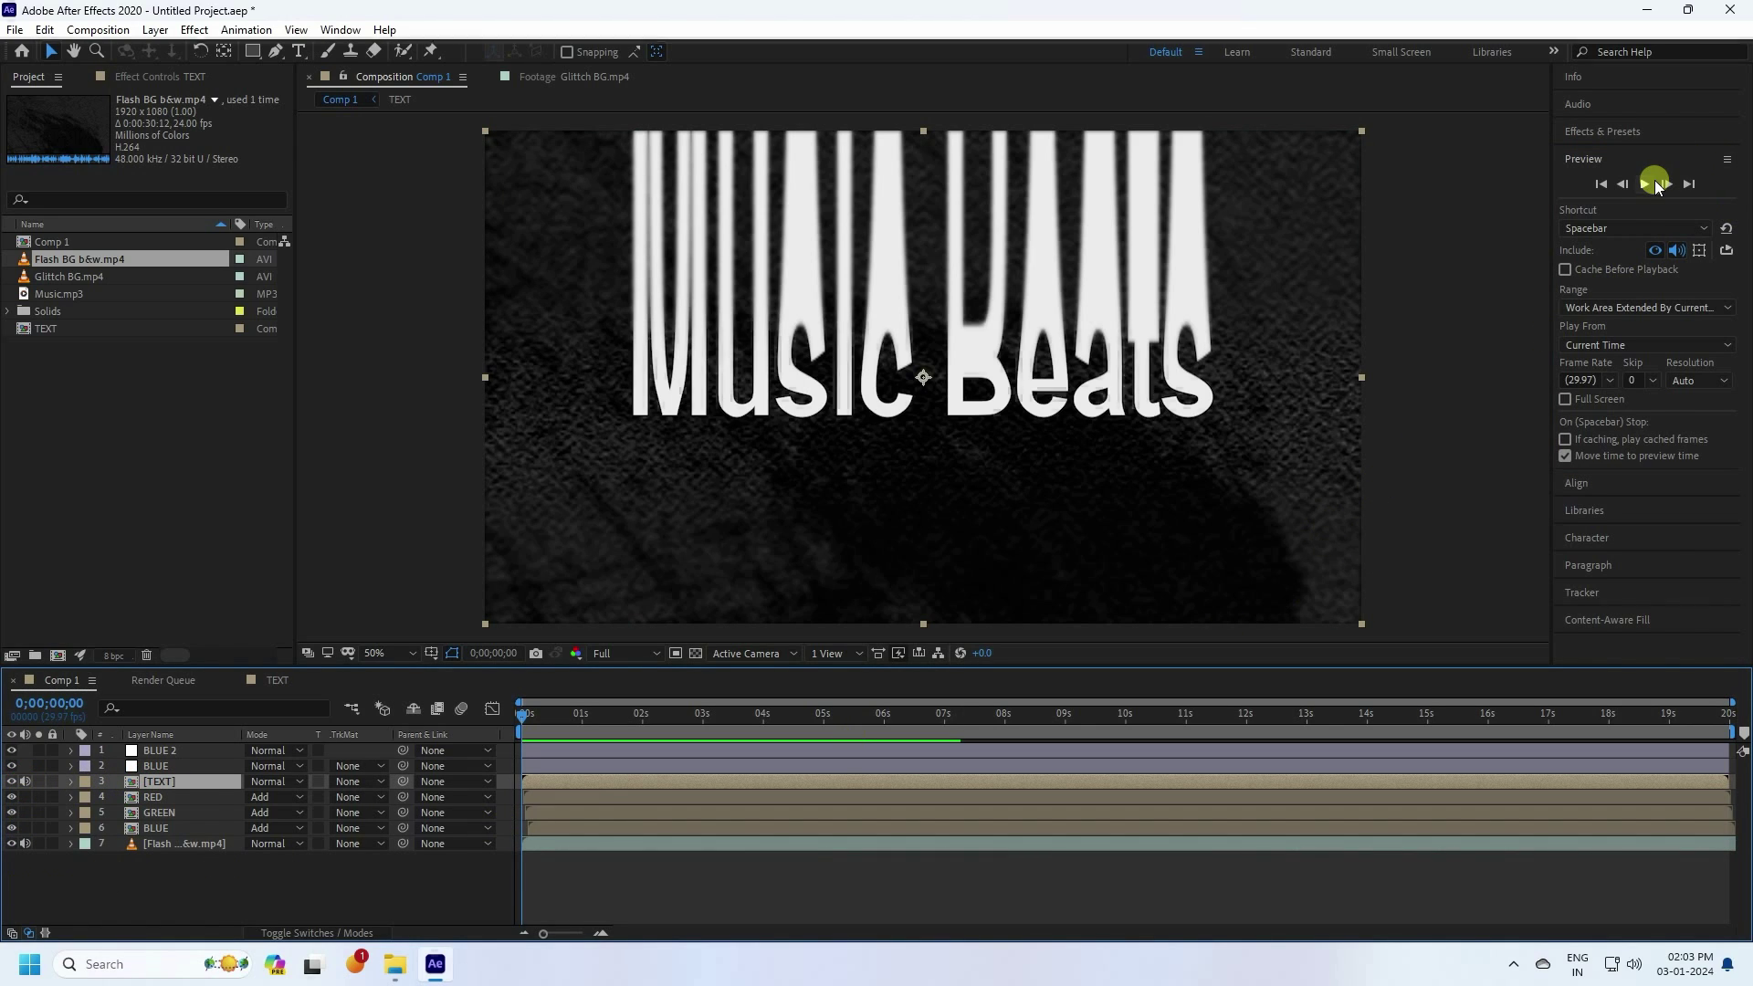
click(1646, 183)
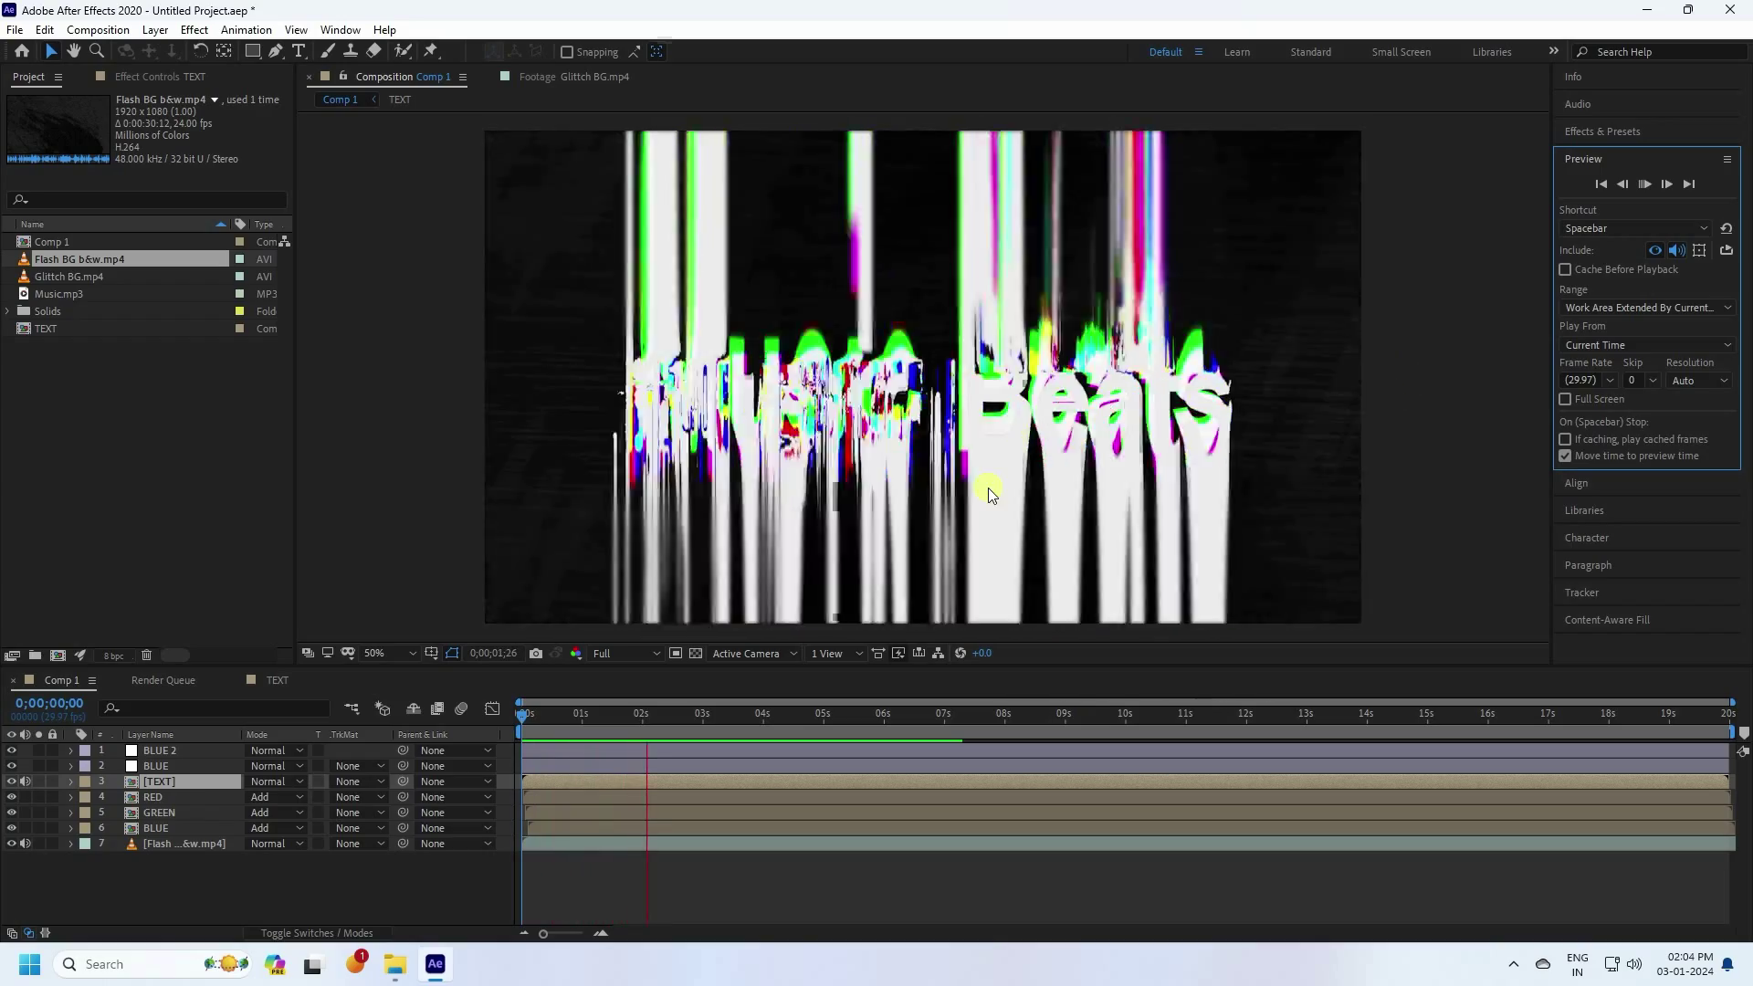
click(1646, 186)
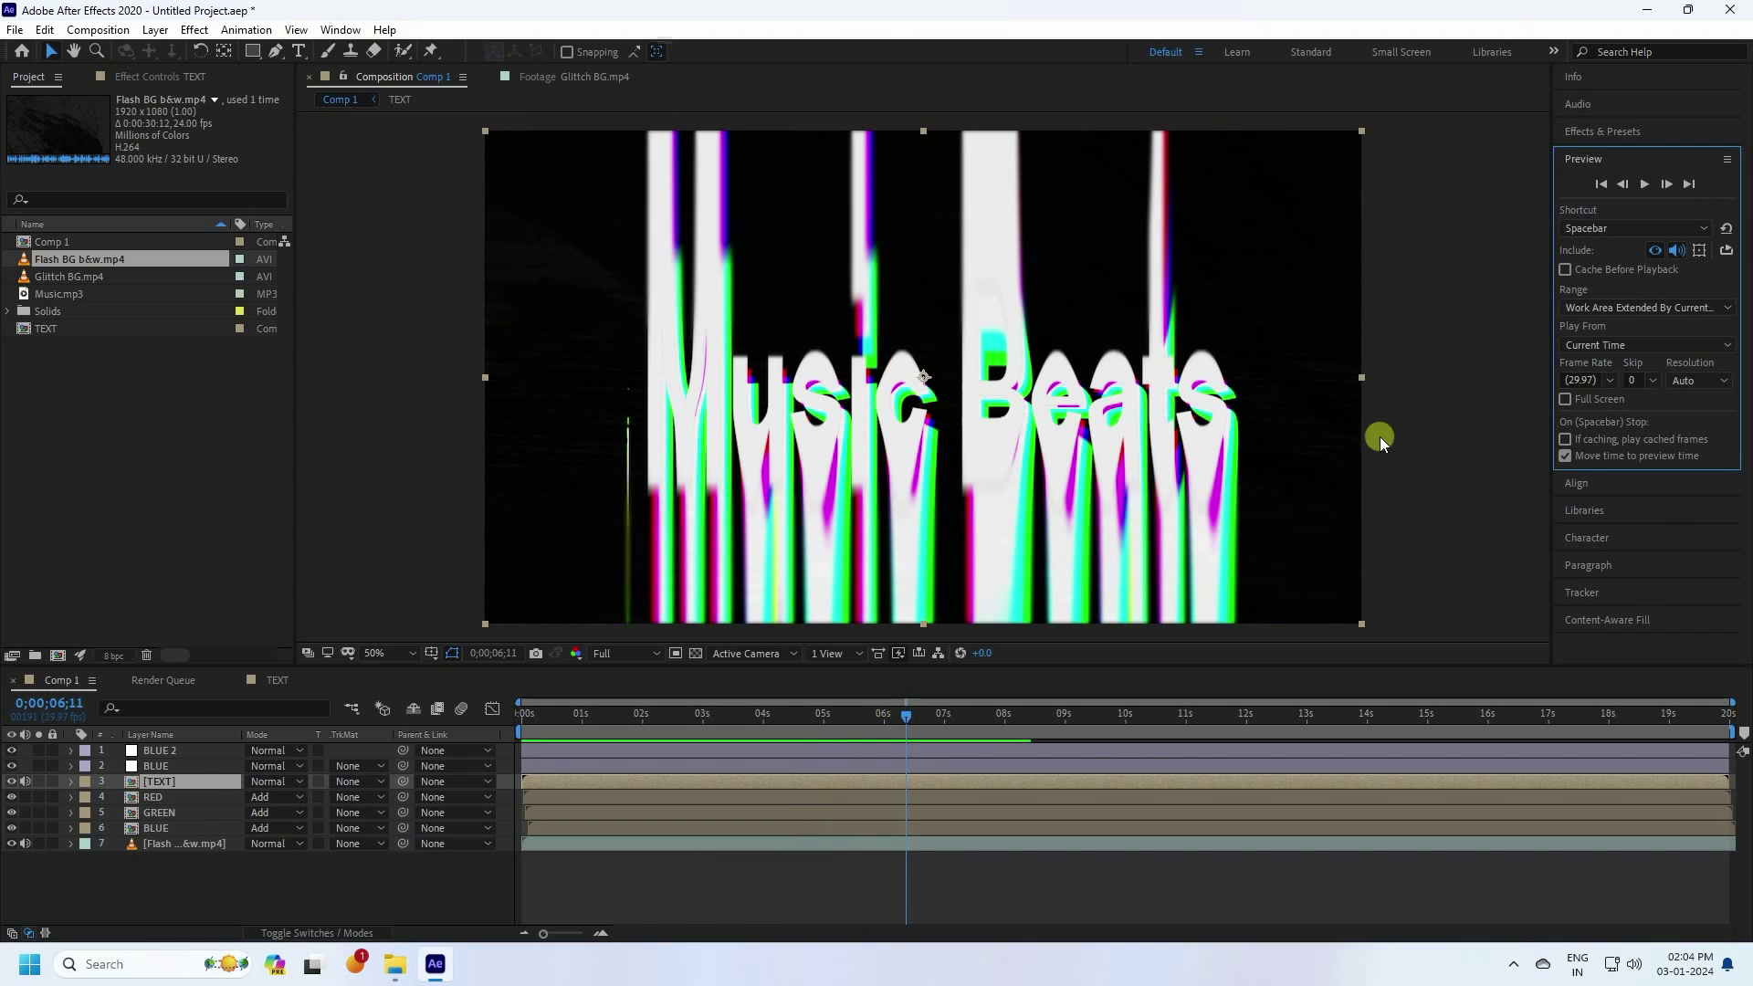
- Mute the TEXT layer's audio again and play Comp 1 from the first frame
click(1600, 183)
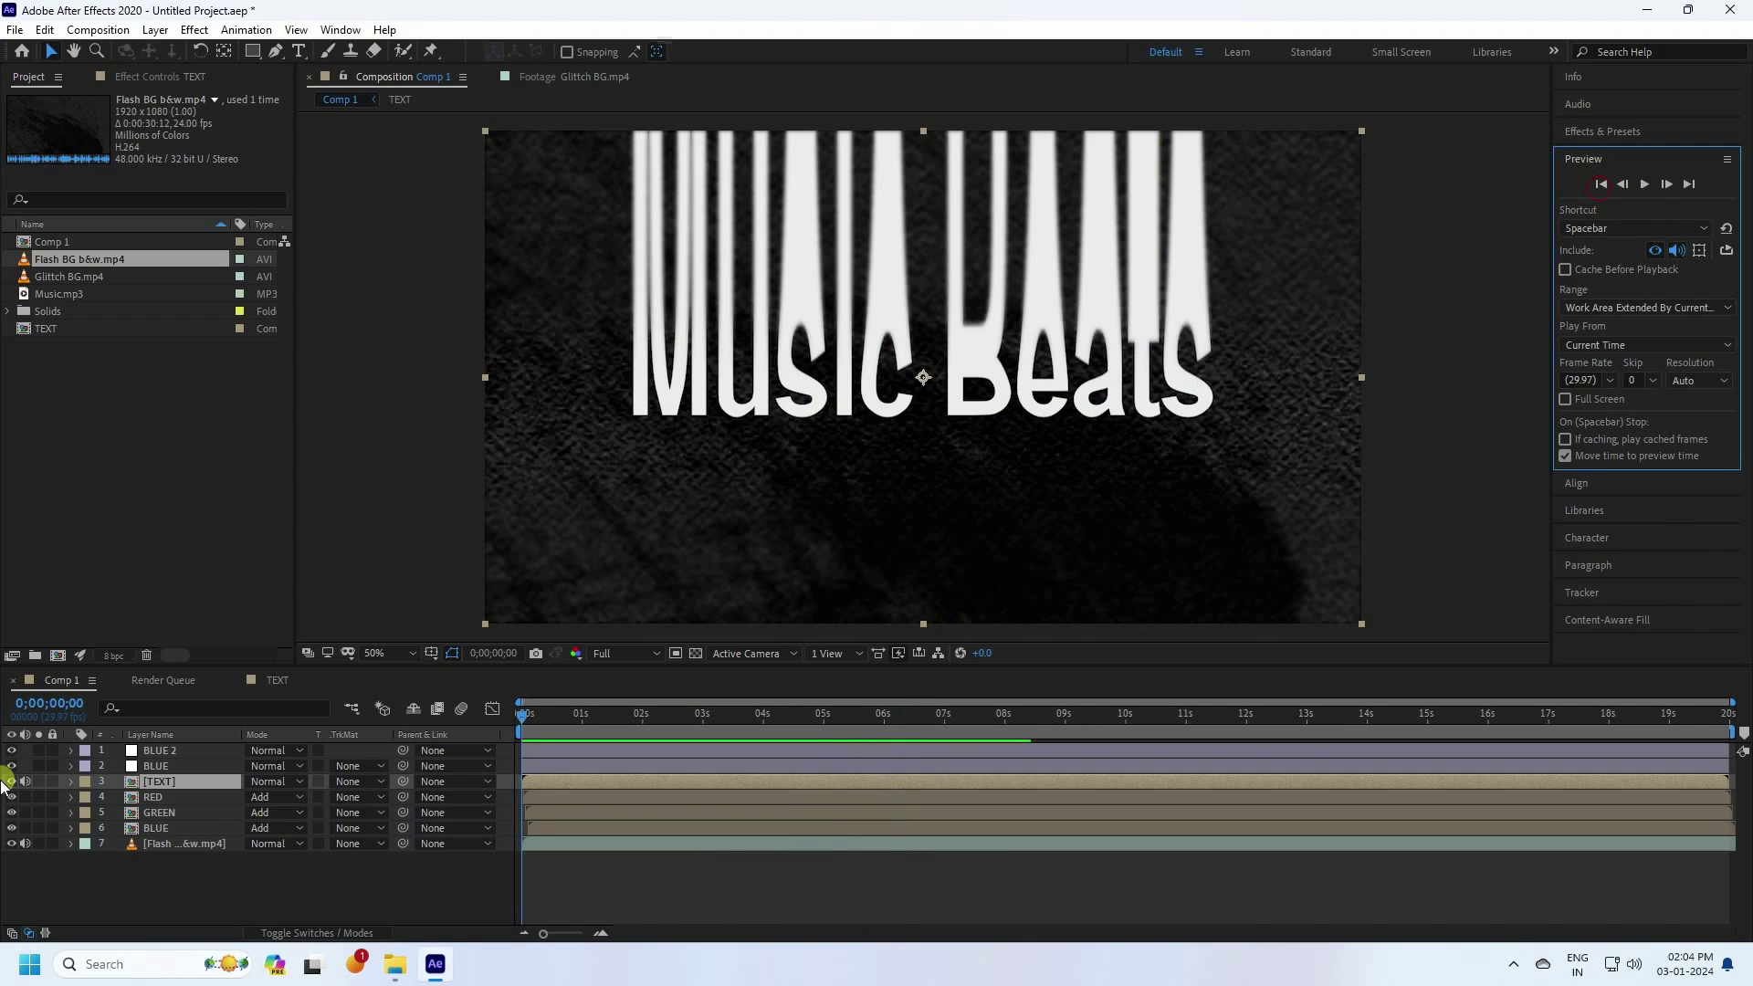
click(25, 782)
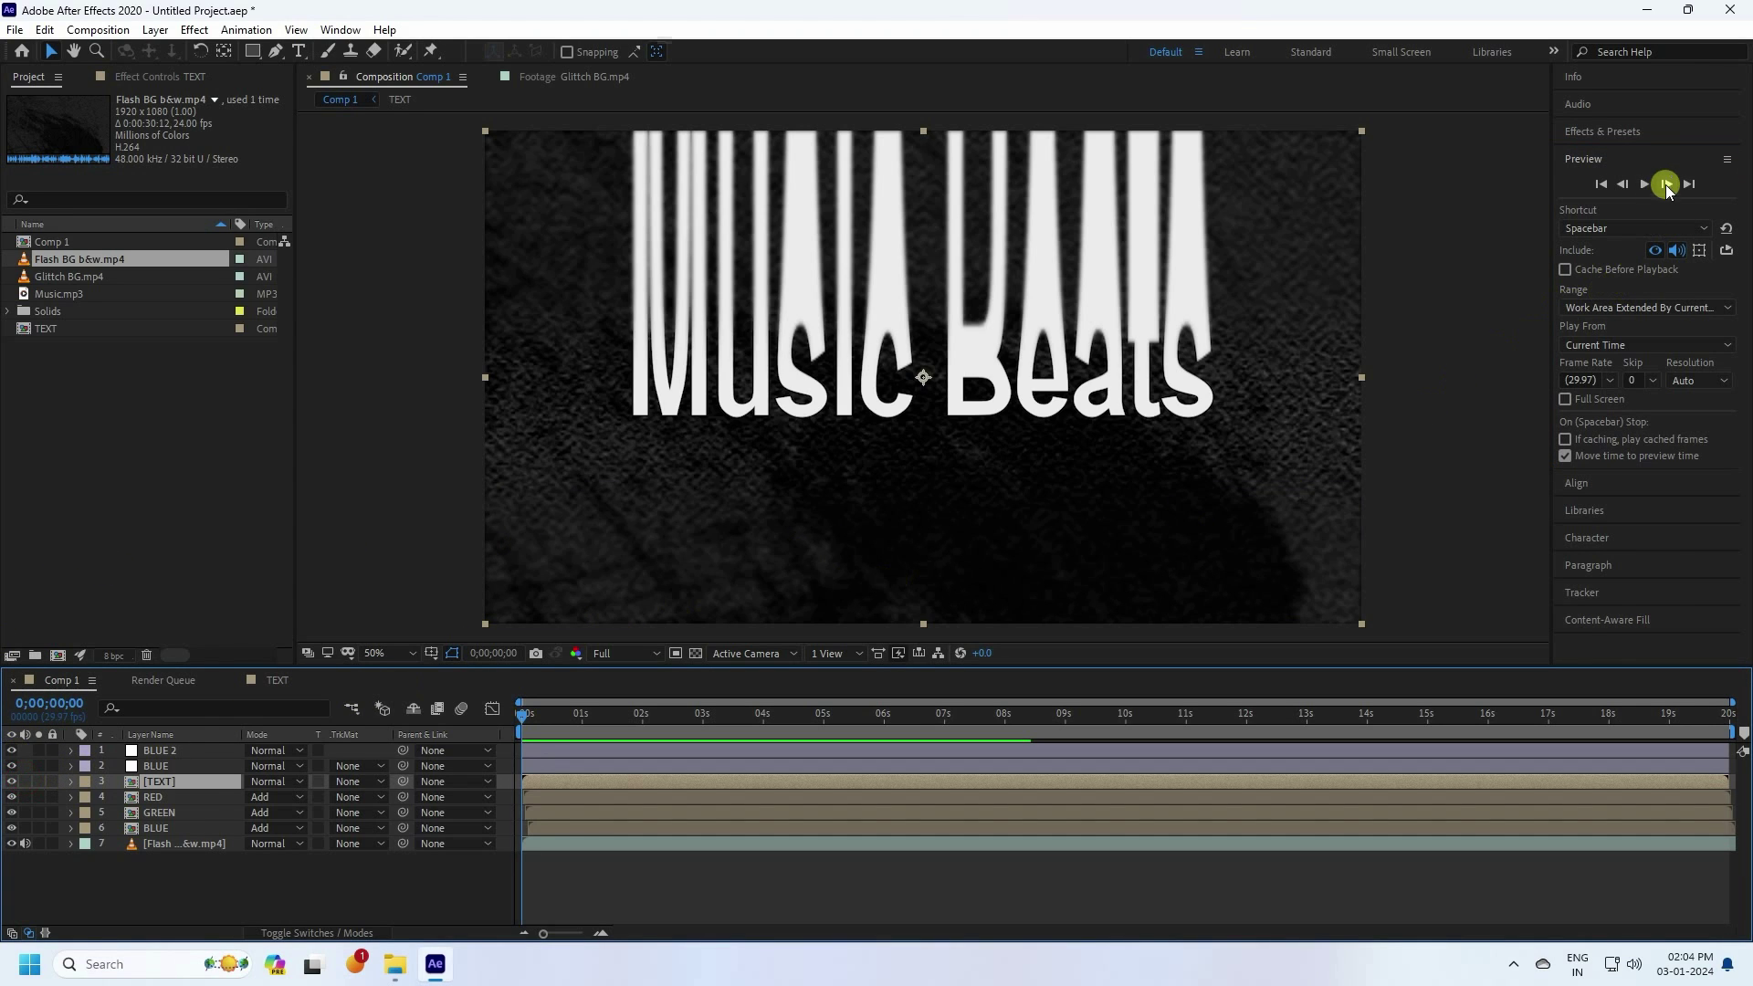
click(1666, 185)
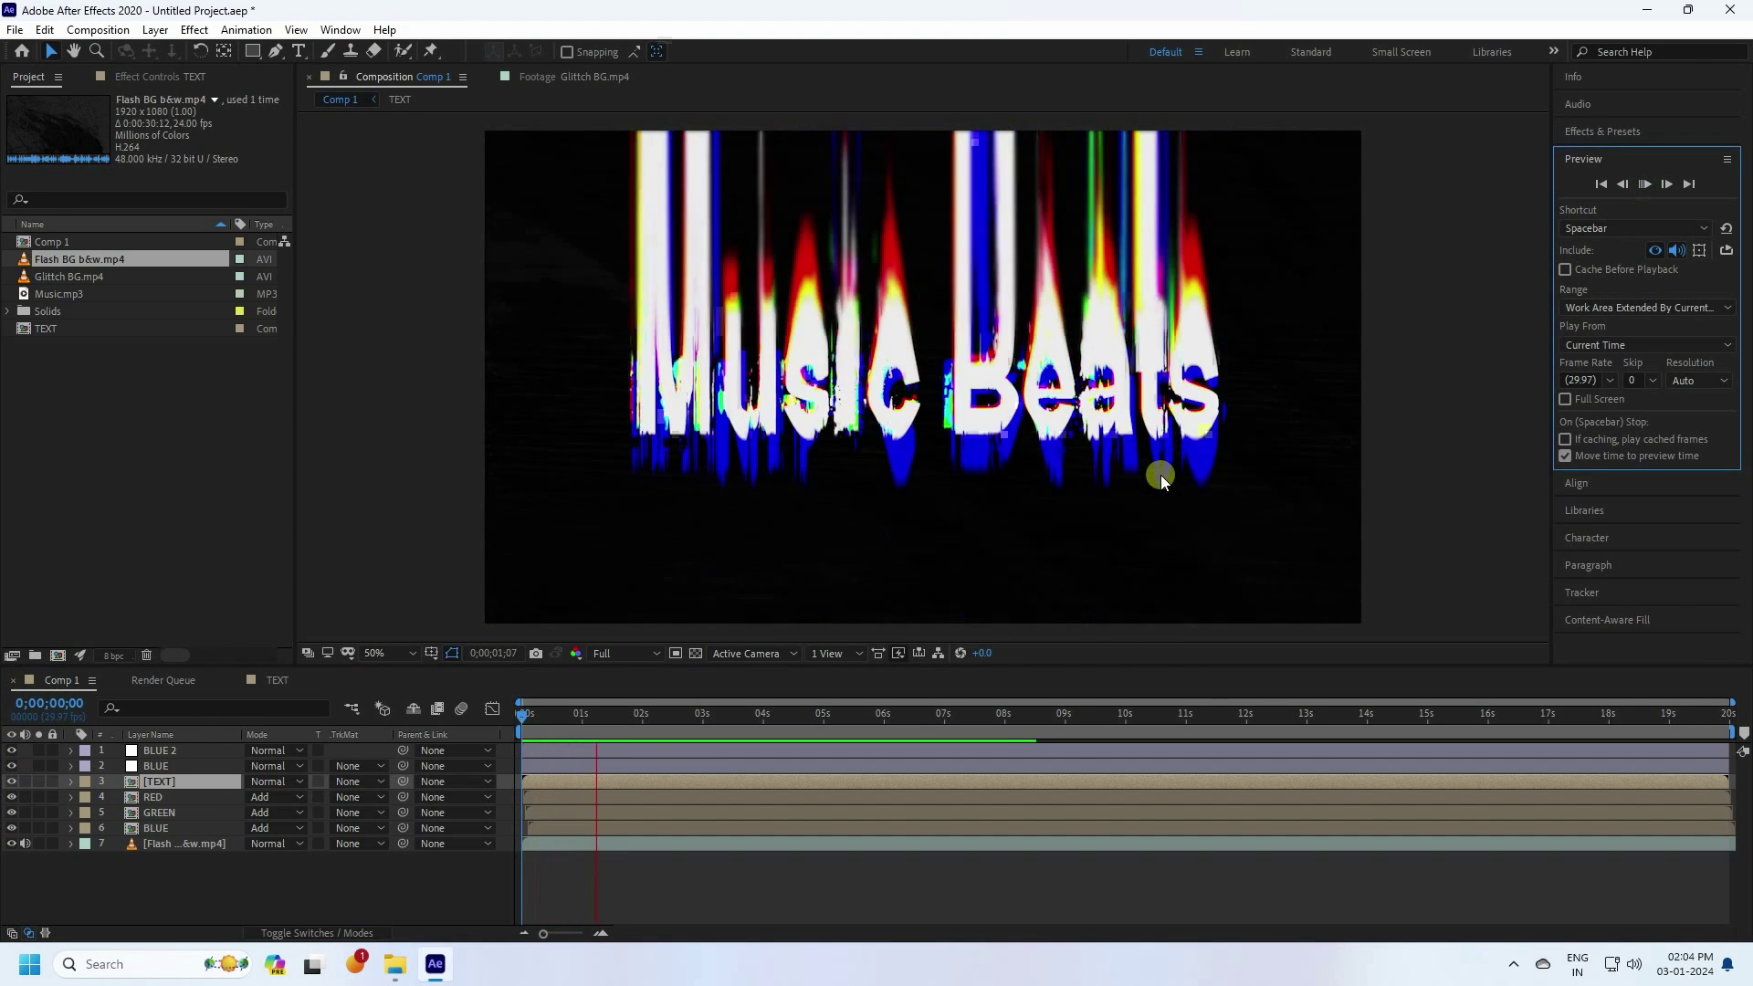